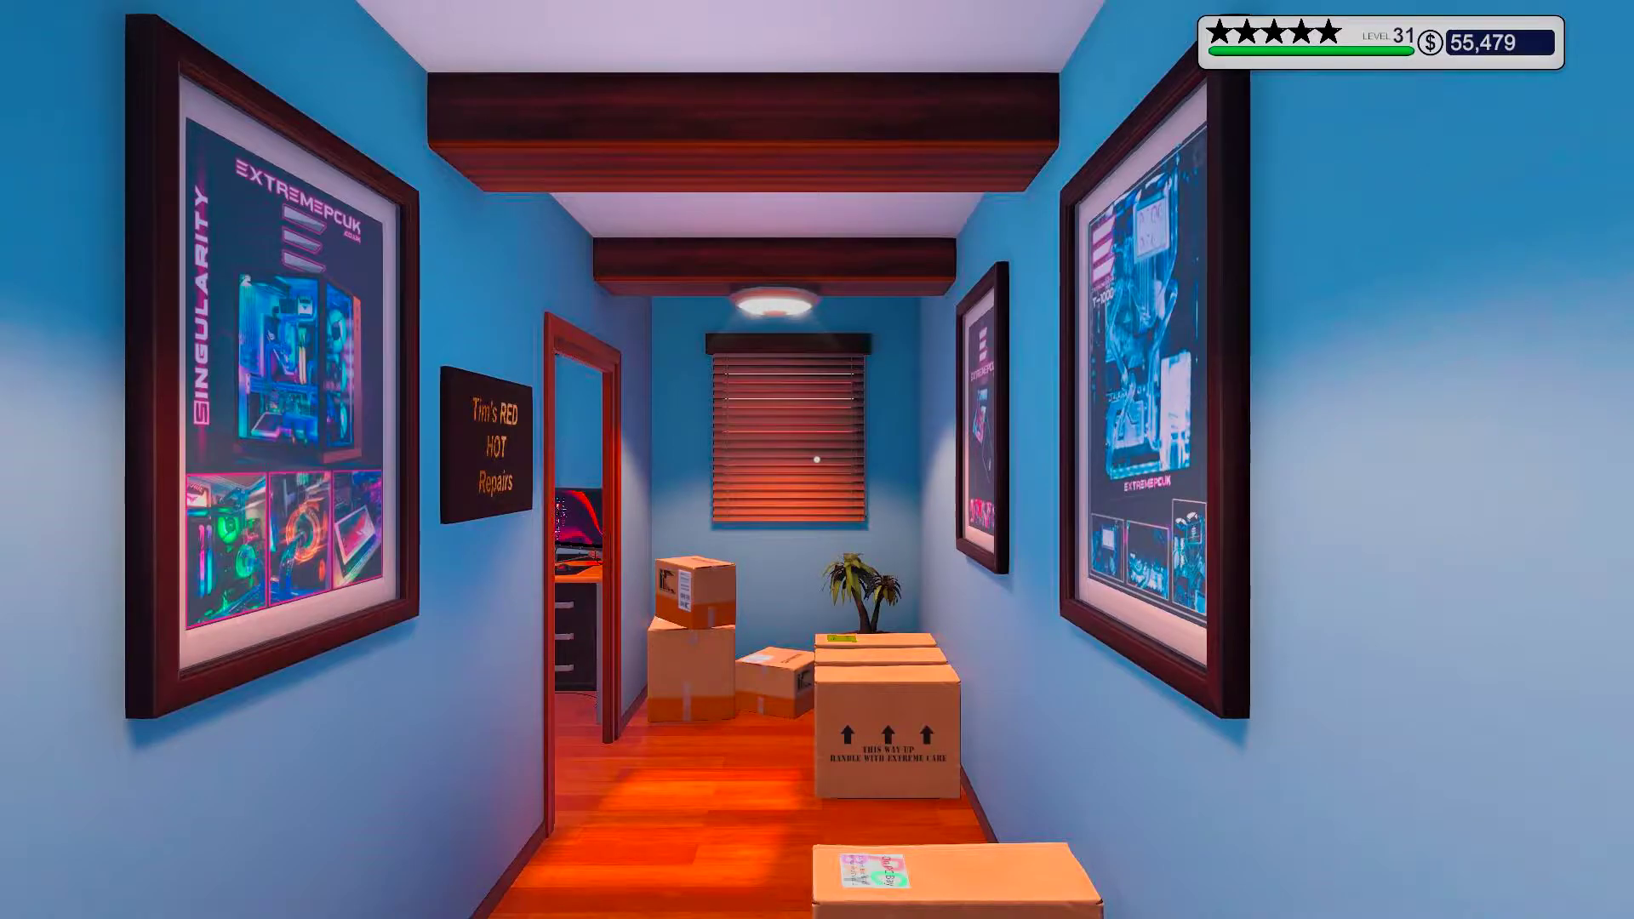
Walk to the delivery boxes and view the manifest: ASRock Z390, G.SKILL RAM, ADATA 750W PSU
{"action": "key", "text": "w"}
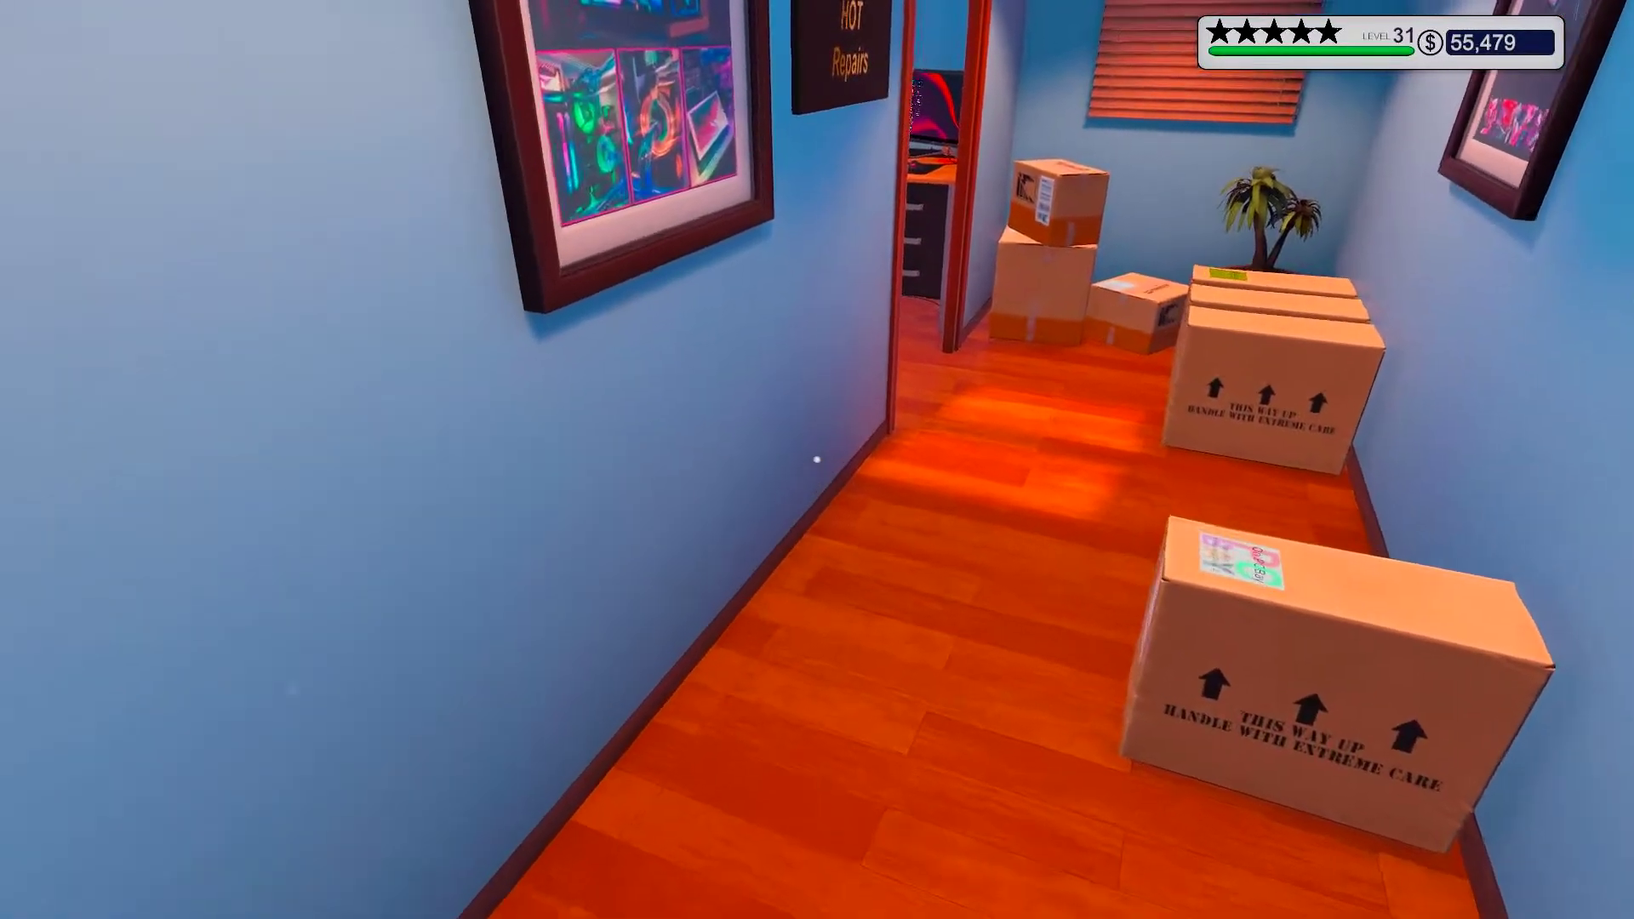
{"action": "key", "text": "w"}
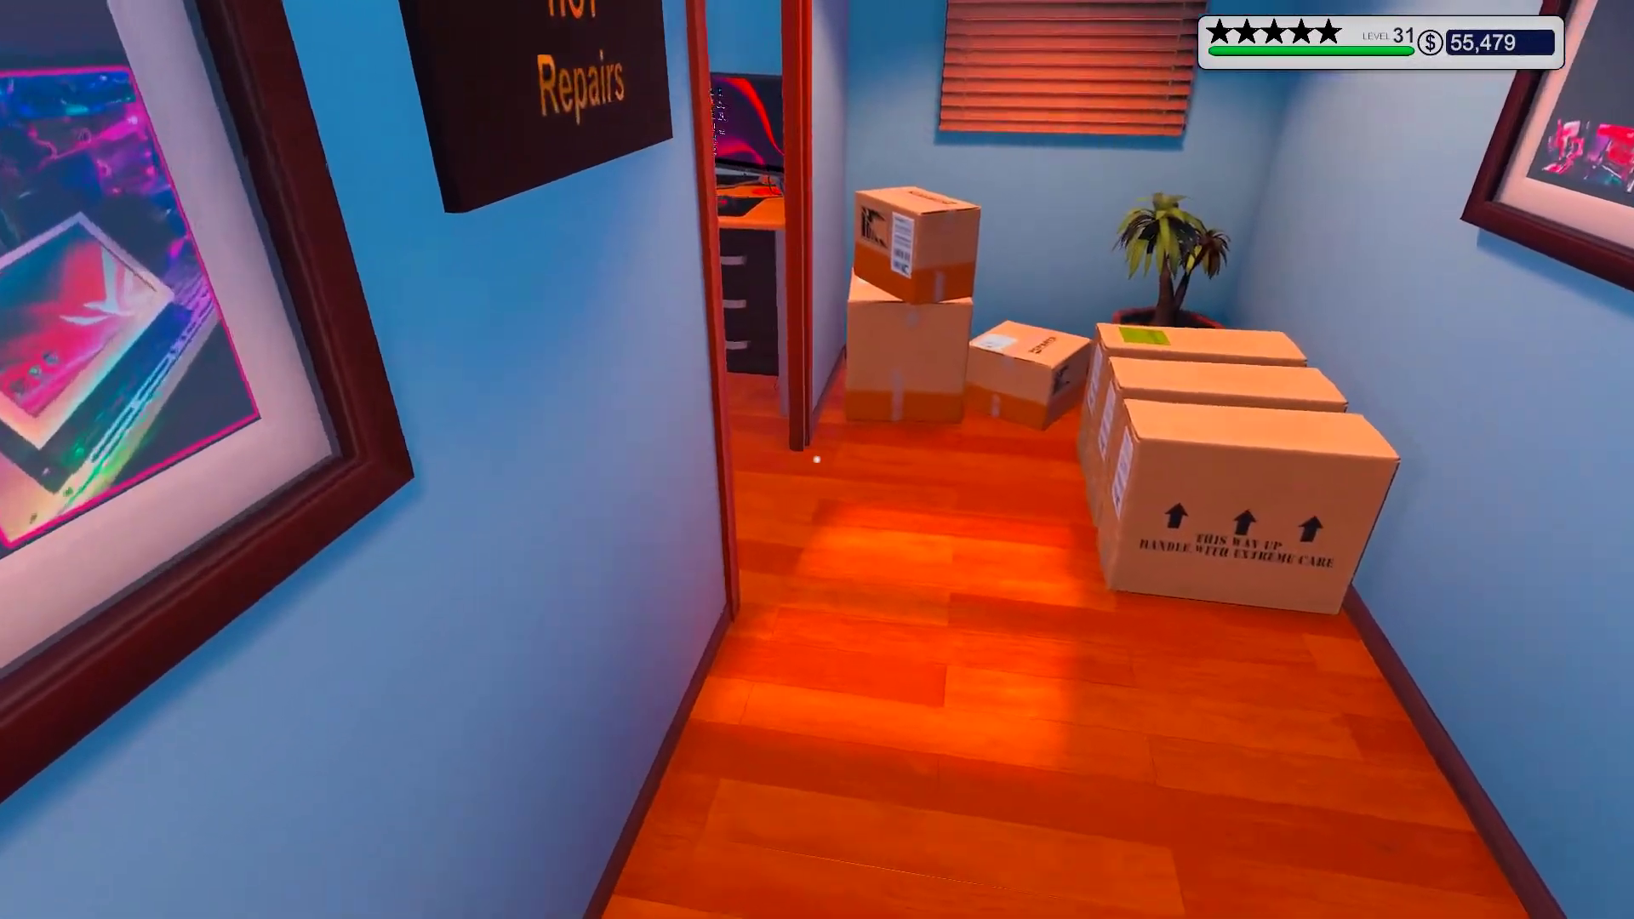
{"action": "key", "text": "w"}
{"action": "left_click", "coordinate": [817, 459]}
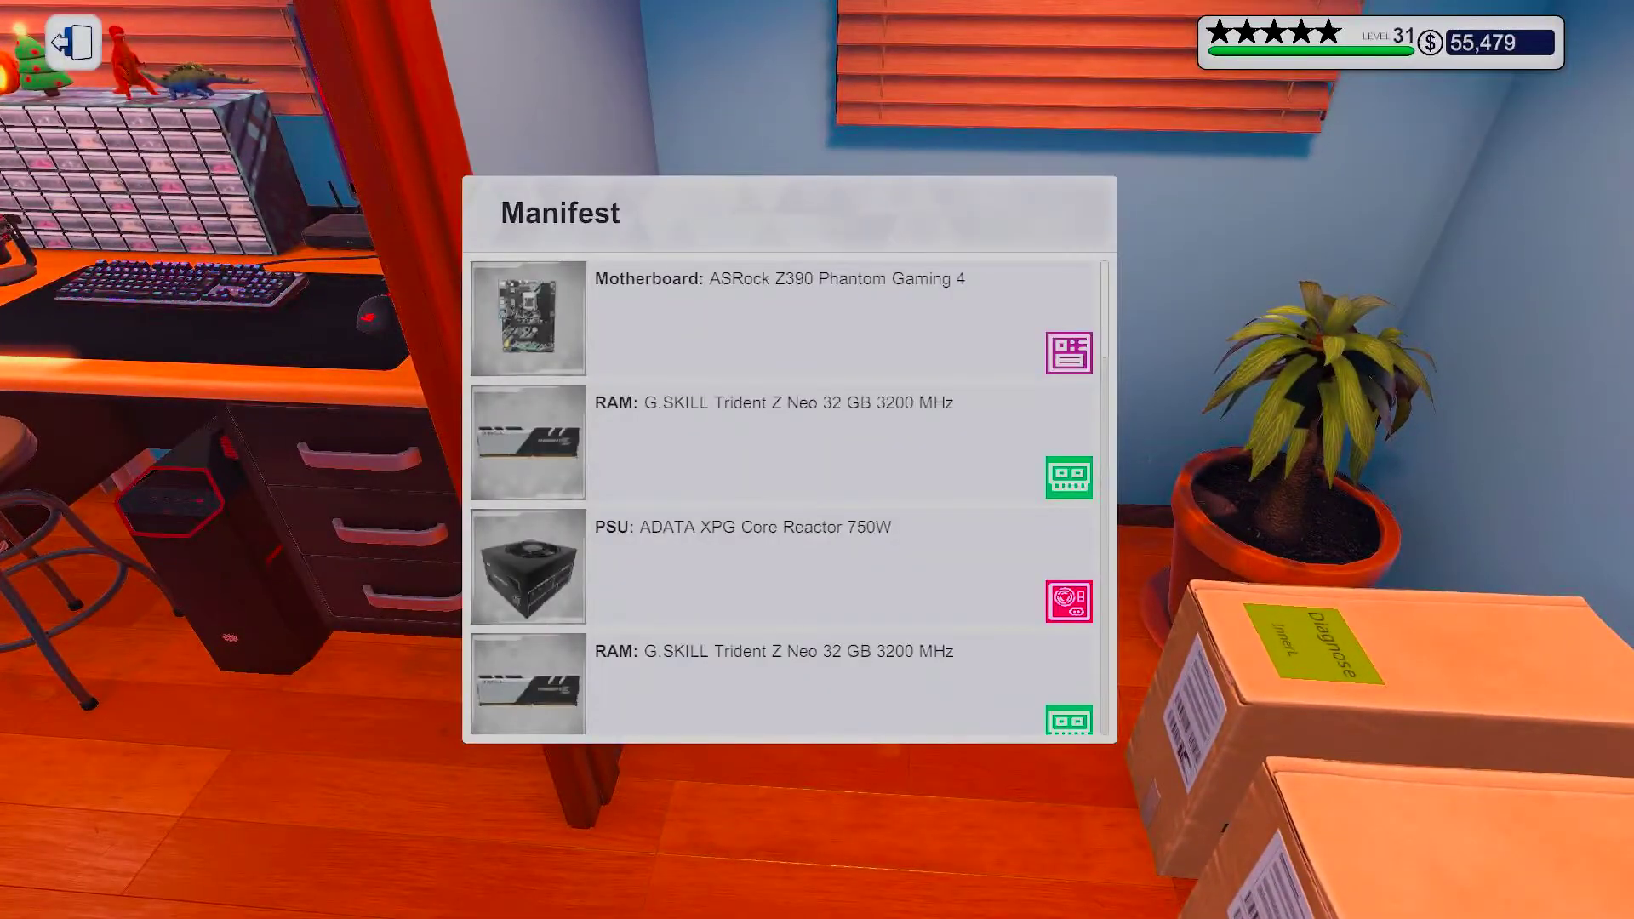
Place the customer's diagnose-and-fix PC on the workbench and enter its work mode
{"action": "key", "text": "Escape"}
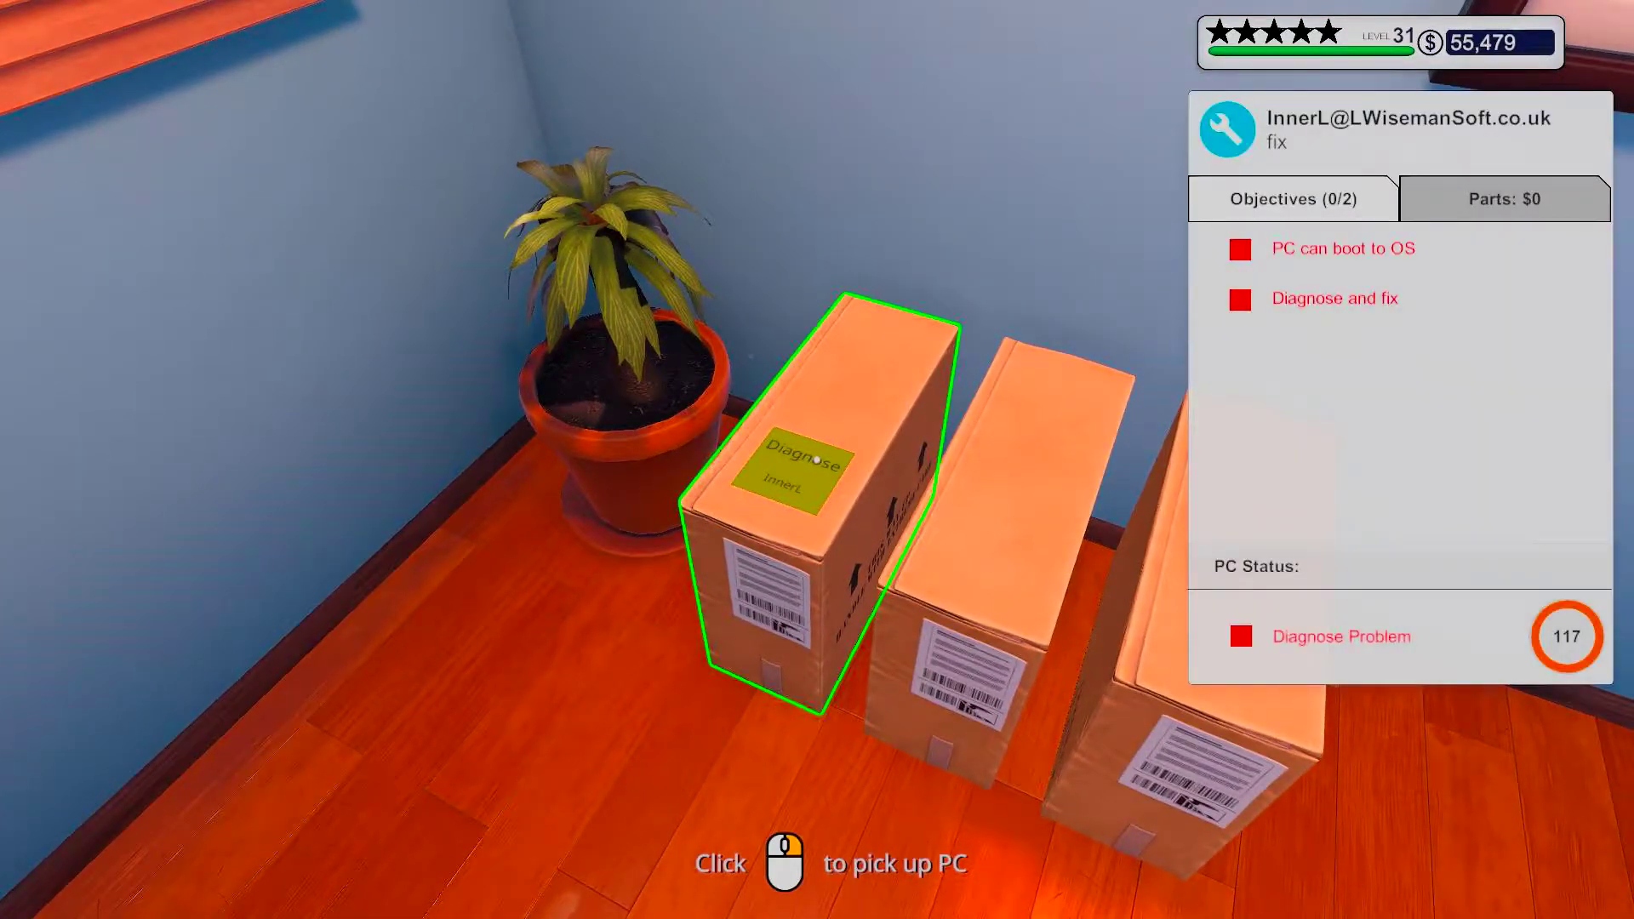
{"action": "left_click", "coordinate": [818, 460]}
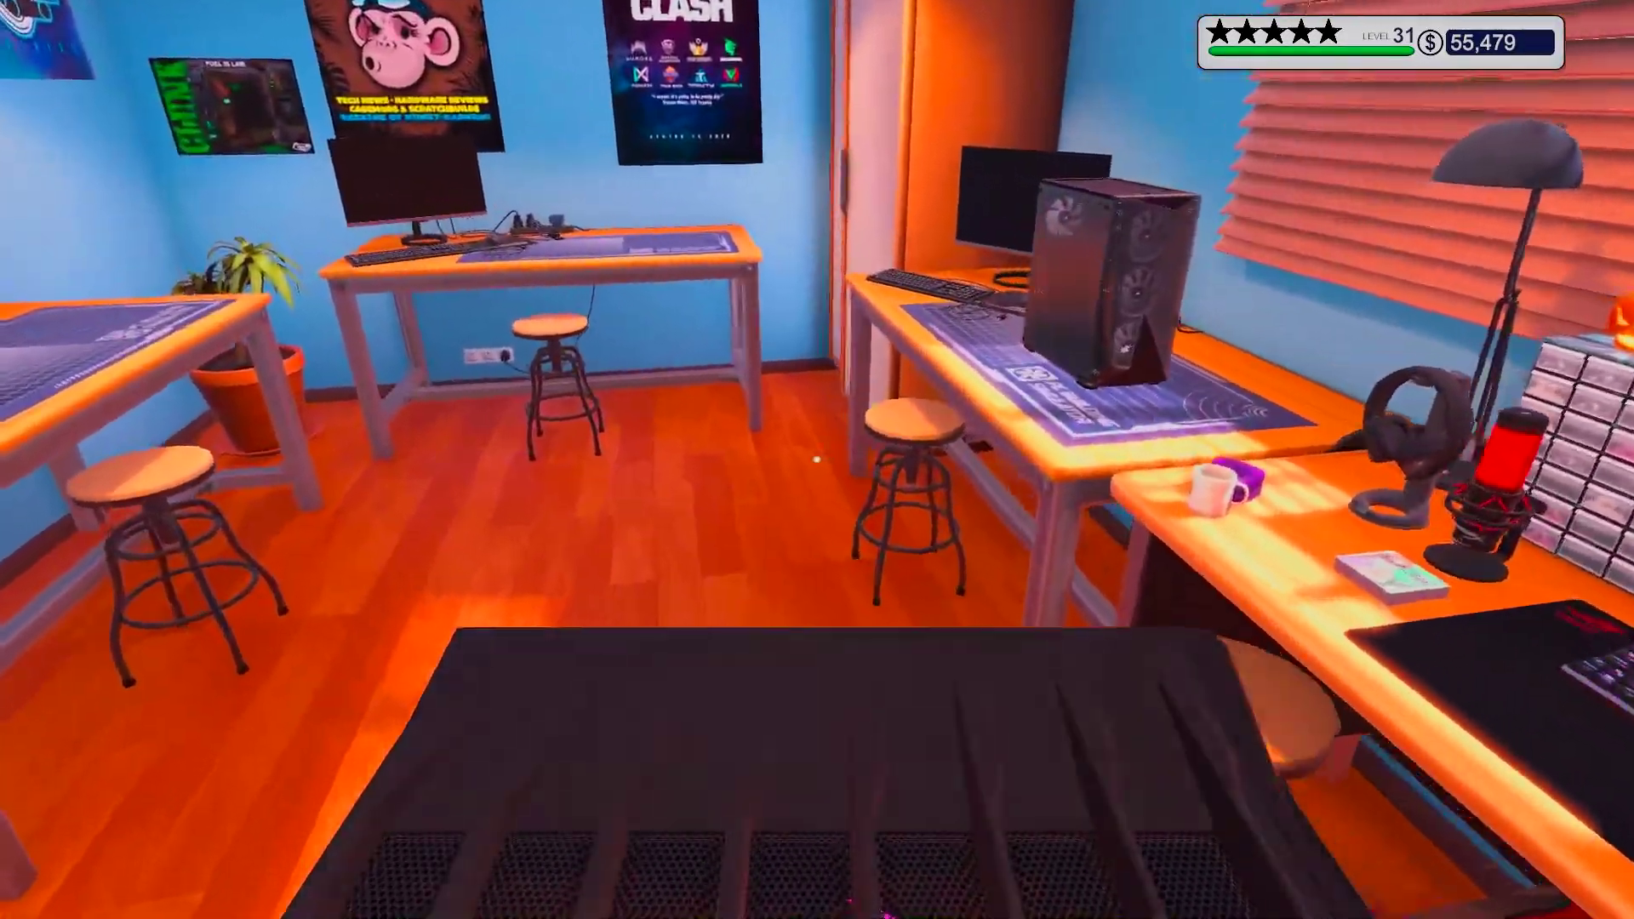
{"action": "left_click", "coordinate": [816, 460]}
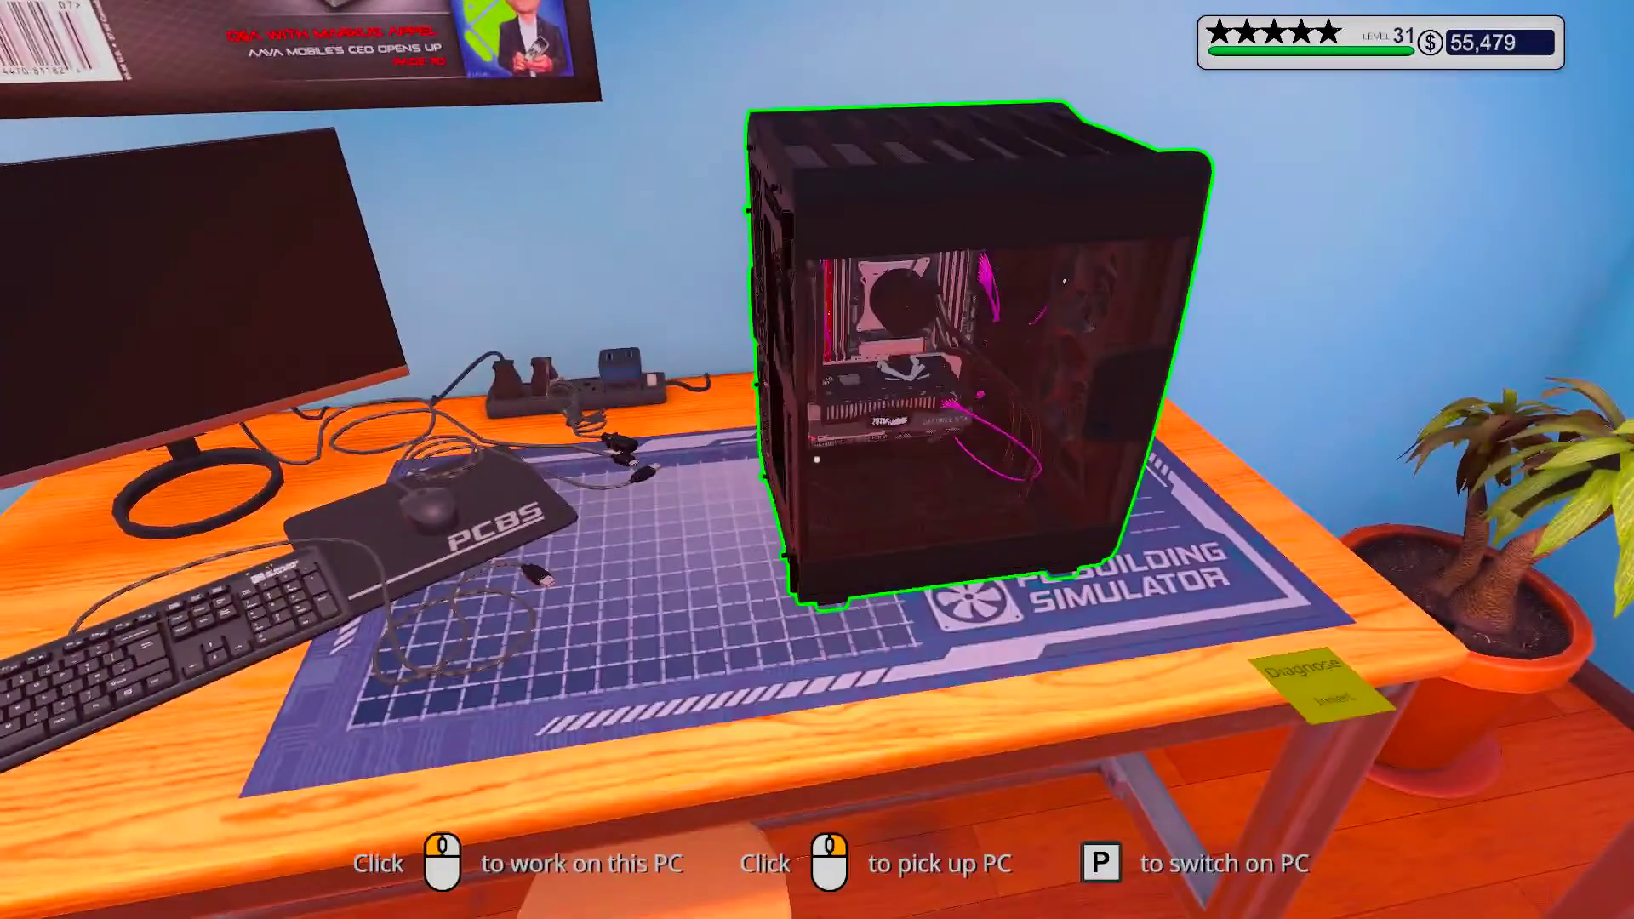
{"action": "key", "text": "d"}
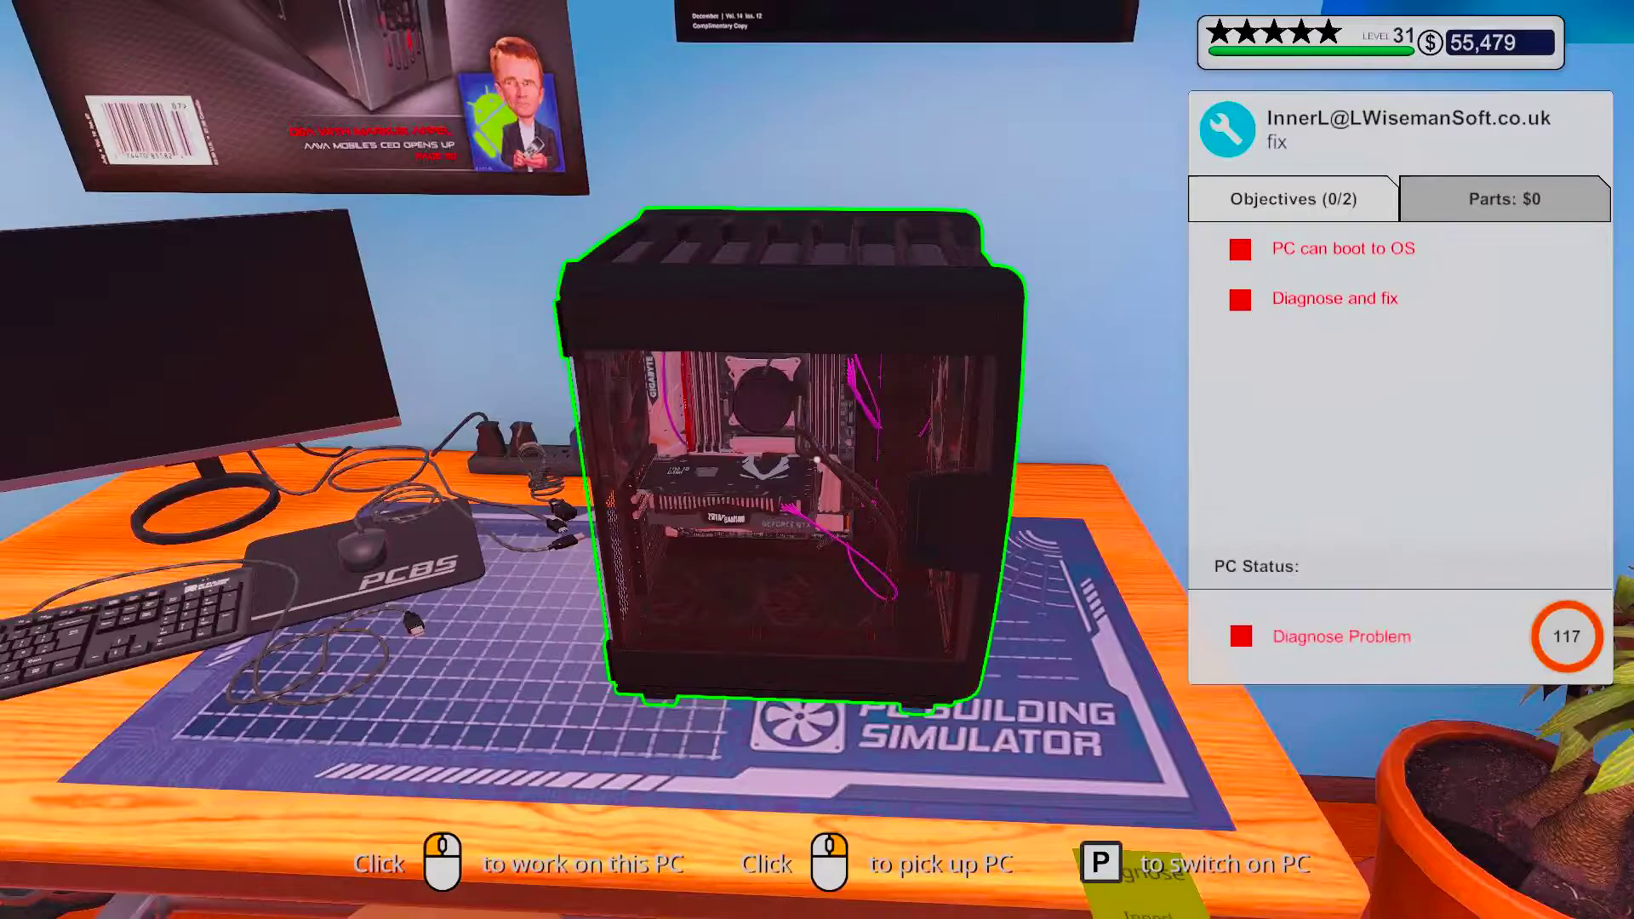
{"action": "left_click", "coordinate": [818, 460]}
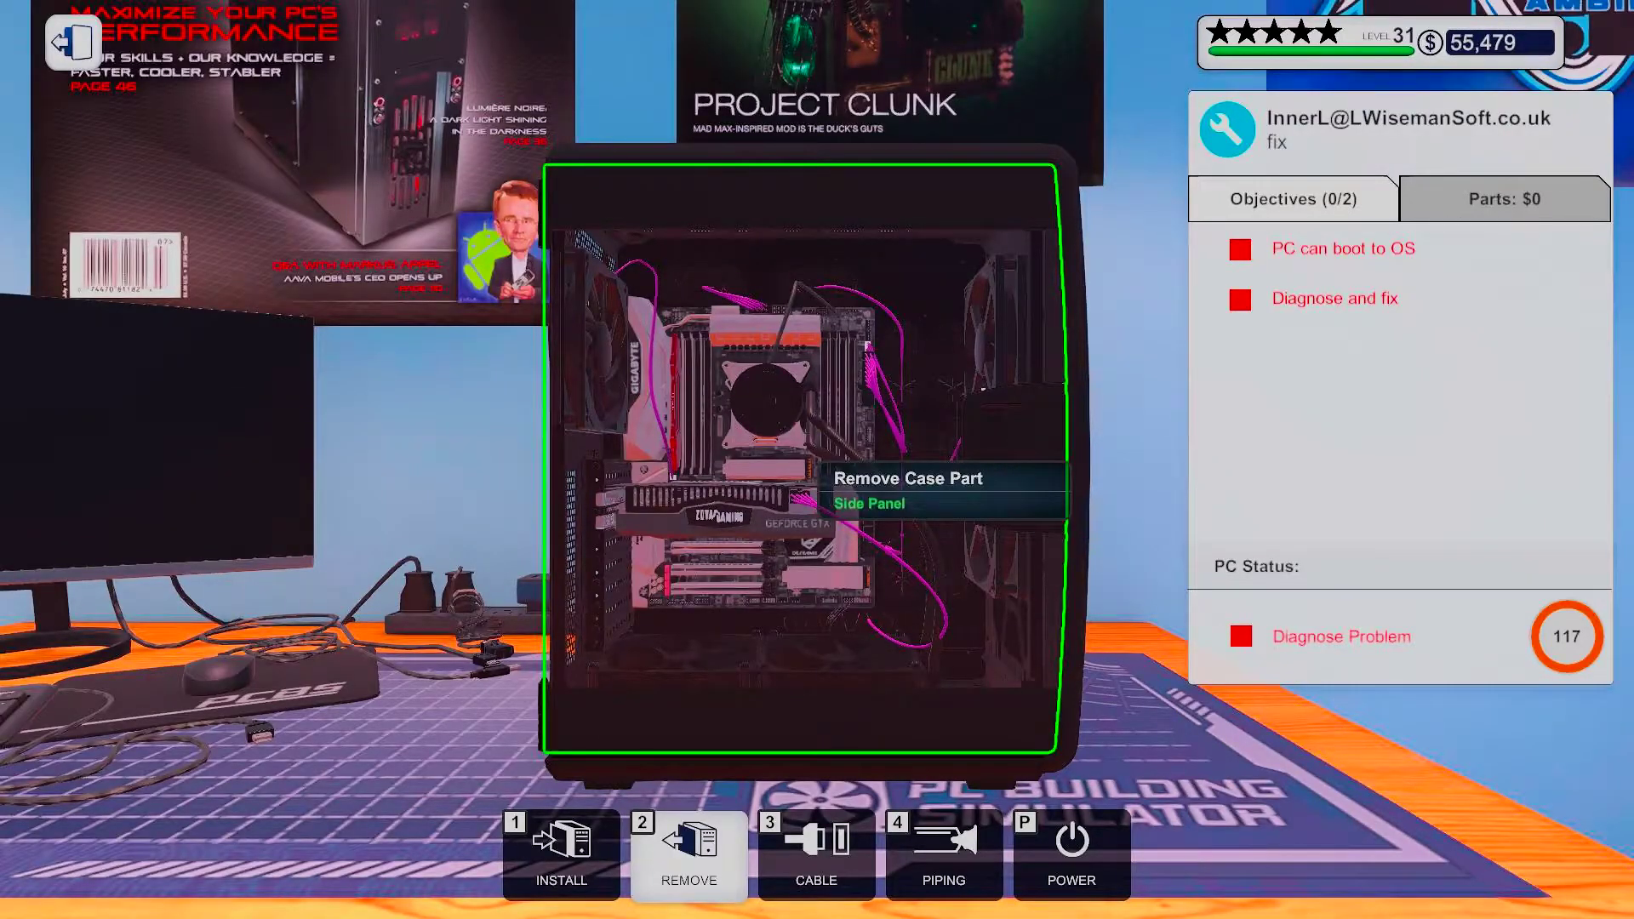
Remove the glass side panel, graphics card, CPU cooler, CPU and M.2 drive
{"action": "left_click", "coordinate": [763, 511]}
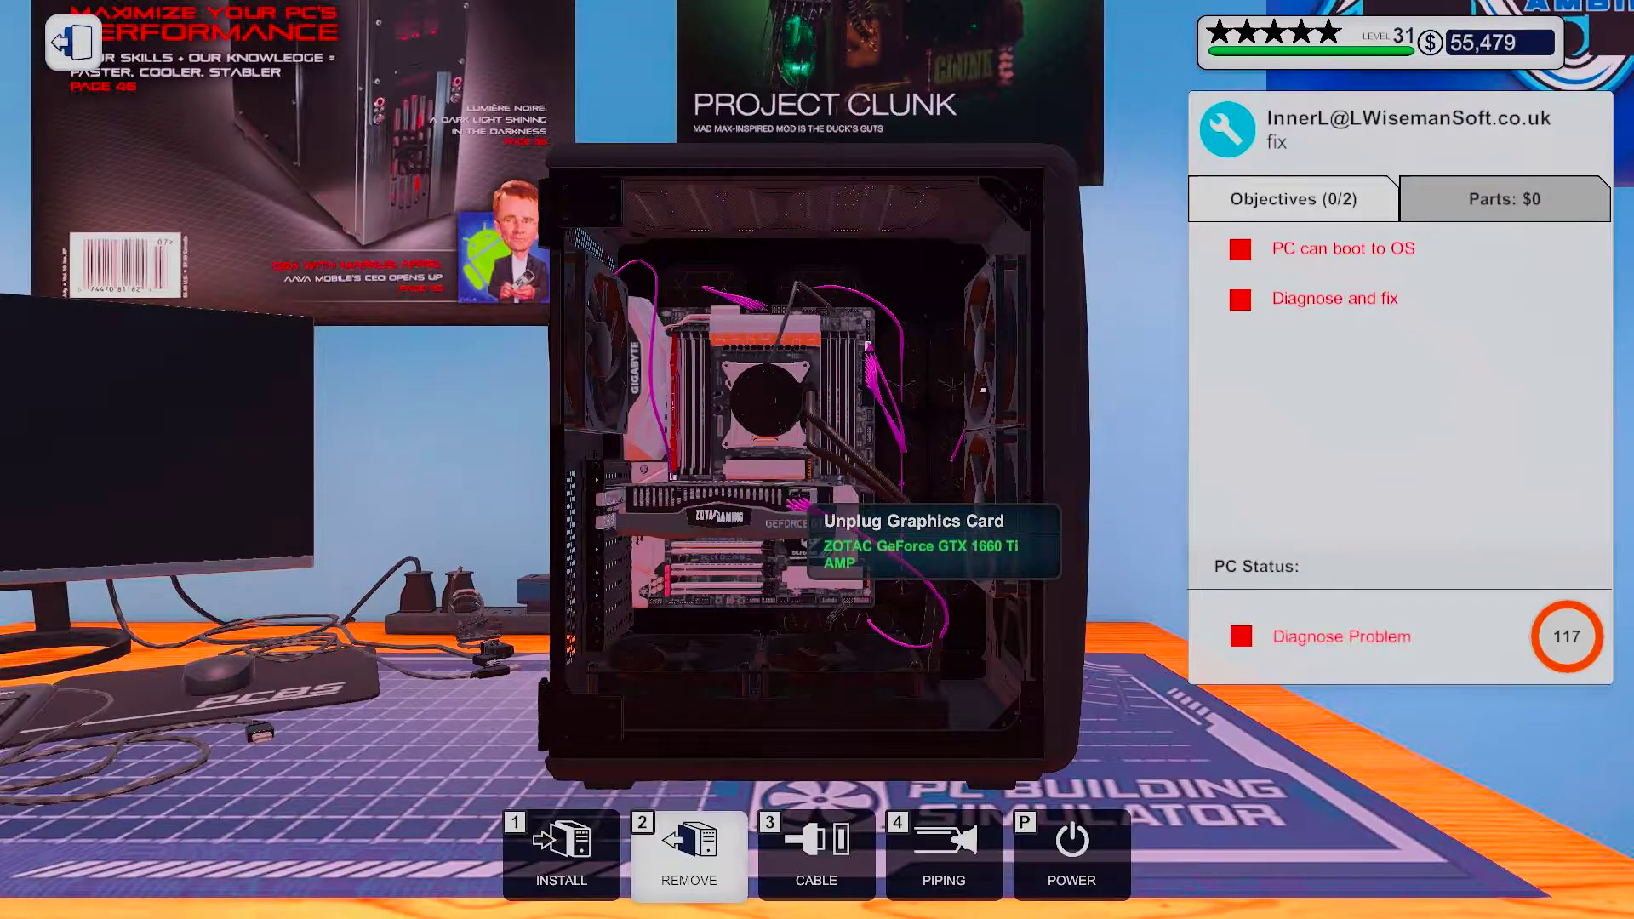
{"action": "left_click", "coordinate": [725, 499]}
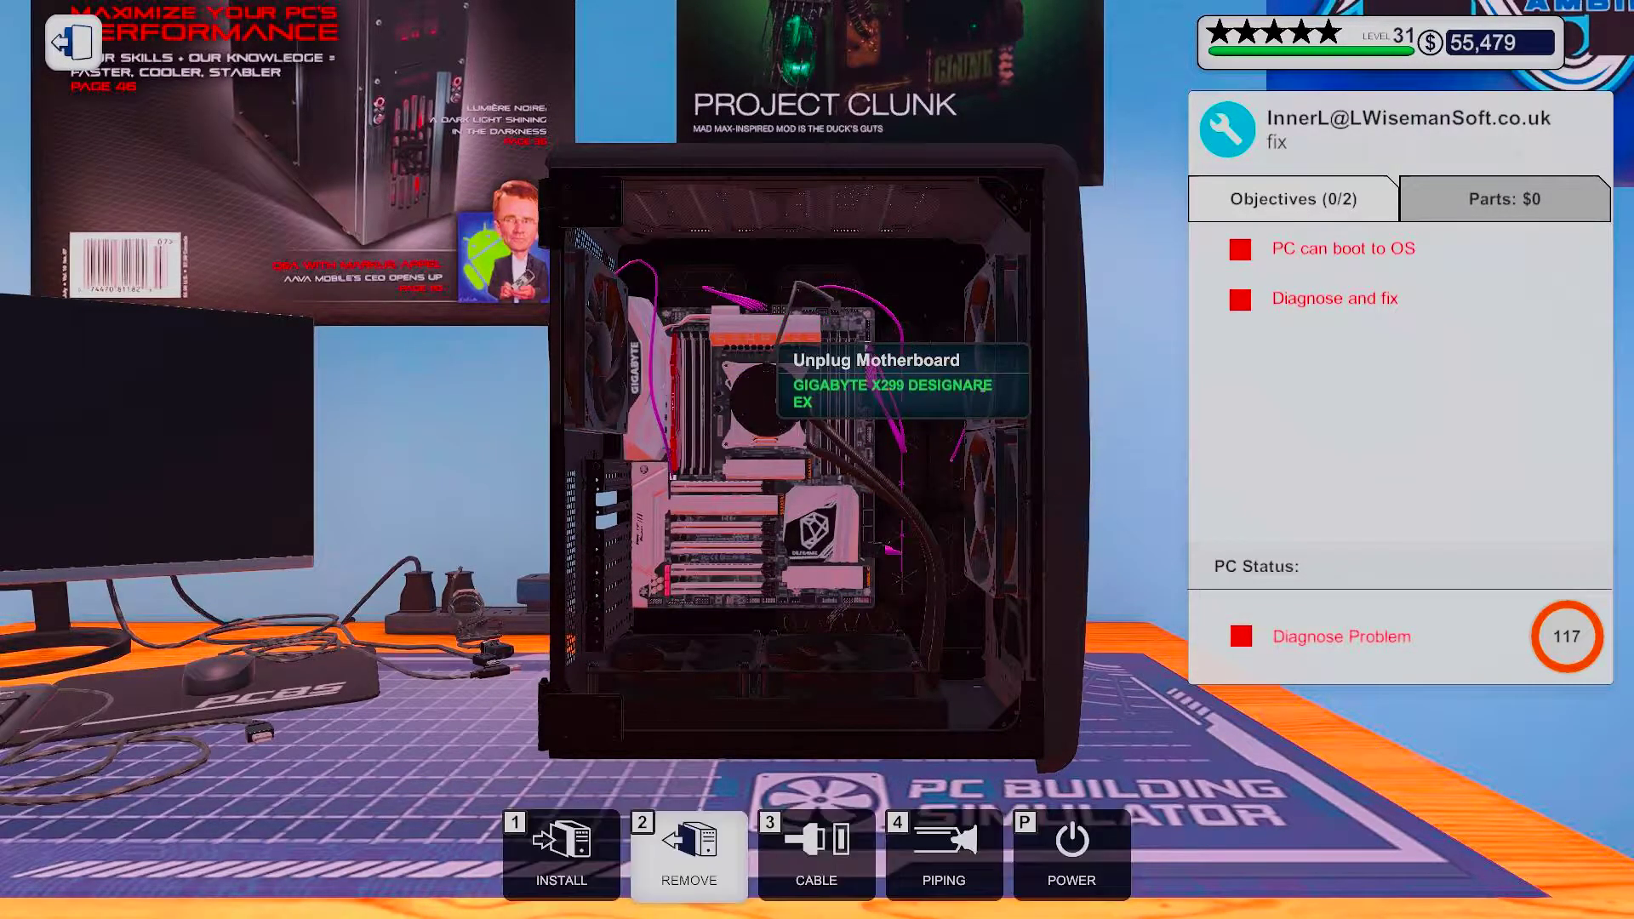
{"action": "left_click", "coordinate": [766, 407]}
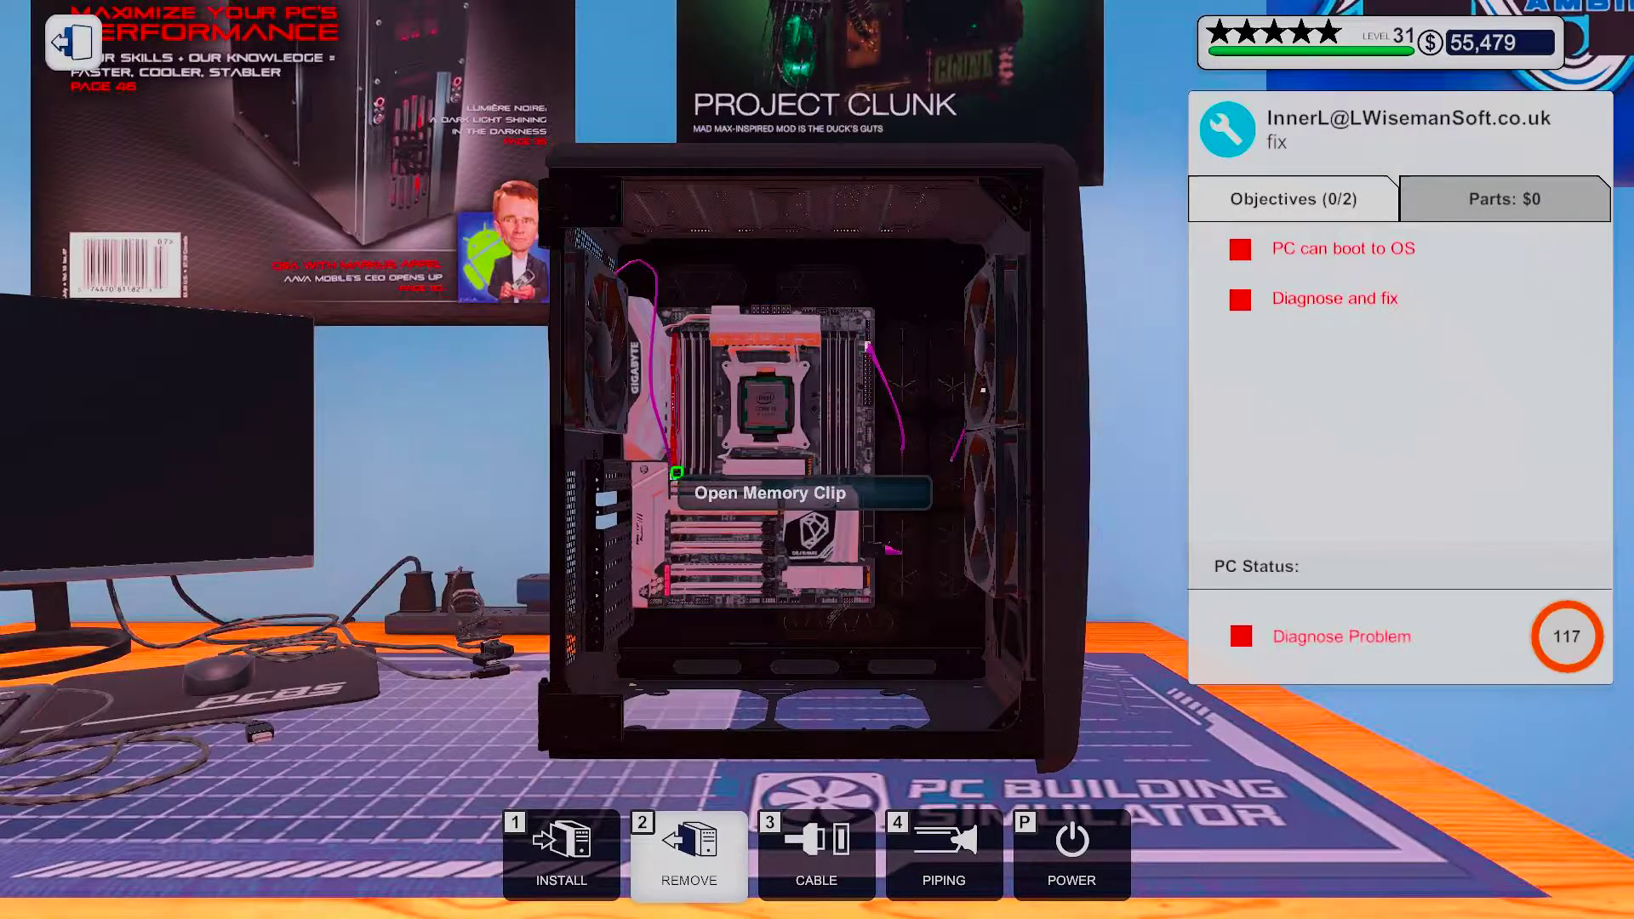
{"action": "left_click", "coordinate": [747, 418]}
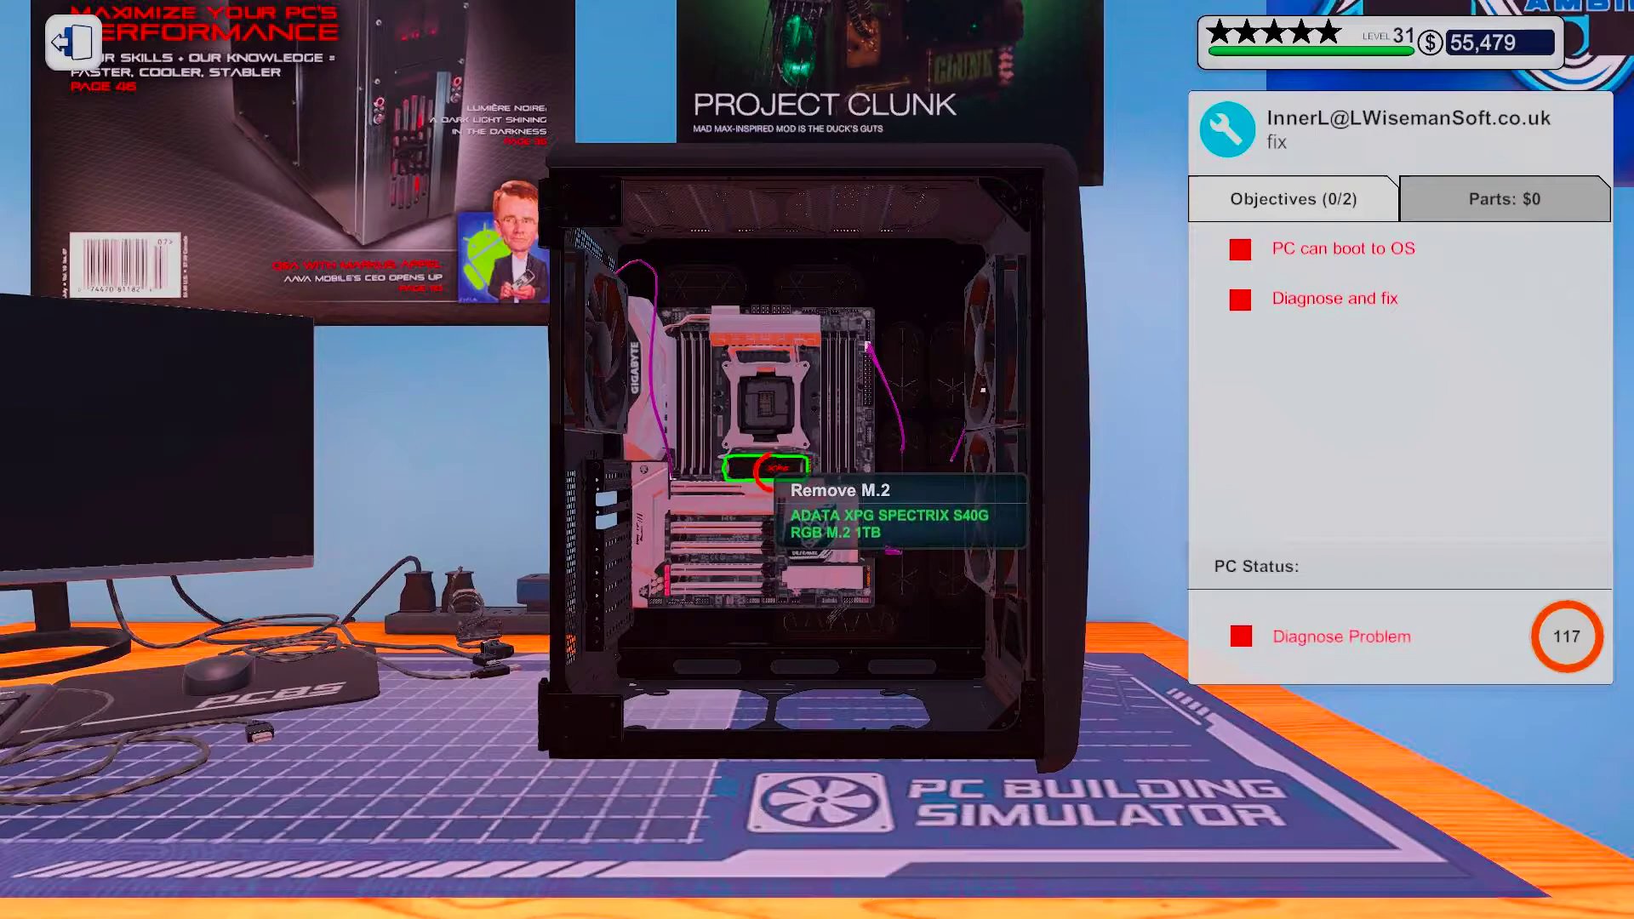
{"action": "left_click", "coordinate": [763, 468]}
Unplug and remove the Gigabyte X299 Designare EX motherboard, then open the inventory
{"action": "key", "text": "3"}
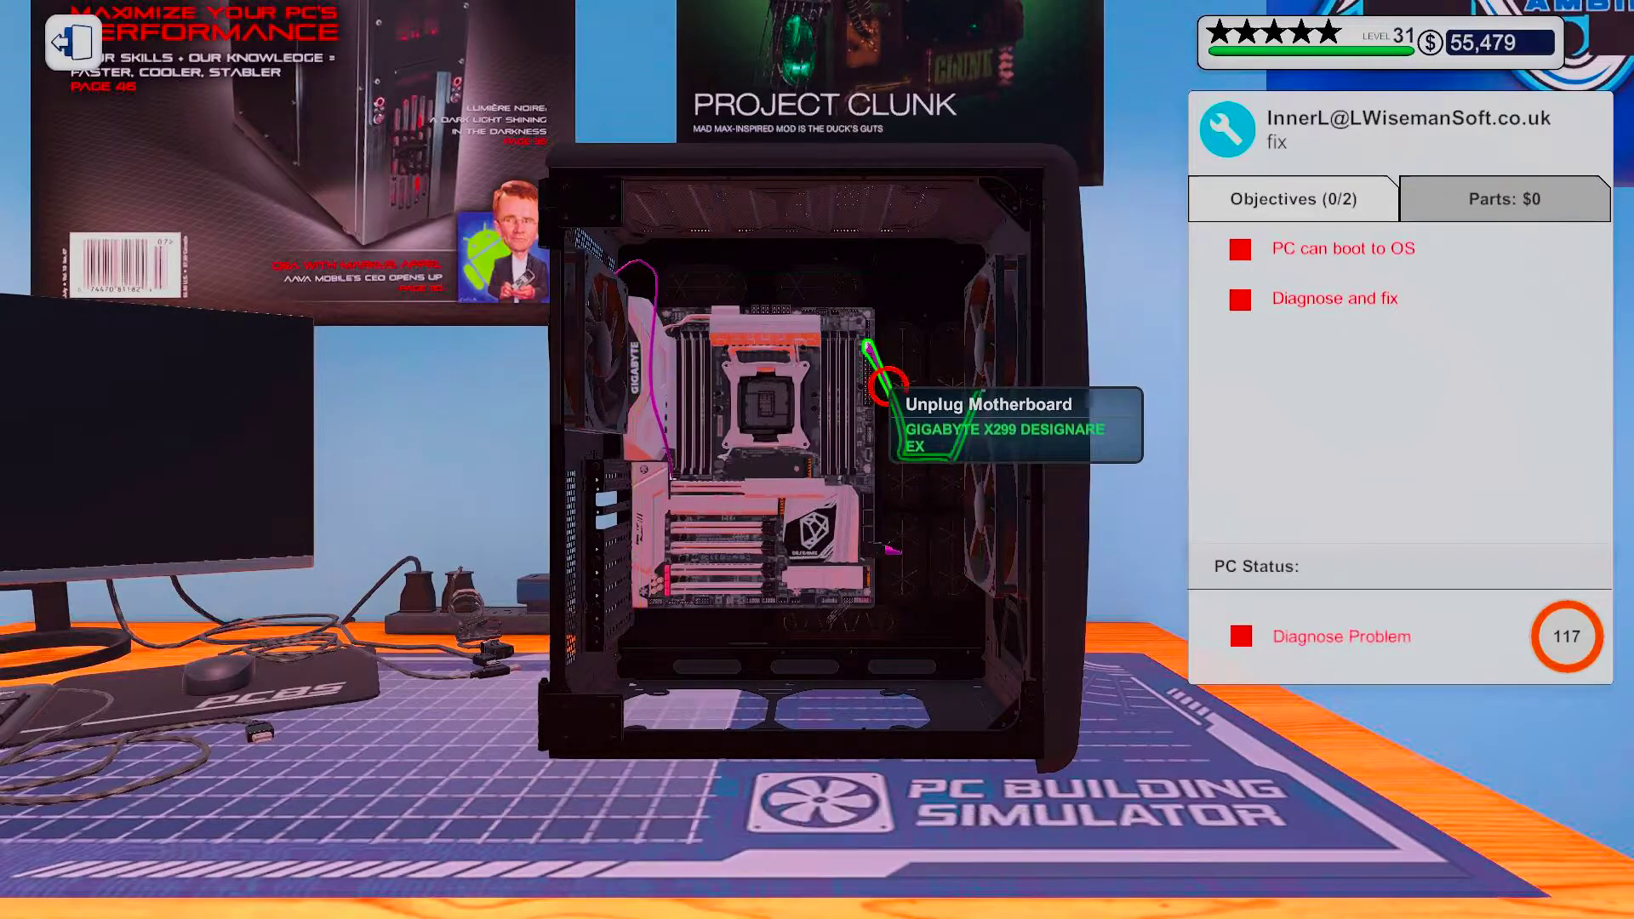
{"action": "key", "text": "2"}
{"action": "key", "text": "3"}
{"action": "key", "text": "2"}
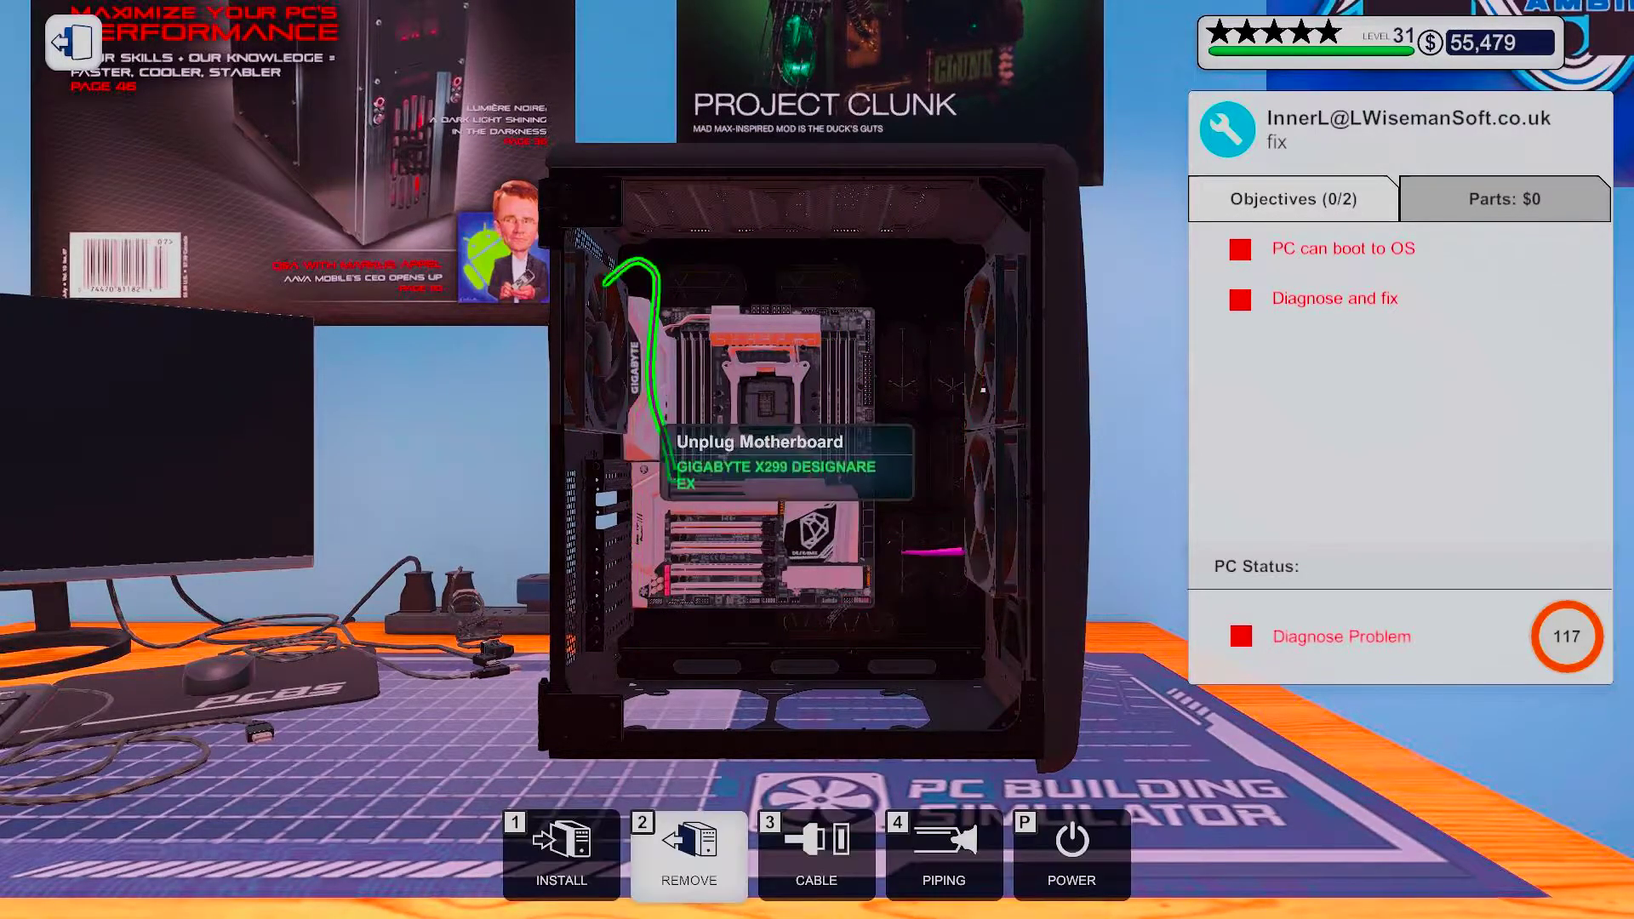
{"action": "key", "text": "4"}
{"action": "key", "text": "2"}
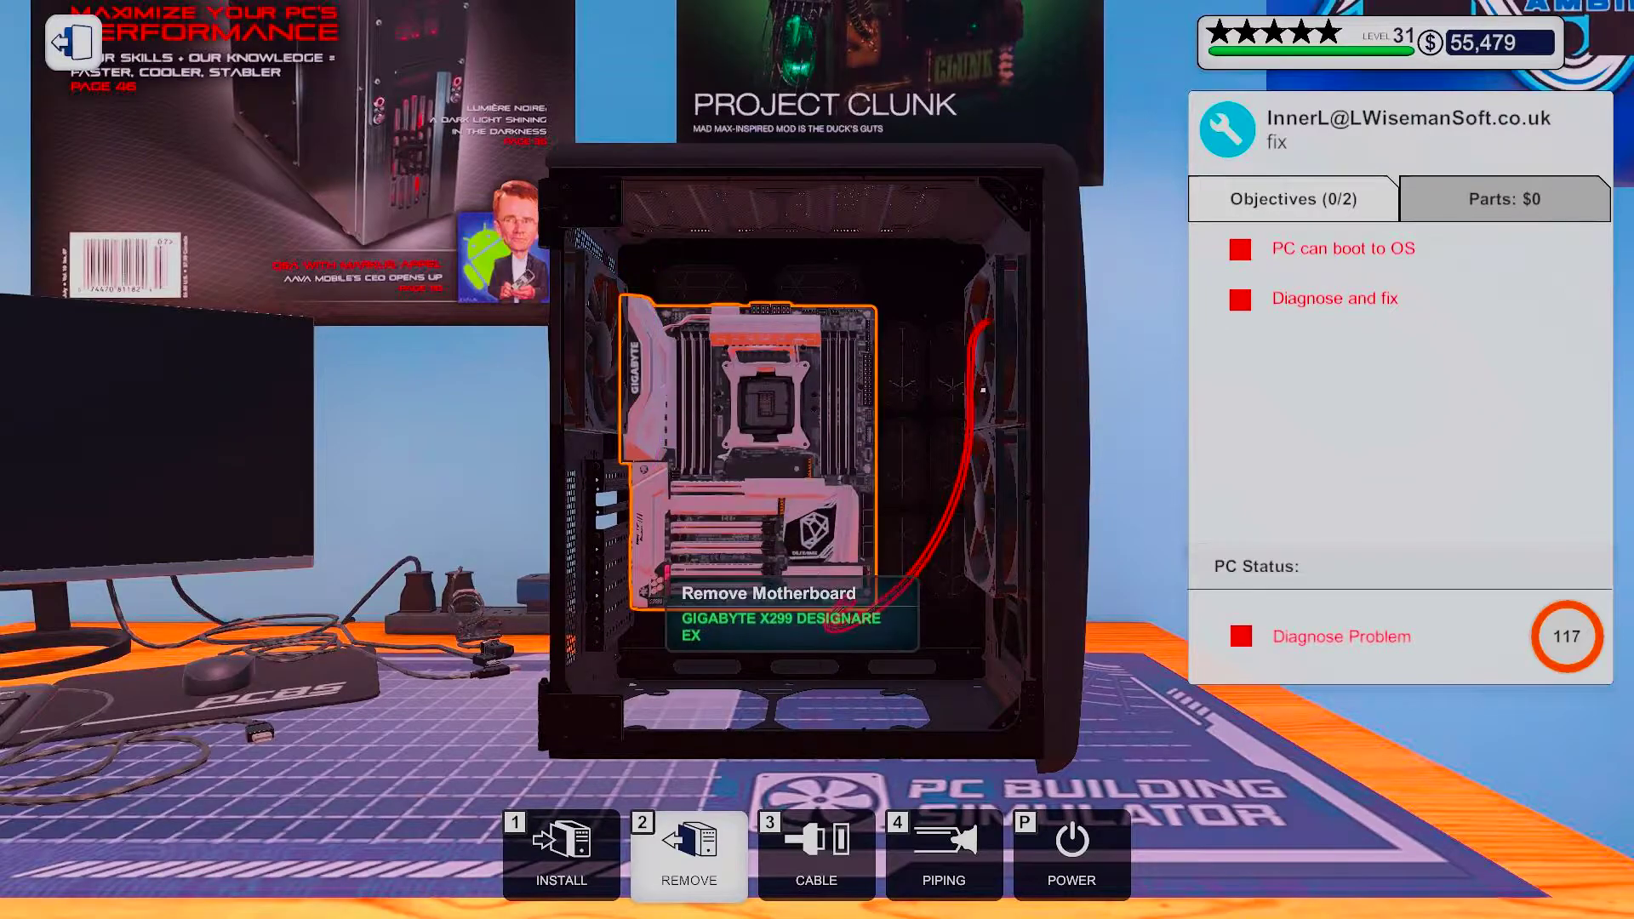
{"action": "key", "text": "3"}
{"action": "key", "text": "2"}
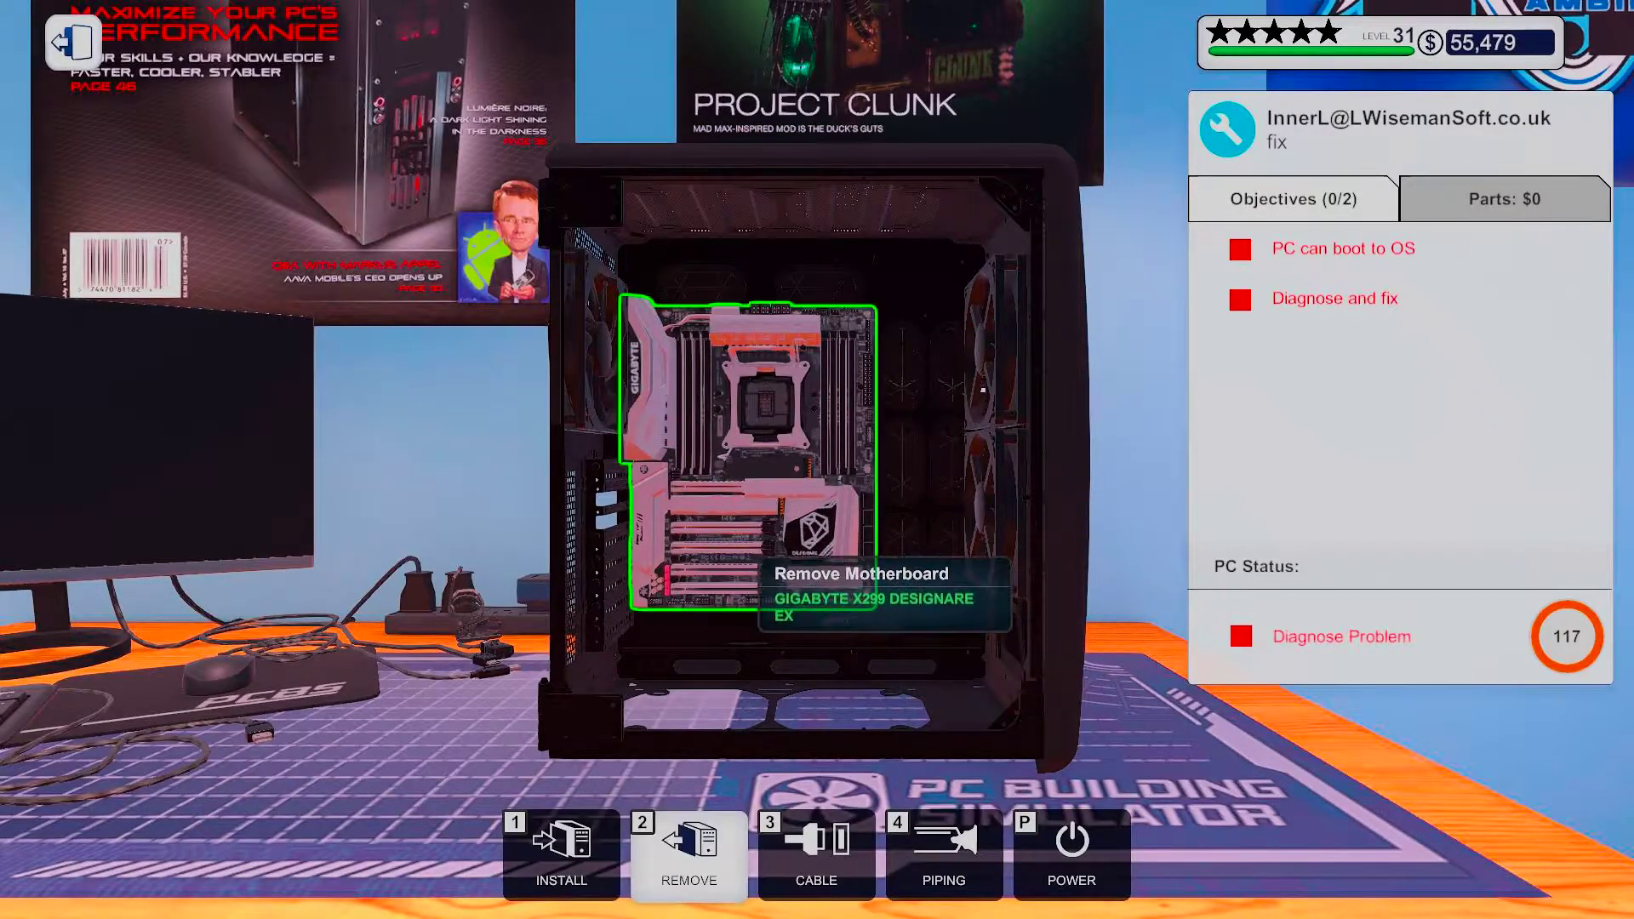
{"action": "key", "text": "4"}
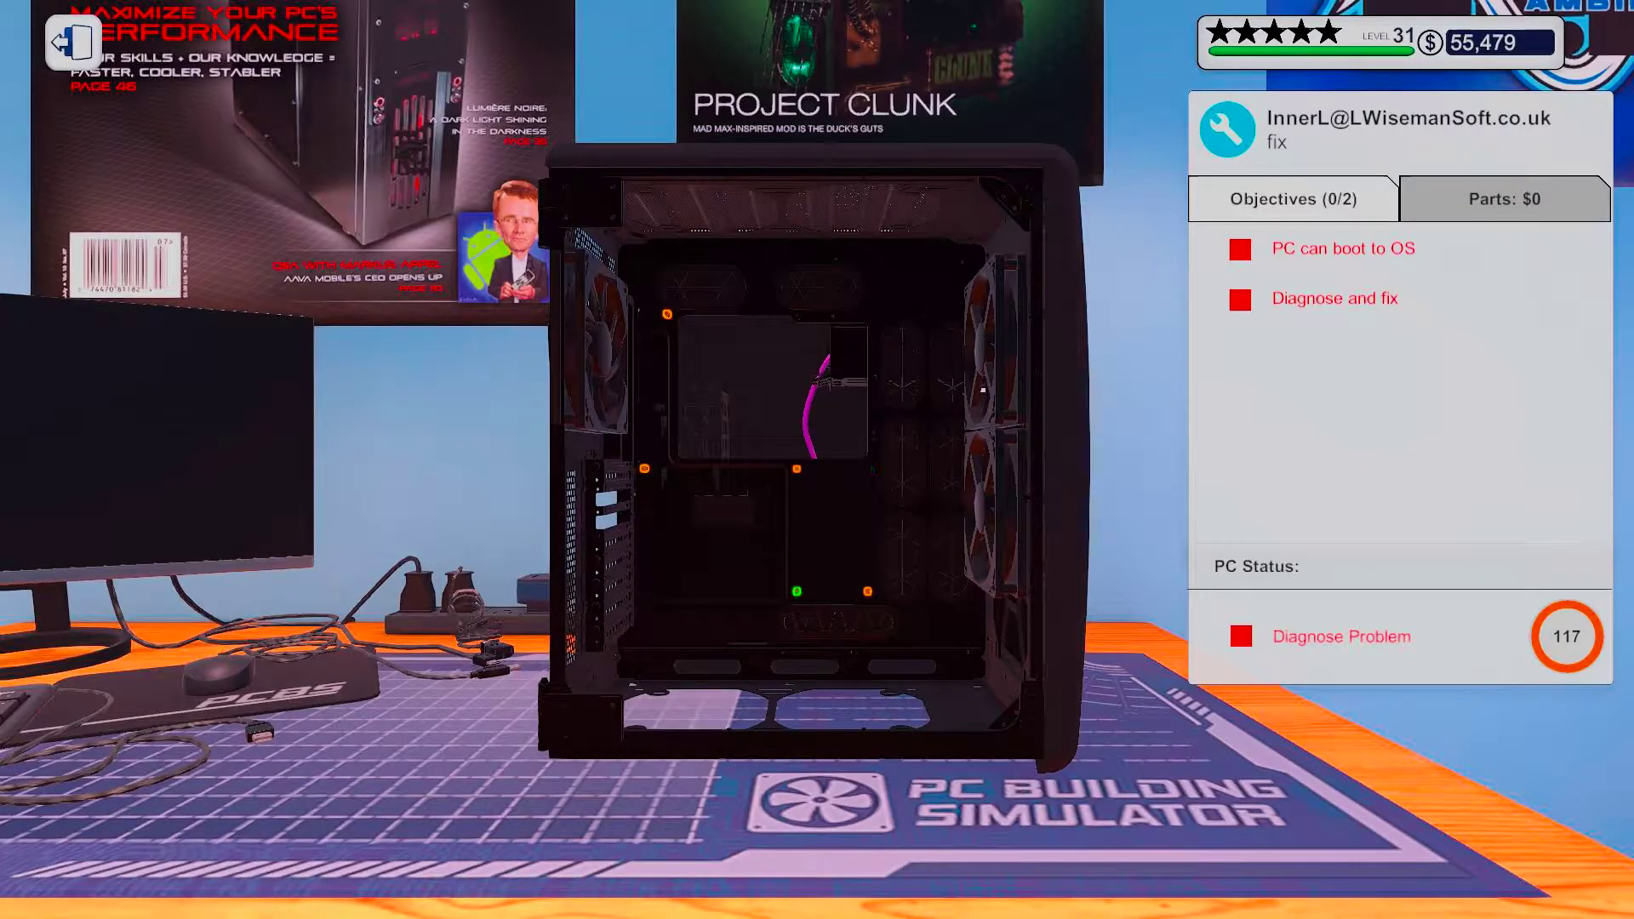
{"action": "key", "text": "1"}
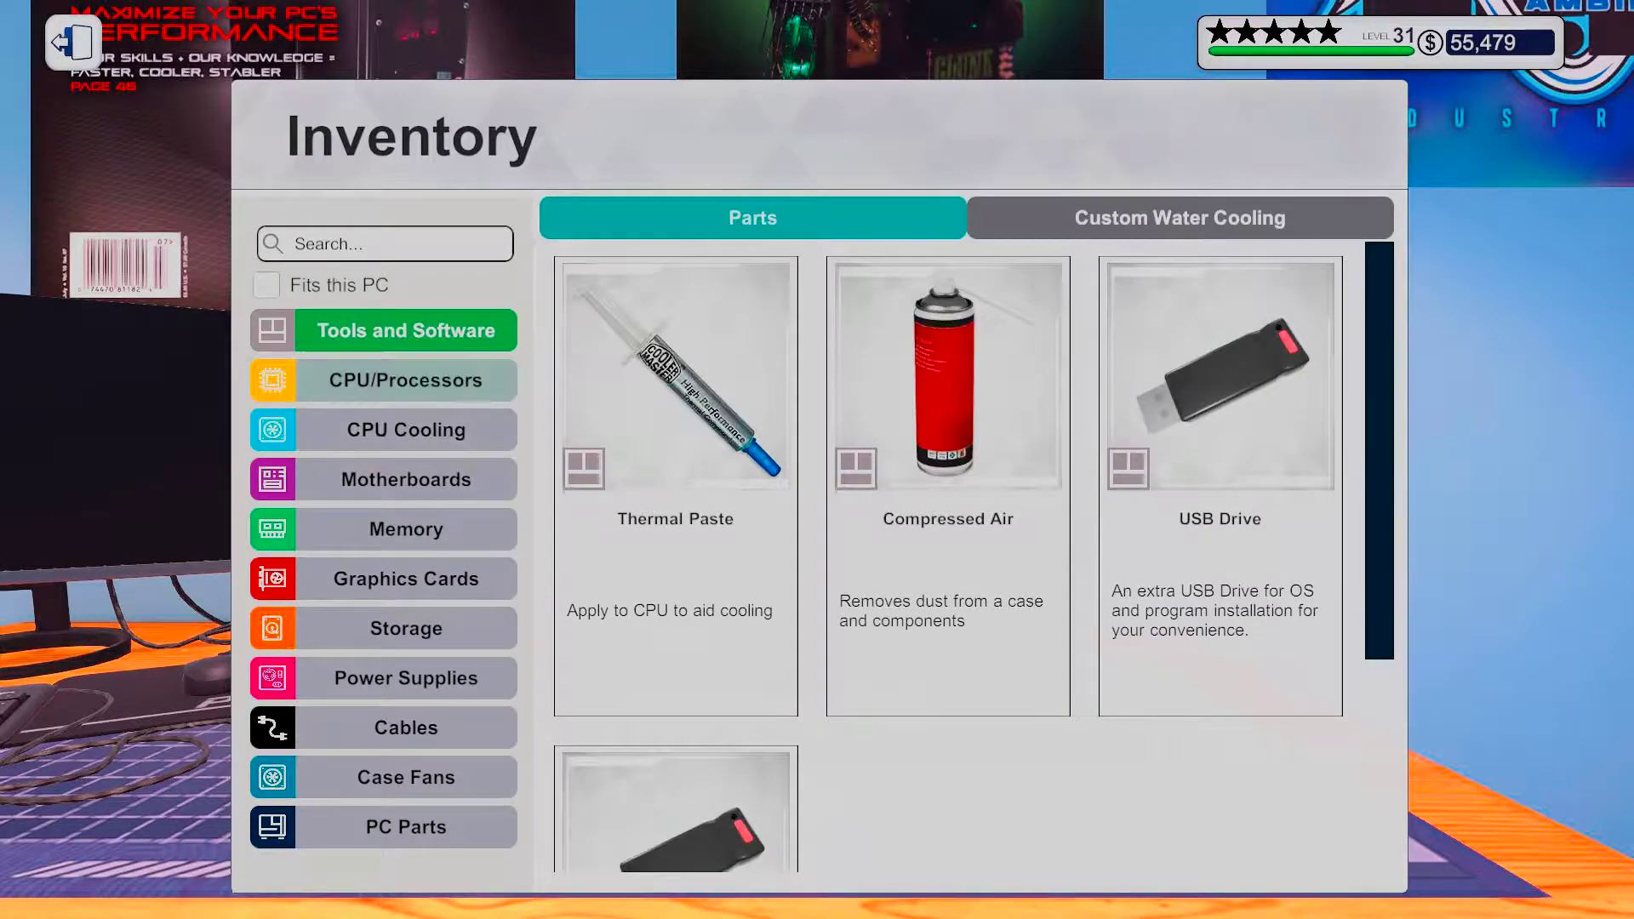
Check the Processors, Graphics Cards (GTX 1660 Ti search) and Storage inventory categories
{"action": "left_click", "coordinate": [407, 379]}
{"action": "scroll", "coordinate": [767, 486], "scroll_direction": "down", "scroll_amount": 5}
{"action": "scroll", "coordinate": [944, 549], "scroll_direction": "down", "scroll_amount": 5}
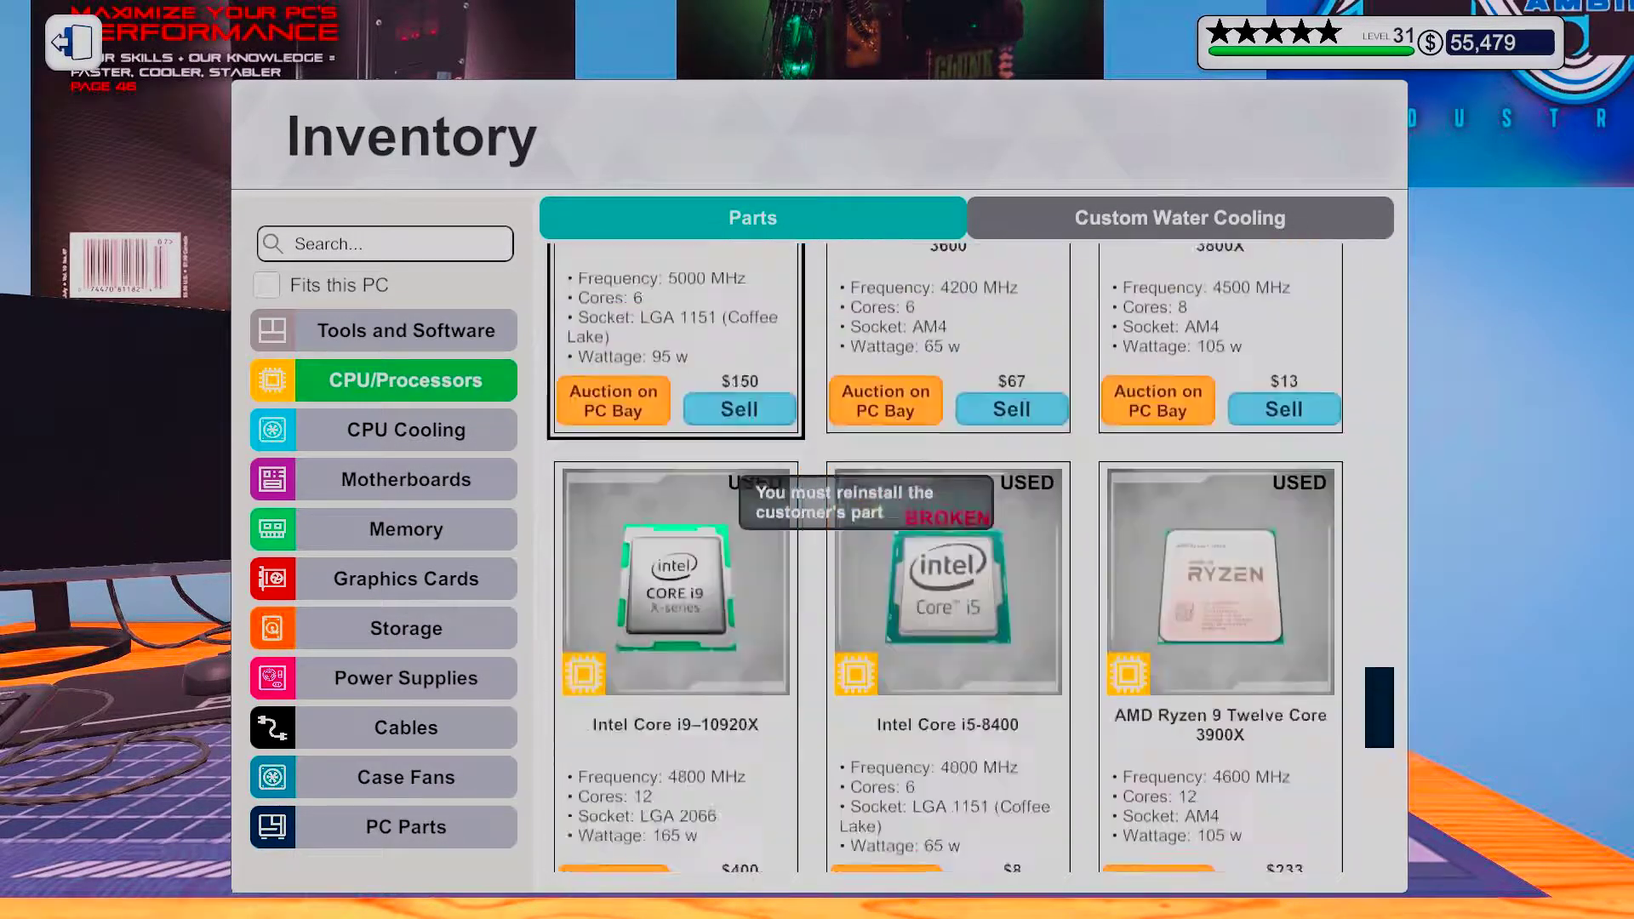
{"action": "scroll", "coordinate": [946, 549], "scroll_direction": "down", "scroll_amount": 5}
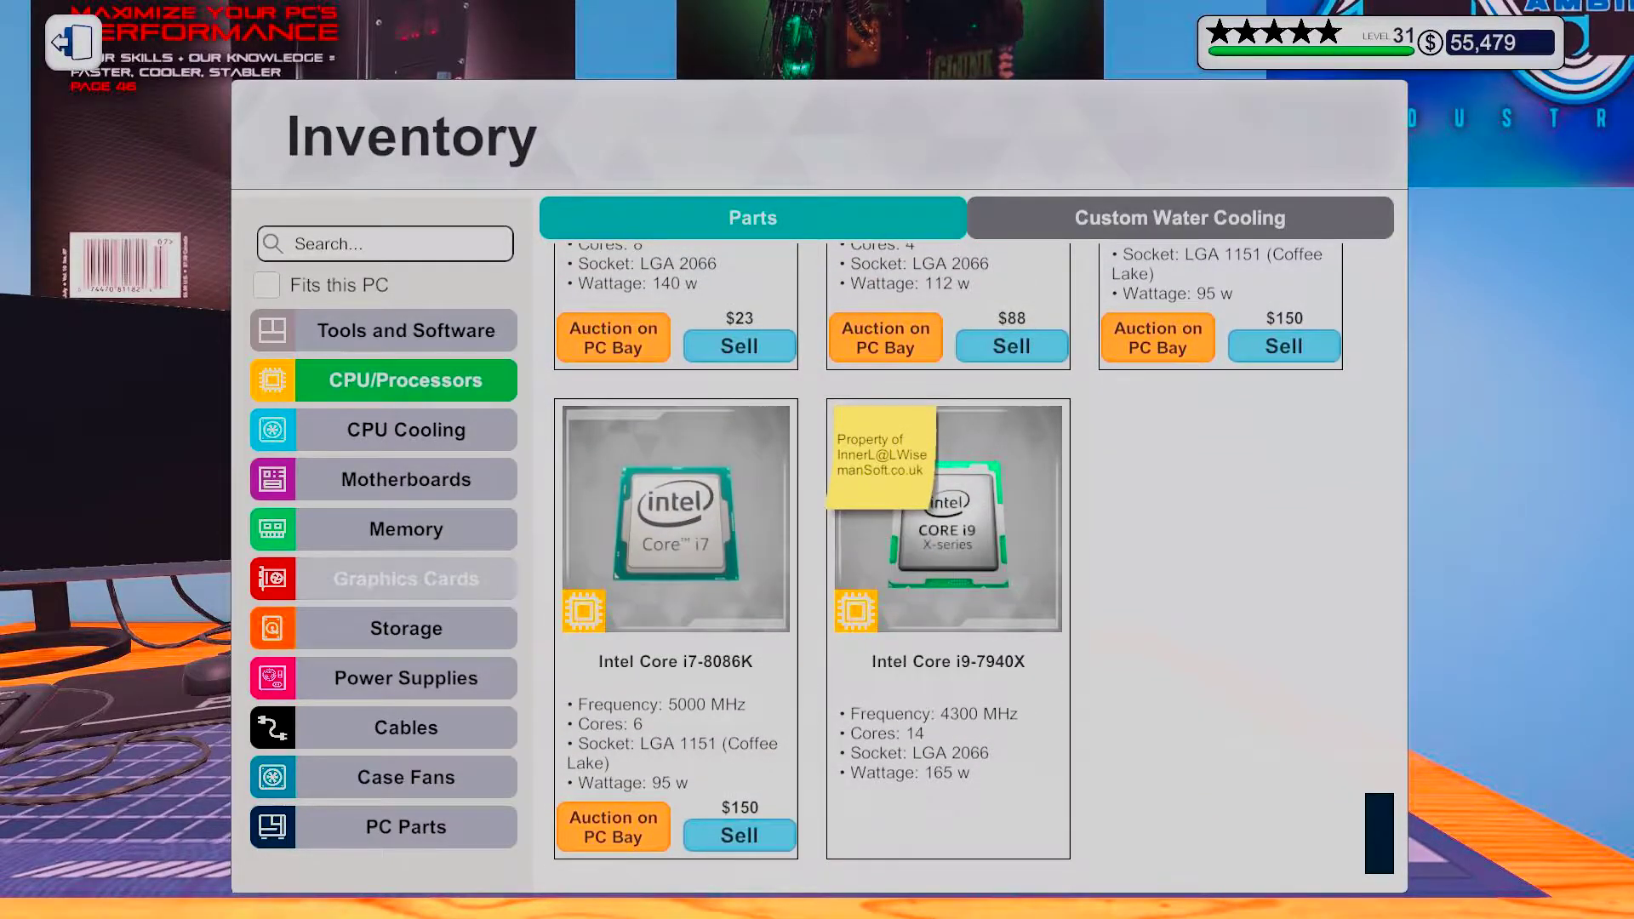
{"action": "left_click", "coordinate": [406, 578]}
{"action": "scroll", "coordinate": [970, 554], "scroll_direction": "down", "scroll_amount": 5}
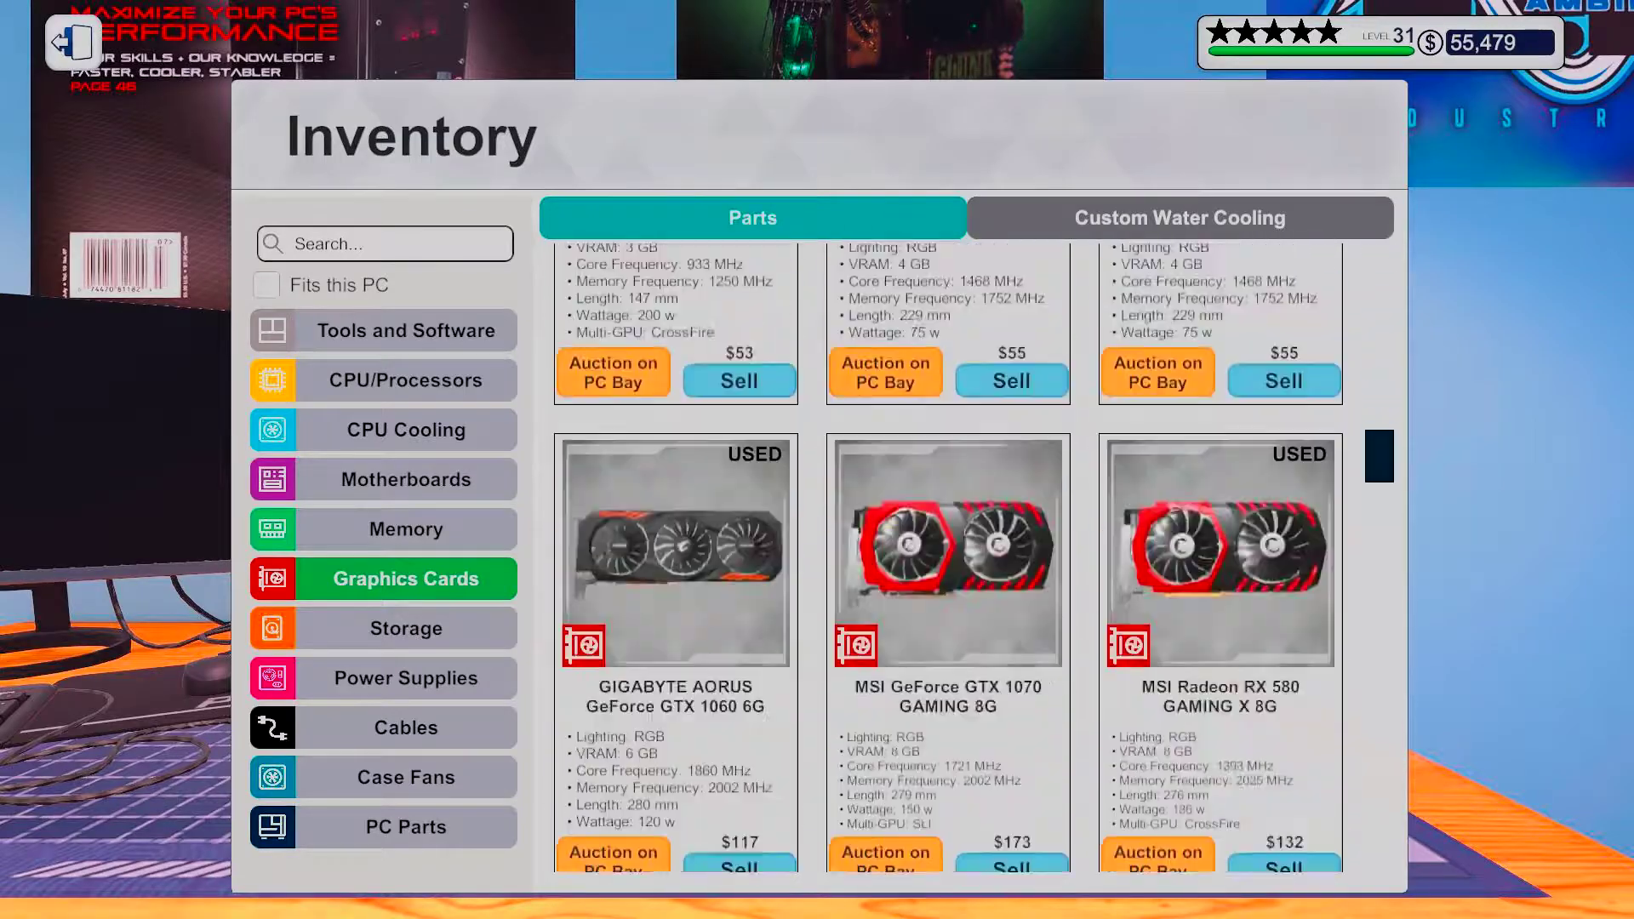
{"action": "scroll", "coordinate": [970, 556], "scroll_direction": "down", "scroll_amount": 5}
{"action": "scroll", "coordinate": [970, 555], "scroll_direction": "down", "scroll_amount": 5}
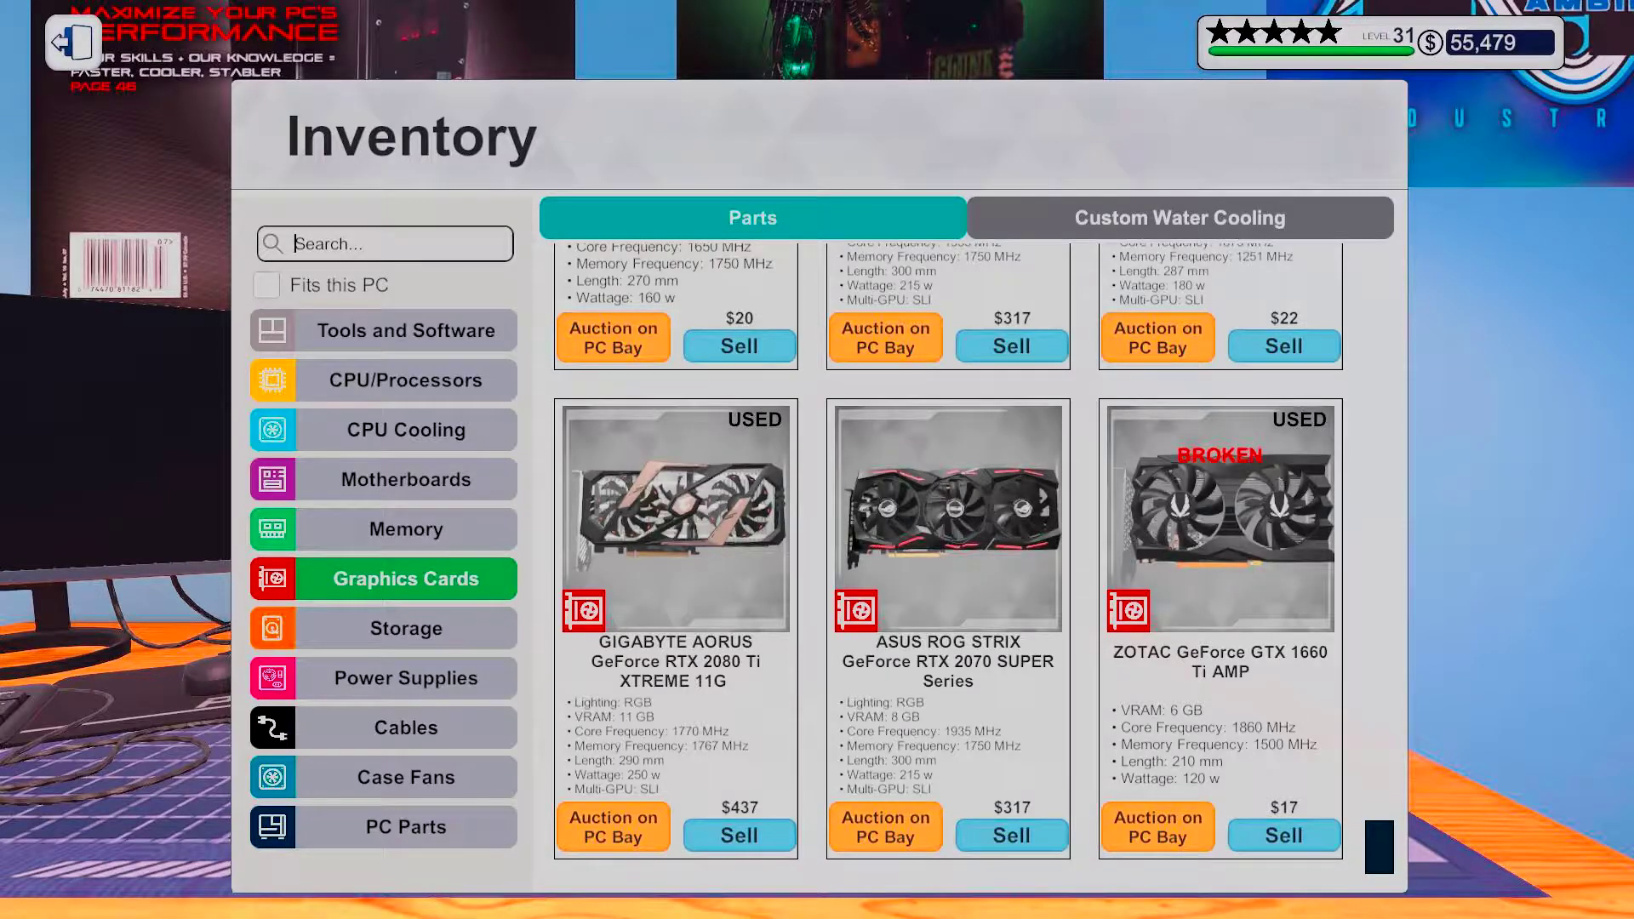
{"action": "type", "text": "1660"}
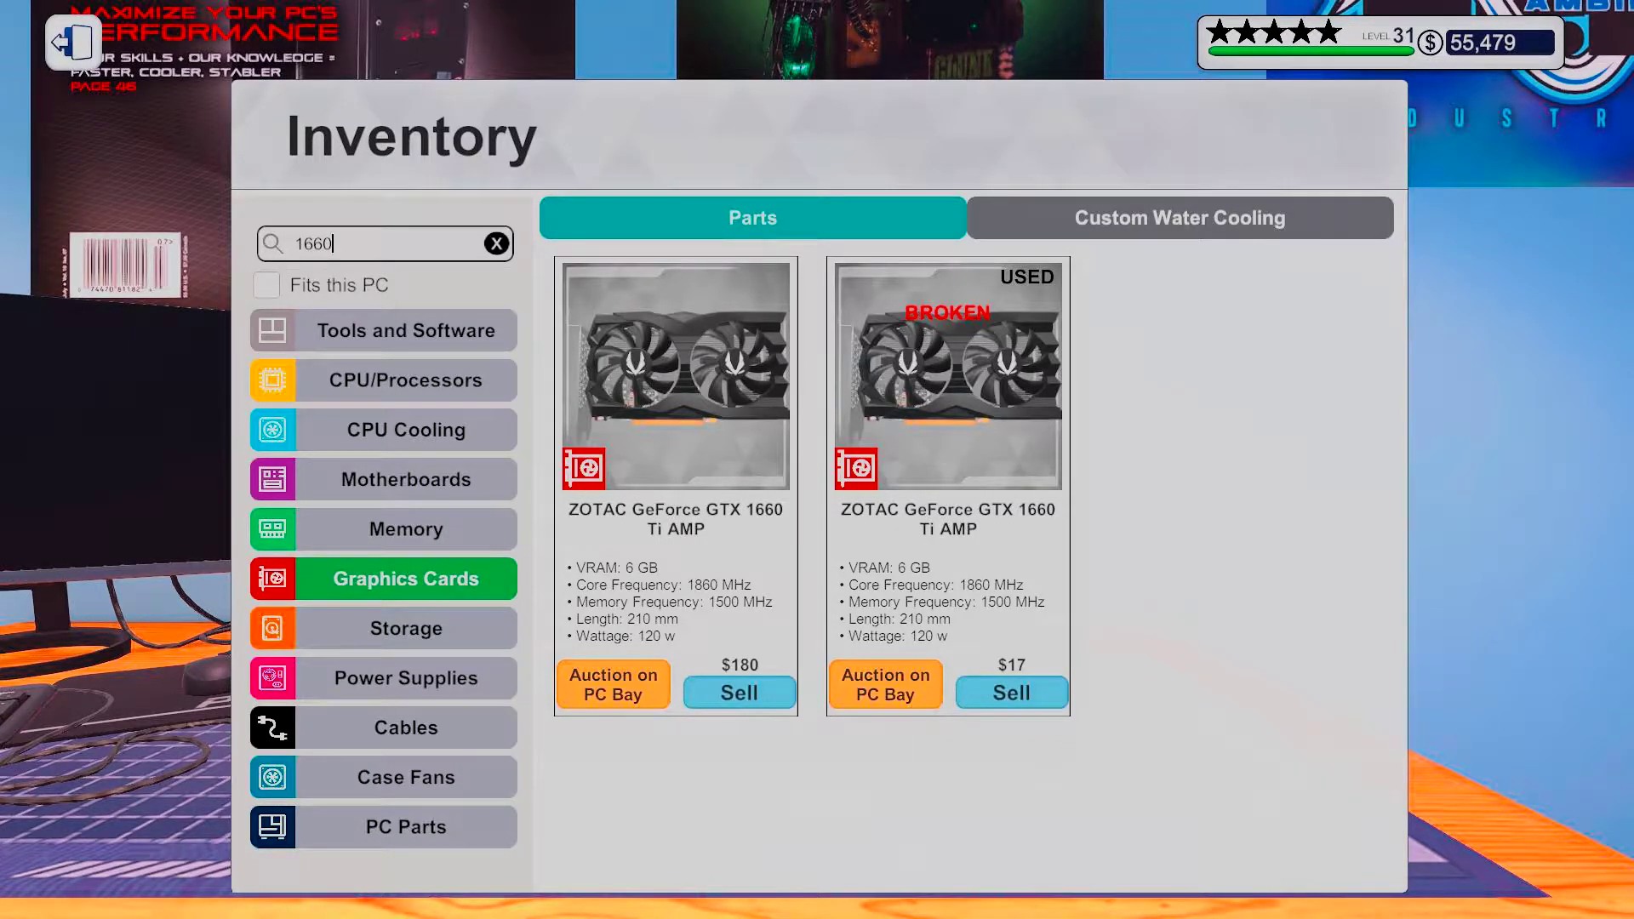
{"action": "left_click", "coordinate": [406, 628]}
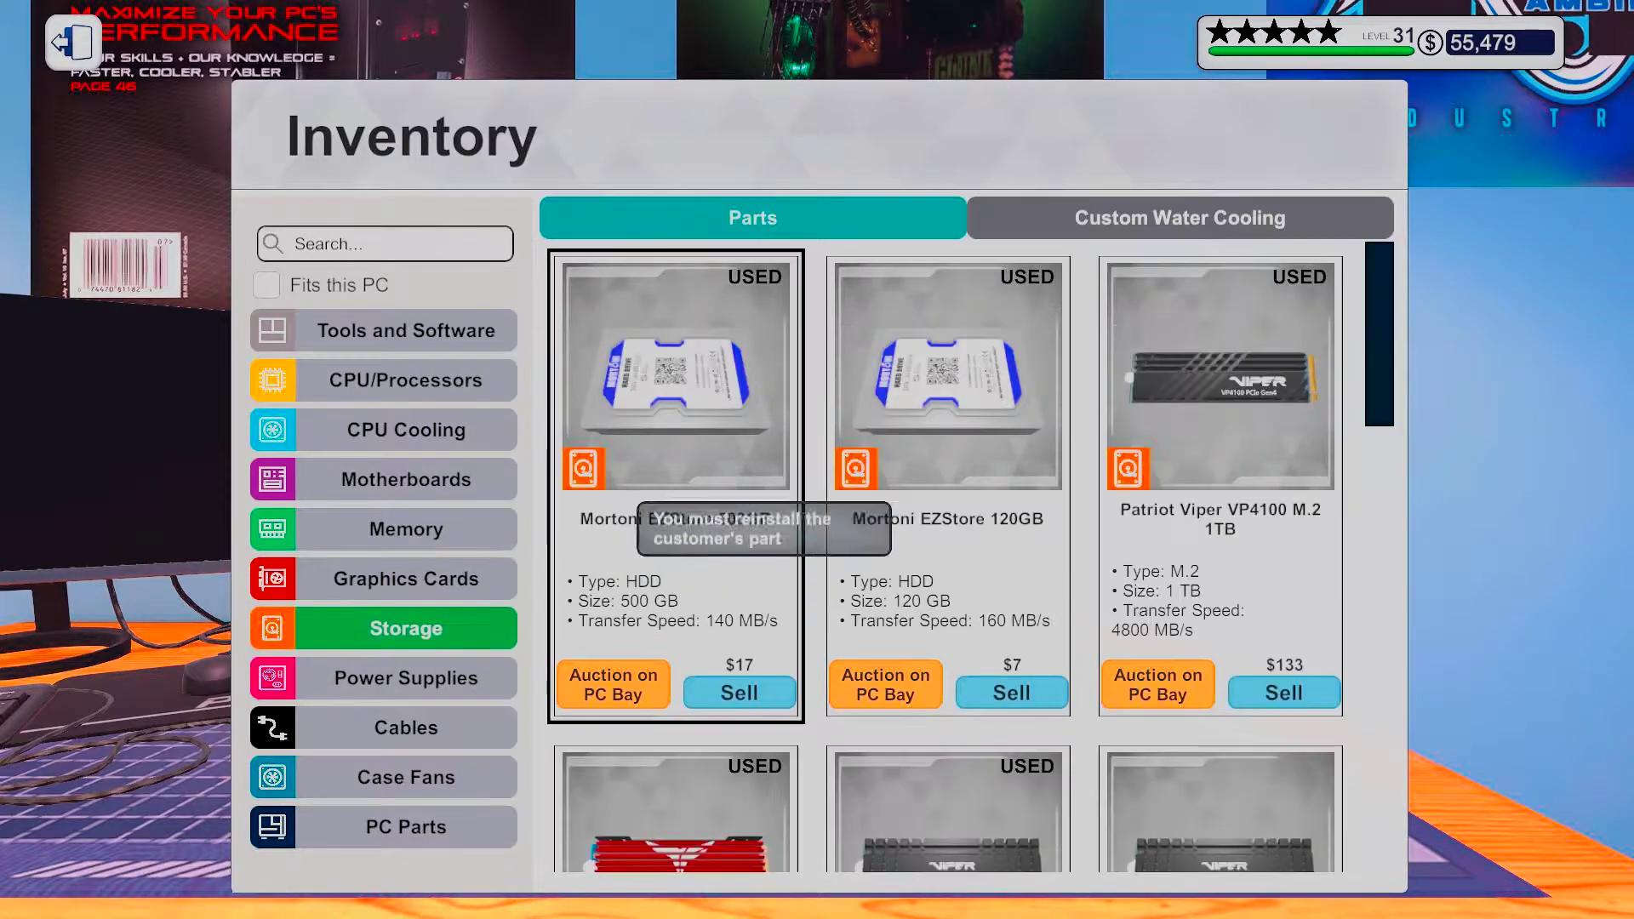
{"action": "scroll", "coordinate": [842, 510], "scroll_direction": "down", "scroll_amount": 10}
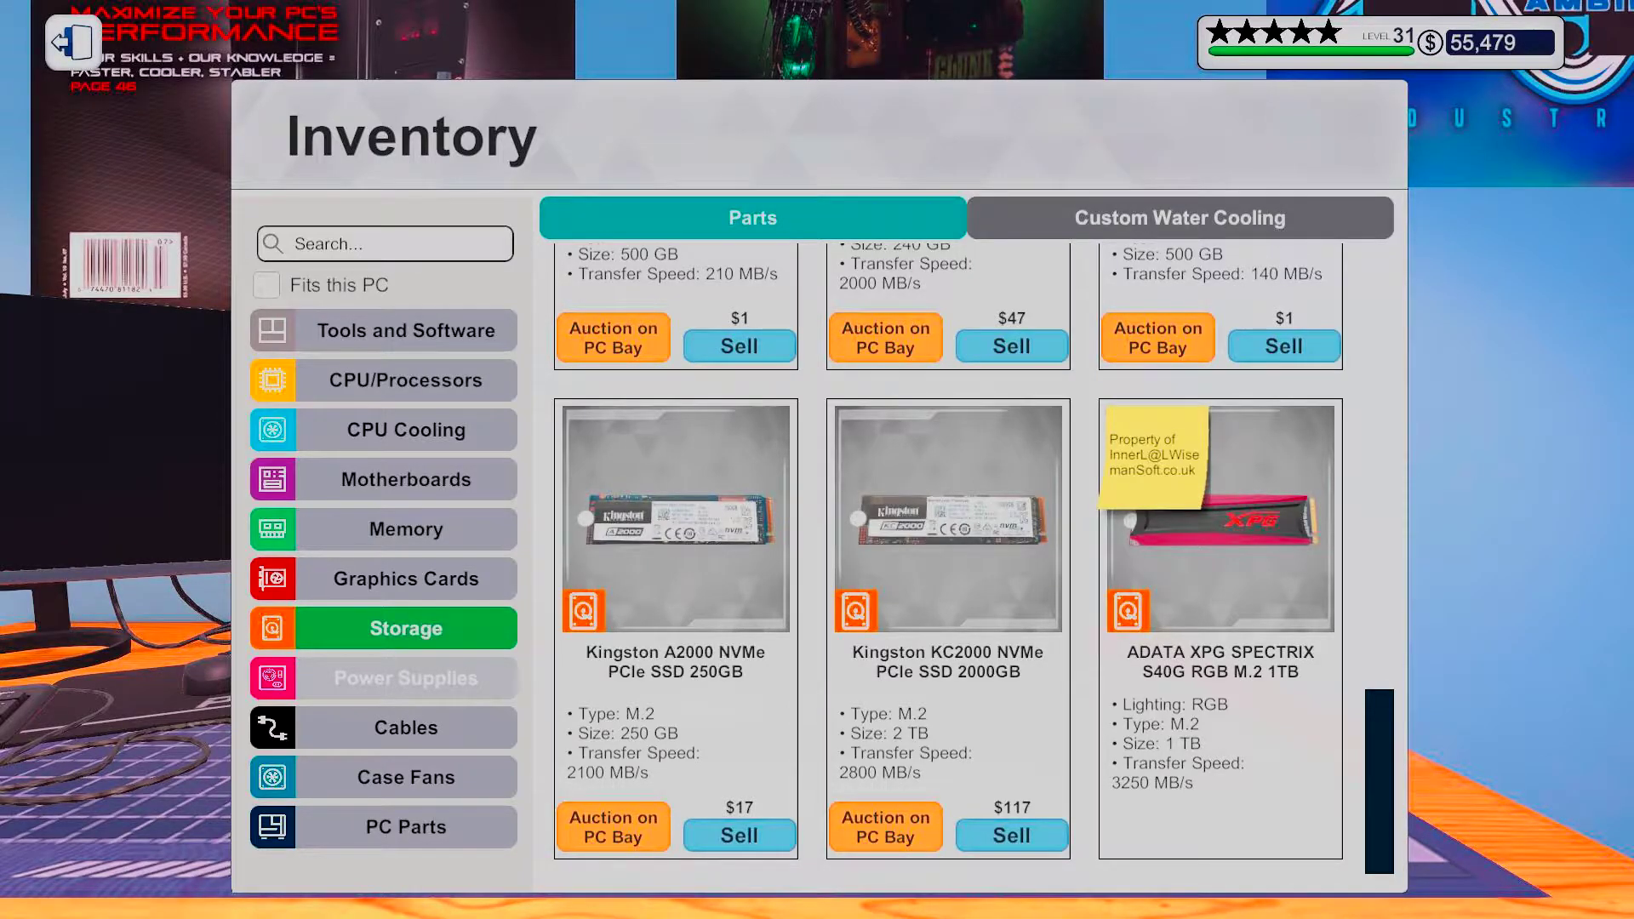
Close the inventory and step back from the customer's case
{"action": "key", "text": "Escape"}
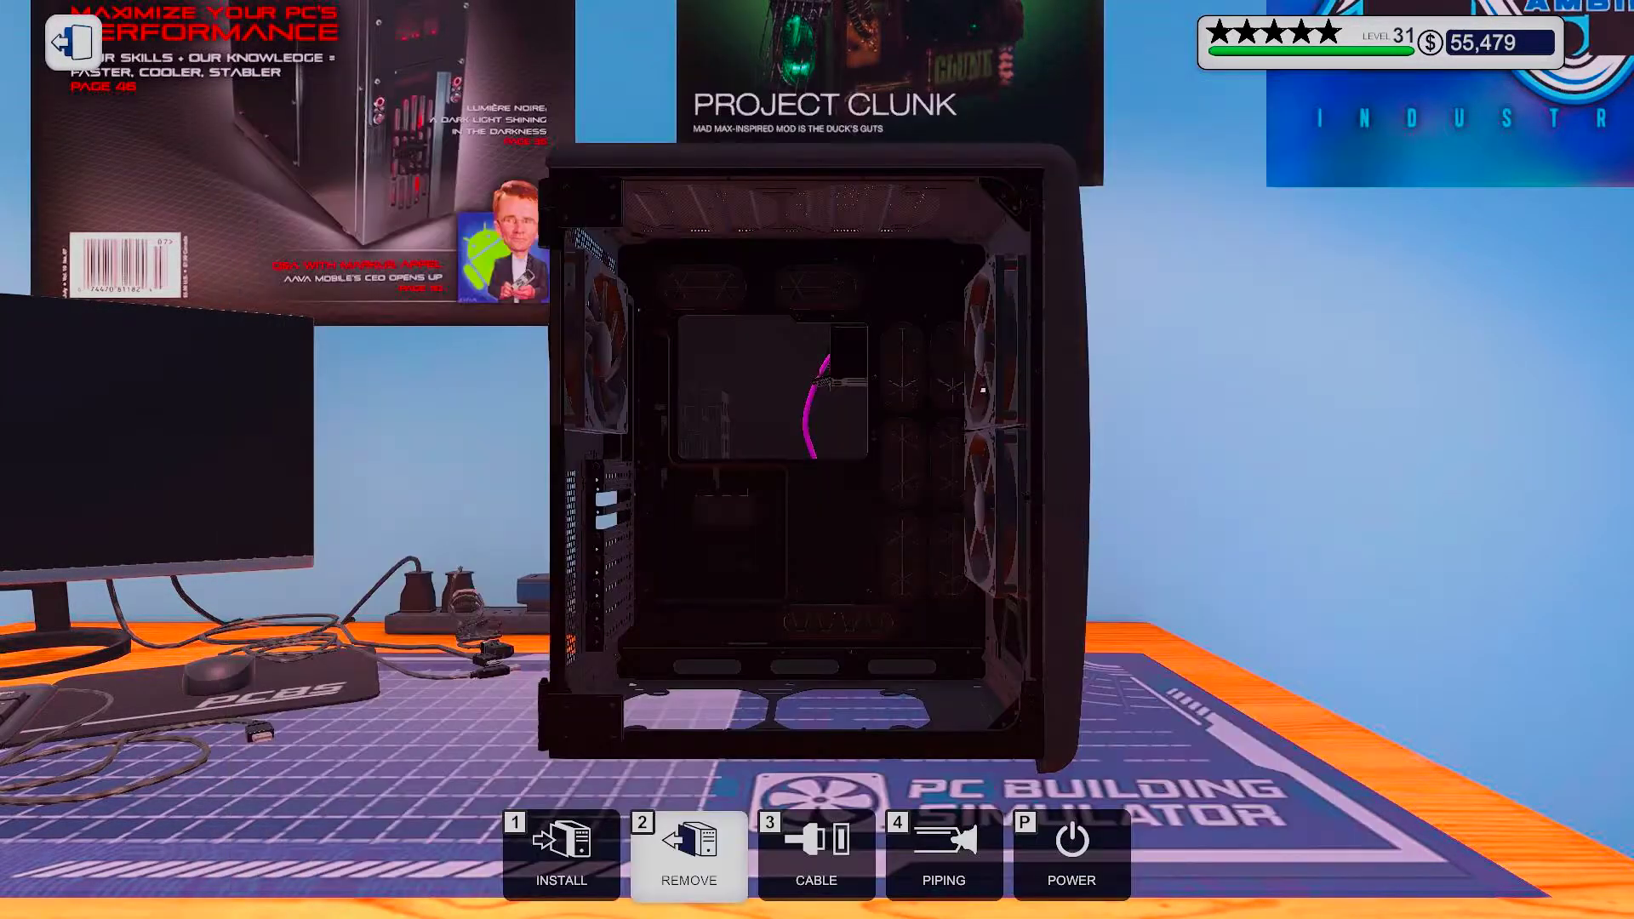
{"action": "key", "text": "a"}
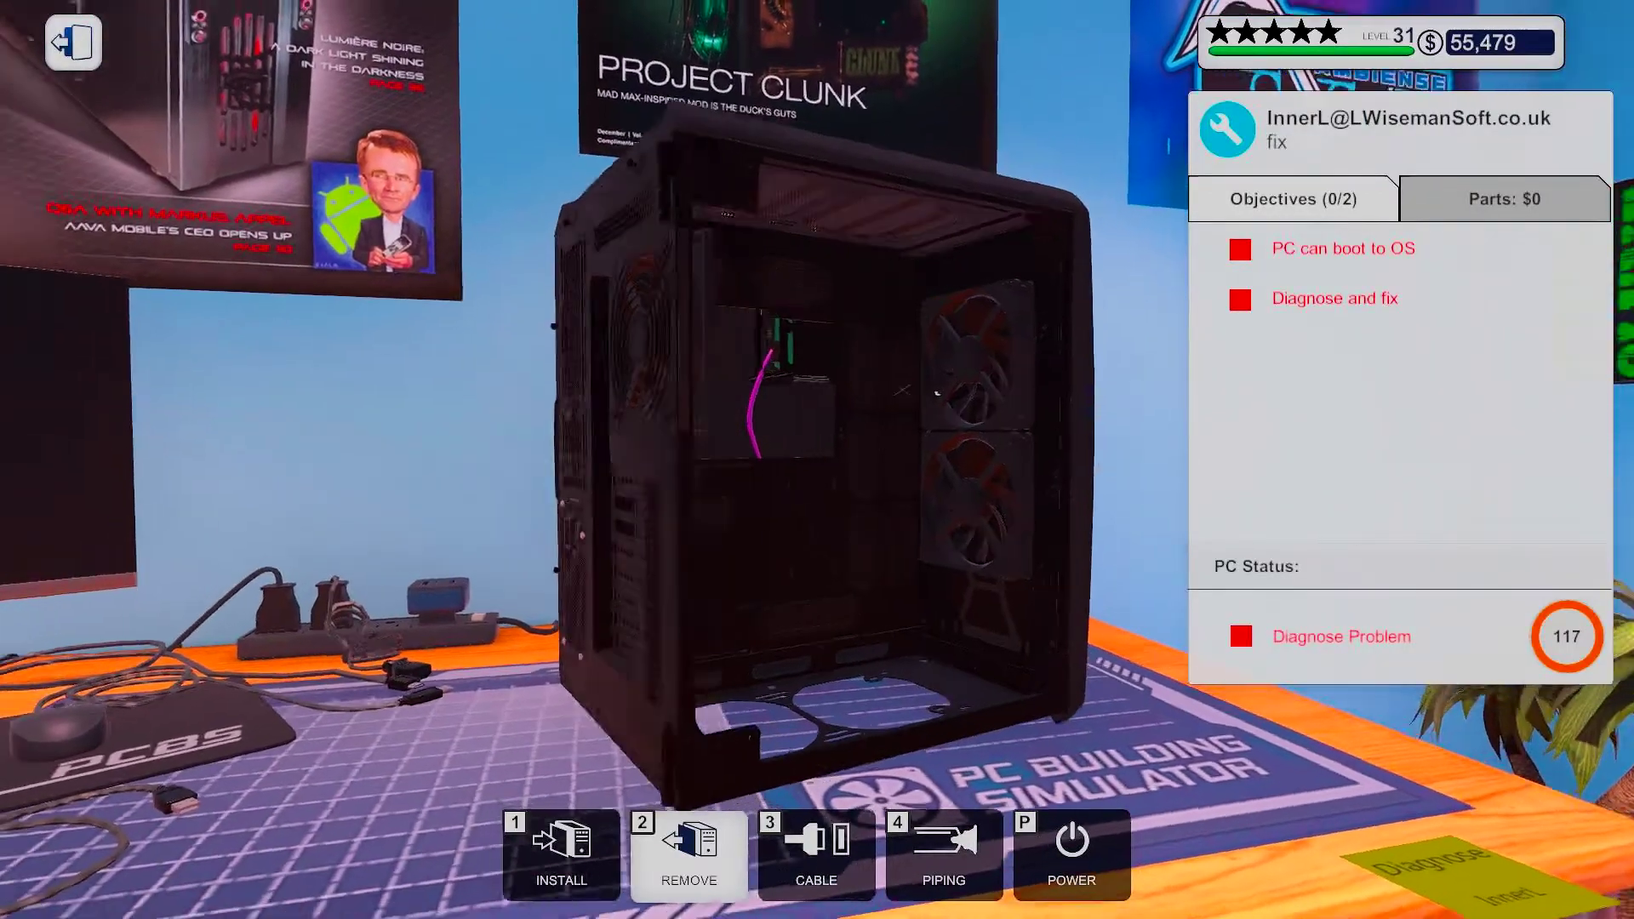
{"action": "key", "text": "Escape"}
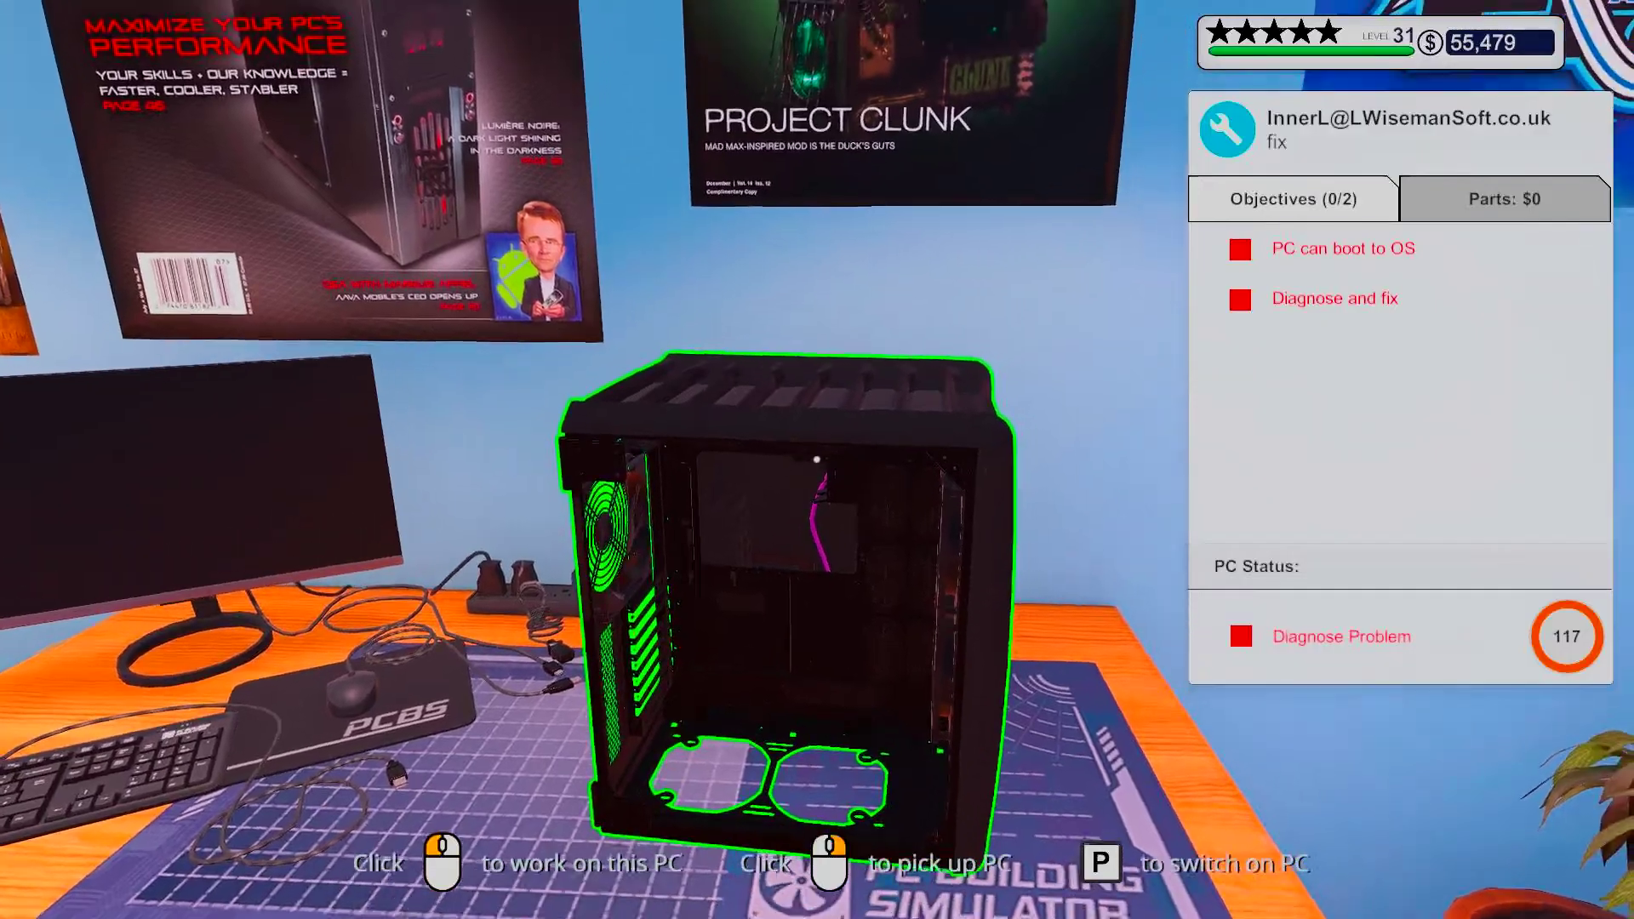
Read Lisa Wiseman's diagnose-and-fix e-mail on the desk computer, then open BITS&PCs
{"action": "key", "text": "w"}
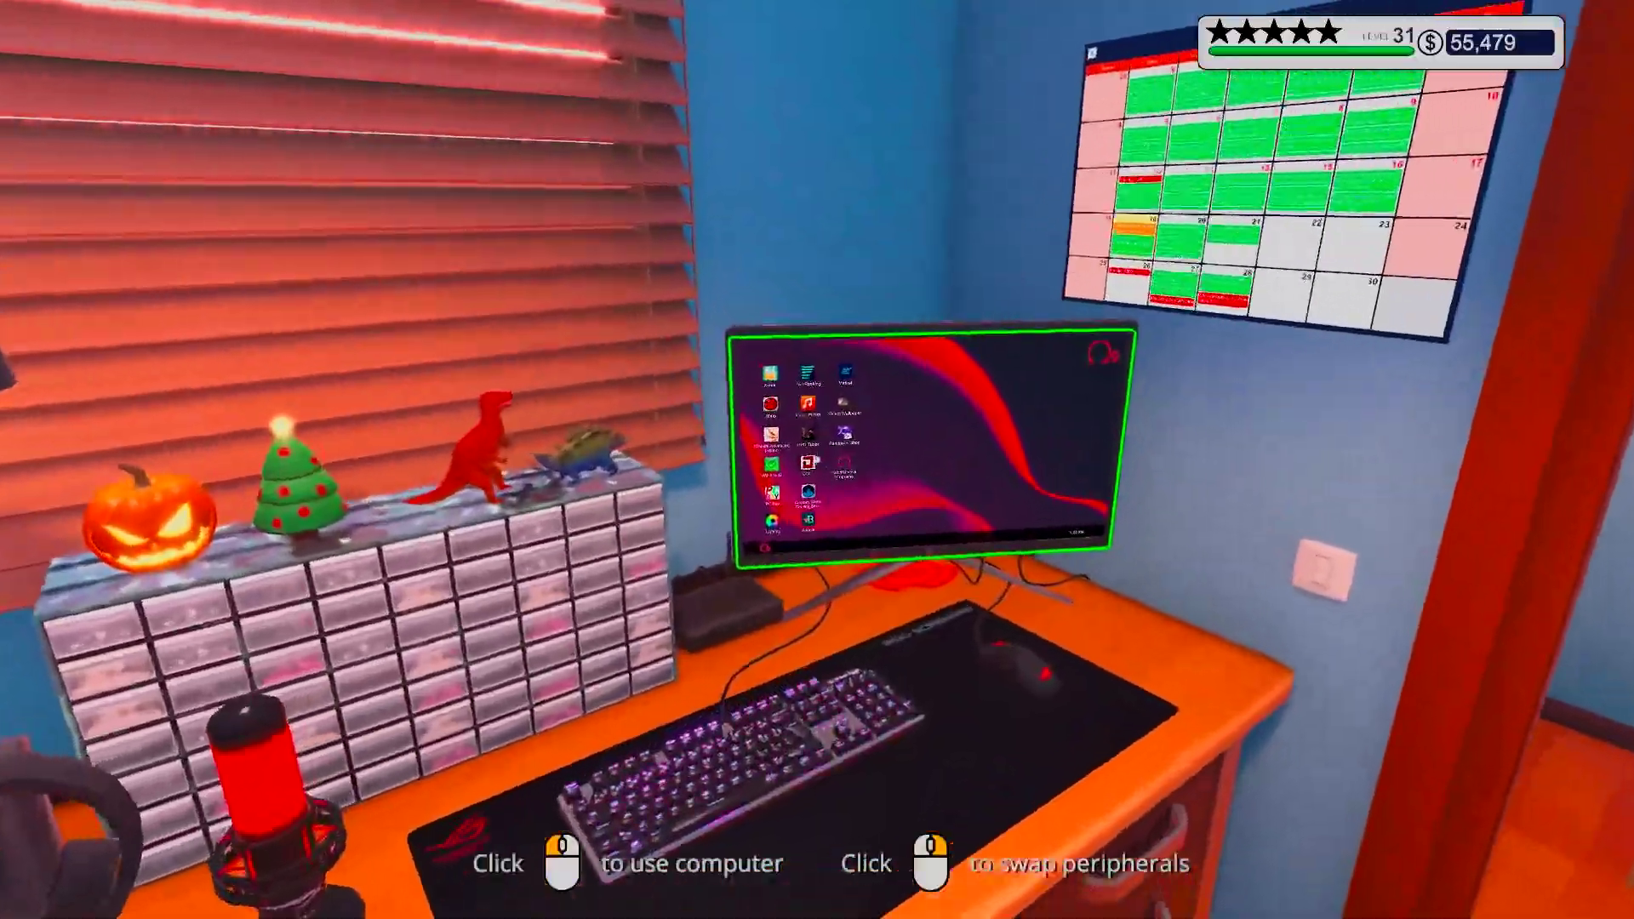
{"action": "left_click", "coordinate": [817, 459]}
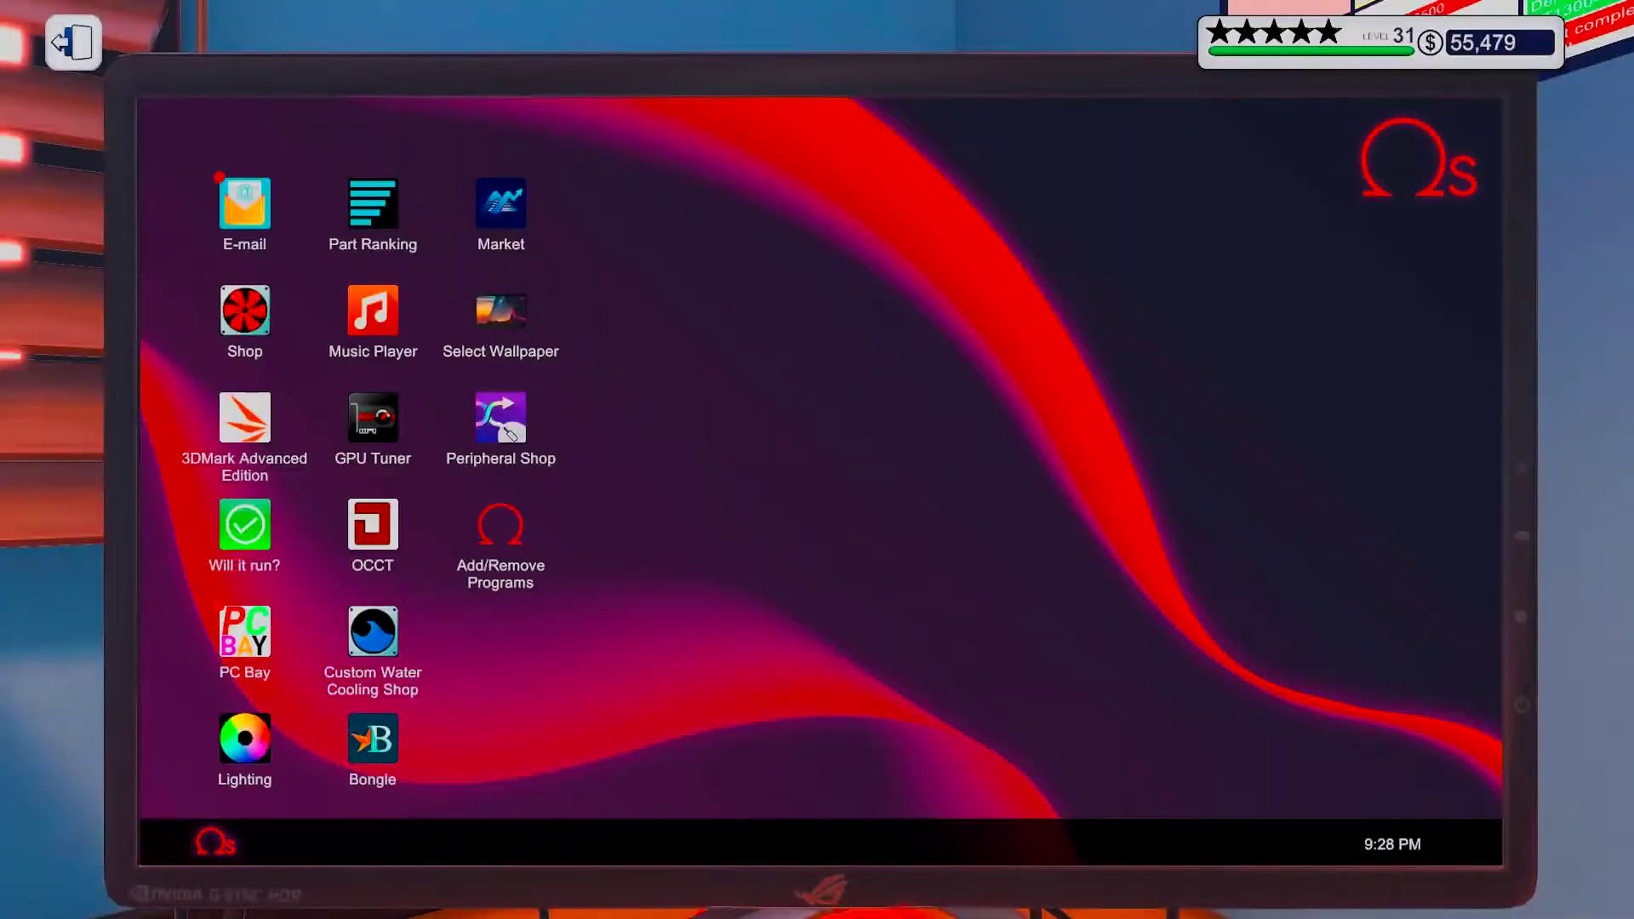
{"action": "left_click", "coordinate": [243, 204]}
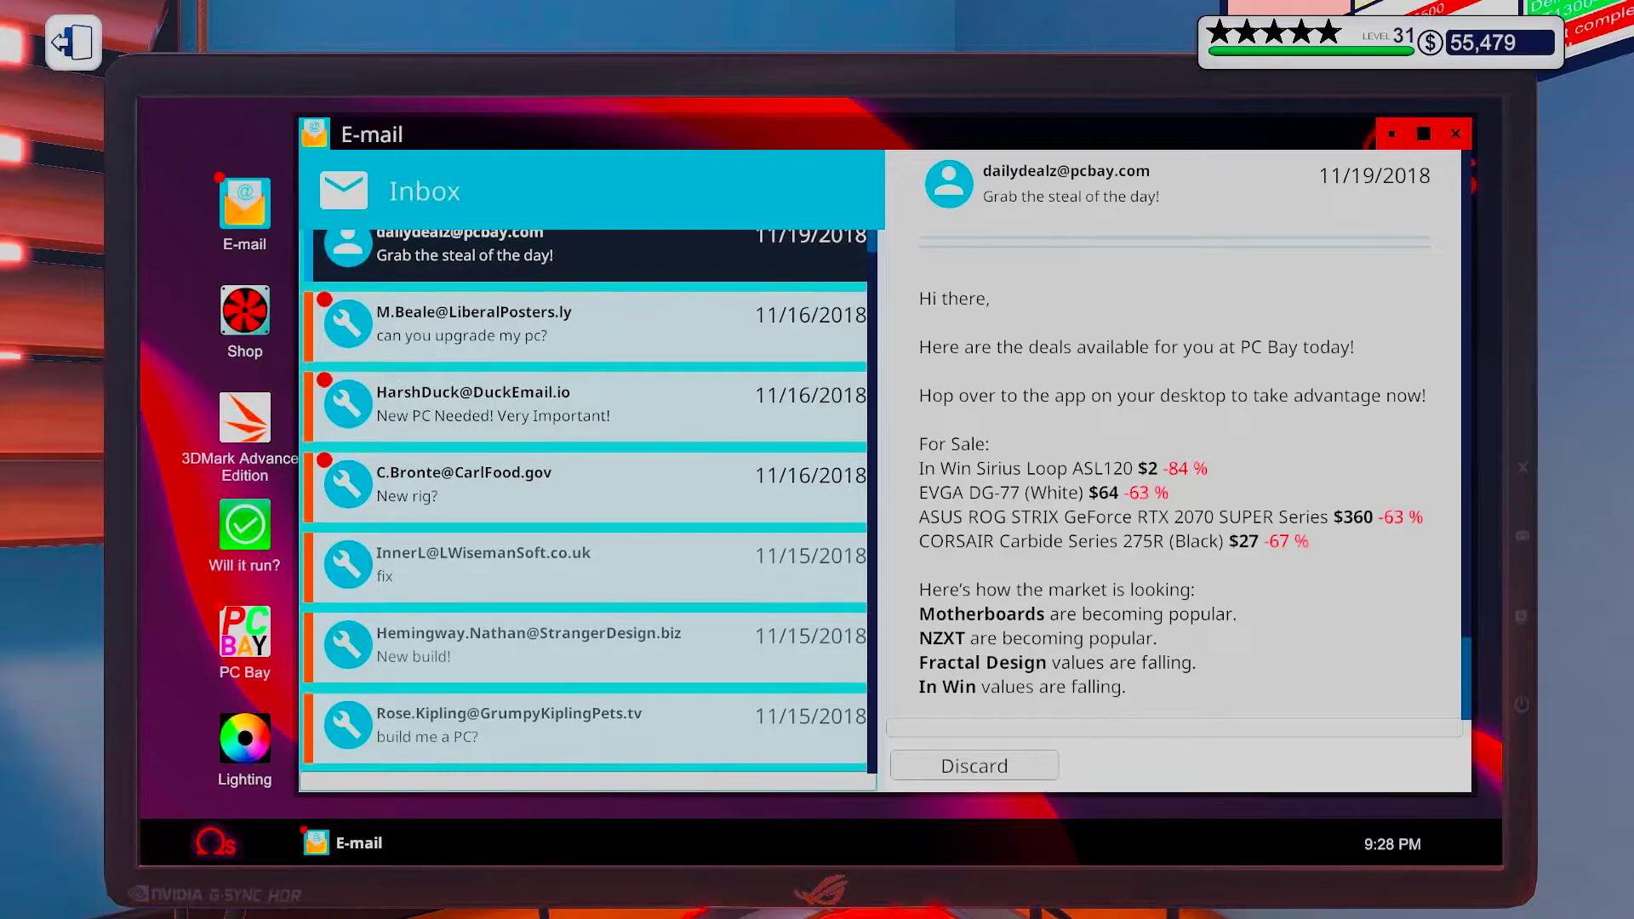
{"action": "left_click", "coordinate": [483, 562]}
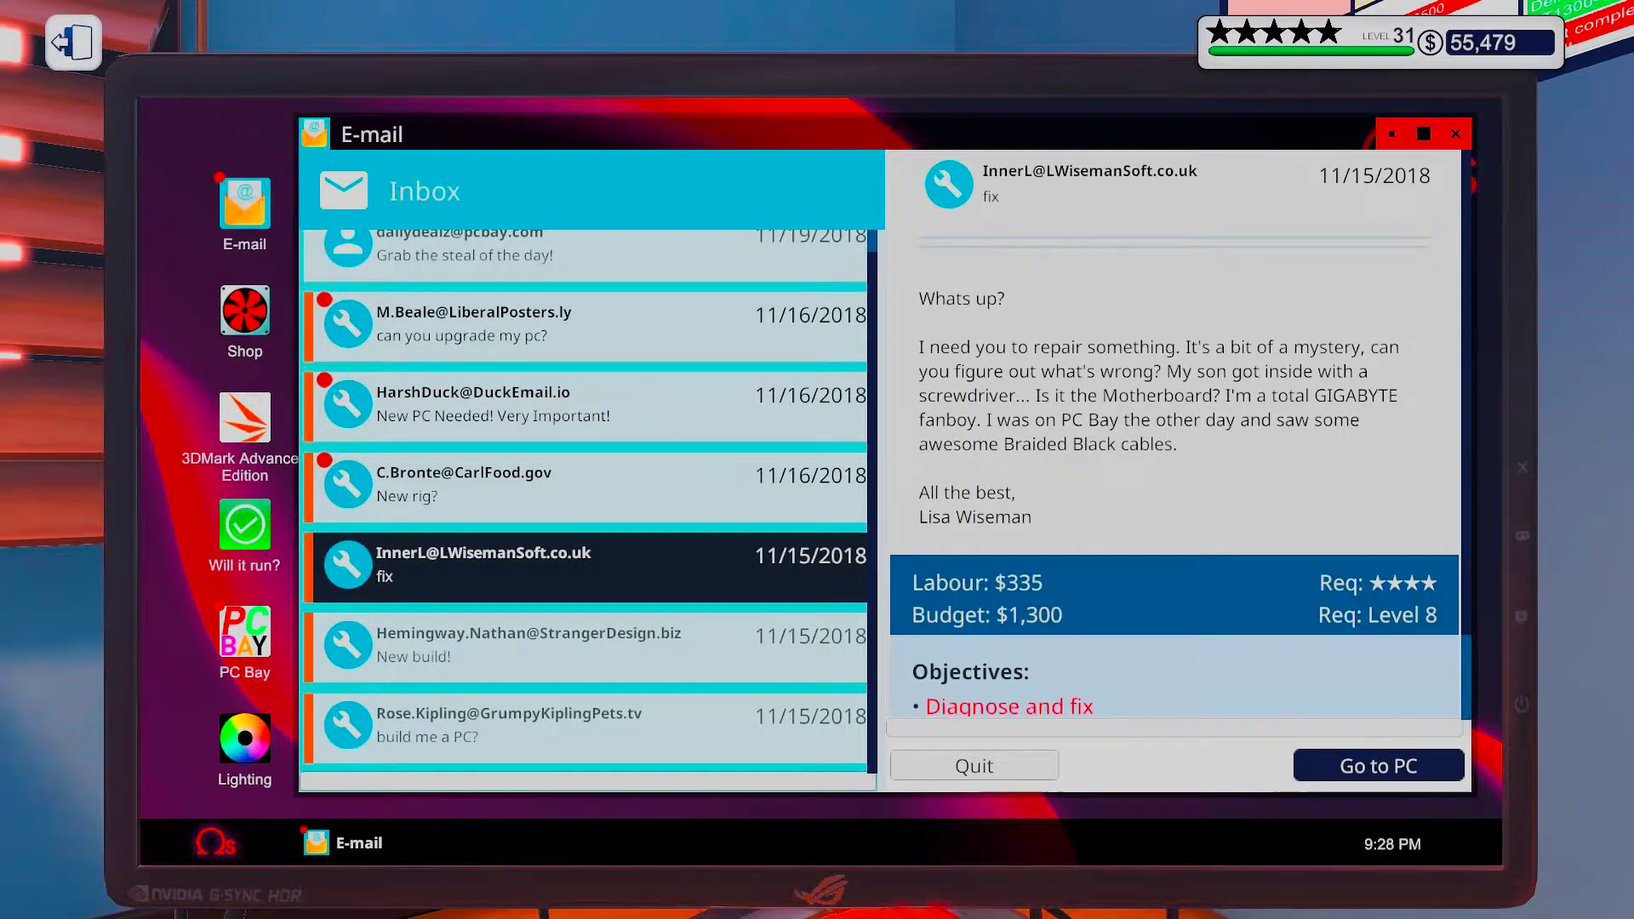
{"action": "scroll", "coordinate": [1175, 473], "scroll_direction": "down", "scroll_amount": 3}
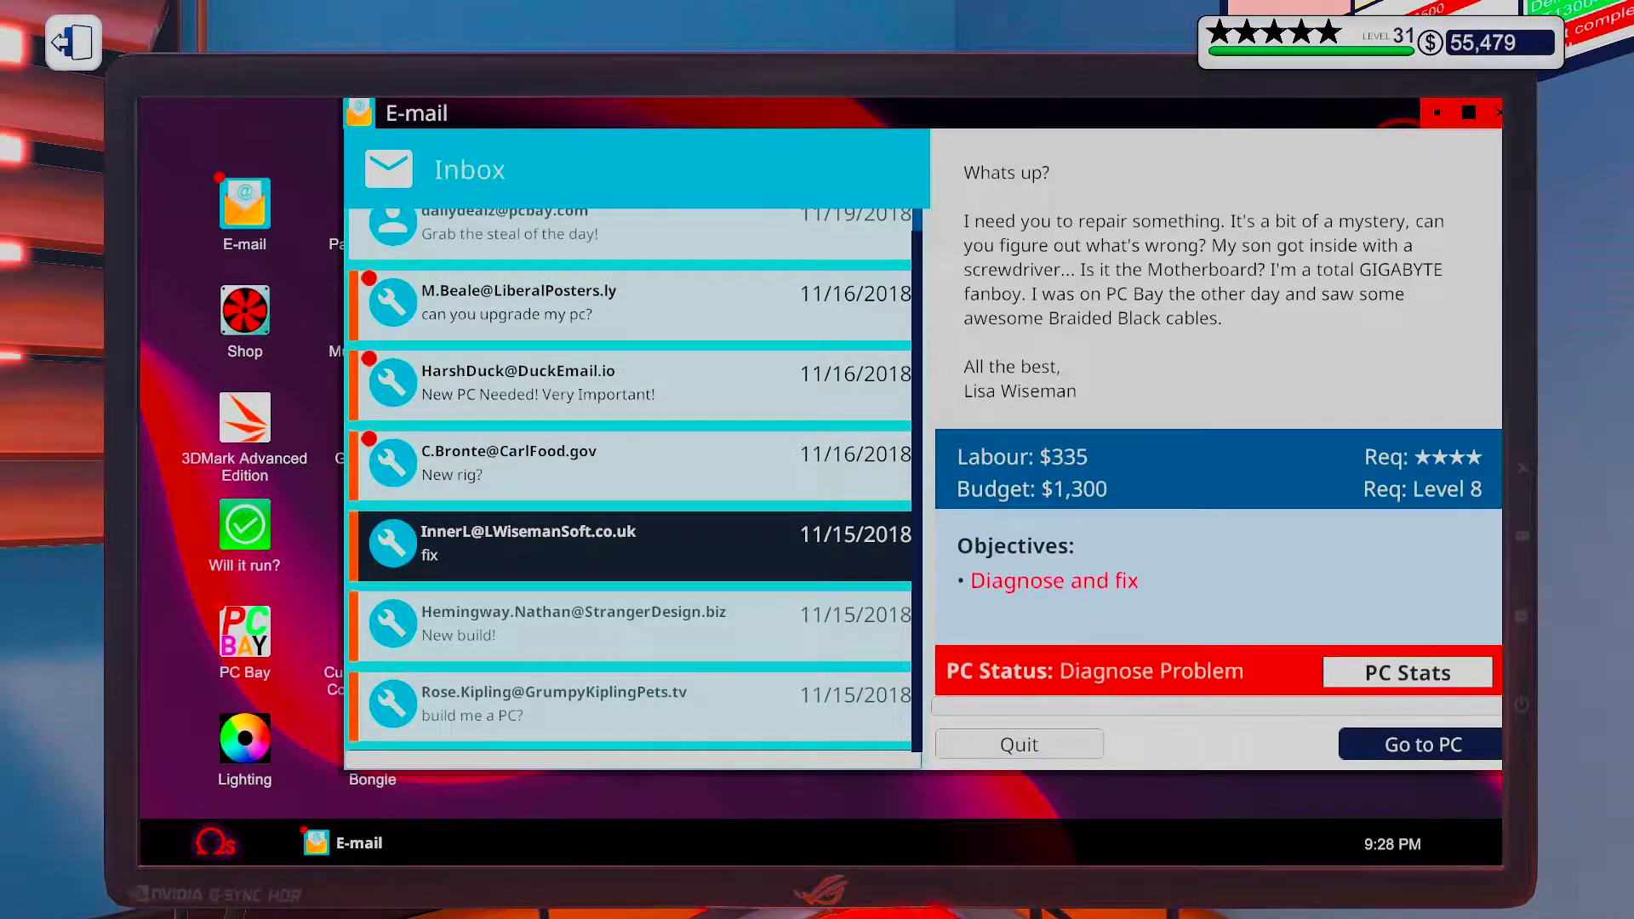
{"action": "left_click", "coordinate": [244, 310]}
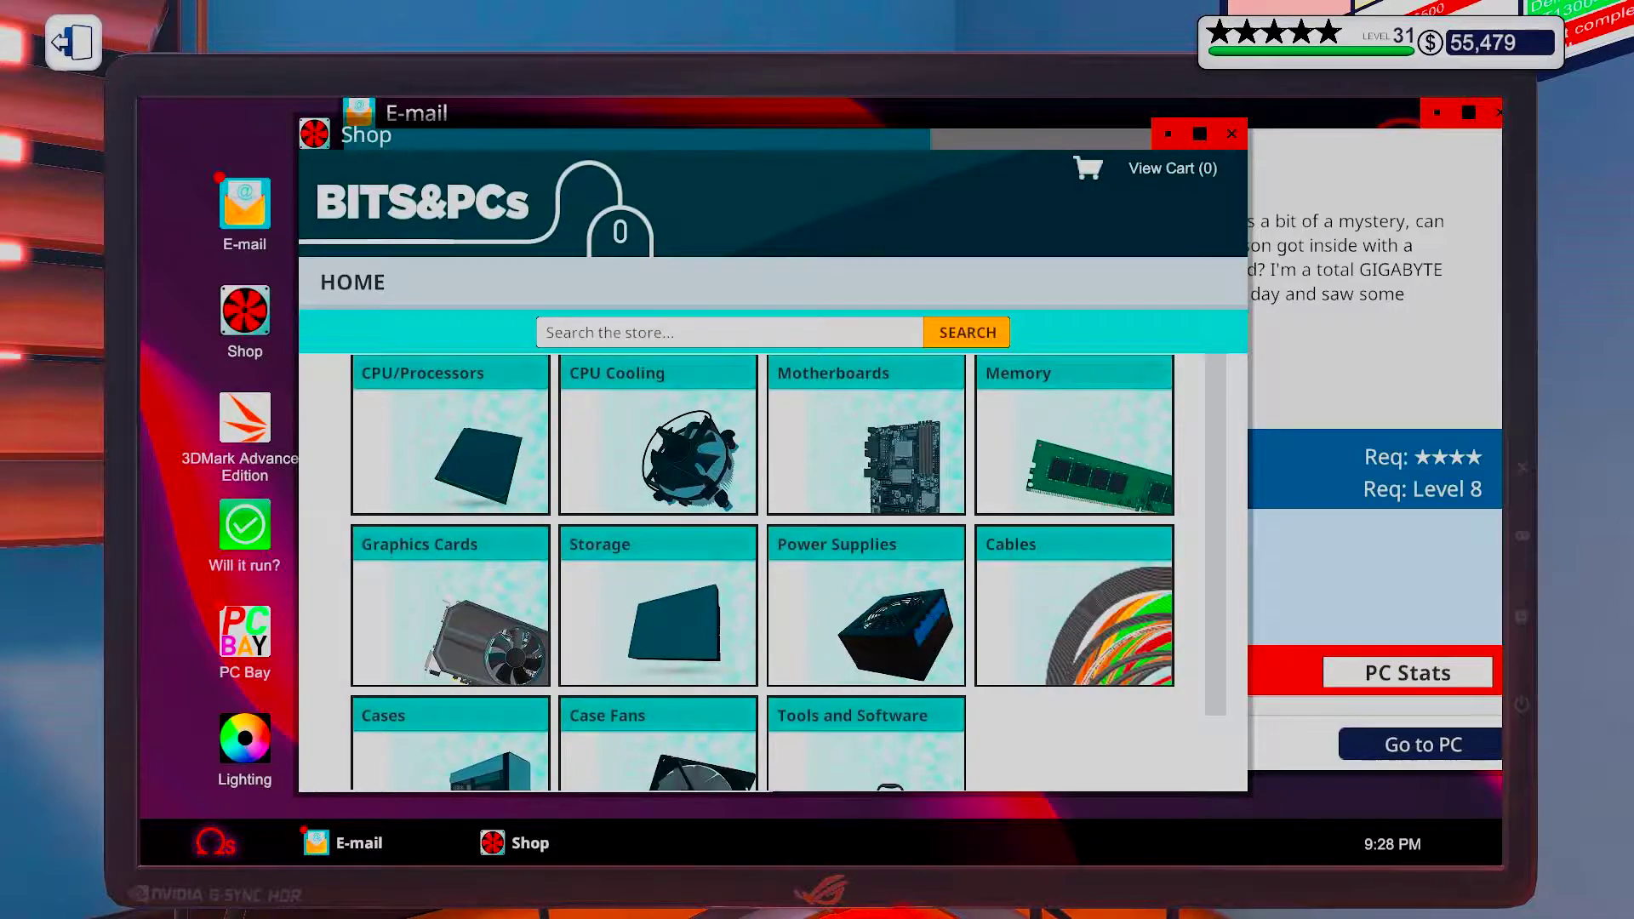
Filter motherboards by X299 chipset and add the GIGABYTE X299 AORUS Gaming 9 to the cart
{"action": "left_click", "coordinate": [866, 434]}
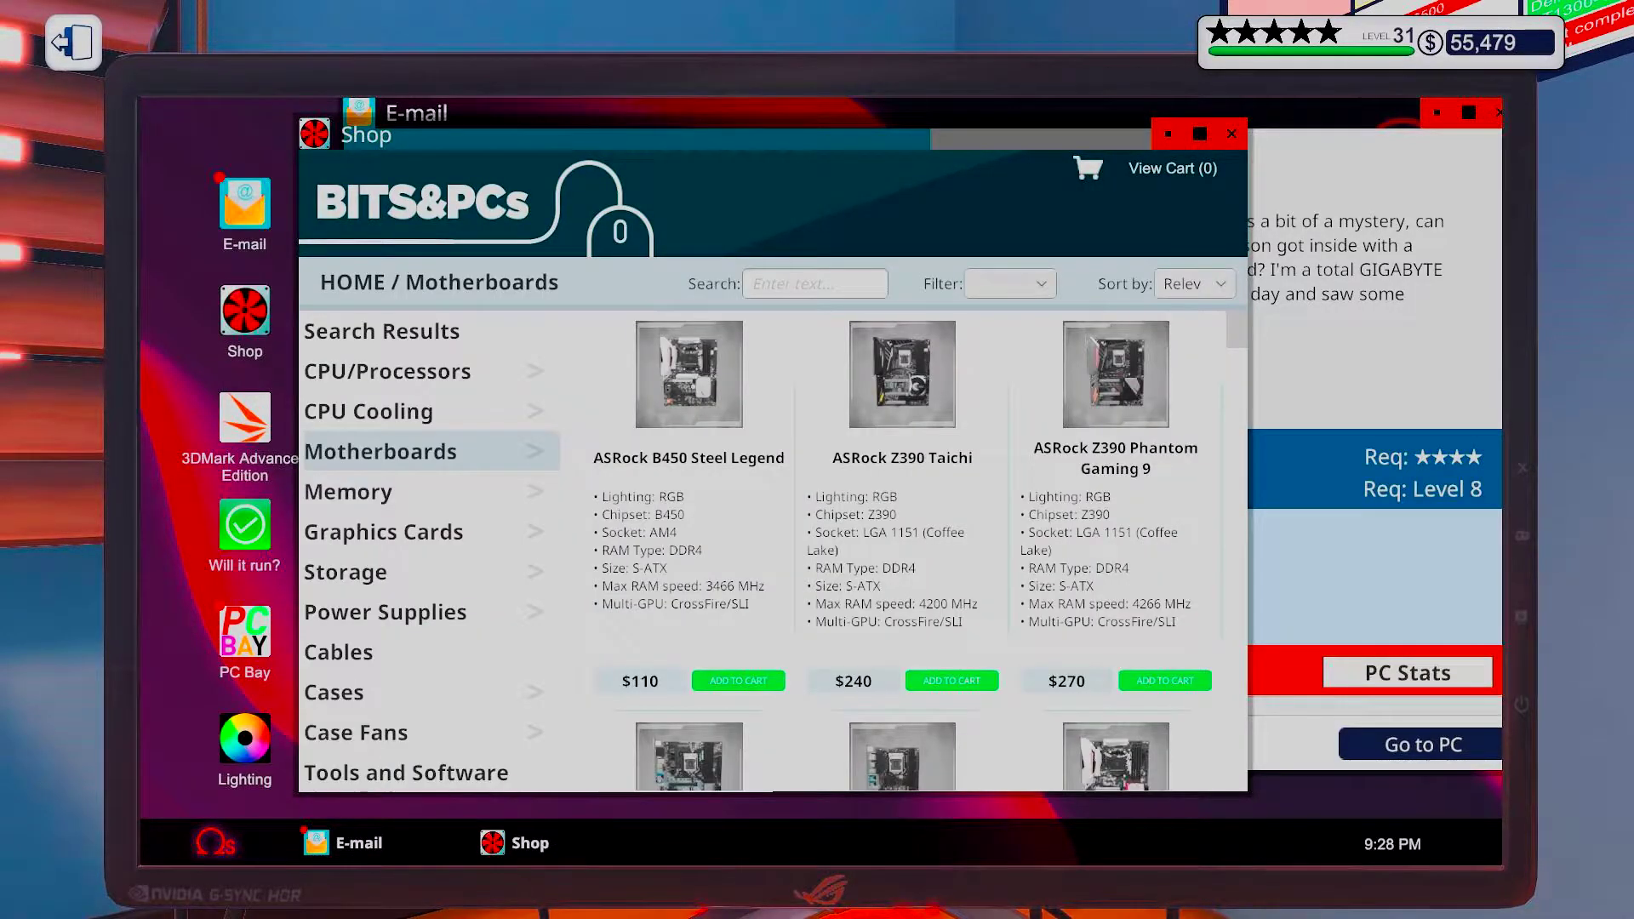
{"action": "left_click", "coordinate": [1008, 283]}
{"action": "scroll", "coordinate": [906, 377], "scroll_direction": "down", "scroll_amount": 1}
{"action": "scroll", "coordinate": [906, 377], "scroll_direction": "down", "scroll_amount": 1}
{"action": "scroll", "coordinate": [906, 376], "scroll_direction": "down", "scroll_amount": 2}
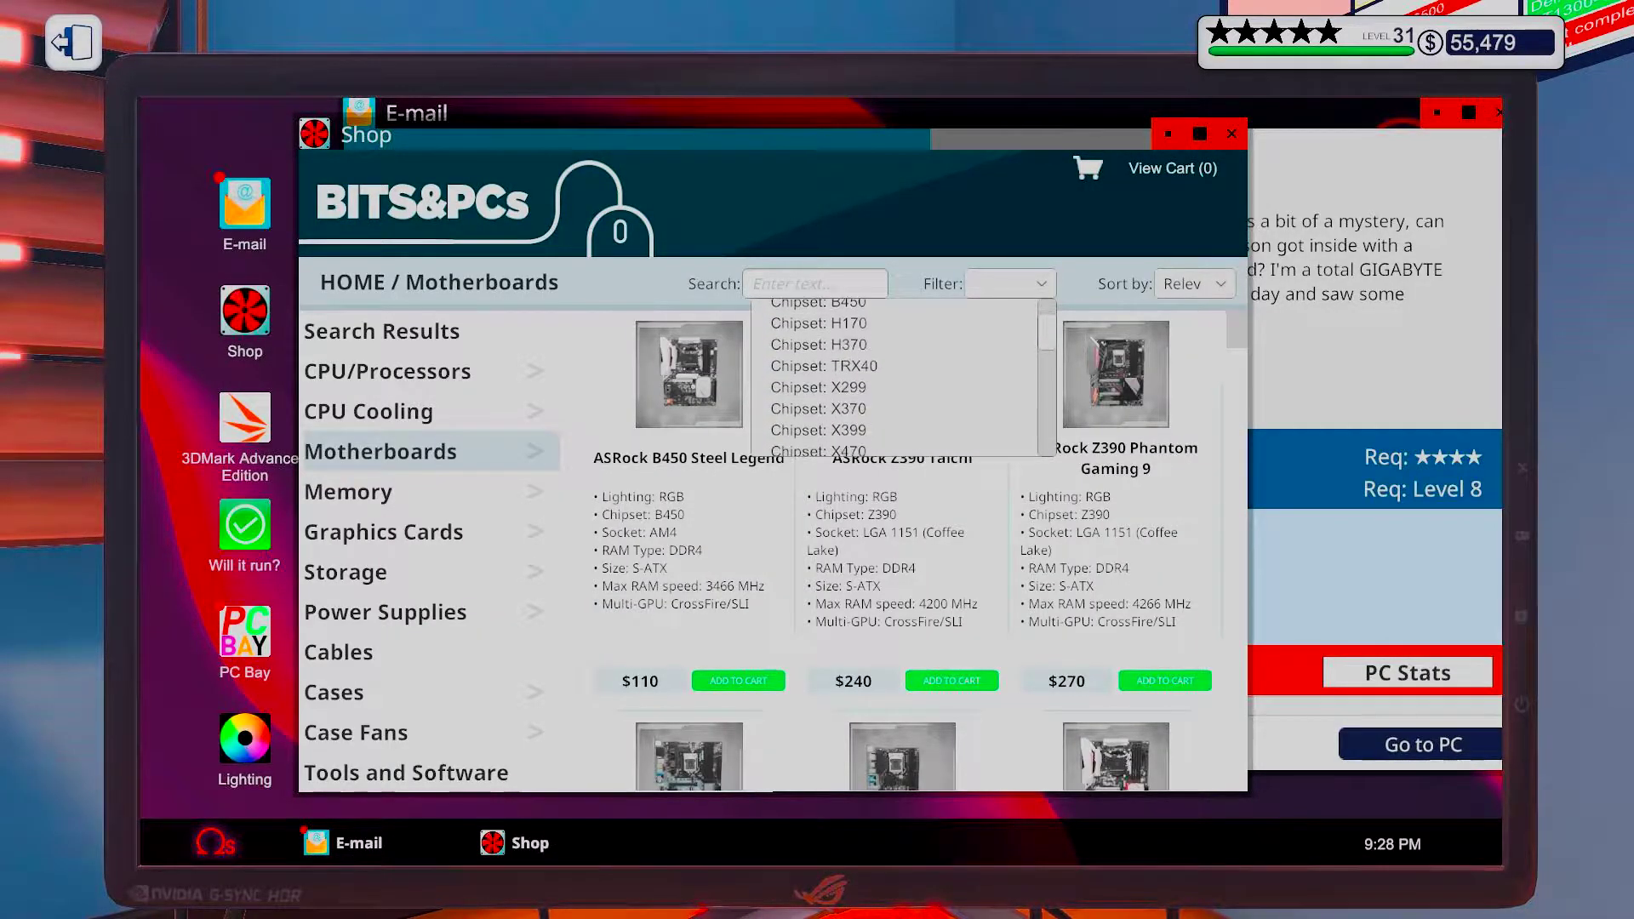
{"action": "left_click", "coordinate": [818, 387]}
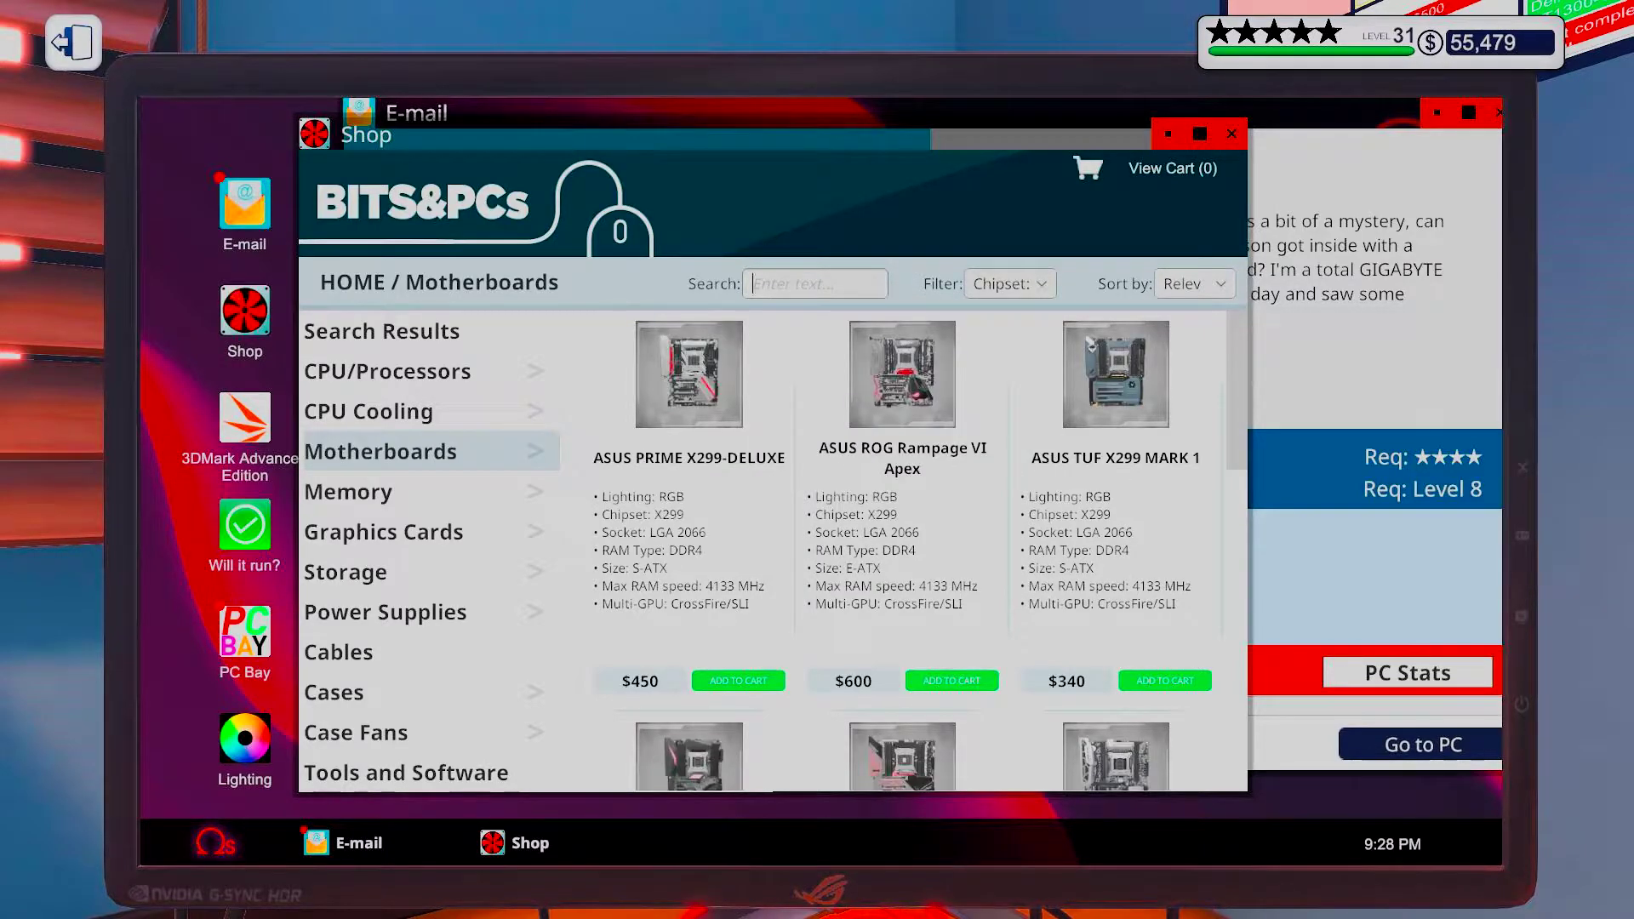
{"action": "type", "text": "gig"}
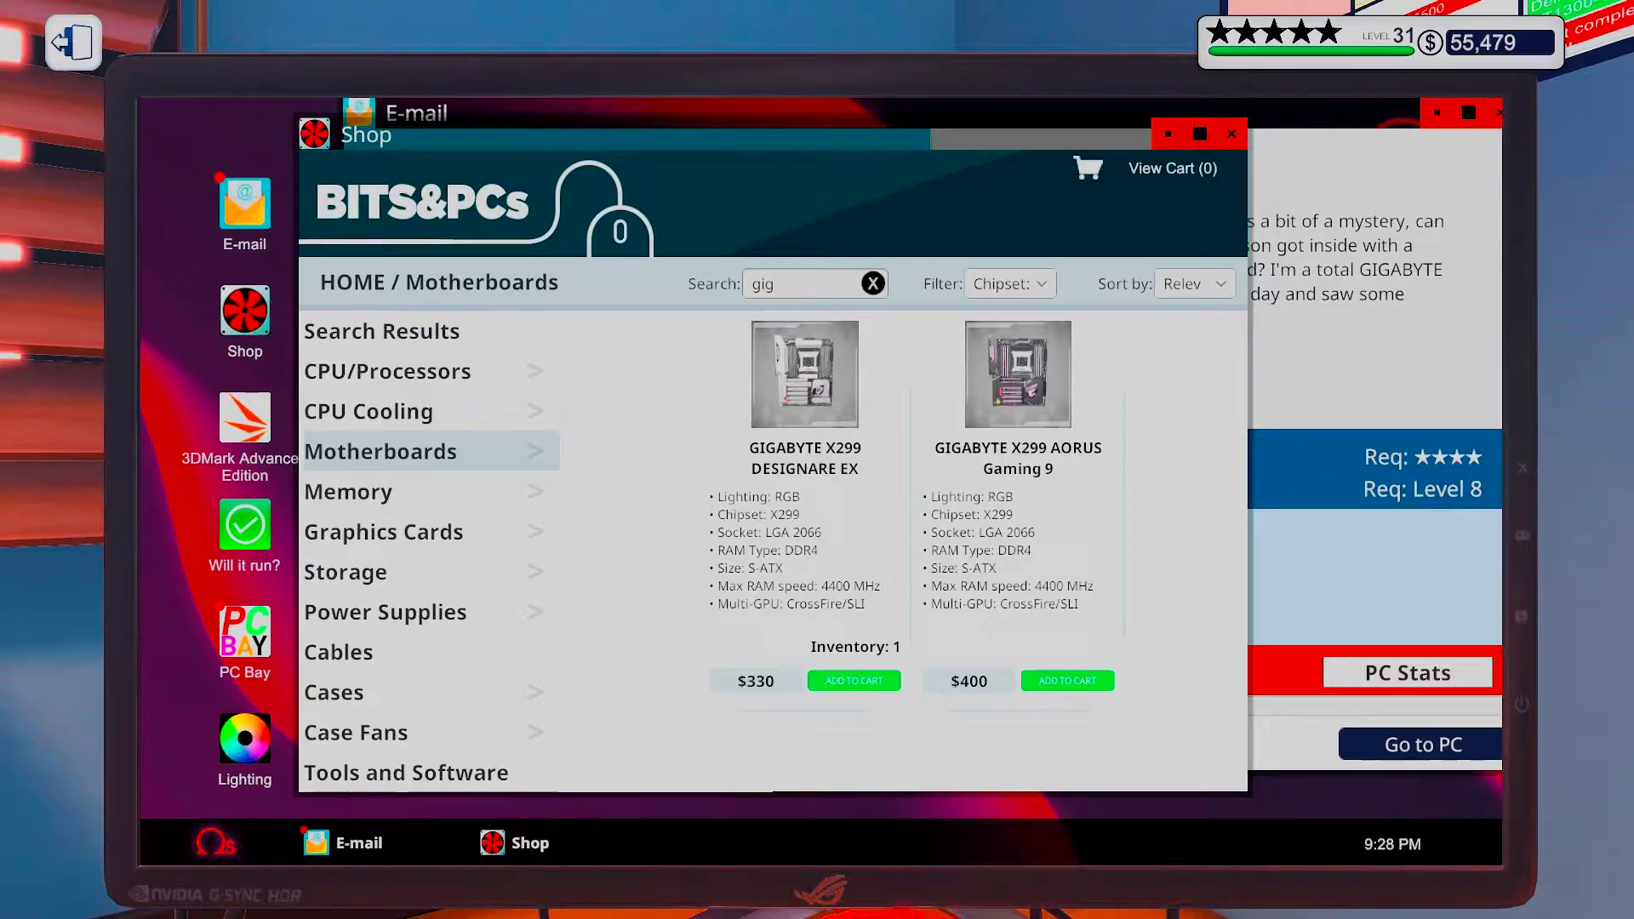
{"action": "left_click", "coordinate": [1067, 679]}
{"action": "left_click_drag", "start_coordinate": [638, 133], "coordinate": [401, 157]}
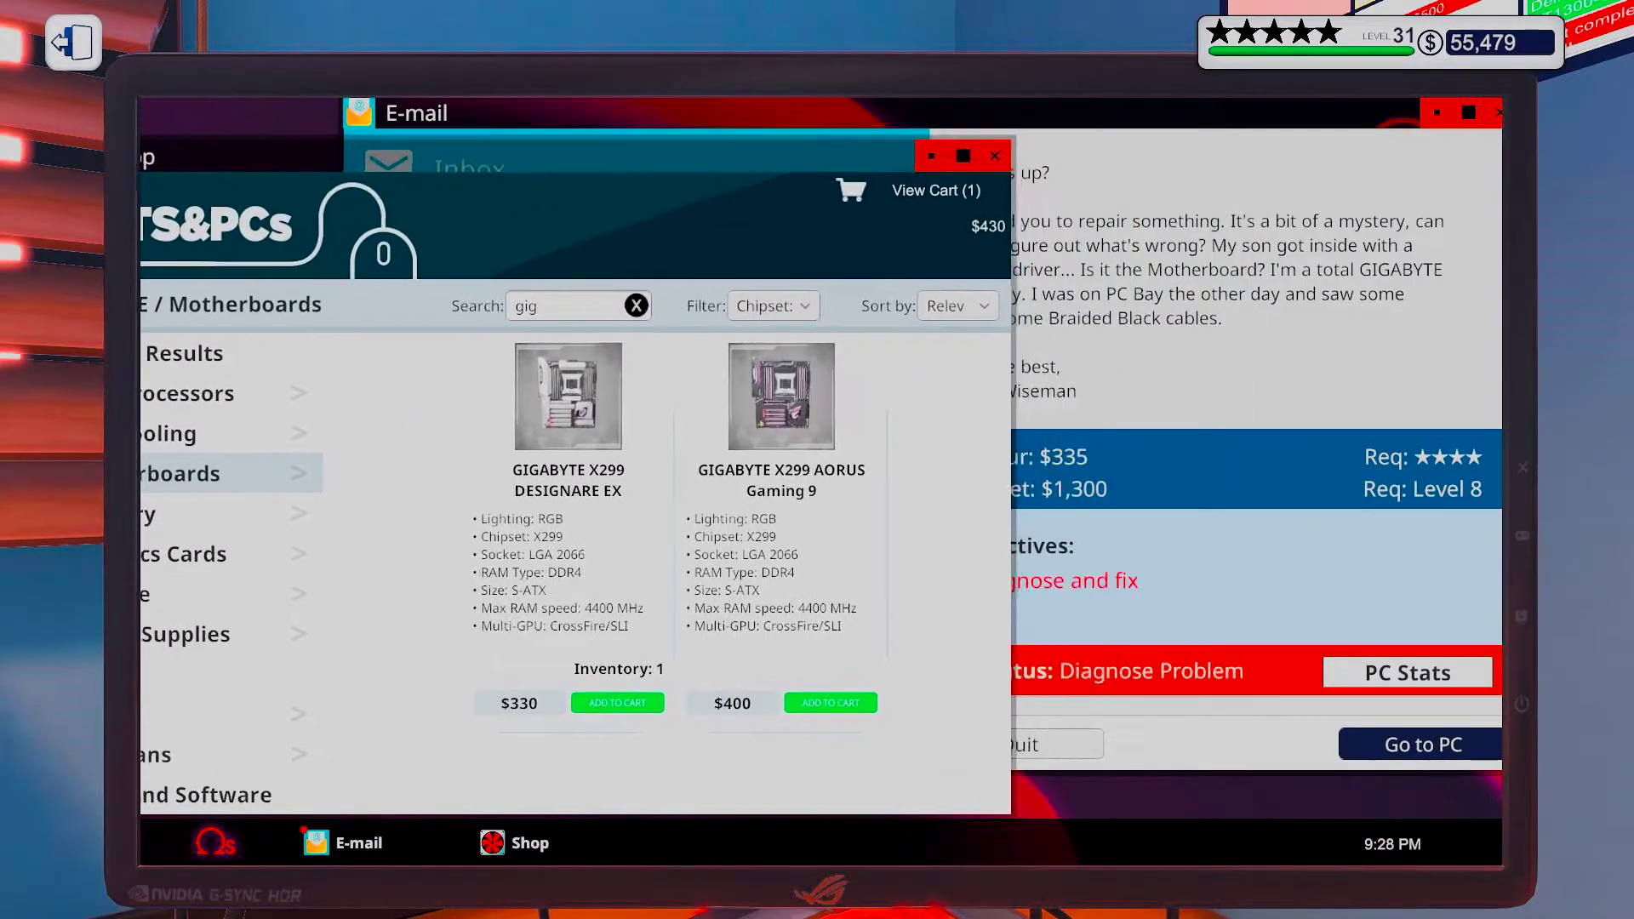
{"action": "left_click_drag", "start_coordinate": [401, 156], "coordinate": [551, 121]}
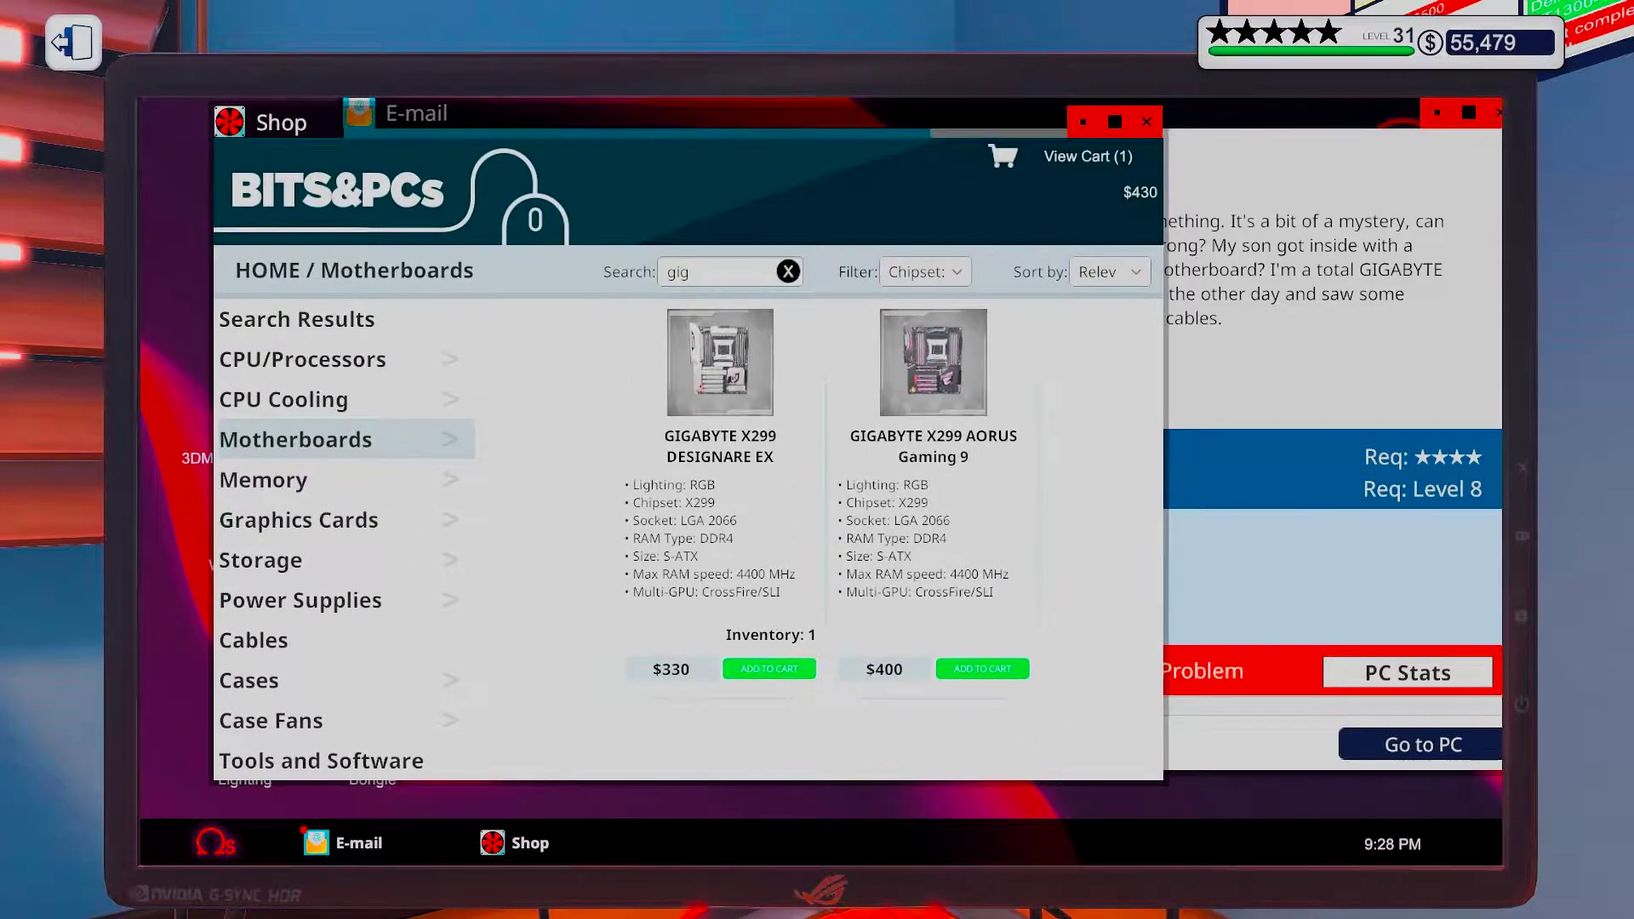
Add an AORUS RTX 2070 graphics card and buy both parts for $1,260
{"action": "left_click", "coordinate": [298, 519]}
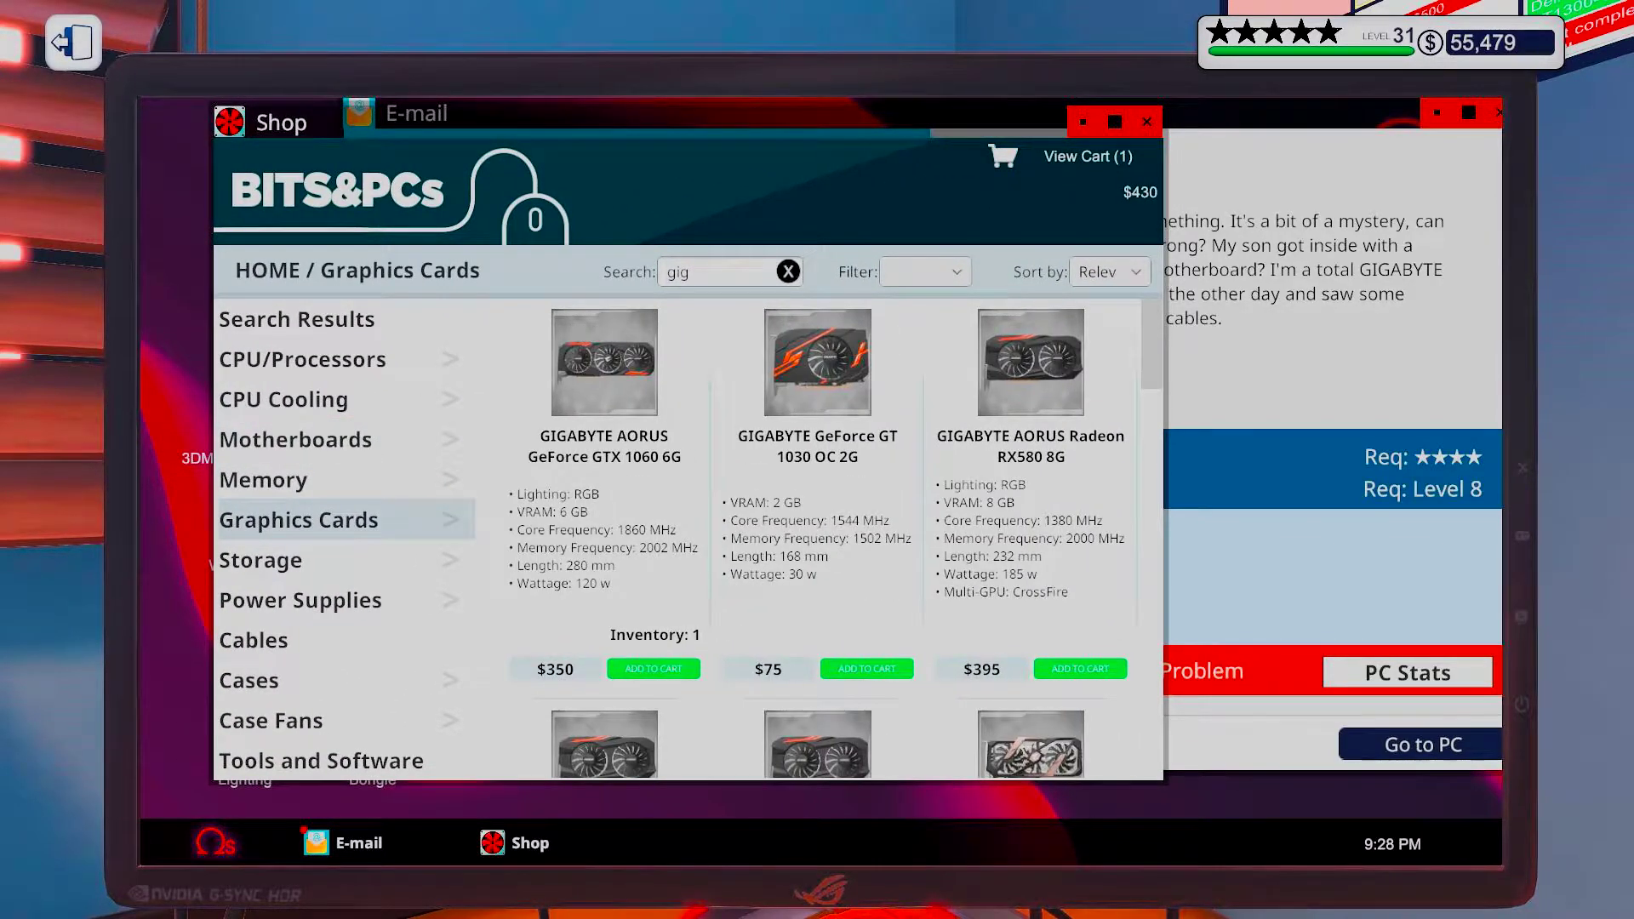
{"action": "left_click", "coordinate": [788, 270]}
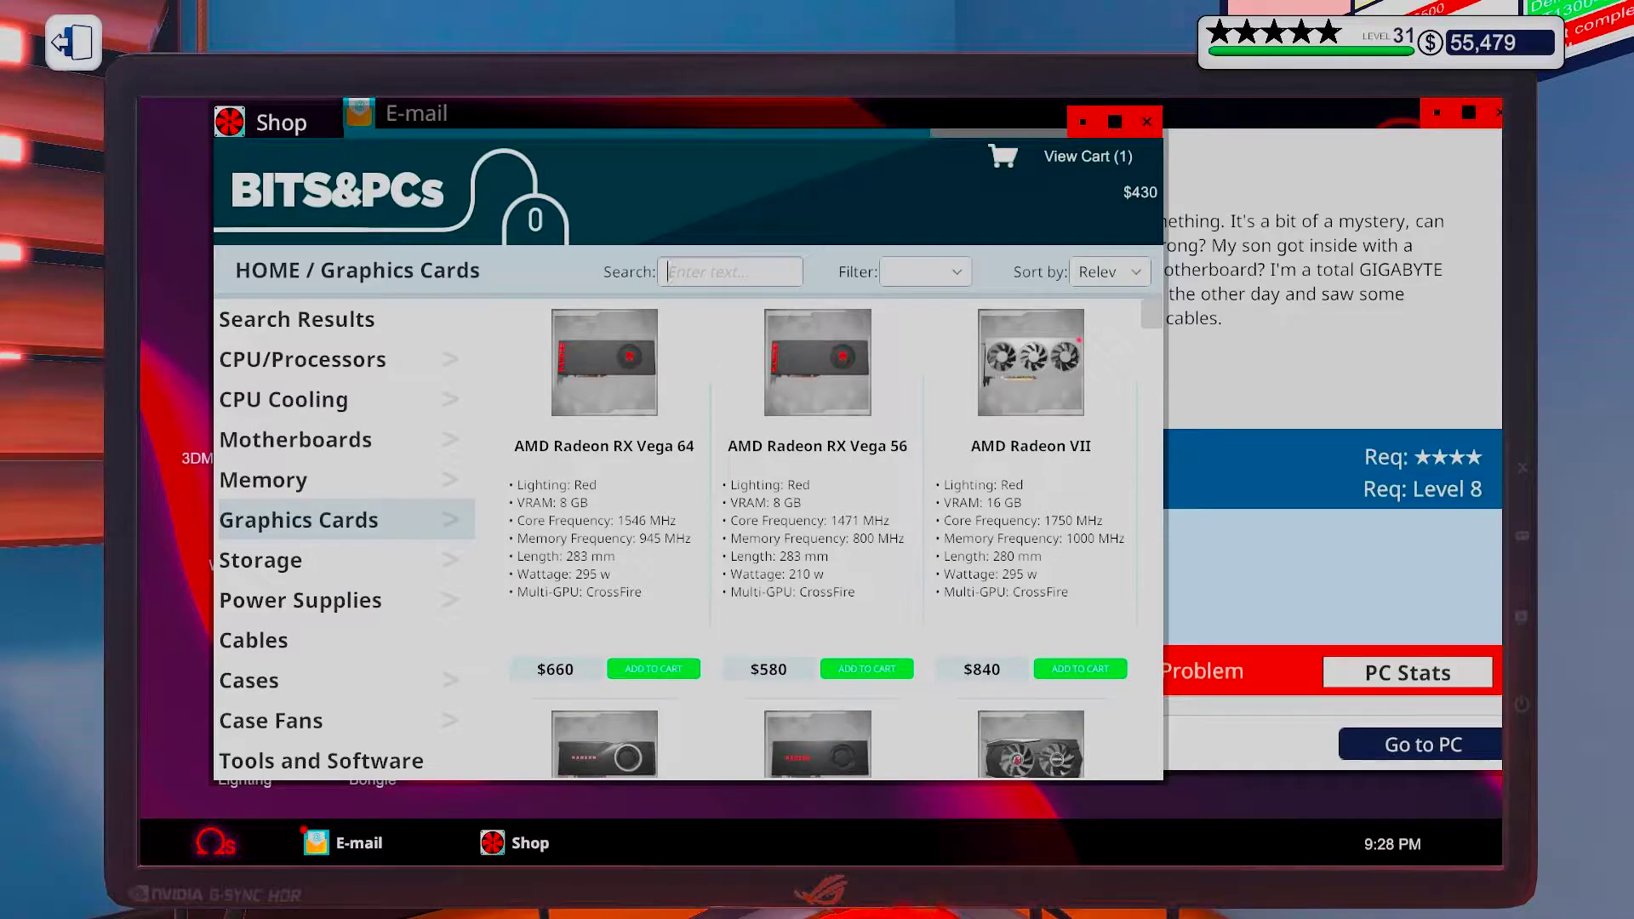
{"action": "type", "text": "gig"}
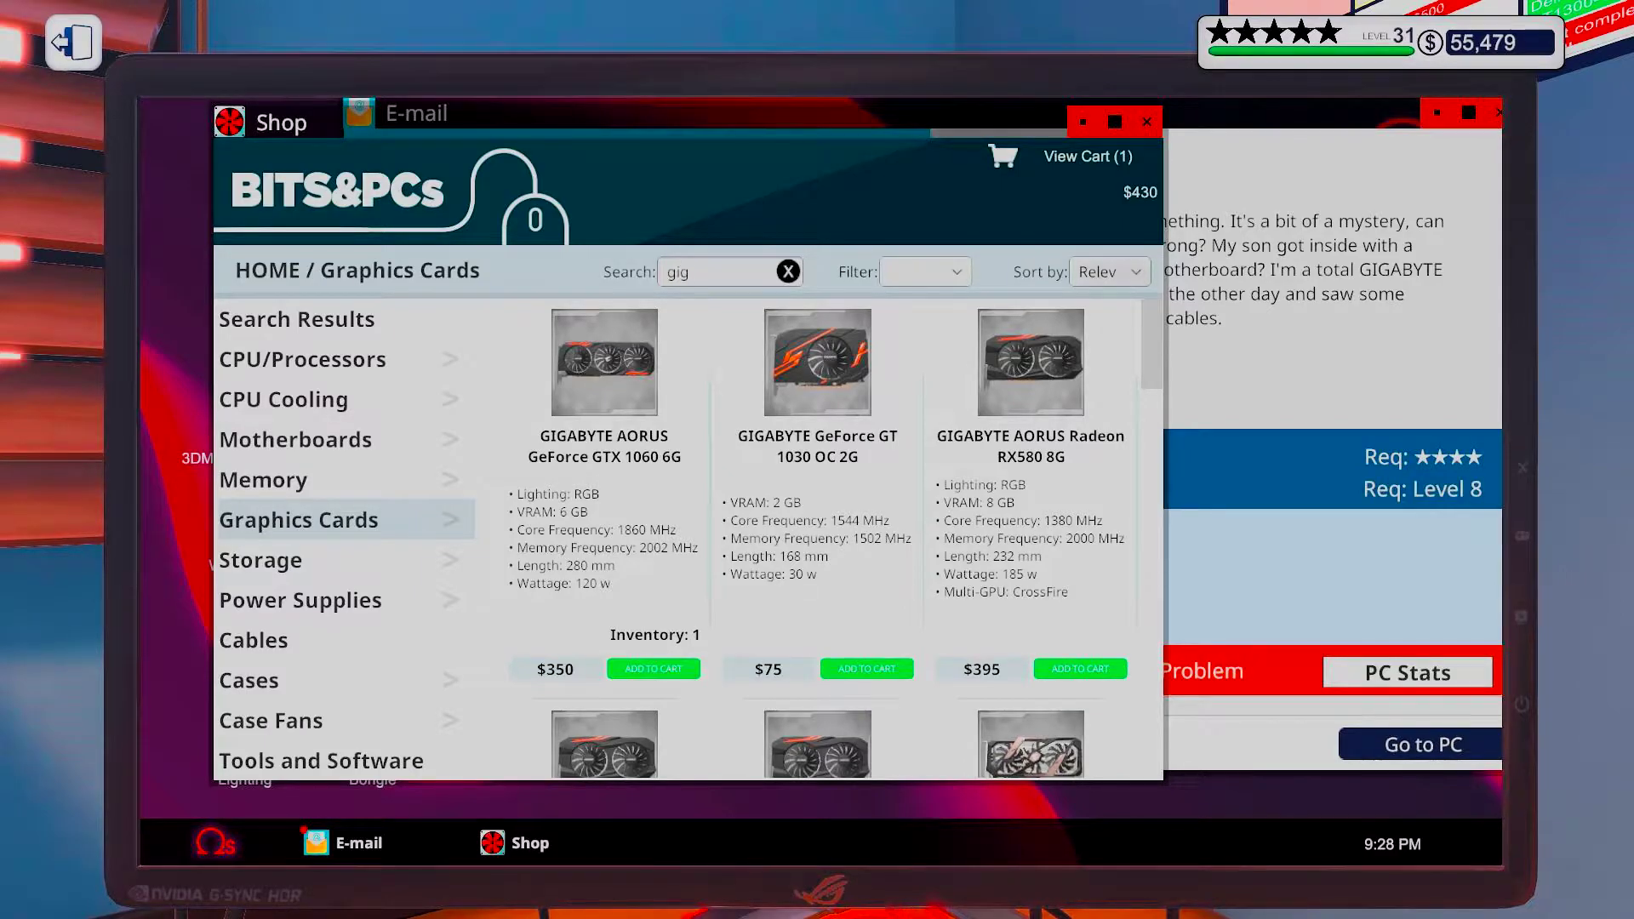
{"action": "left_click", "coordinate": [1108, 271]}
{"action": "left_click", "coordinate": [937, 342]}
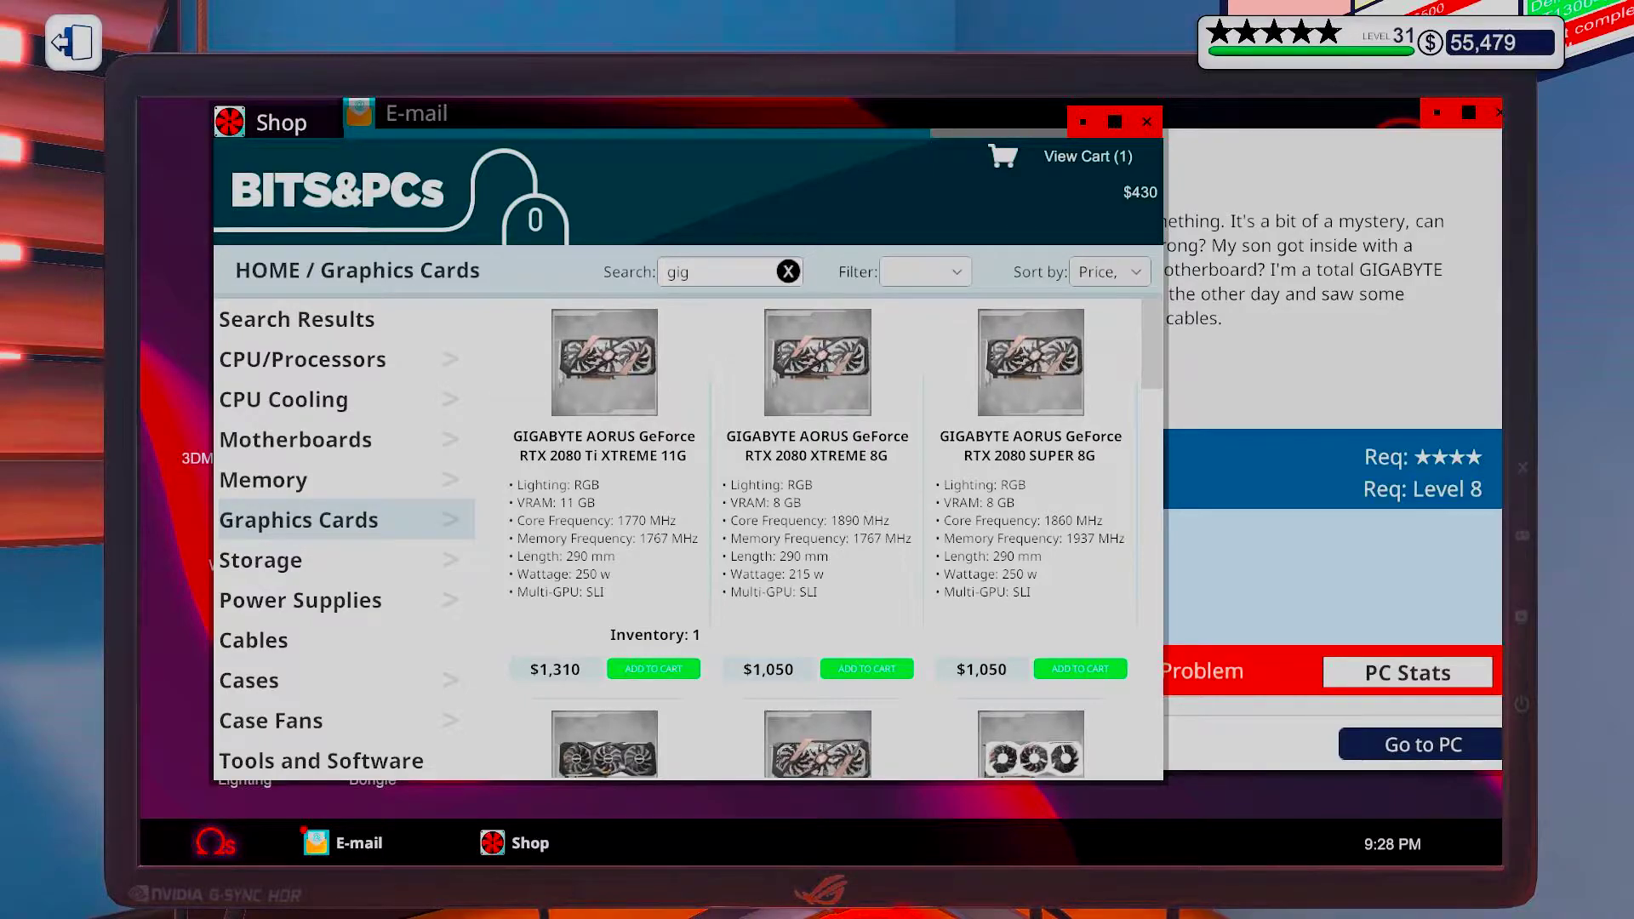
{"action": "left_click_drag", "start_coordinate": [766, 117], "coordinate": [590, 196]}
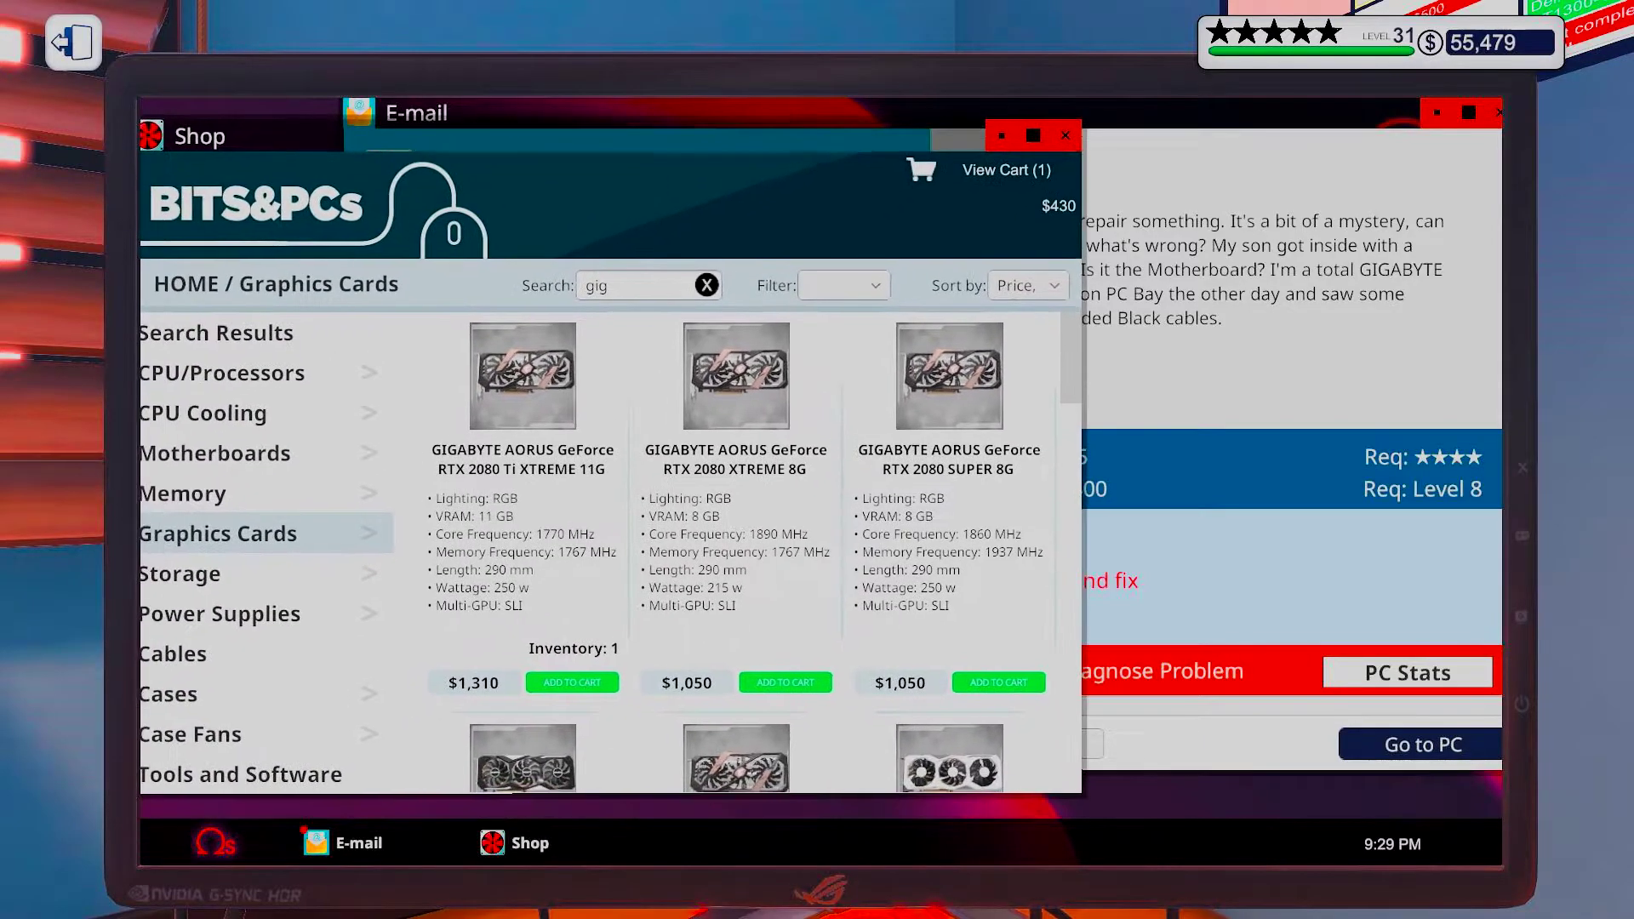
{"action": "left_click_drag", "start_coordinate": [591, 201], "coordinate": [708, 115]}
{"action": "scroll", "coordinate": [760, 537], "scroll_direction": "down", "scroll_amount": 2}
{"action": "scroll", "coordinate": [779, 534], "scroll_direction": "down", "scroll_amount": 1}
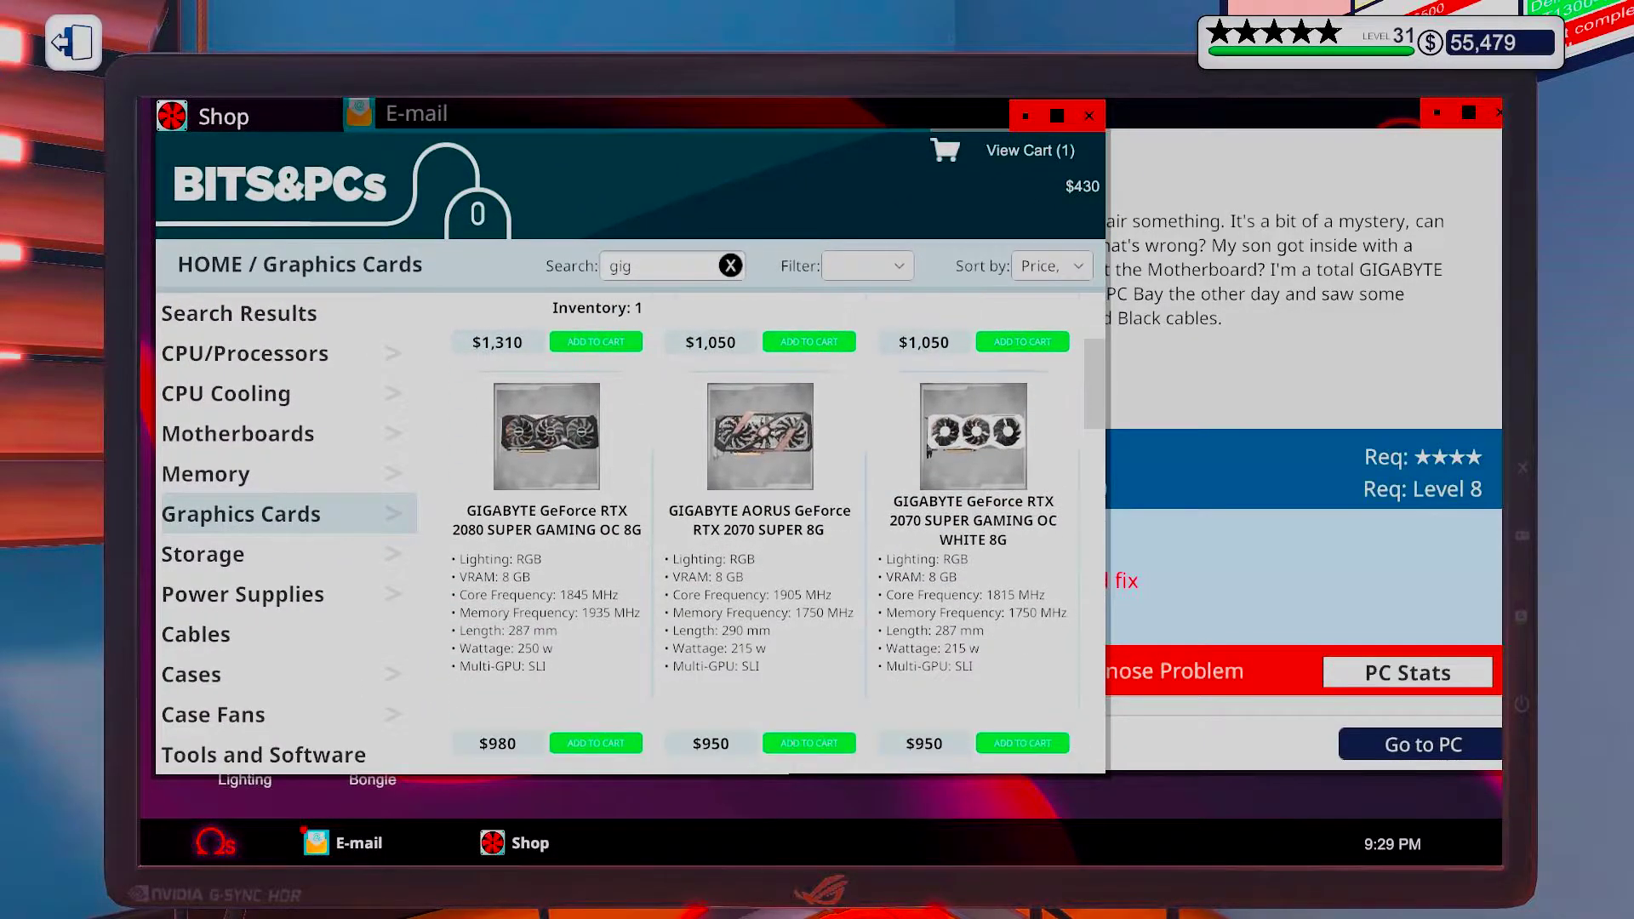
{"action": "scroll", "coordinate": [779, 534], "scroll_direction": "down", "scroll_amount": 2}
{"action": "scroll", "coordinate": [779, 534], "scroll_direction": "down", "scroll_amount": 1}
{"action": "scroll", "coordinate": [780, 534], "scroll_direction": "down", "scroll_amount": 1}
{"action": "scroll", "coordinate": [779, 535], "scroll_direction": "down", "scroll_amount": 2}
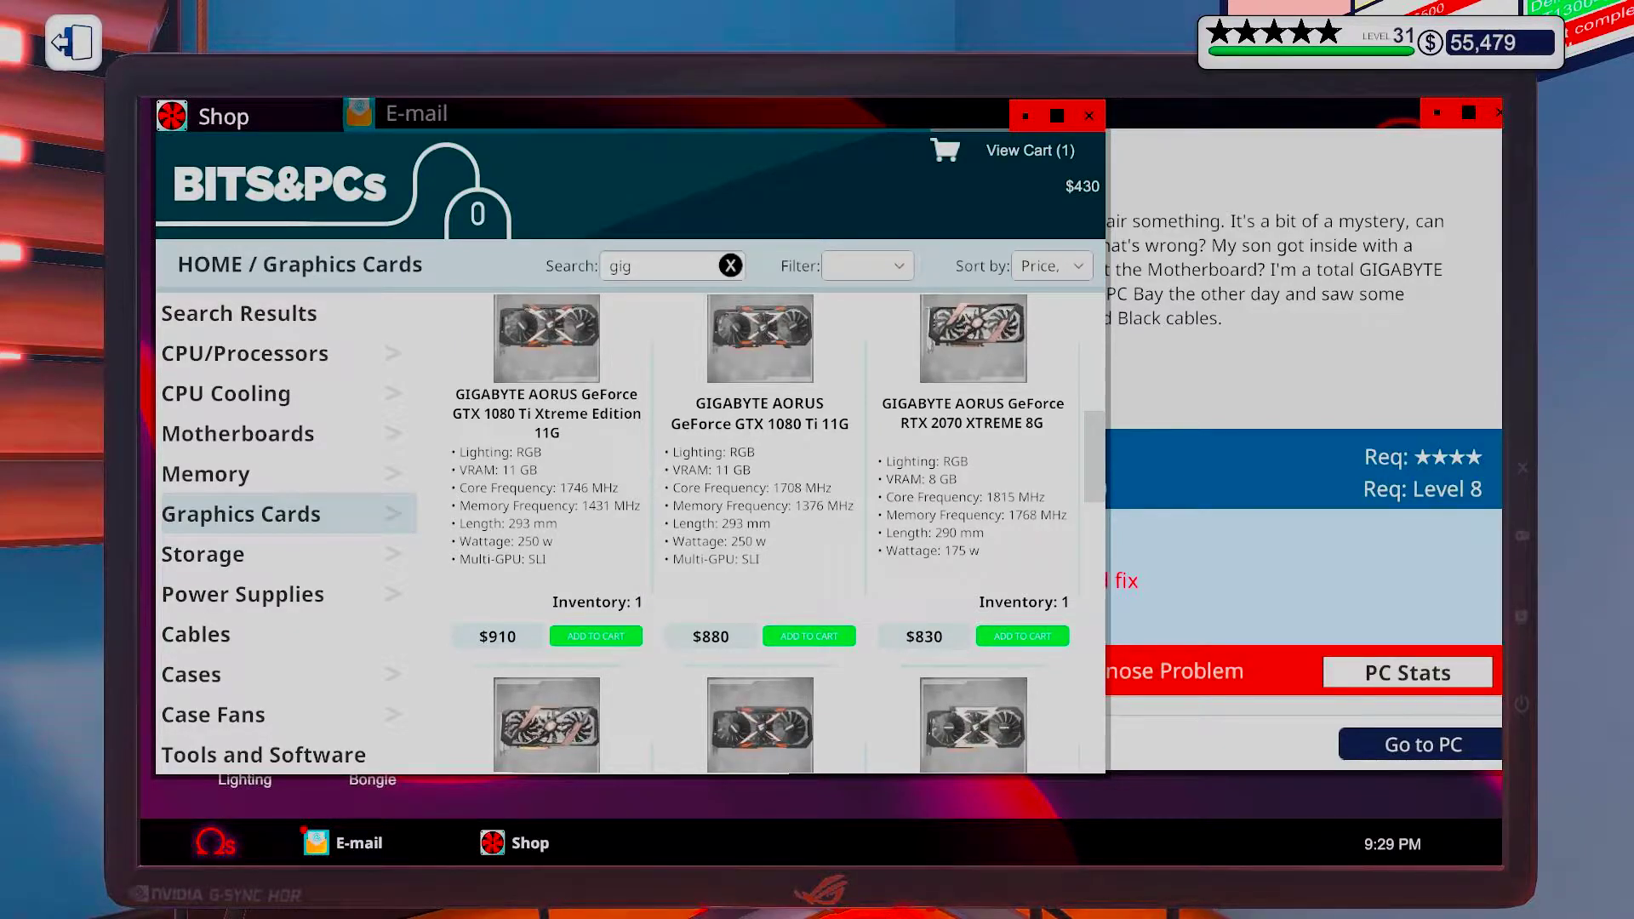
{"action": "scroll", "coordinate": [779, 533], "scroll_direction": "down", "scroll_amount": 2}
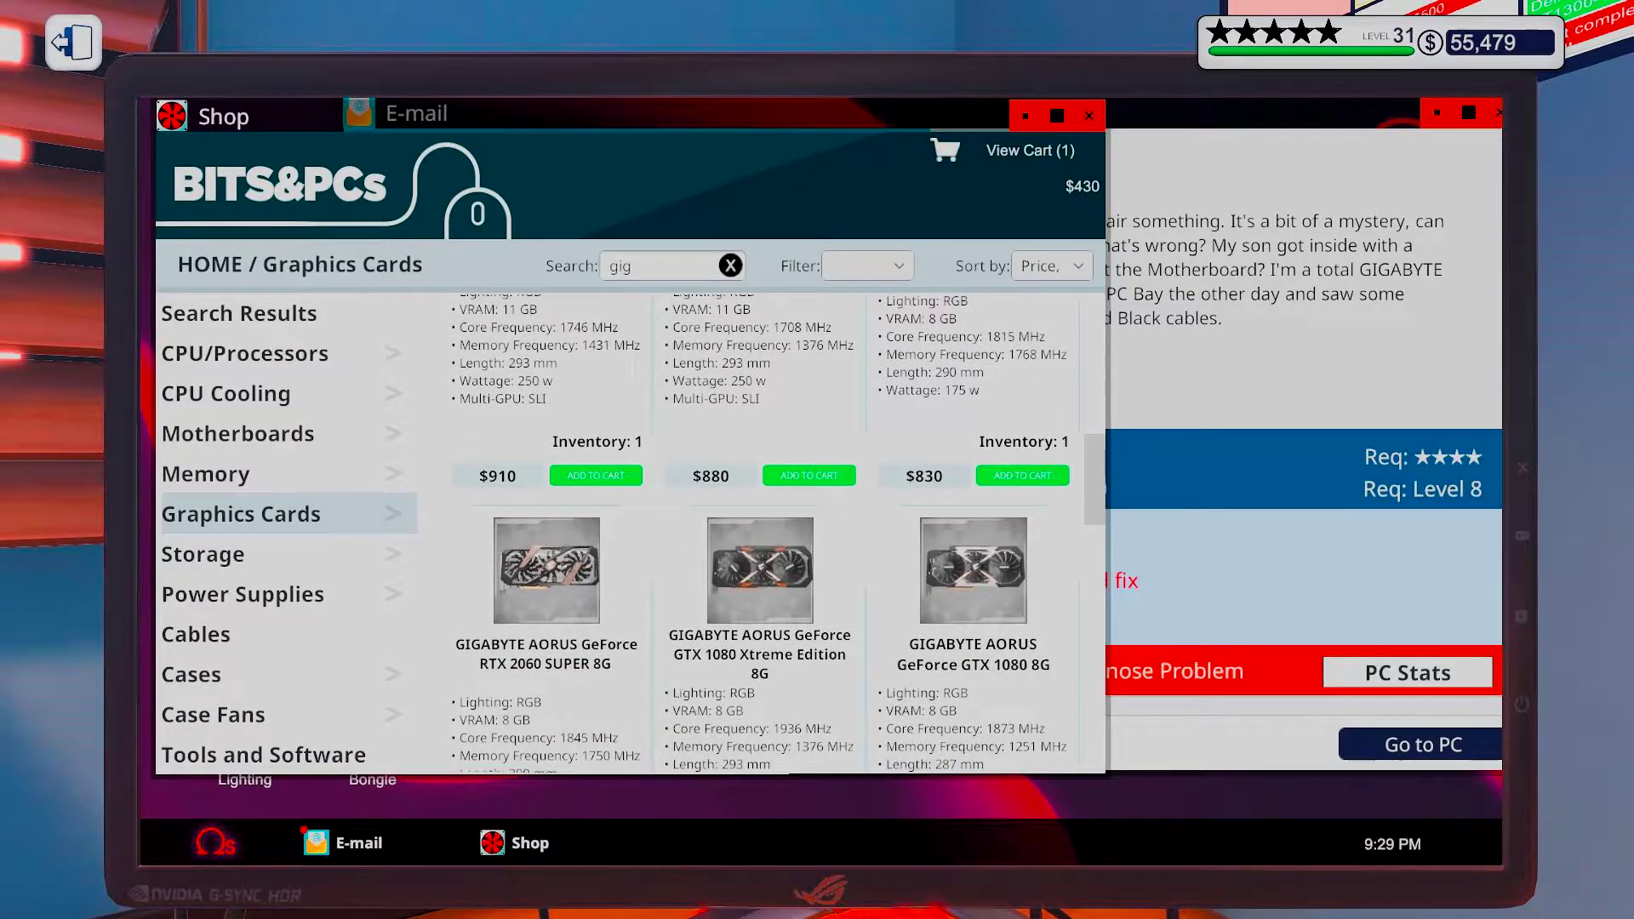
{"action": "scroll", "coordinate": [759, 534], "scroll_direction": "up", "scroll_amount": 2}
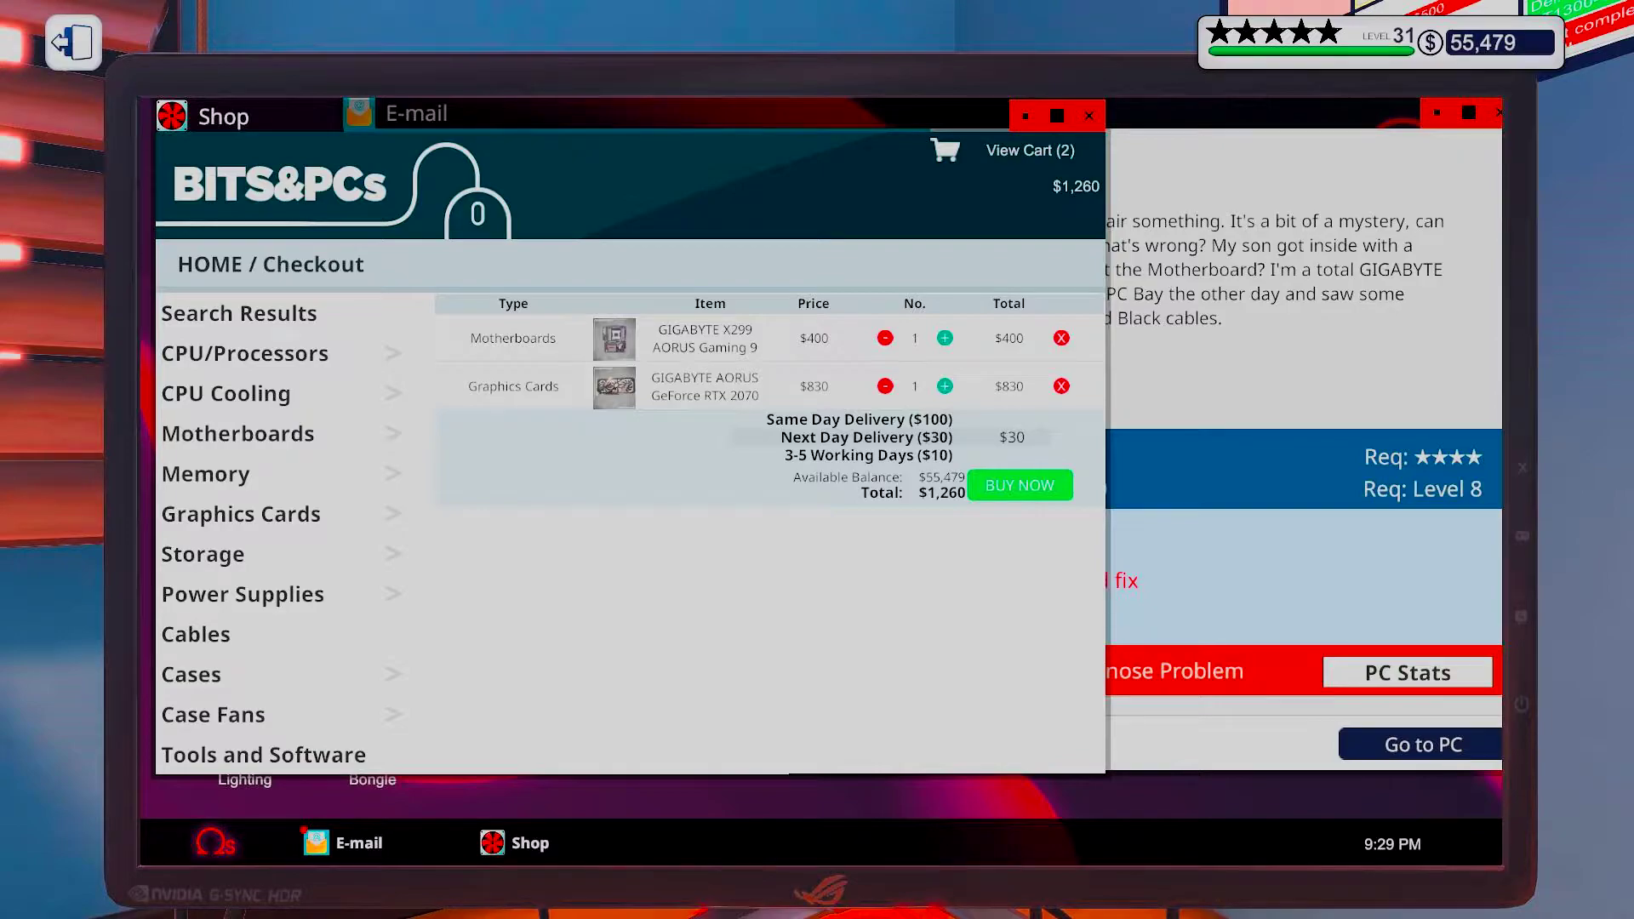
{"action": "left_click", "coordinate": [1019, 486]}
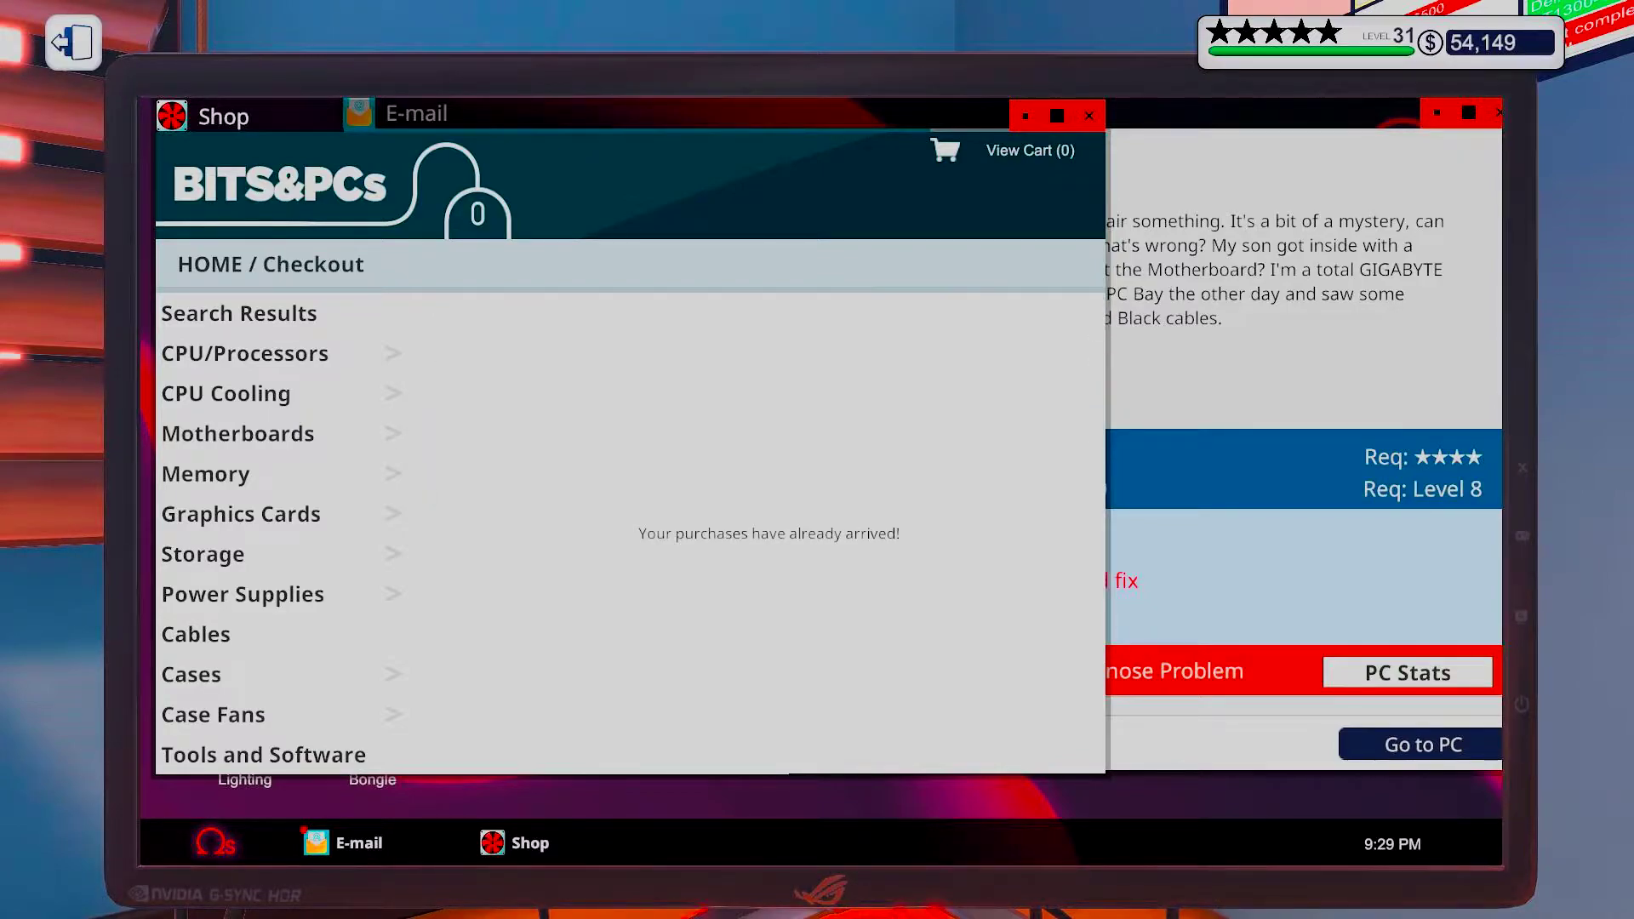
Leave the computer and check the contents of the delivered boxes
{"action": "key", "text": "Escape"}
{"action": "key", "text": "s"}
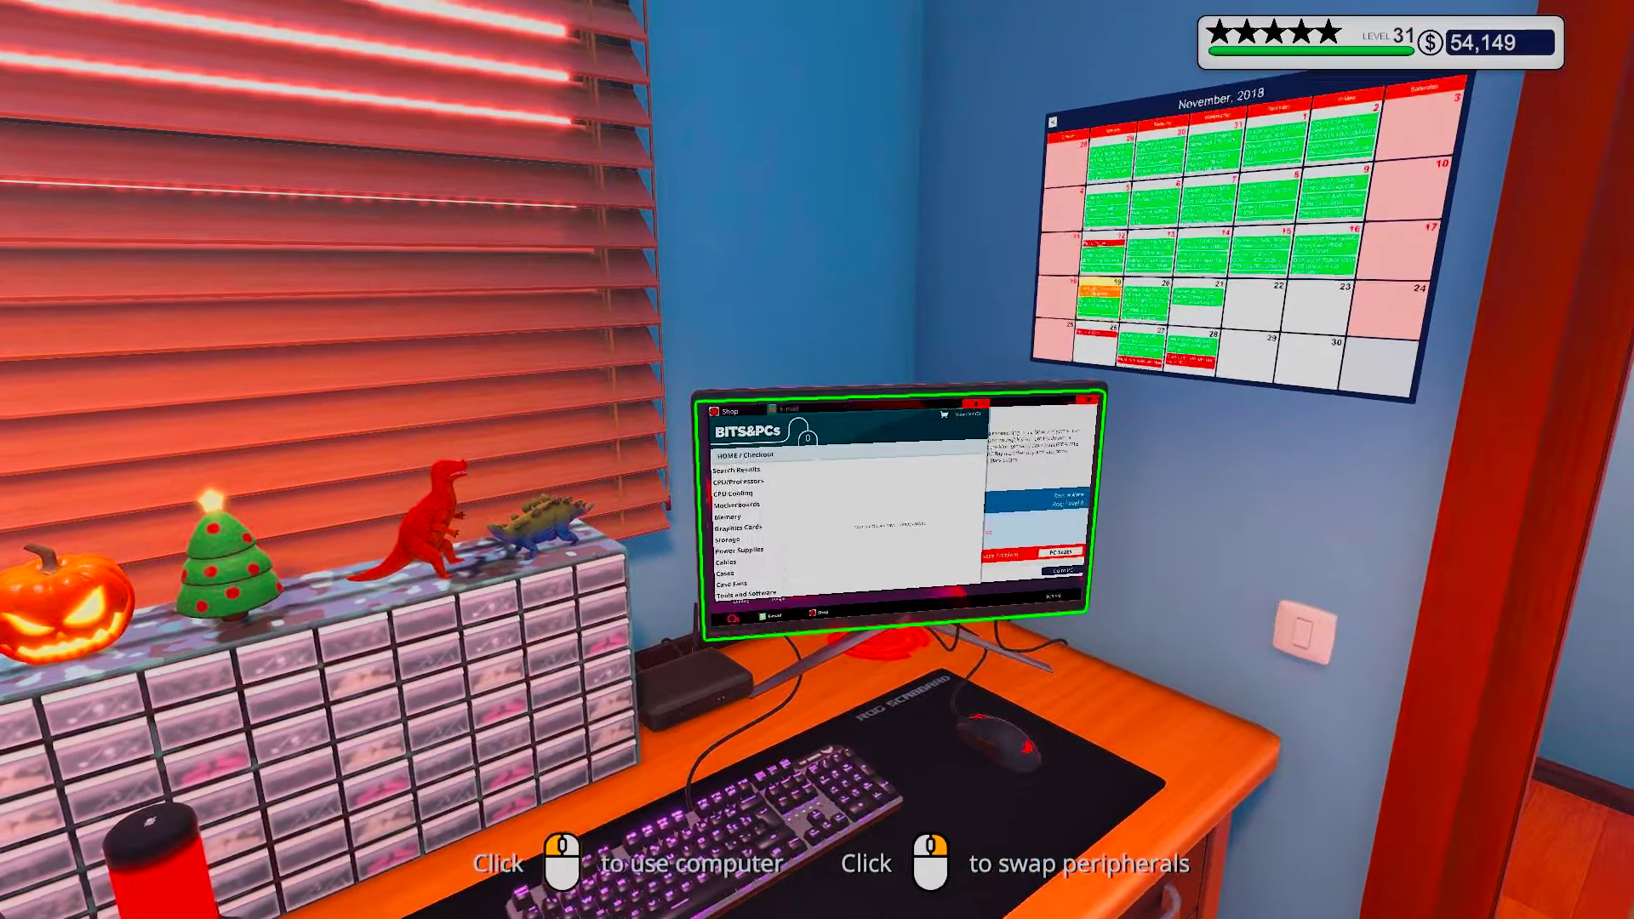
{"action": "key", "text": "w"}
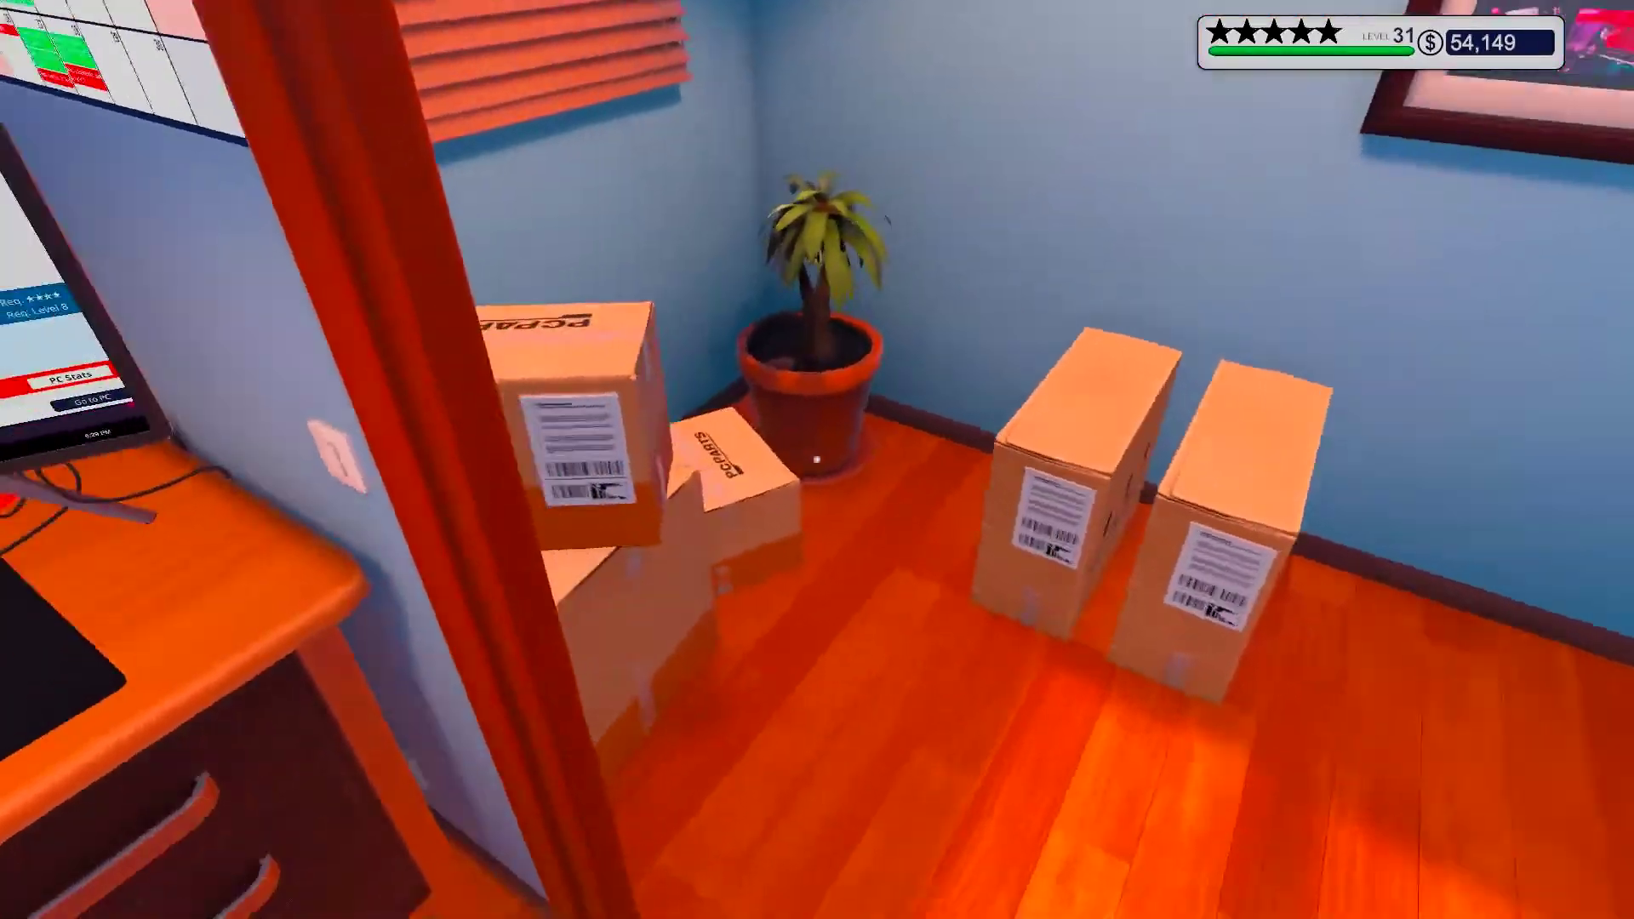
{"action": "left_click", "coordinate": [818, 461]}
Return to the workshop and reopen the customer's case in work mode
{"action": "key", "text": "Escape"}
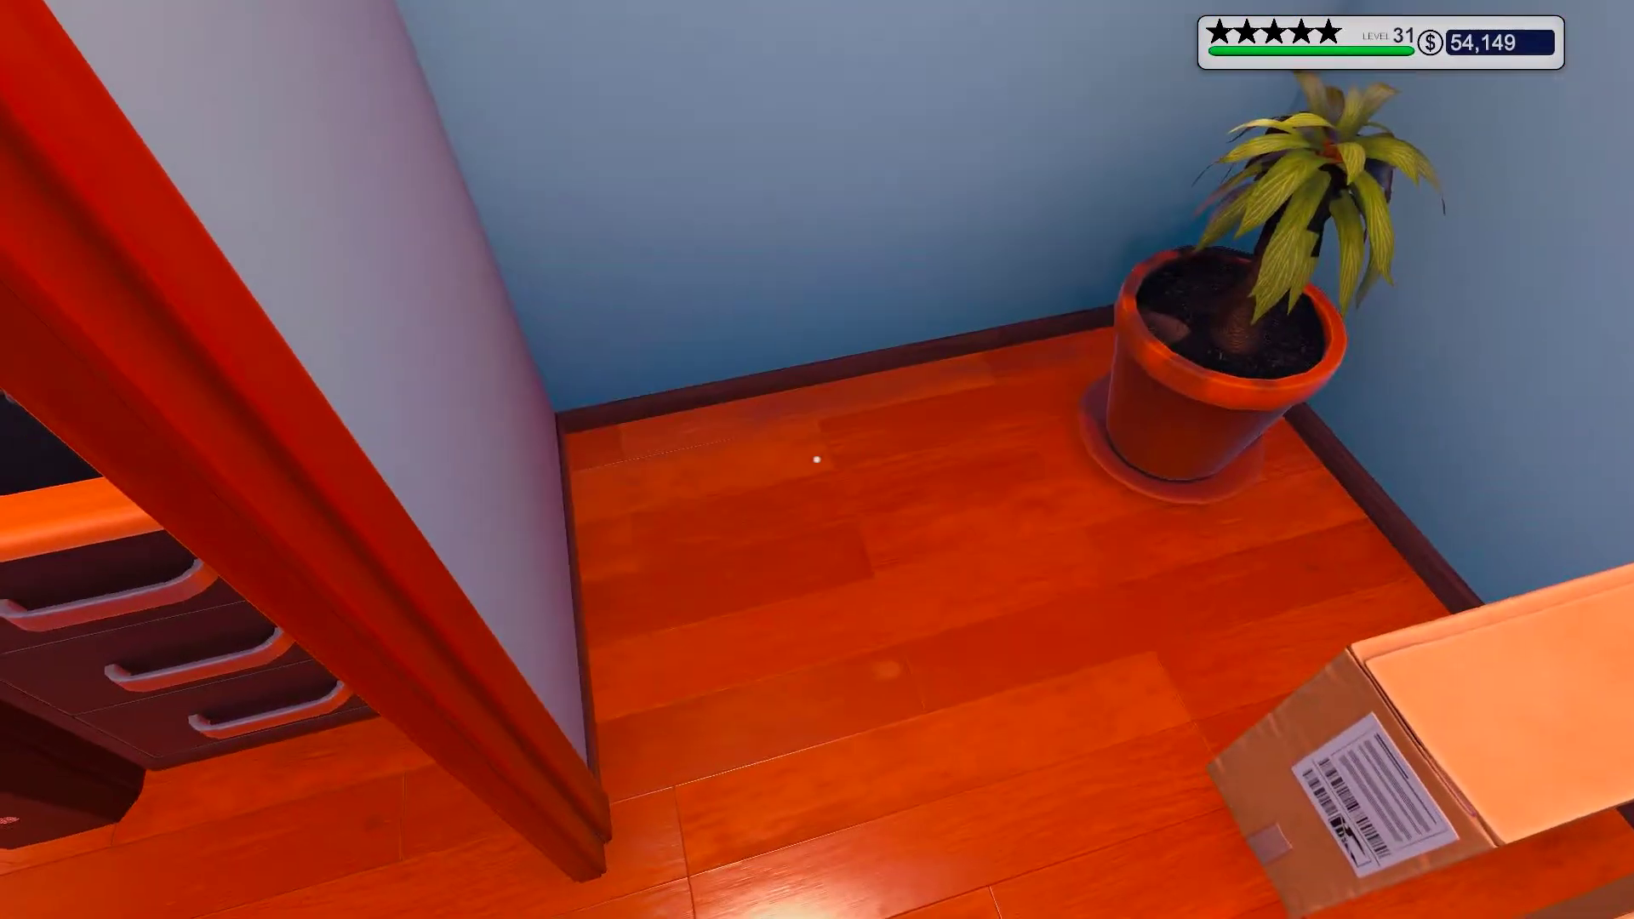
{"action": "key", "text": "w"}
{"action": "key", "text": "w"}
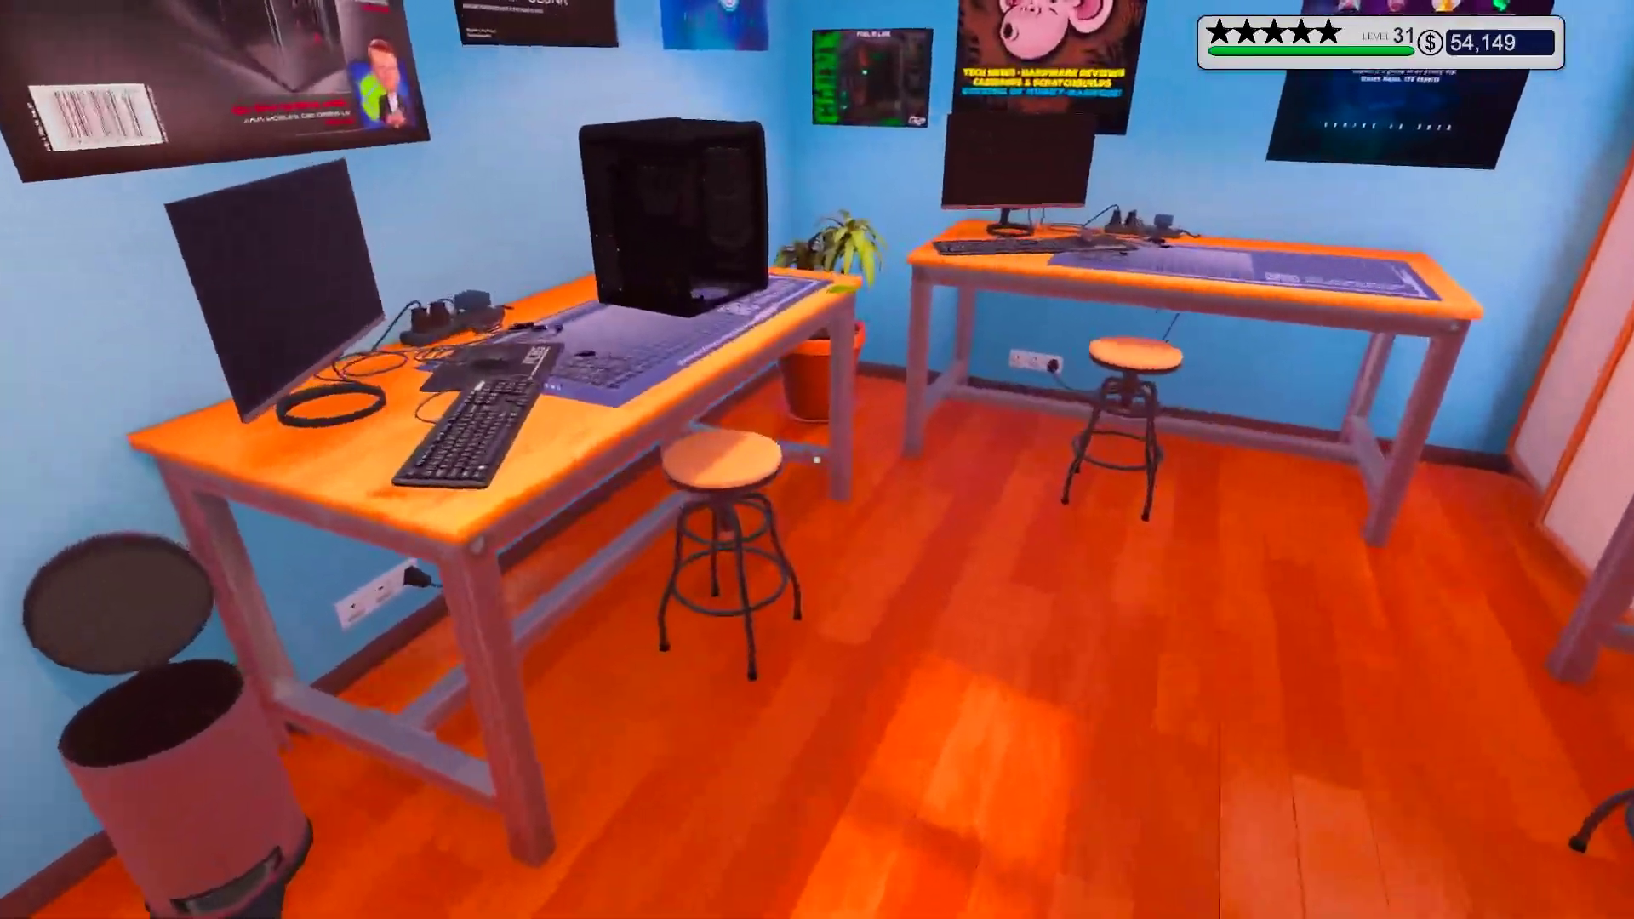
{"action": "left_click", "coordinate": [817, 461]}
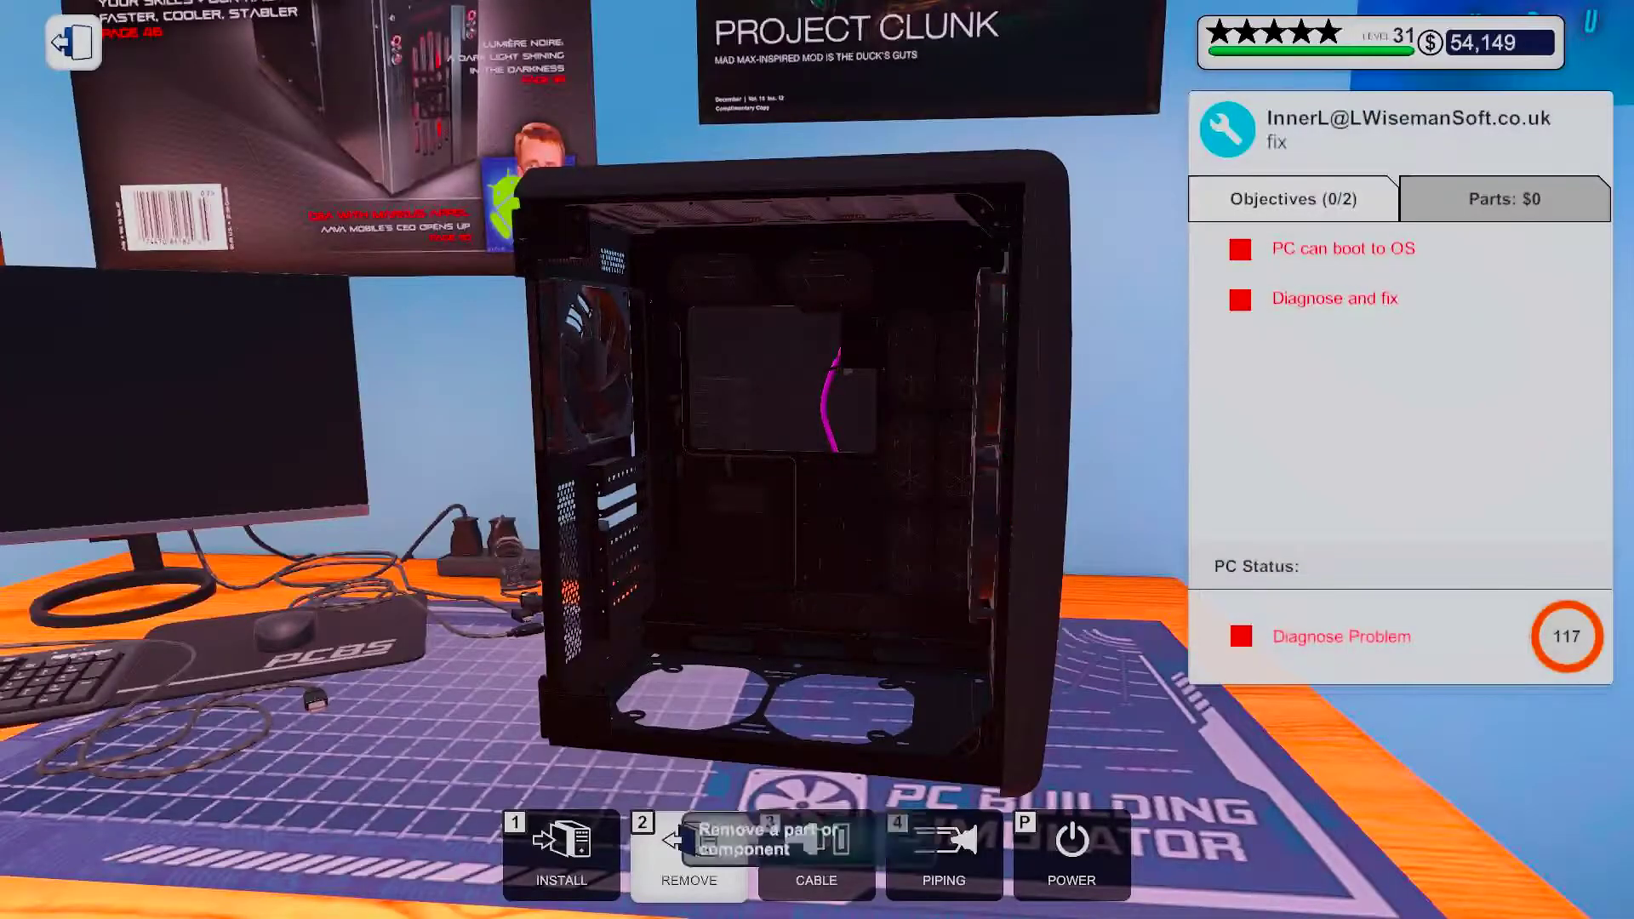
Mount the GIGABYTE X299 AORUS Gaming 9 motherboard in the case
{"action": "key", "text": "1"}
{"action": "left_click", "coordinate": [406, 479]}
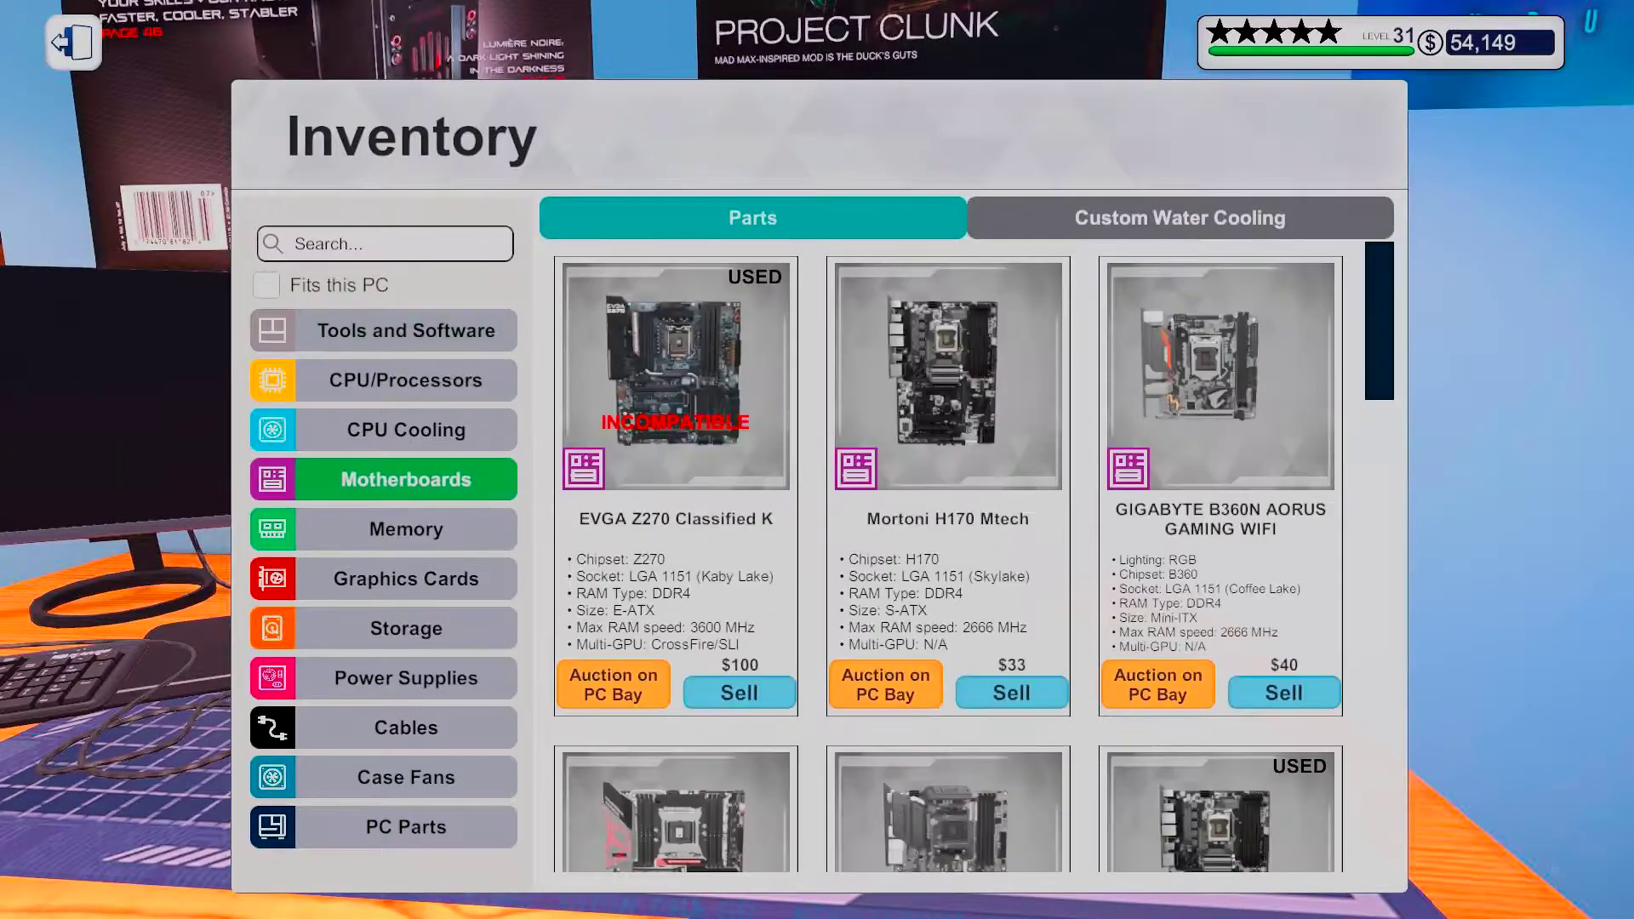
{"action": "scroll", "coordinate": [767, 511], "scroll_direction": "down", "scroll_amount": 10}
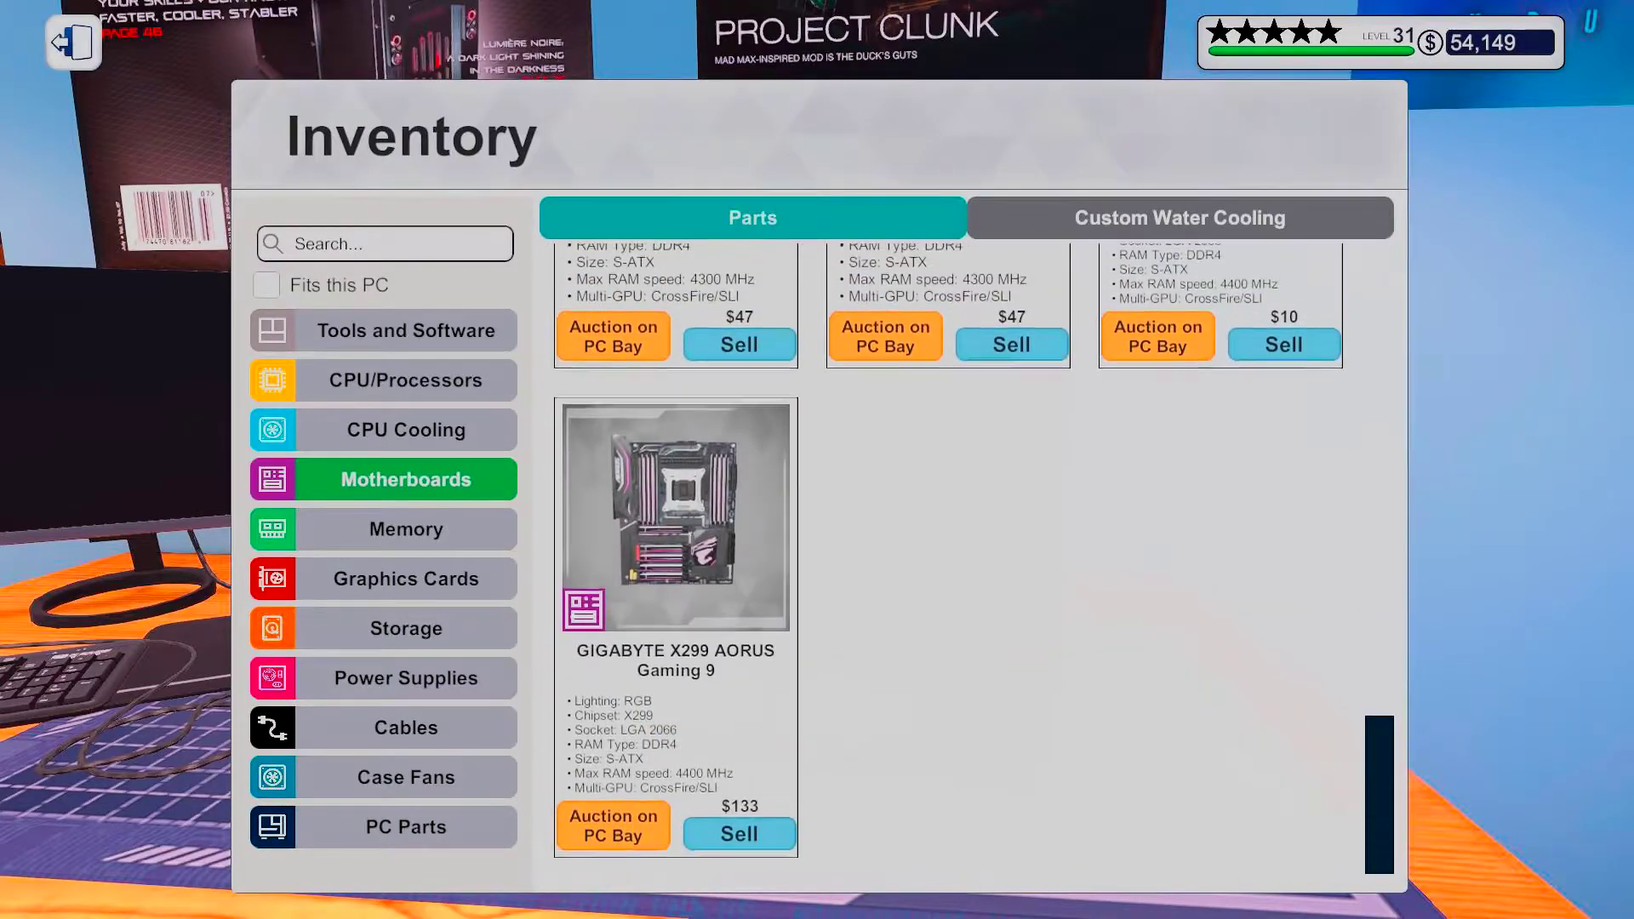
{"action": "left_click", "coordinate": [689, 511]}
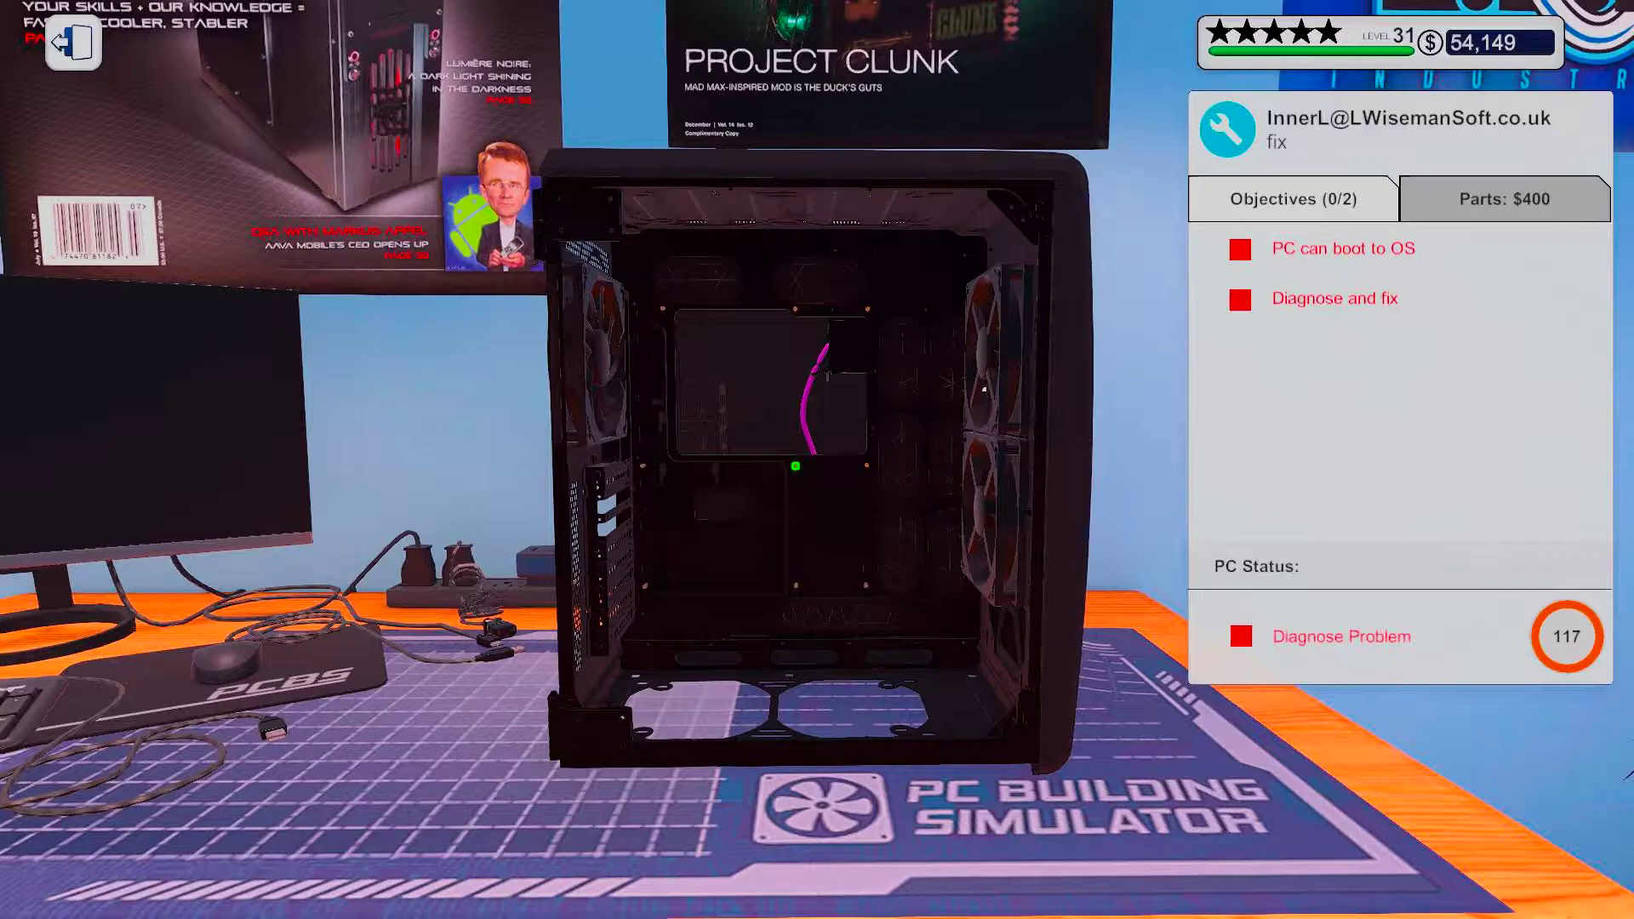
{"action": "left_click", "coordinate": [796, 465]}
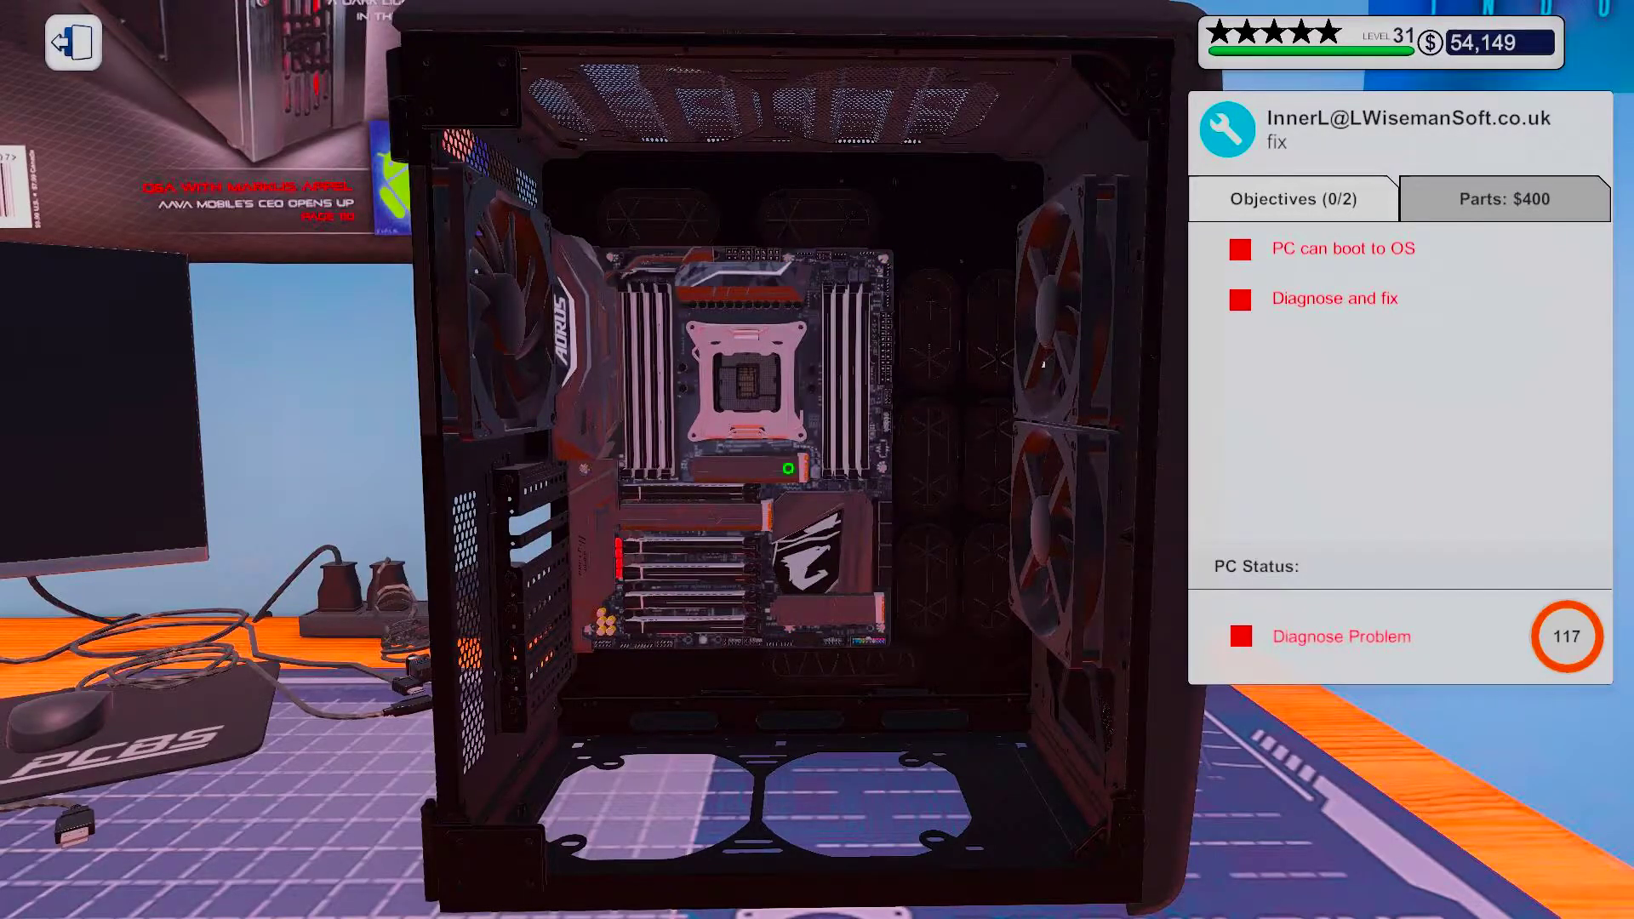
Install the ADATA XPG M.2 drive on the motherboard and close its cover
{"action": "left_click", "coordinate": [567, 836]}
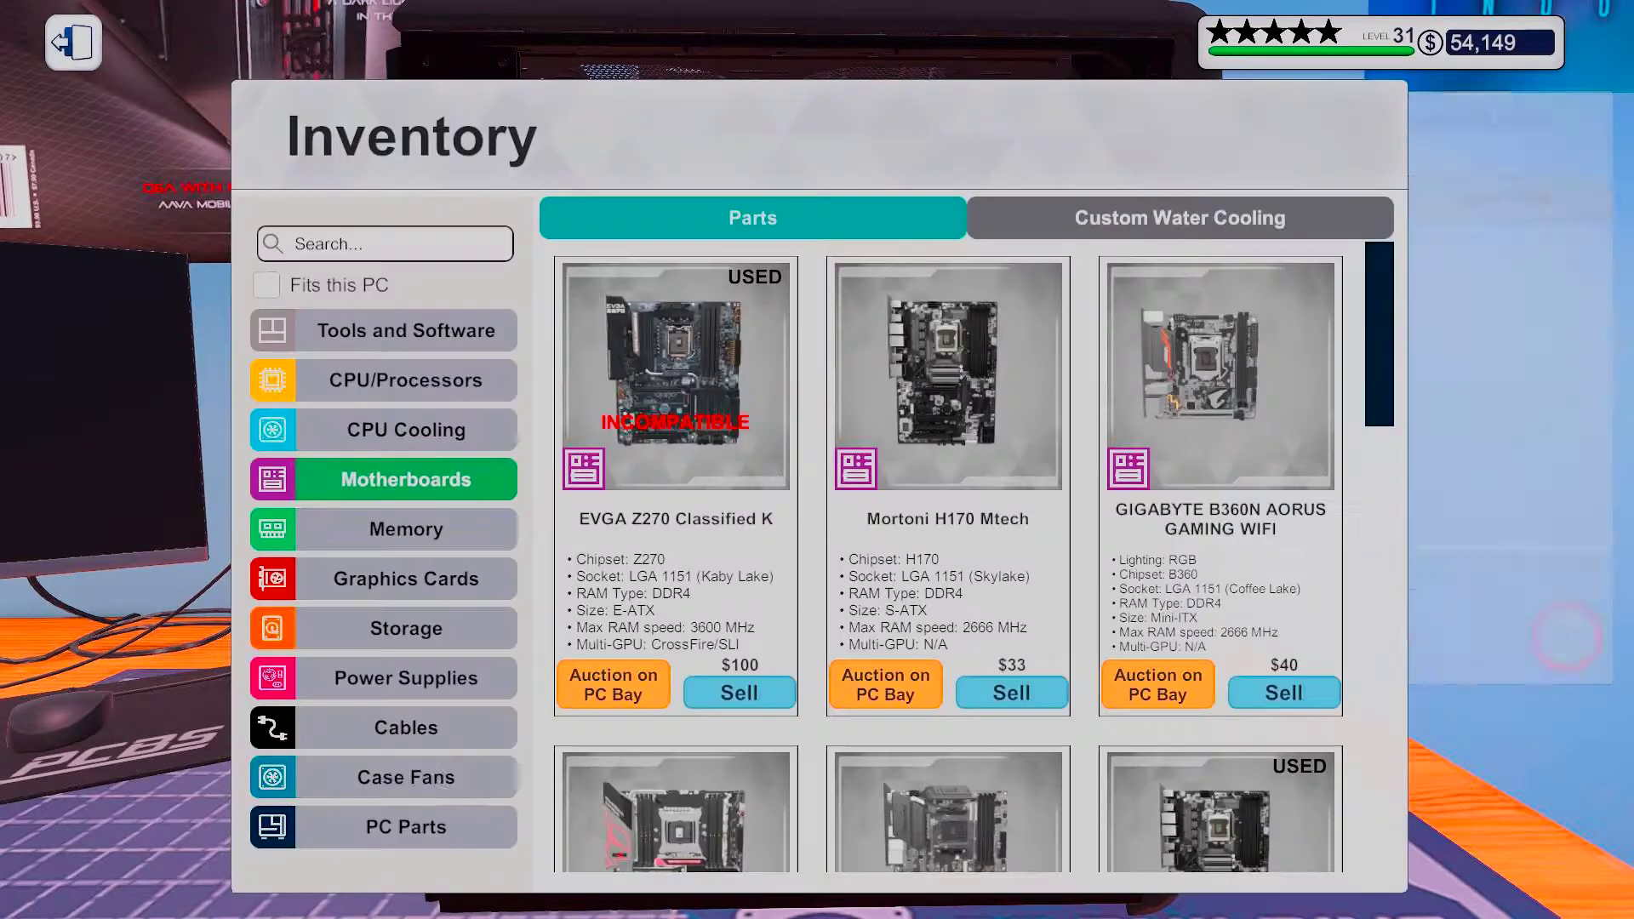
{"action": "left_click", "coordinate": [406, 628]}
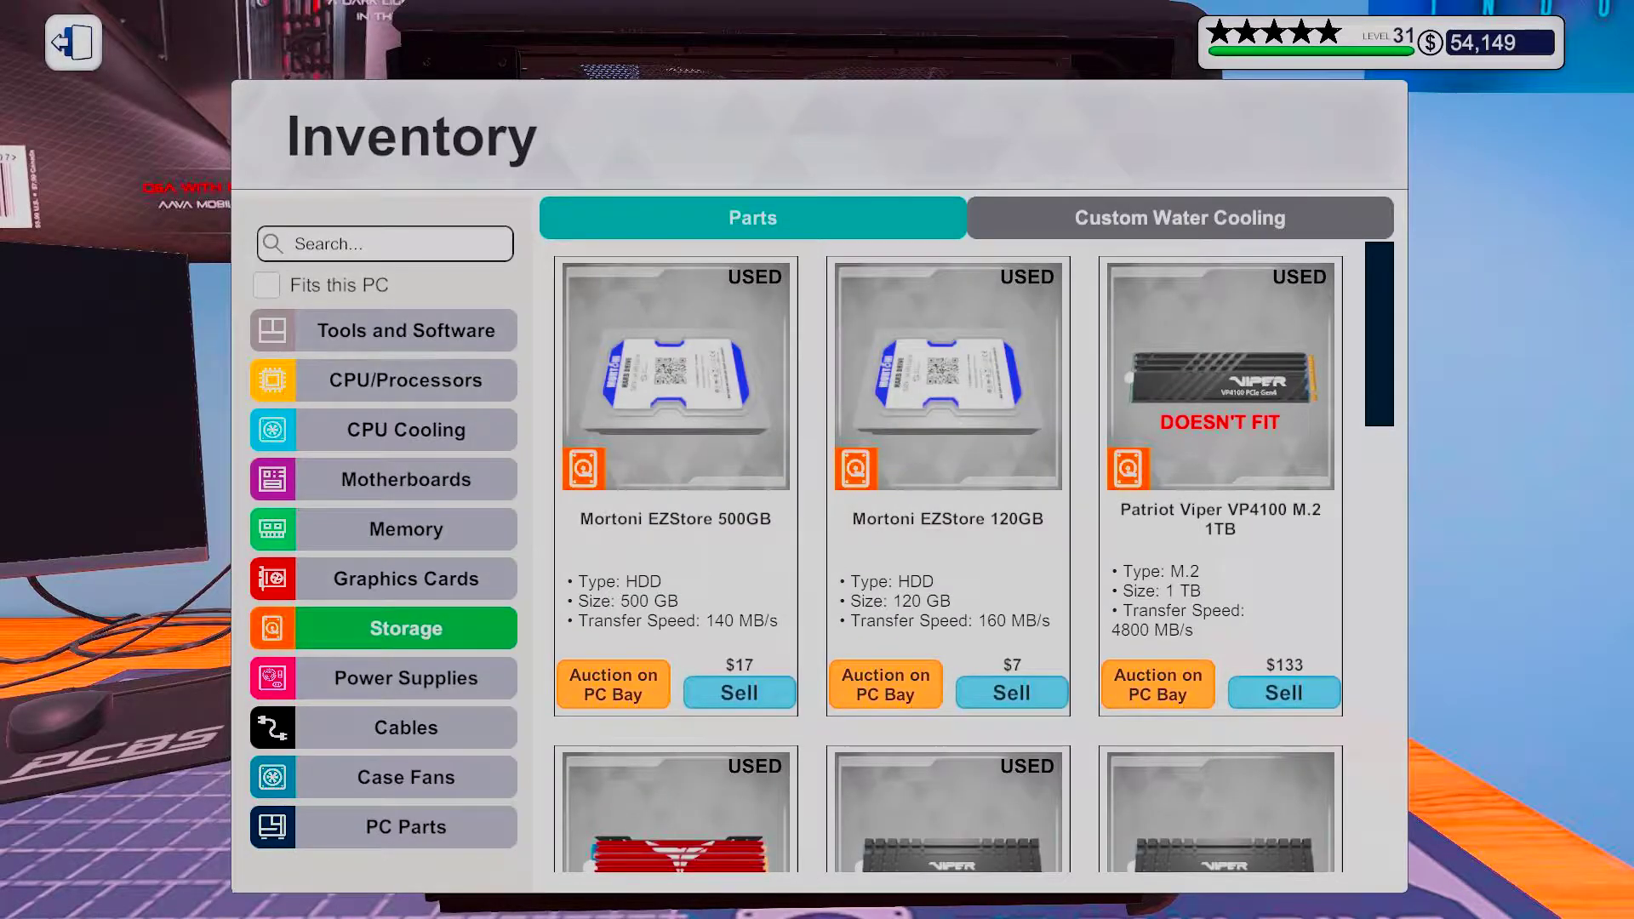
{"action": "left_click", "coordinate": [265, 285]}
{"action": "left_click", "coordinate": [675, 383]}
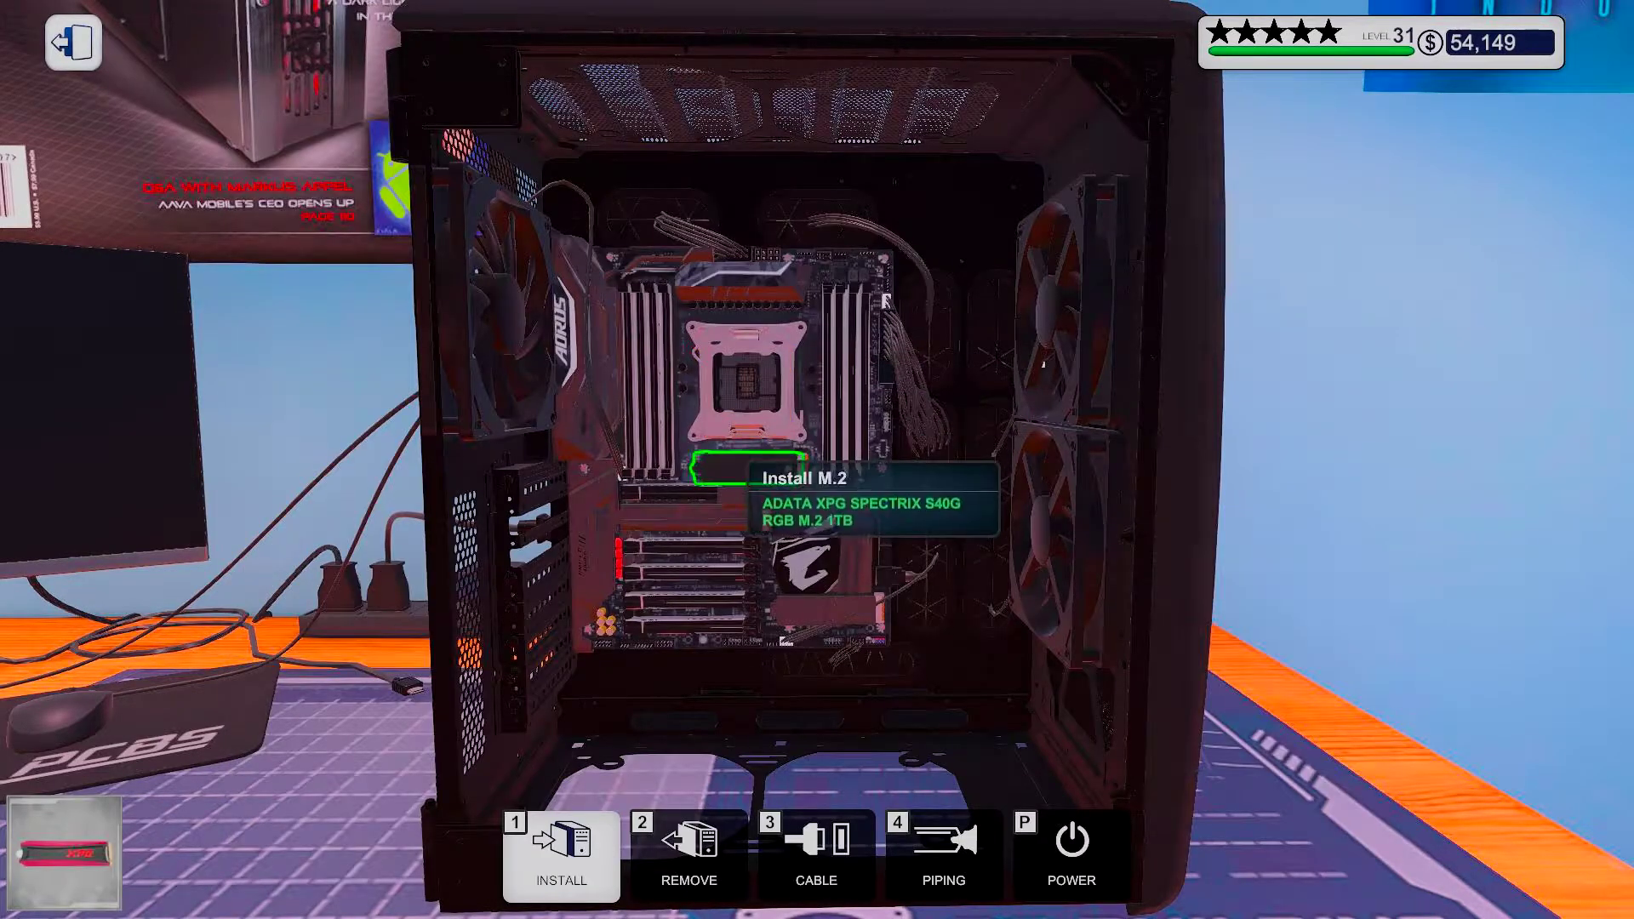
{"action": "left_click", "coordinate": [774, 496]}
{"action": "left_click", "coordinate": [772, 496]}
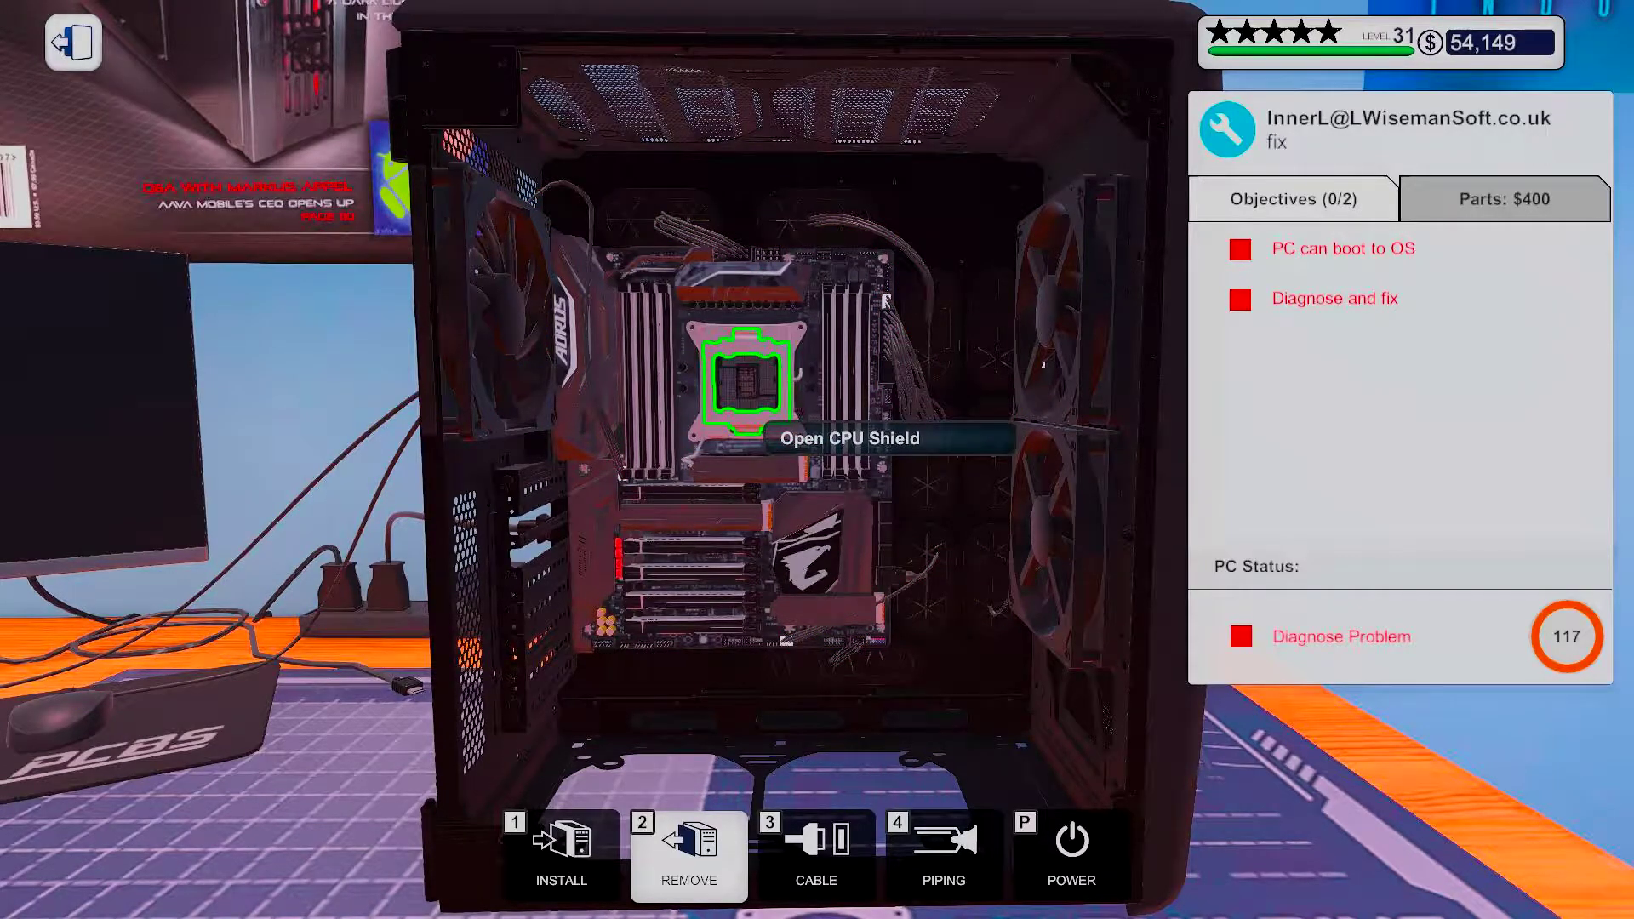
Open the CPU socket shield and install the G.SKILL RAM stick
{"action": "left_click", "coordinate": [765, 431]}
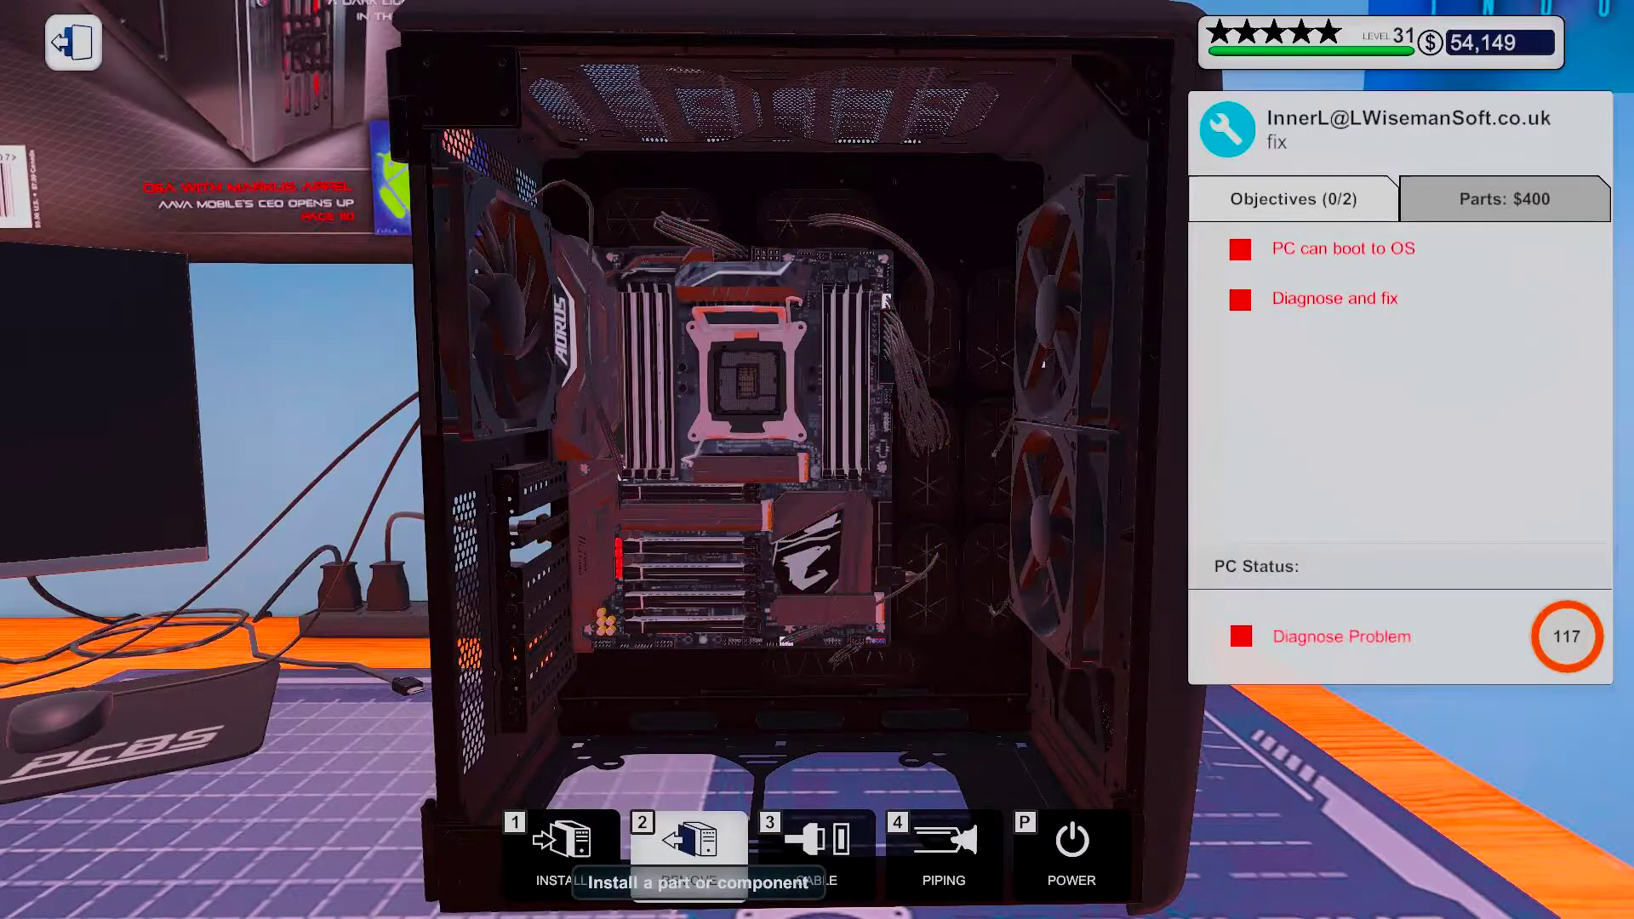
{"action": "left_click", "coordinate": [562, 845]}
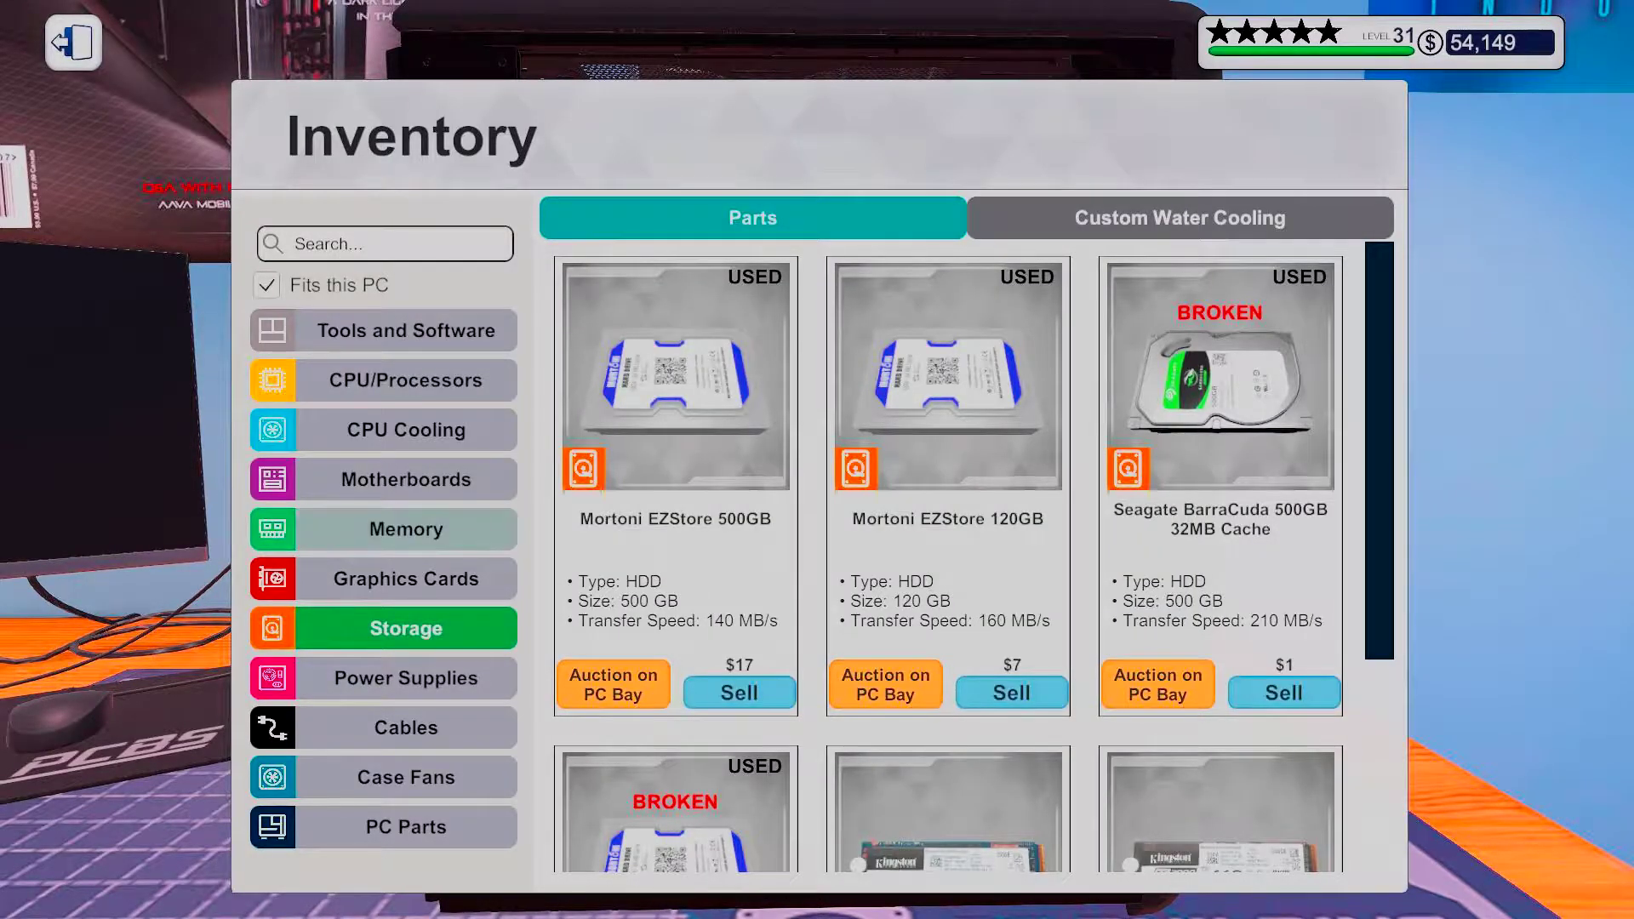
{"action": "left_click", "coordinate": [406, 529]}
{"action": "left_click", "coordinate": [676, 383]}
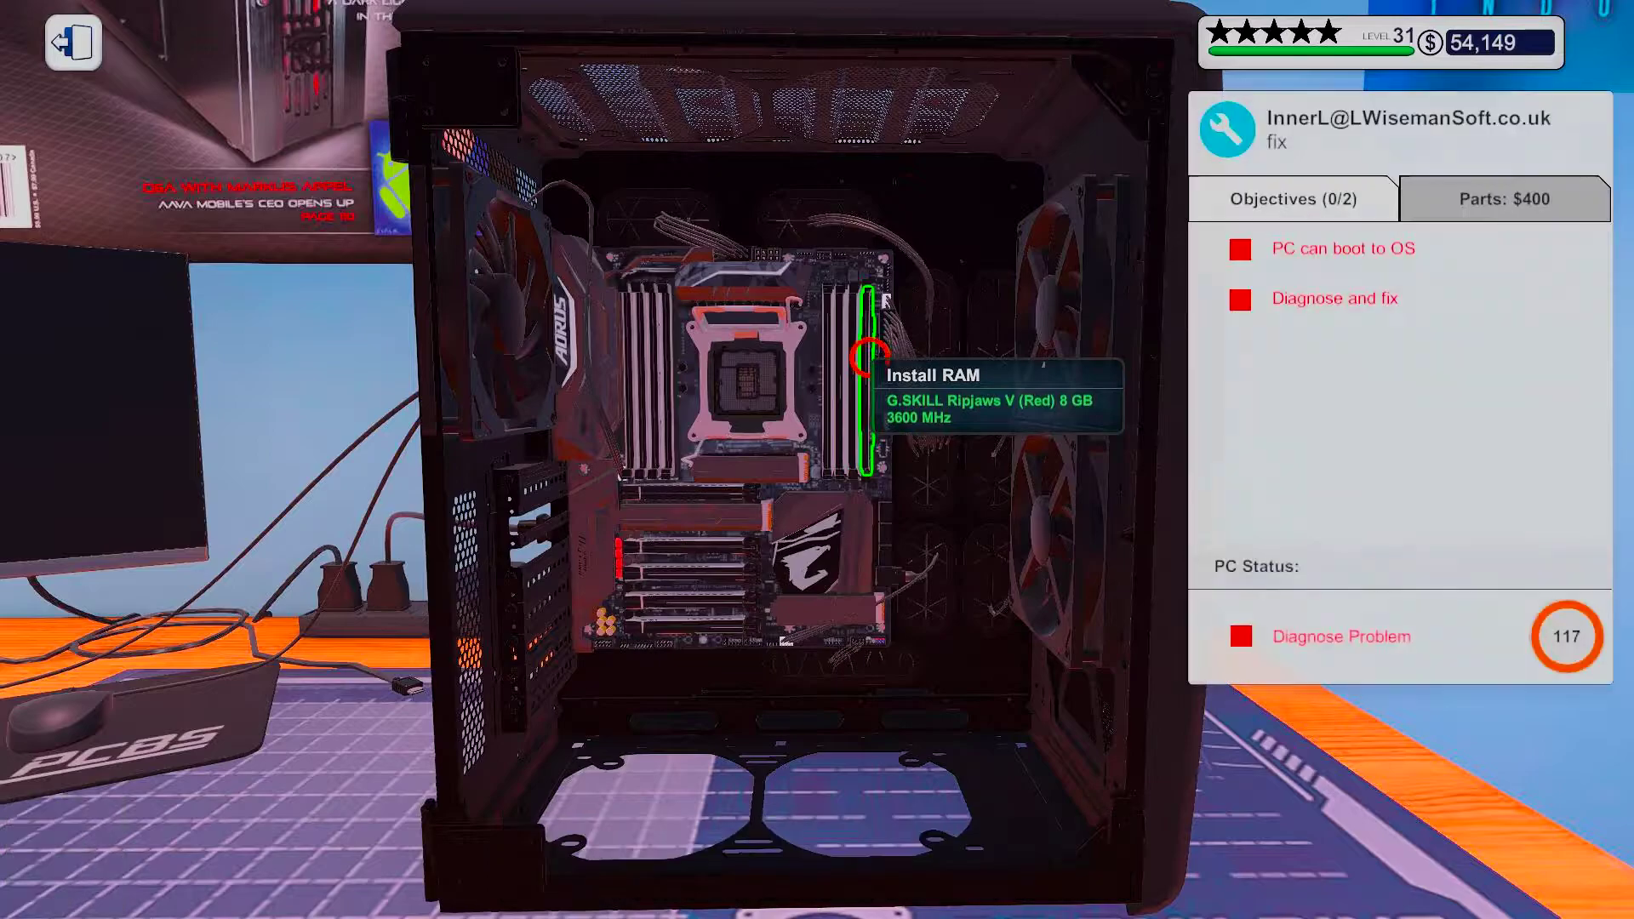
{"action": "left_click", "coordinate": [880, 358]}
Seat the Intel Core i9-7940X in the socket and close the retention handle
{"action": "left_click", "coordinate": [563, 843]}
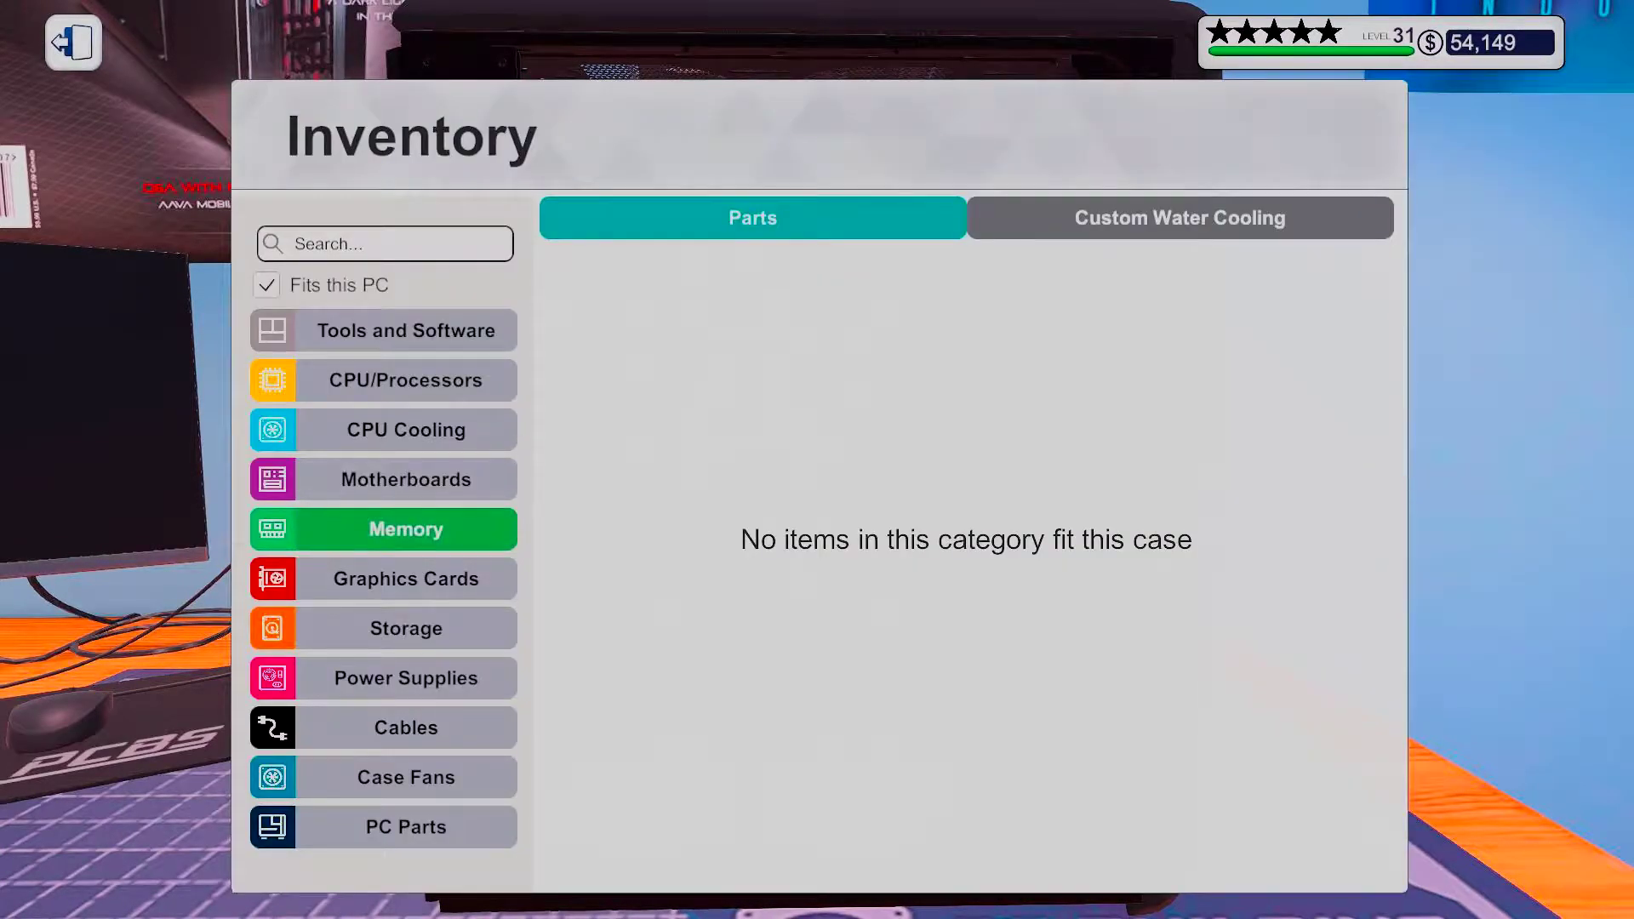
{"action": "left_click", "coordinate": [406, 379]}
{"action": "left_click", "coordinate": [675, 421]}
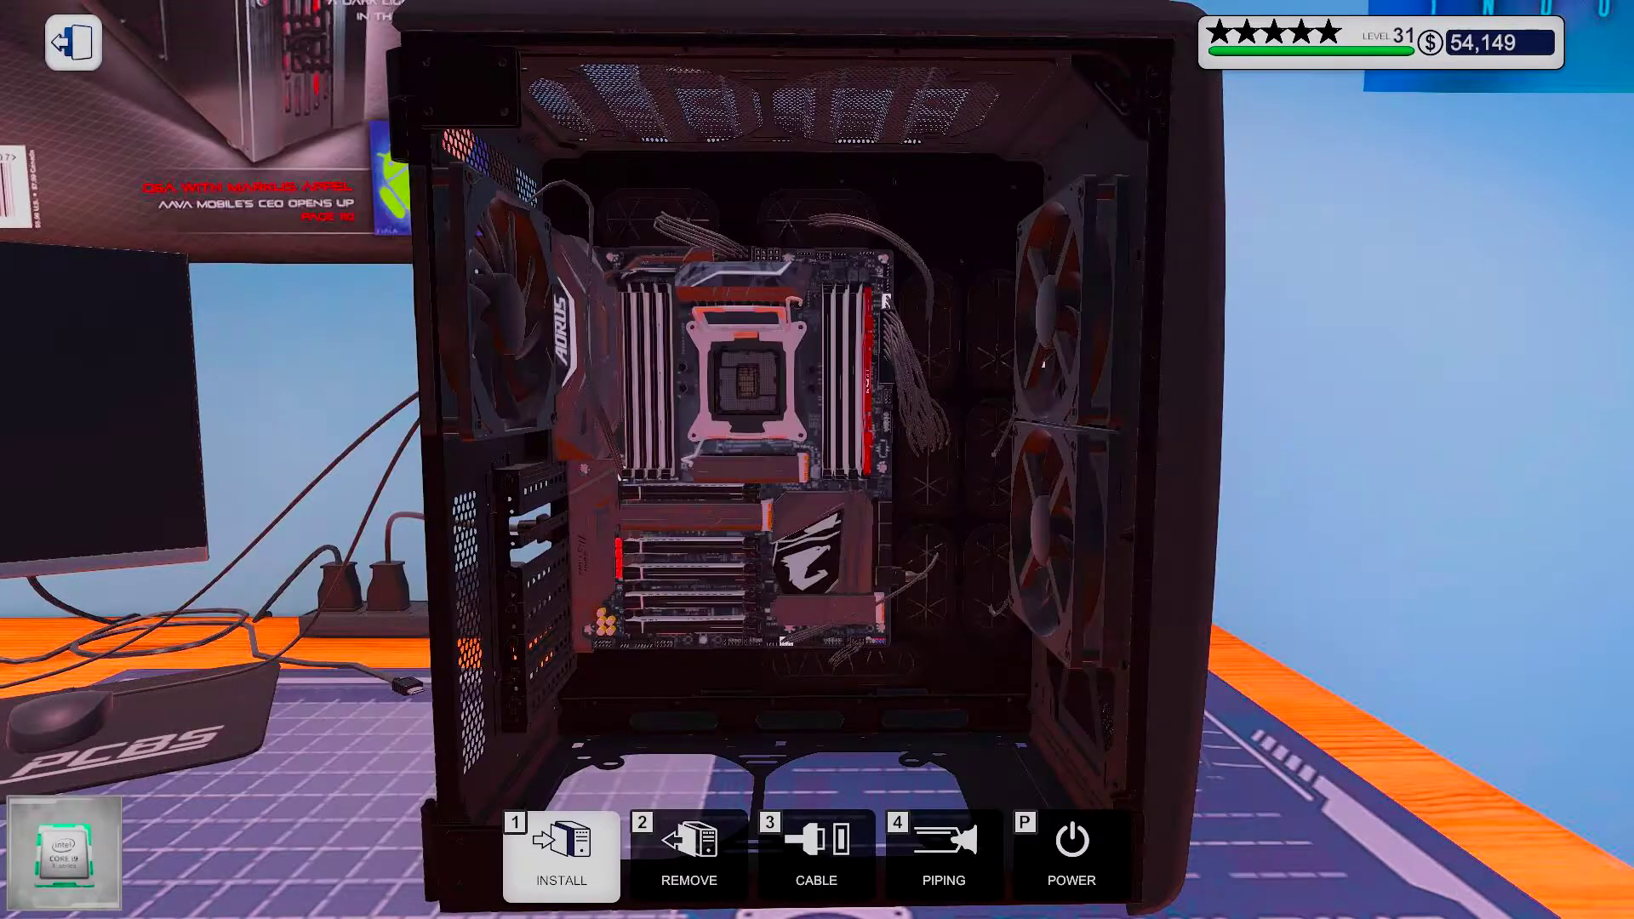
{"action": "left_click", "coordinate": [747, 381]}
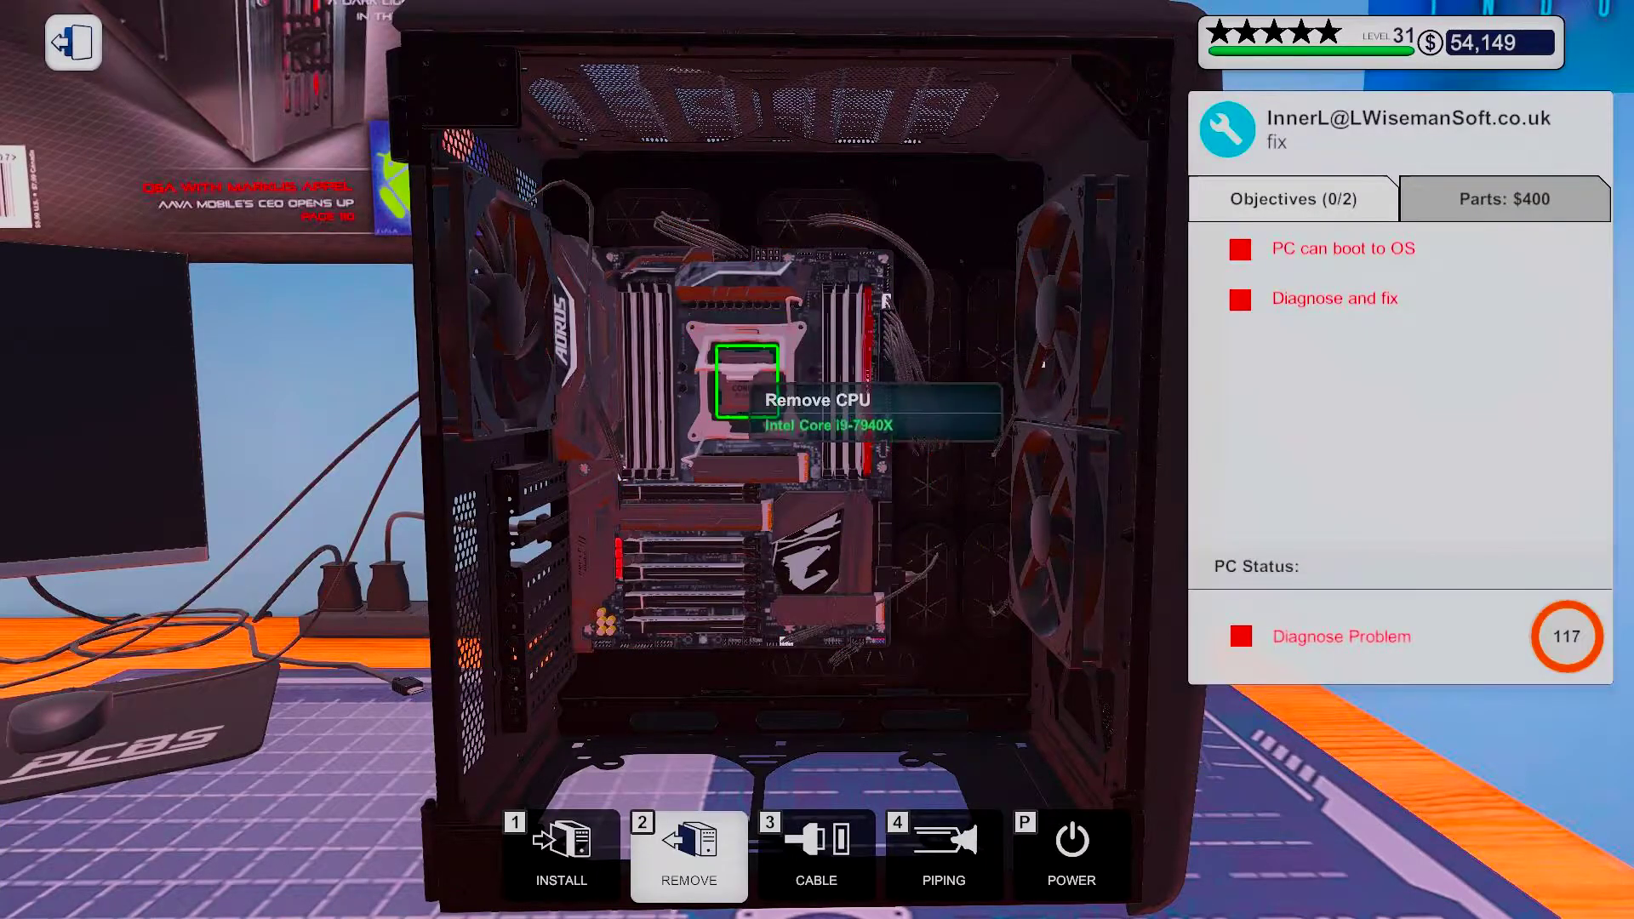
{"action": "left_click", "coordinate": [734, 450]}
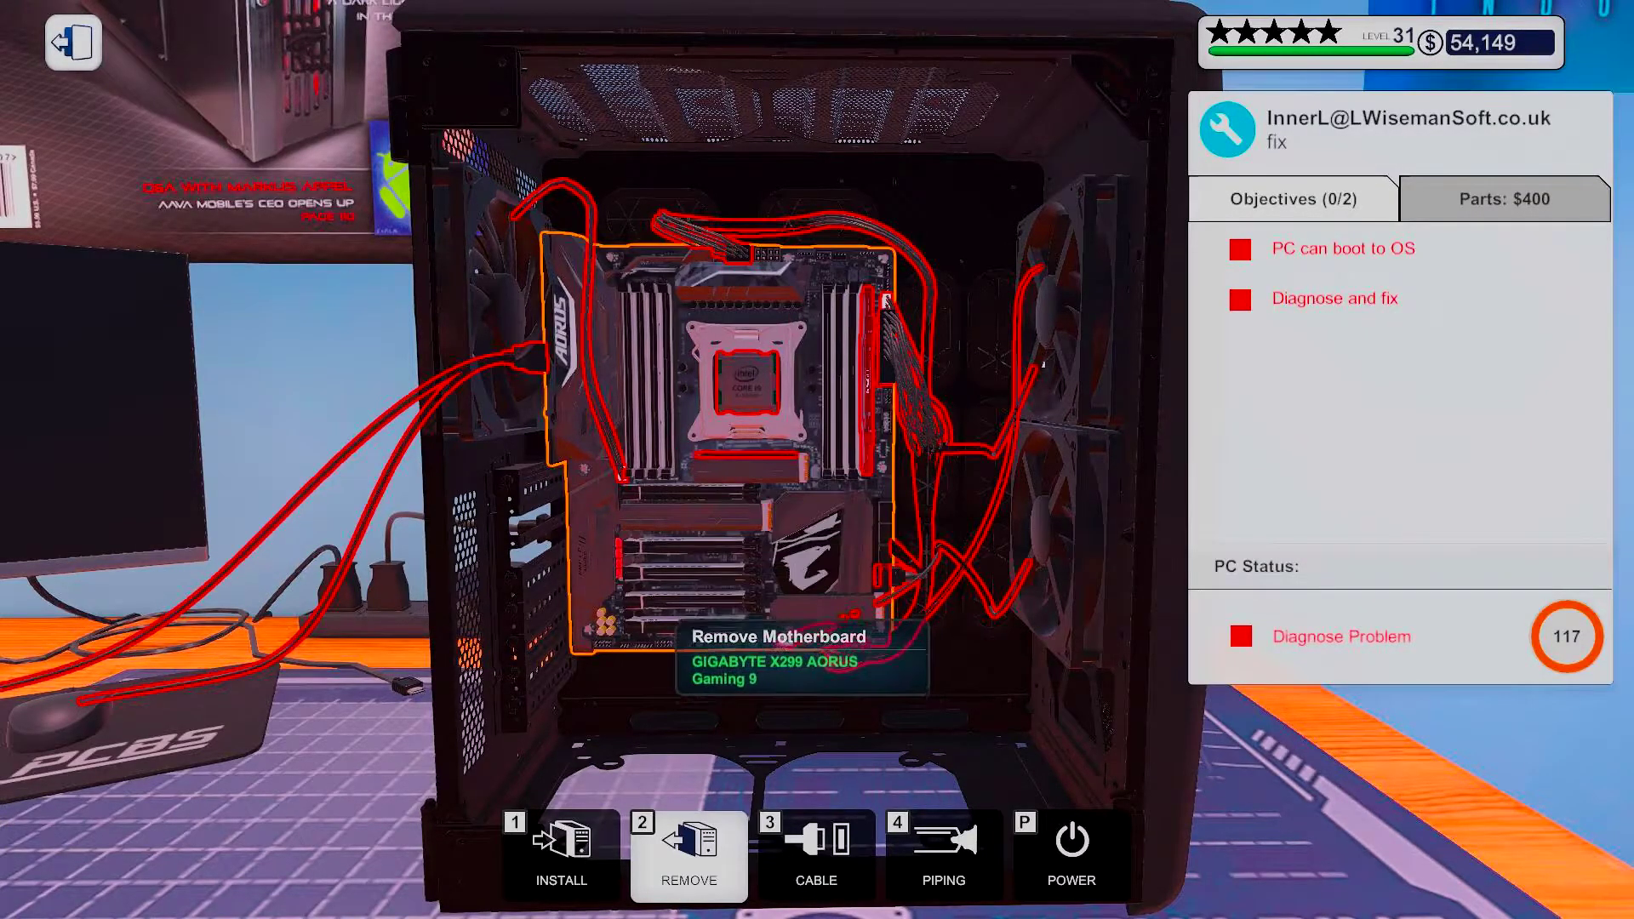
Apply thermal paste to the CPU
{"action": "left_click", "coordinate": [562, 842]}
{"action": "left_click", "coordinate": [406, 330]}
{"action": "left_click", "coordinate": [676, 384]}
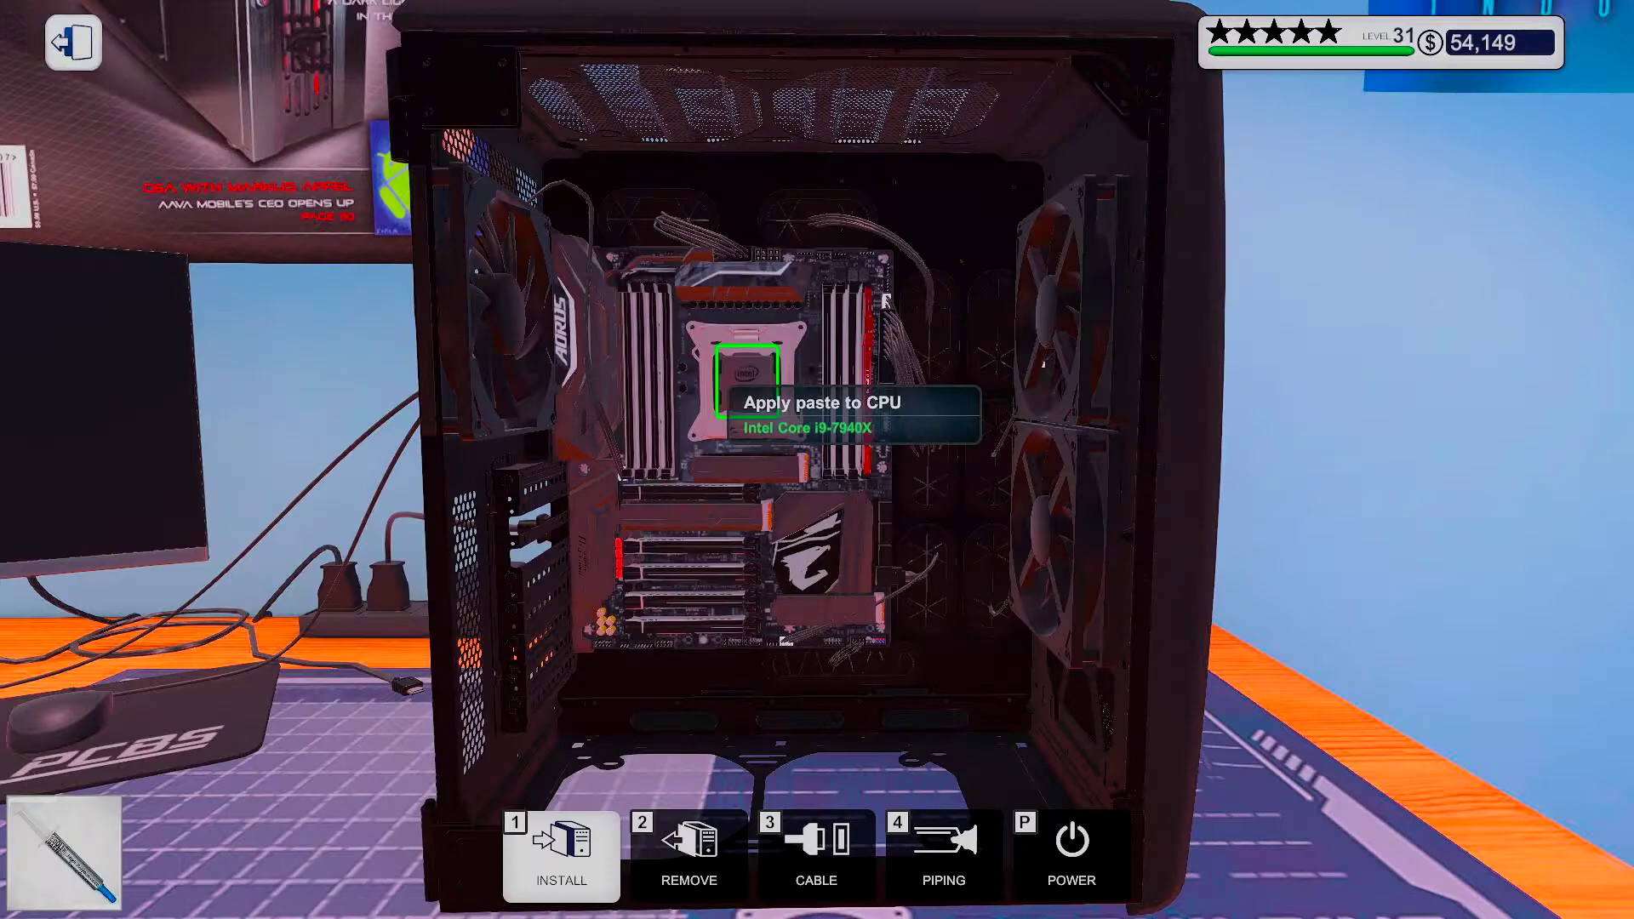
{"action": "left_click", "coordinate": [747, 381]}
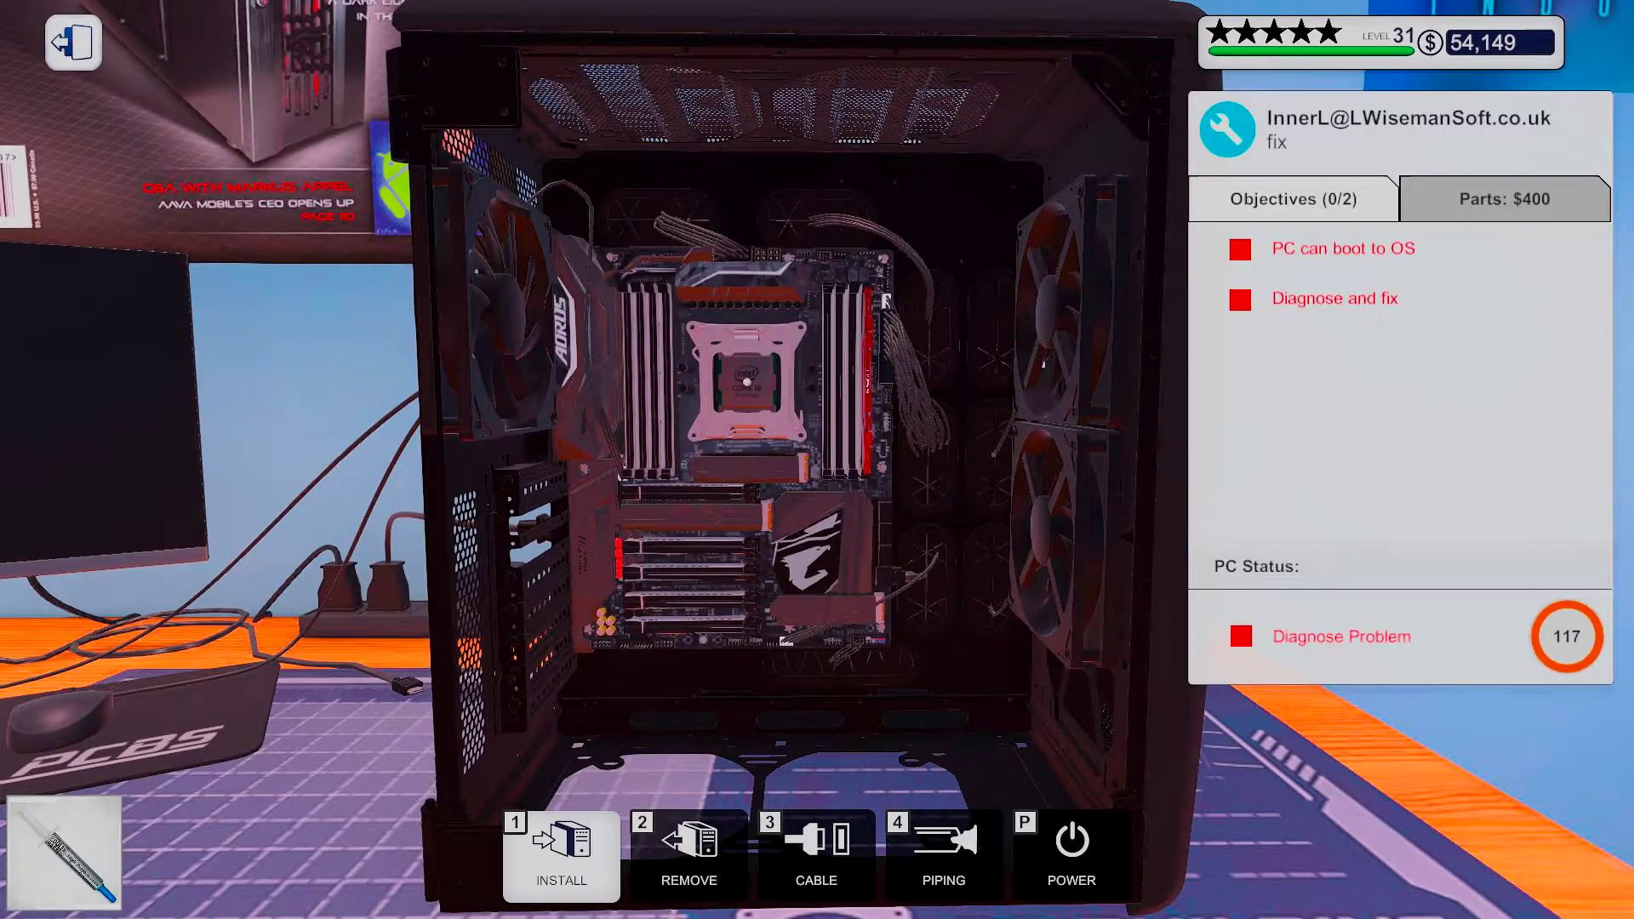
{"action": "key", "text": "Escape"}
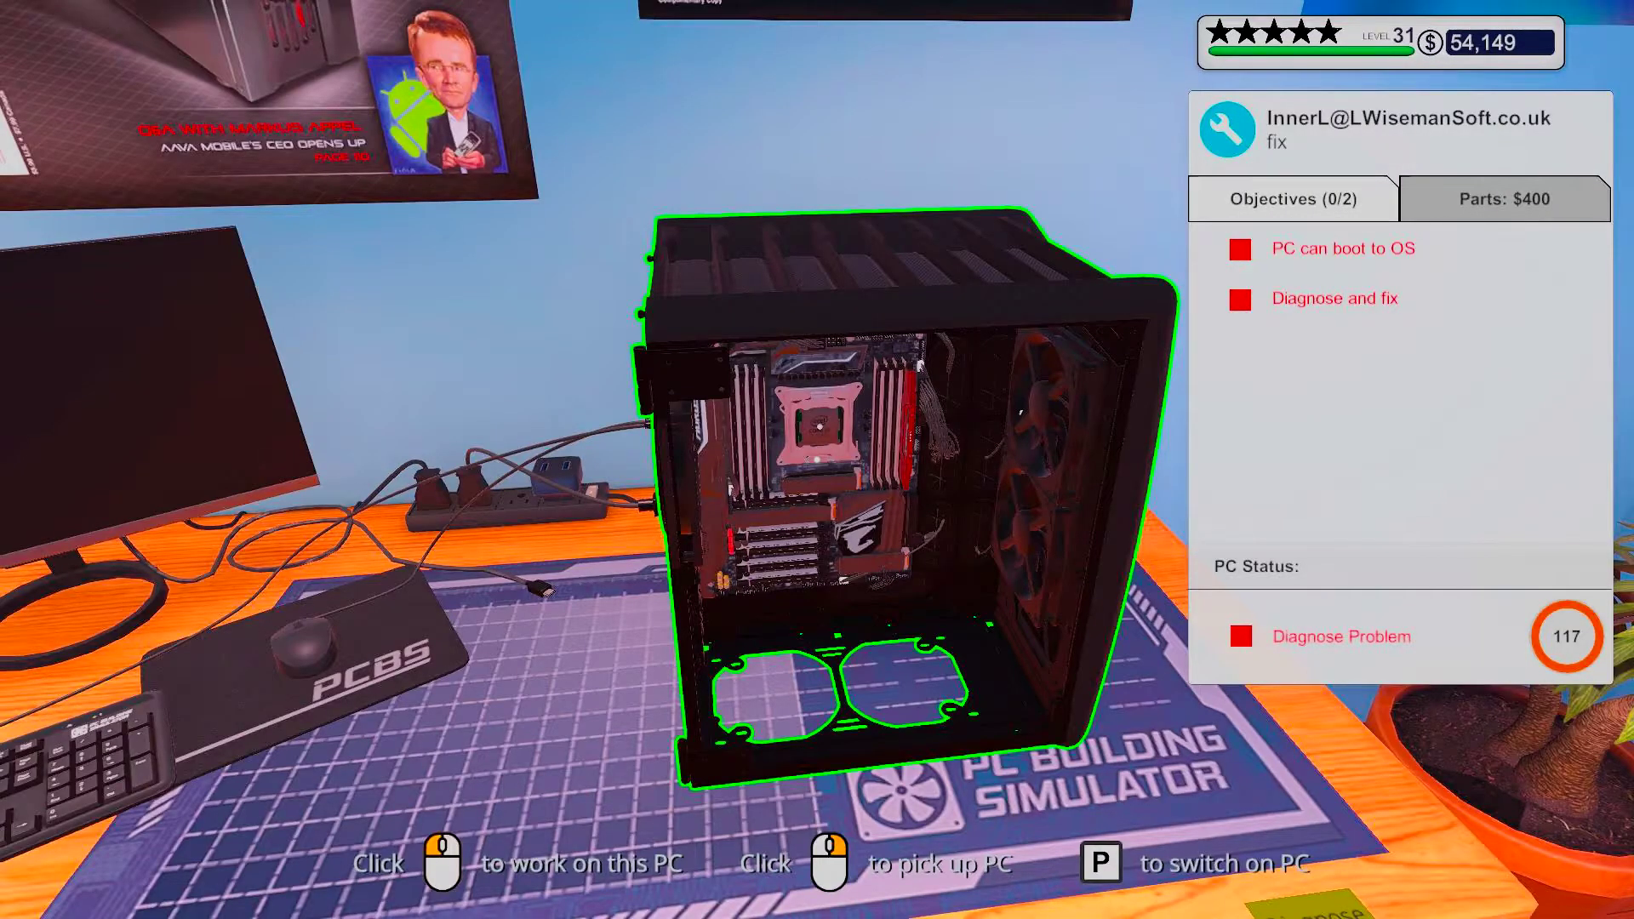
{"action": "key", "text": "w"}
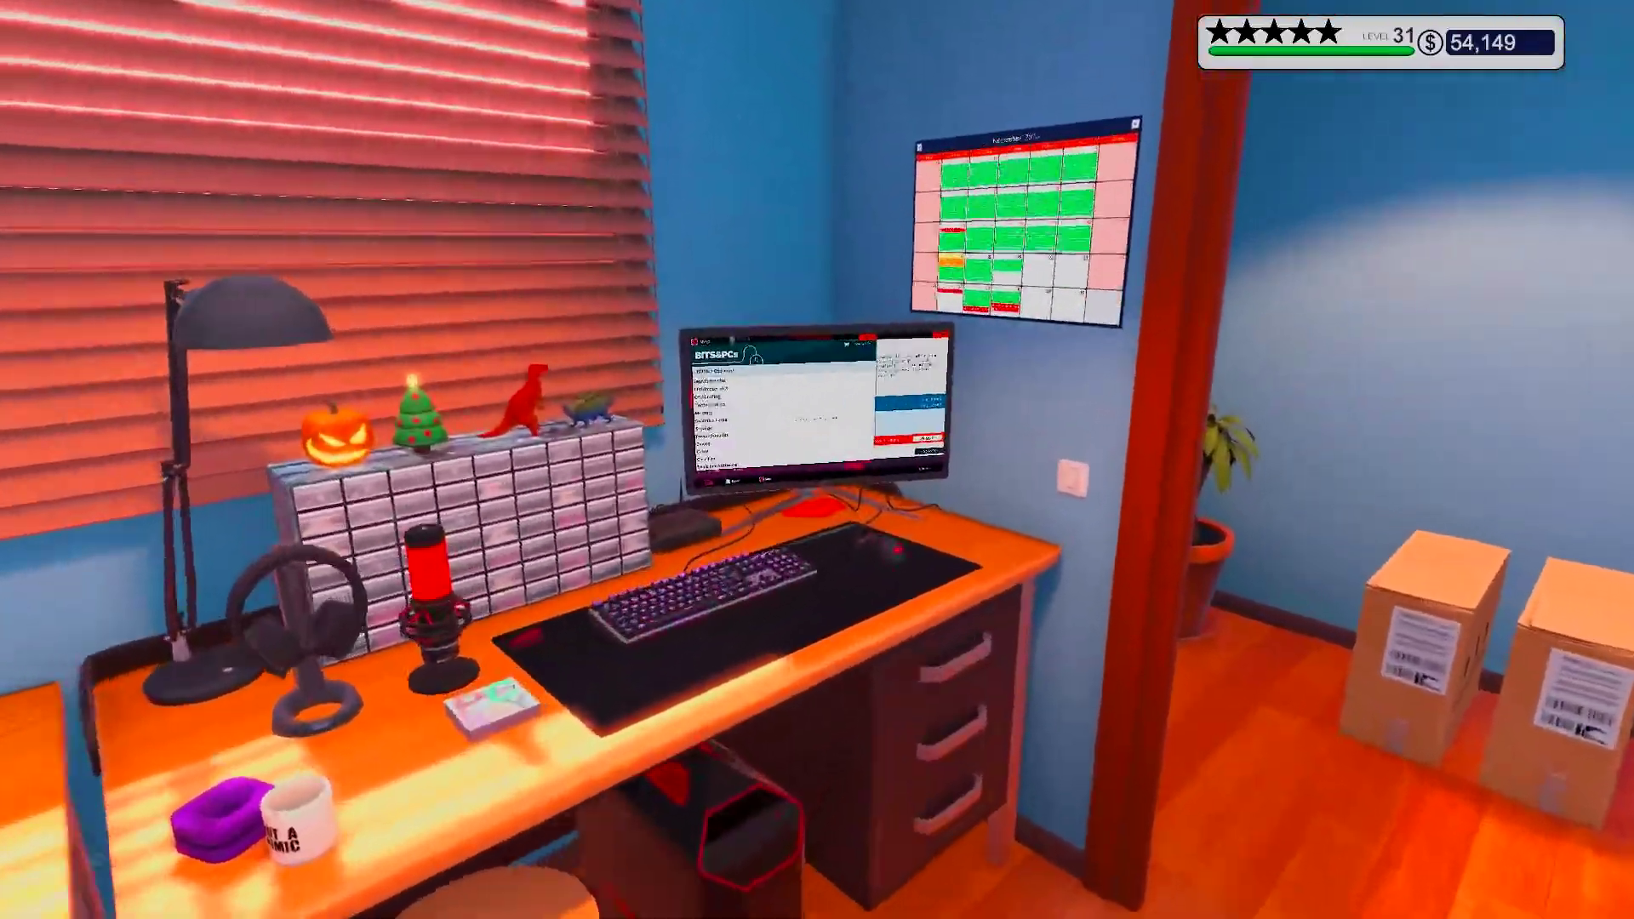
{"action": "left_click", "coordinate": [815, 406]}
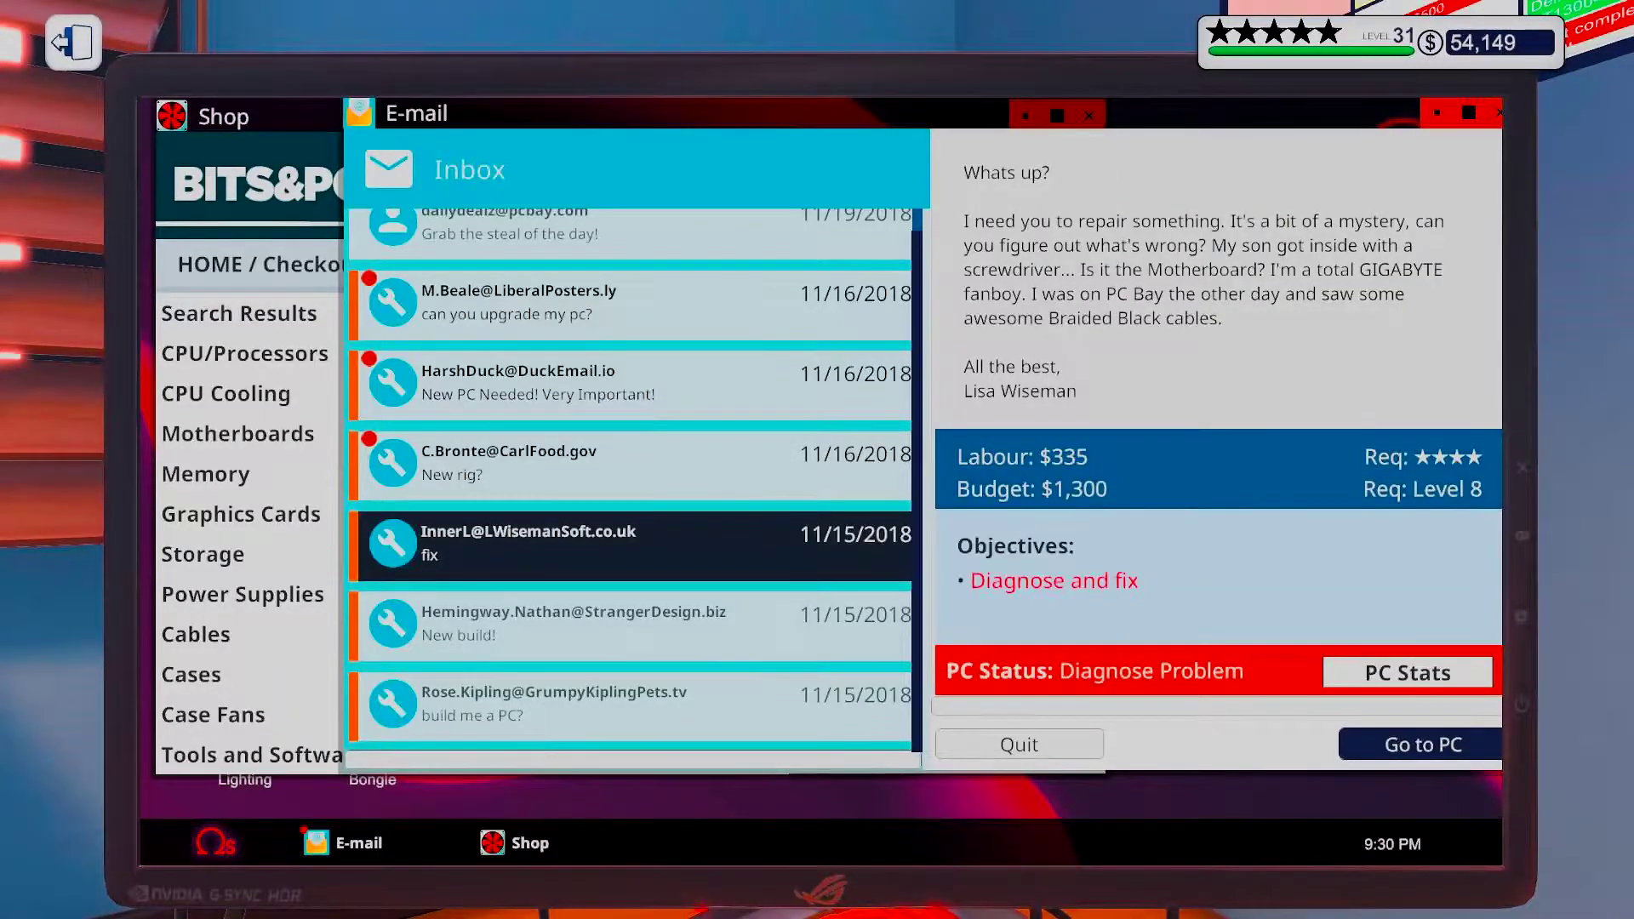
{"action": "key", "text": "Escape"}
{"action": "key", "text": "w"}
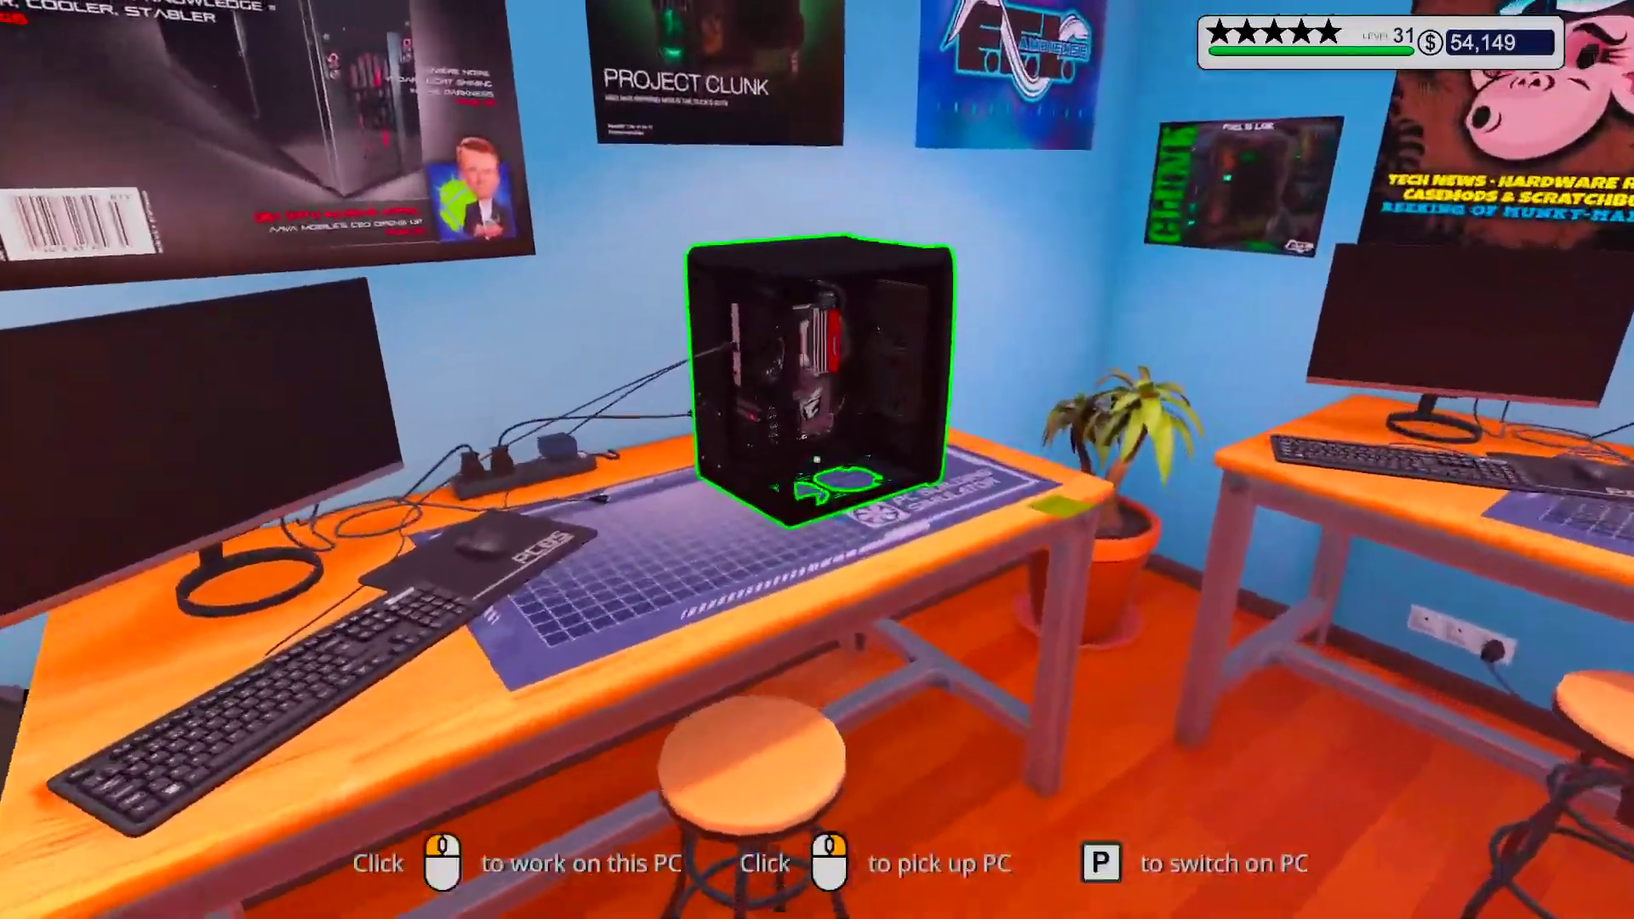
{"action": "left_click", "coordinate": [817, 461]}
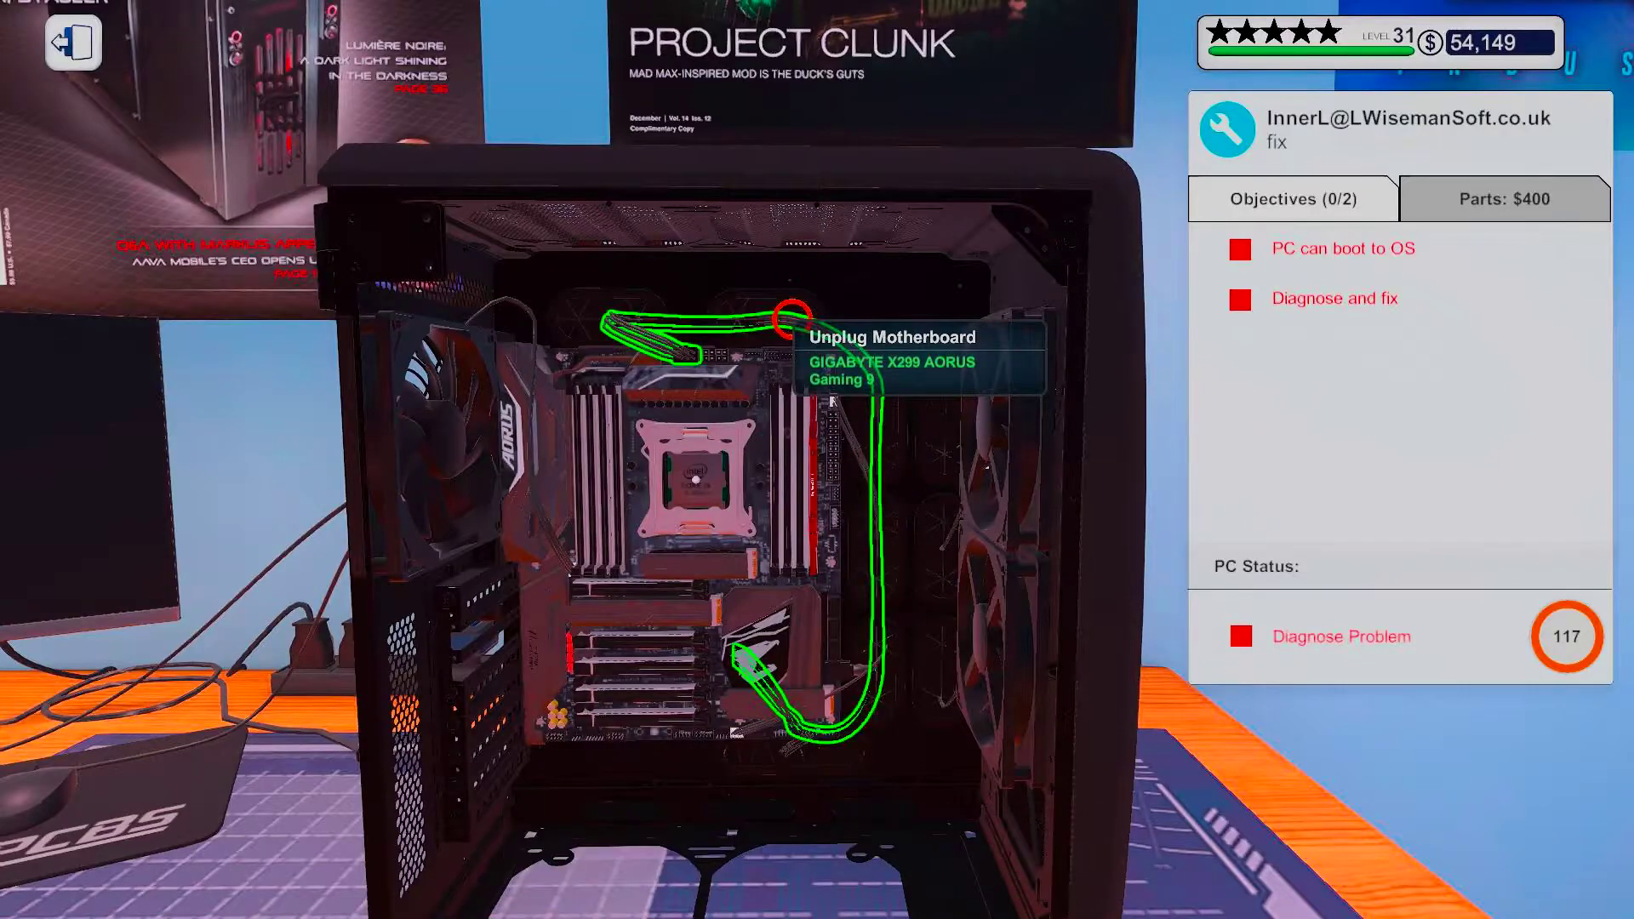
Unplug the motherboard cable and attach the front panel from inventory
{"action": "left_click", "coordinate": [789, 330]}
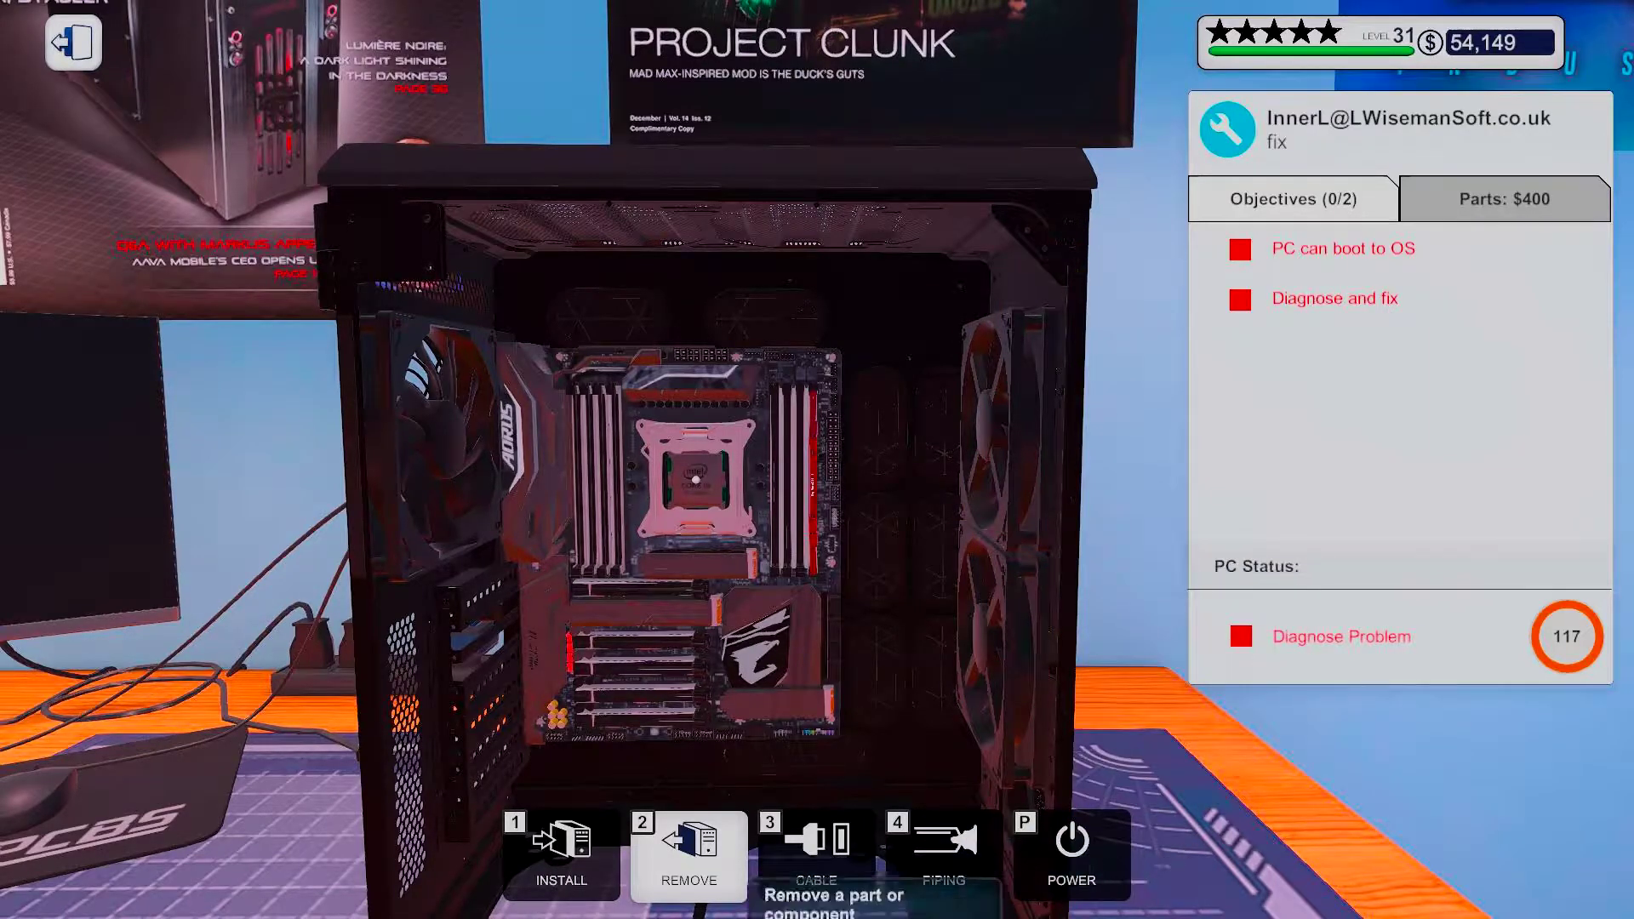
{"action": "left_click", "coordinate": [562, 848]}
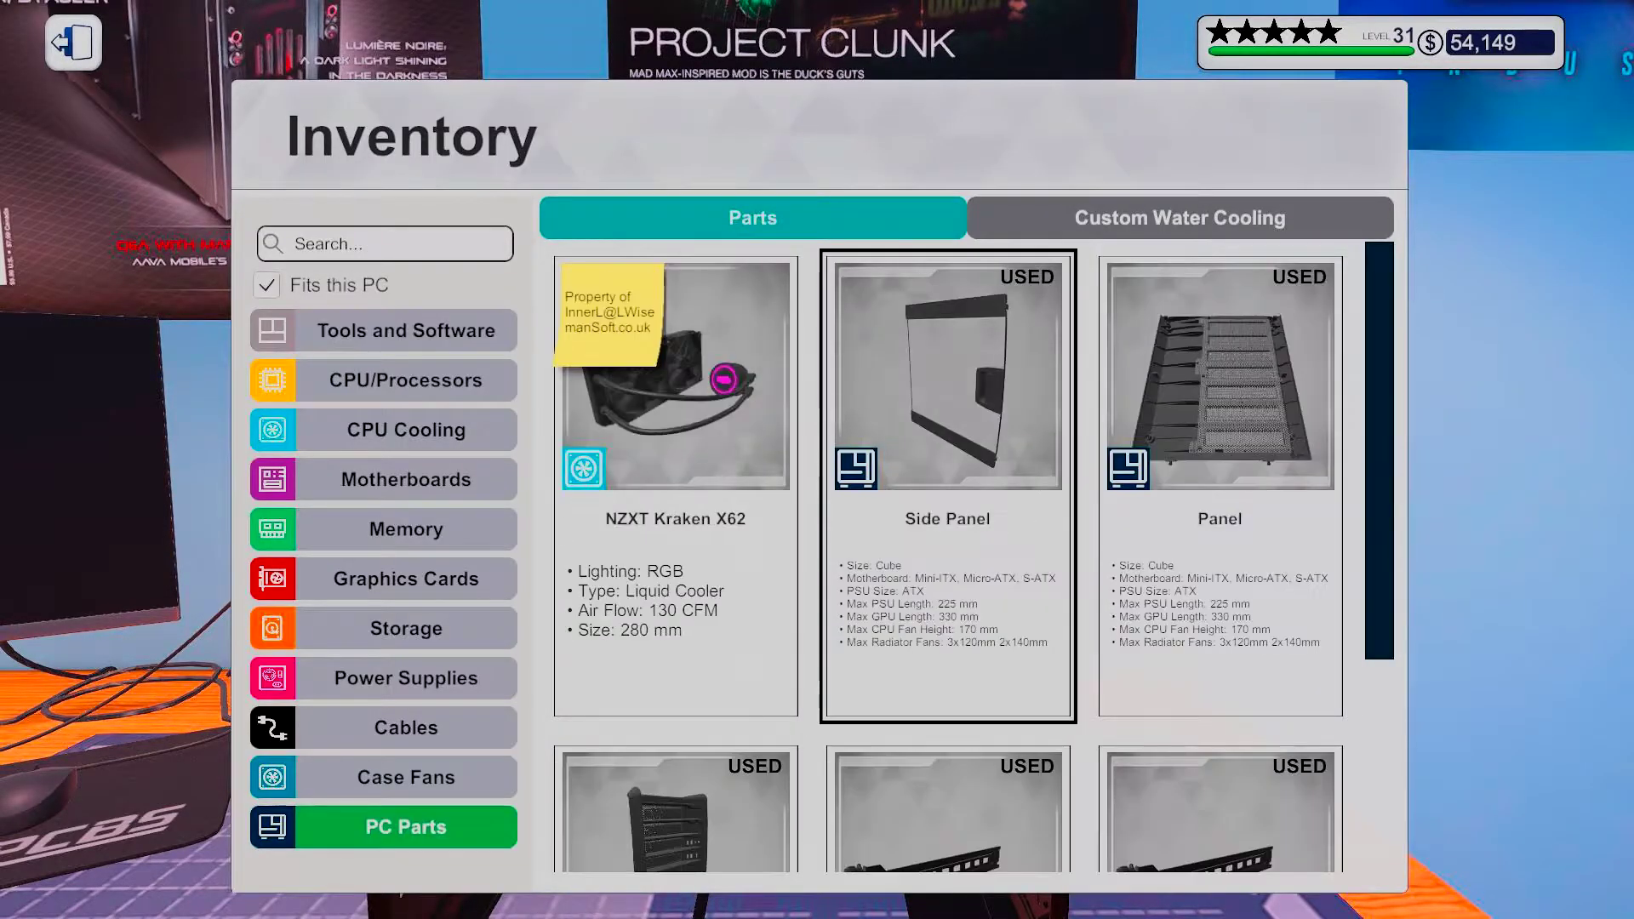
{"action": "scroll", "coordinate": [974, 557], "scroll_direction": "down", "scroll_amount": 2}
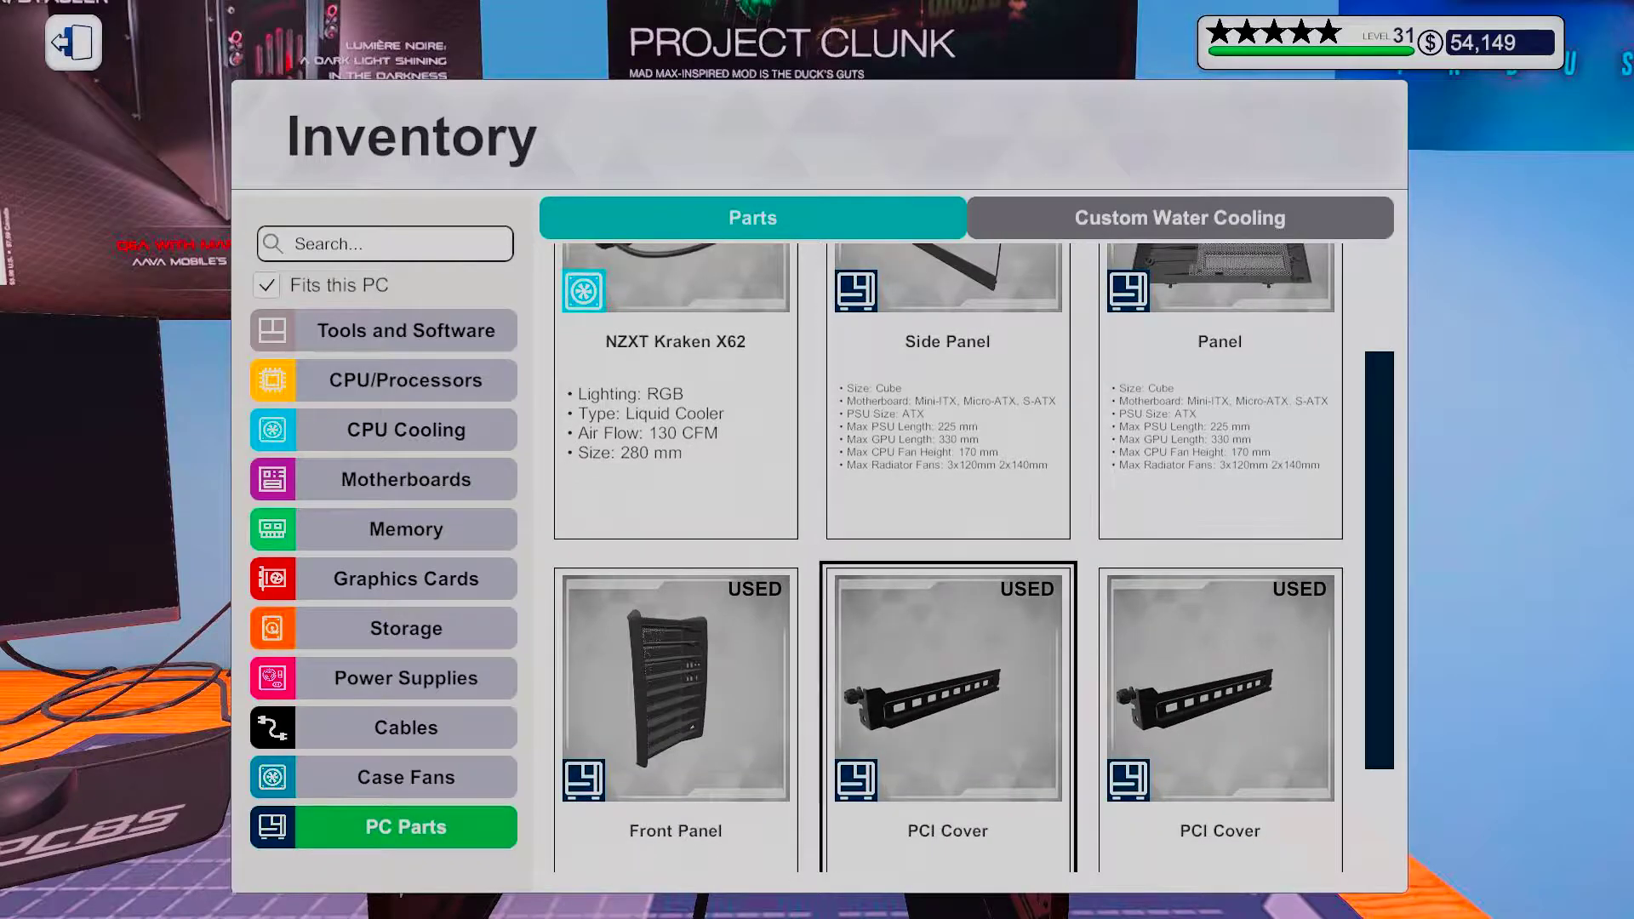
{"action": "scroll", "coordinate": [676, 690], "scroll_direction": "down", "scroll_amount": 2}
{"action": "left_click", "coordinate": [676, 664]}
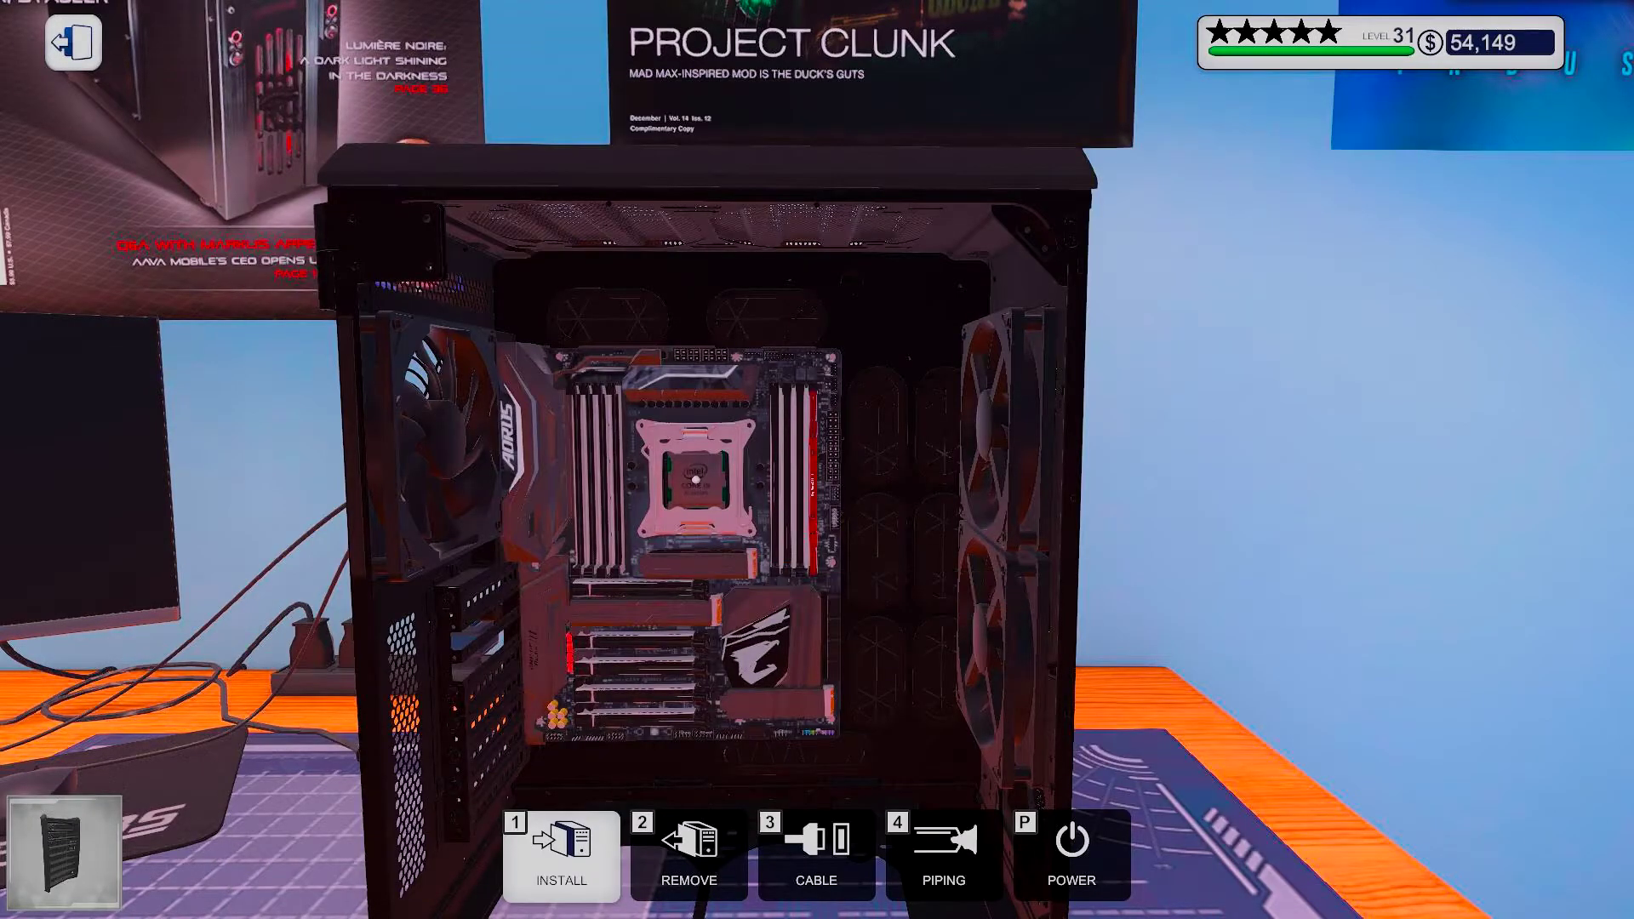
{"action": "left_click", "coordinate": [1085, 587]}
Rotate the case to its motherboard side and switch to cable-connecting mode
{"action": "key", "text": "2"}
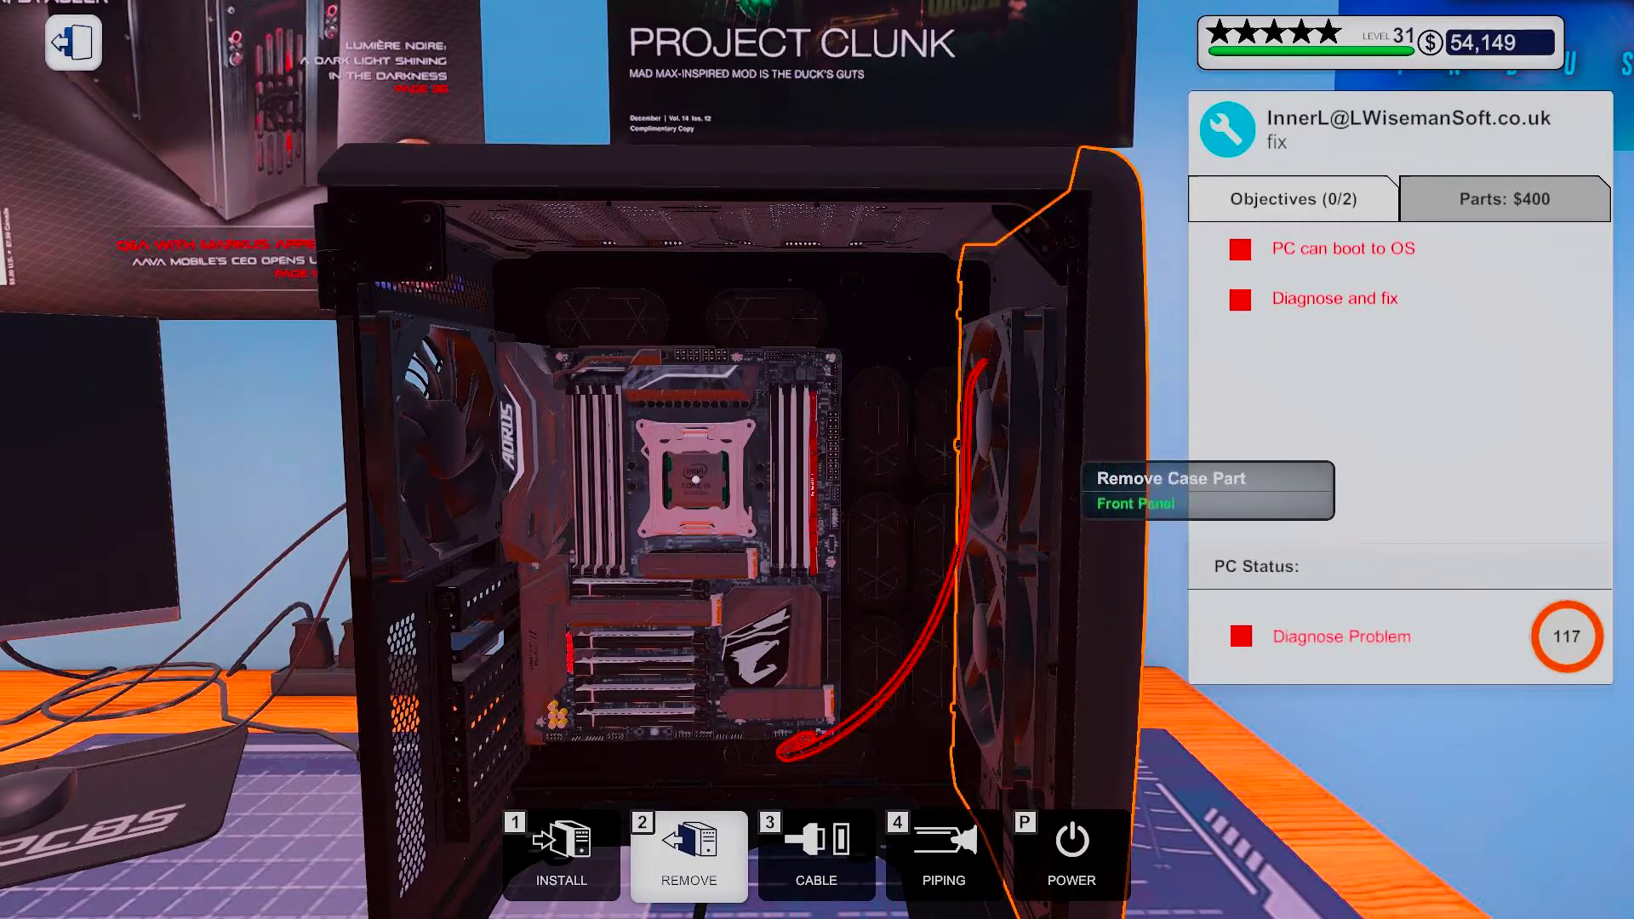
{"action": "key", "text": "Left"}
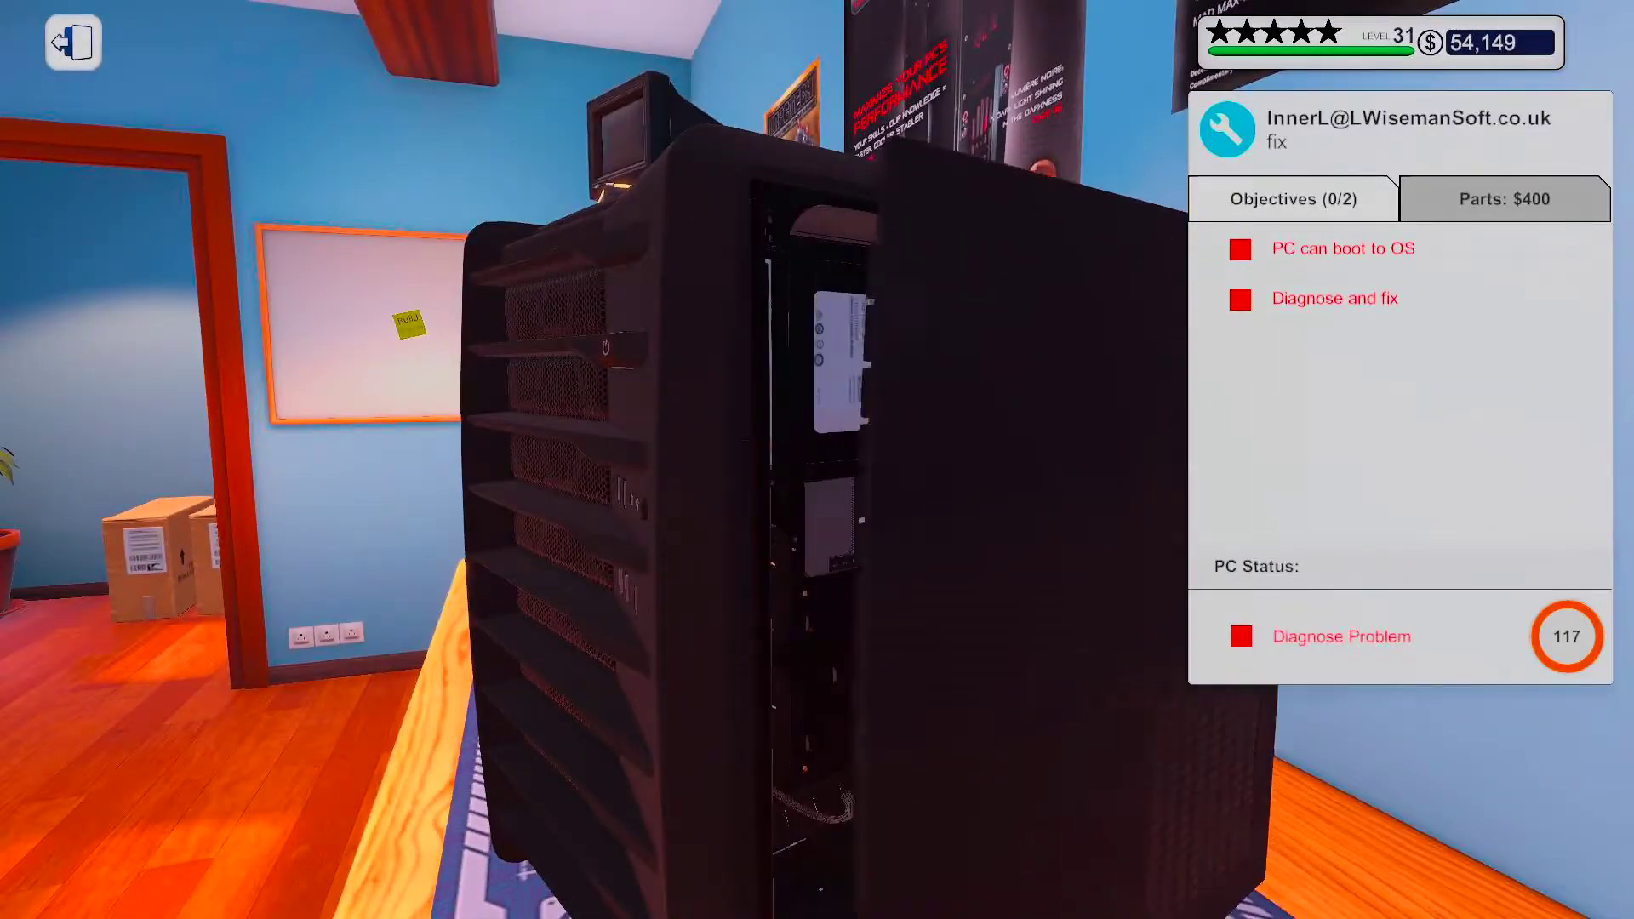
{"action": "key", "text": "Right"}
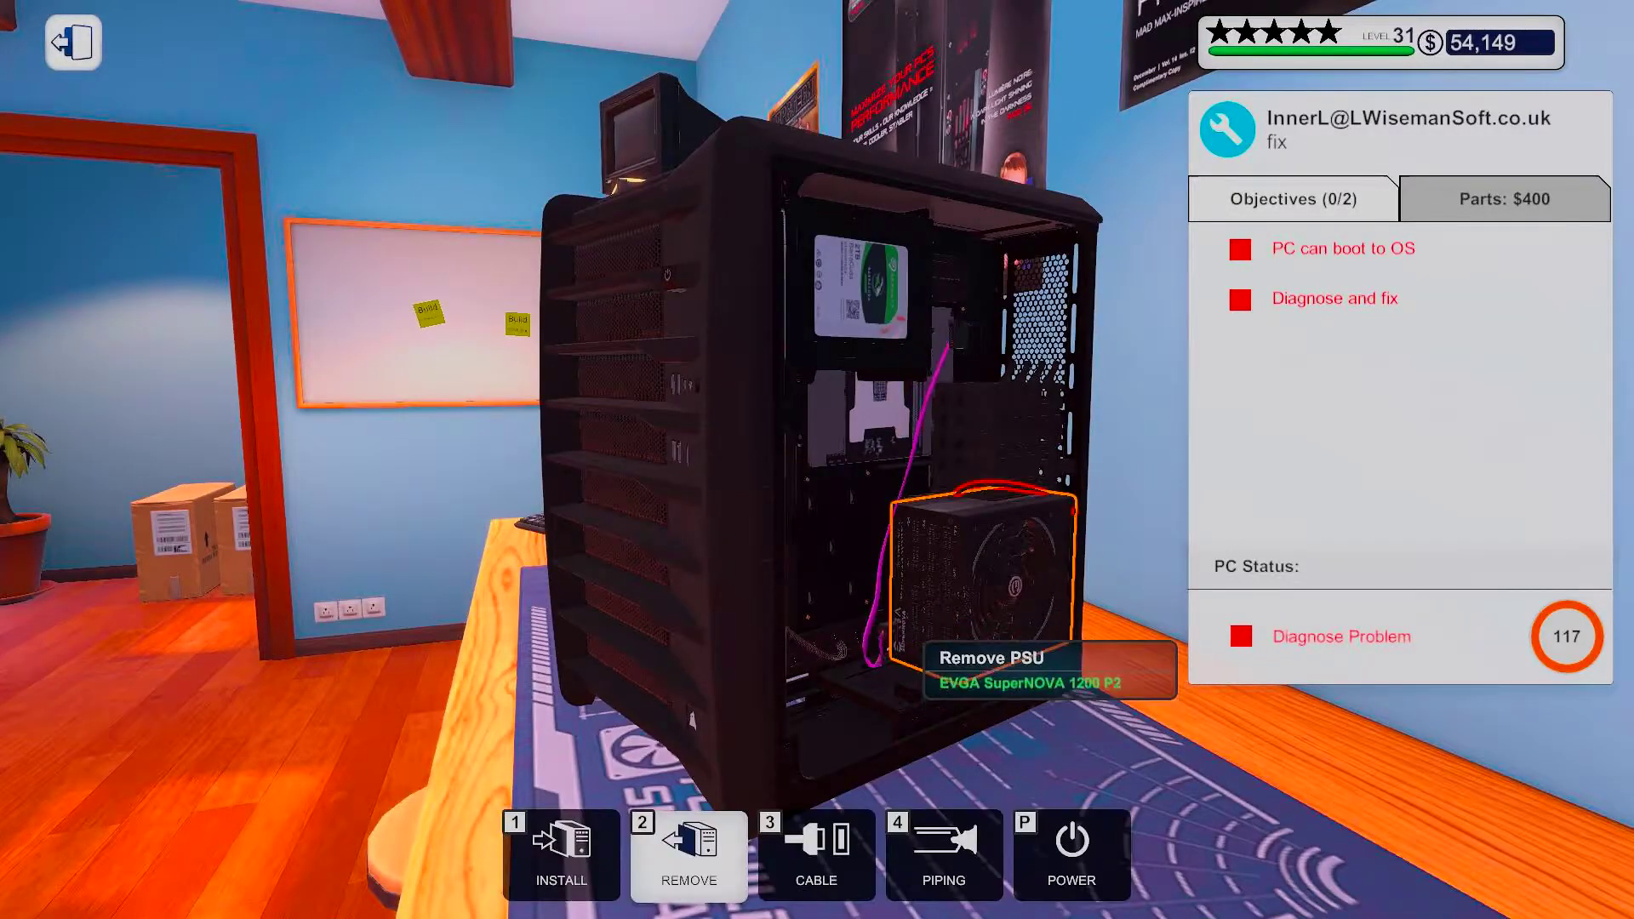
{"action": "key", "text": "Right"}
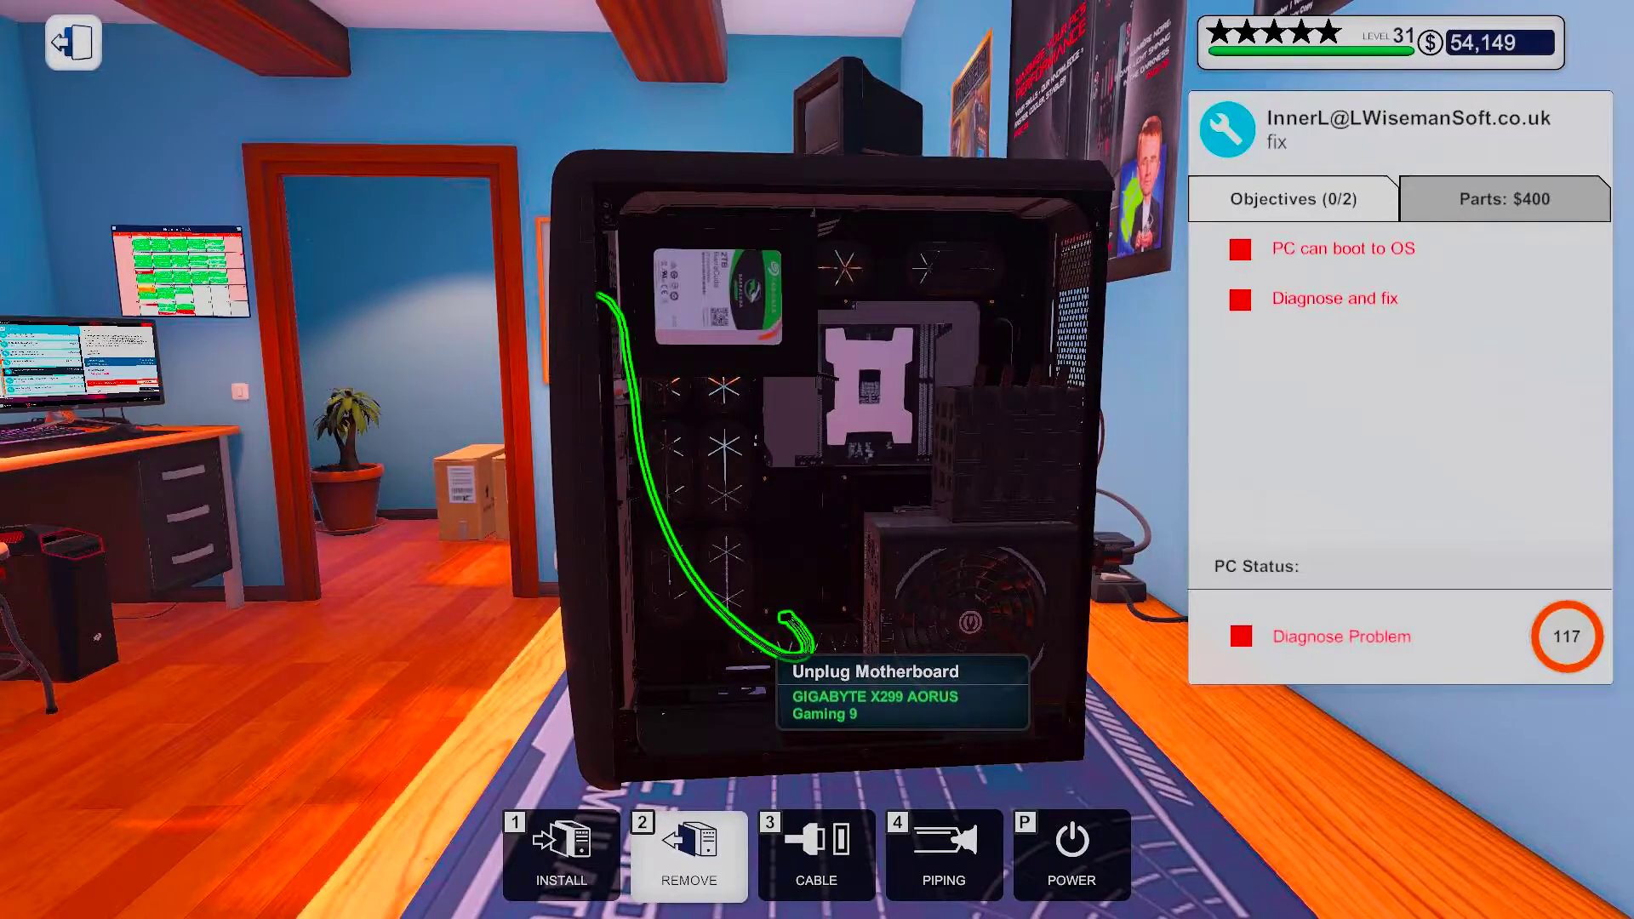
{"action": "key", "text": "Right"}
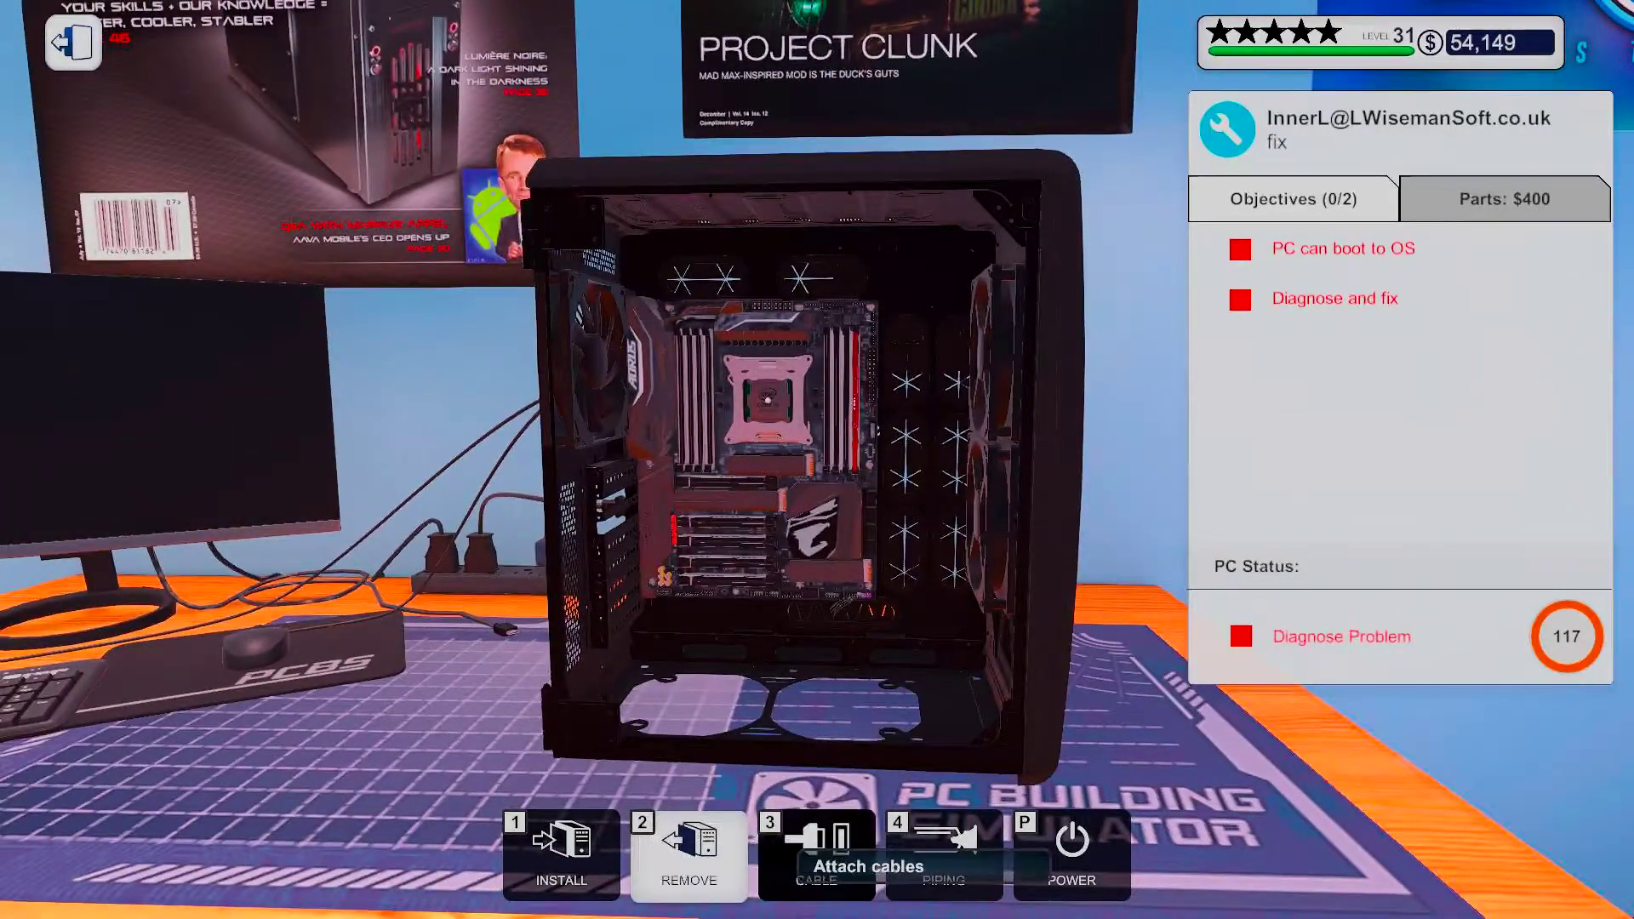
{"action": "left_click", "coordinate": [815, 848]}
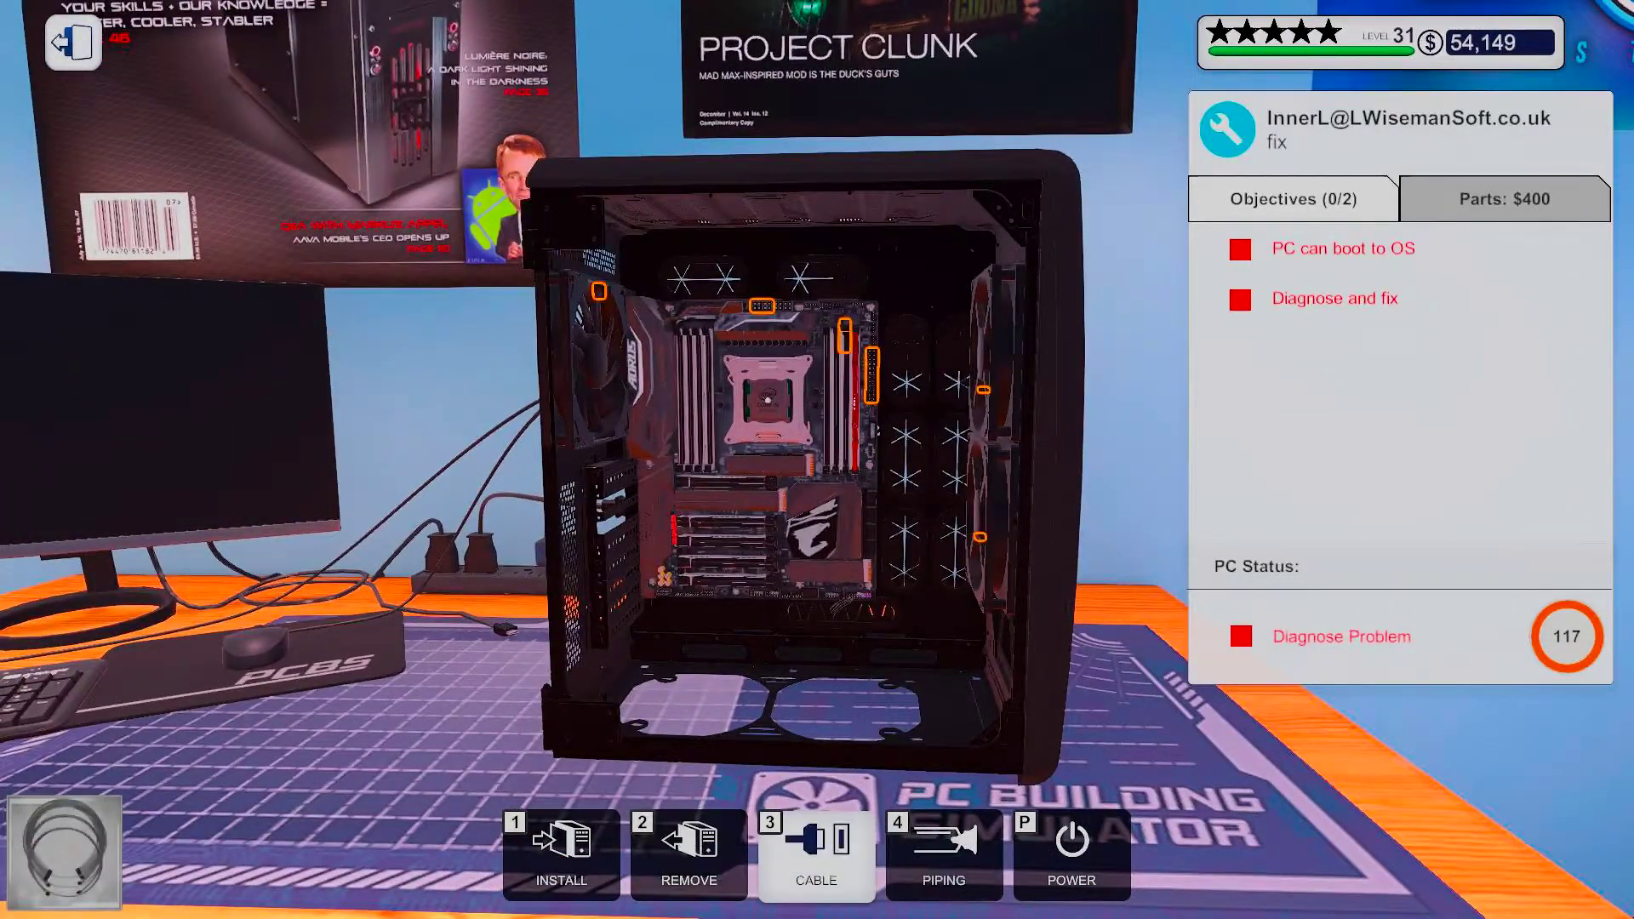
Take the Sleeved Braided Plain Black cable set from the Cables inventory
{"action": "key", "text": "i"}
{"action": "scroll", "coordinate": [975, 556], "scroll_direction": "down", "scroll_amount": 2}
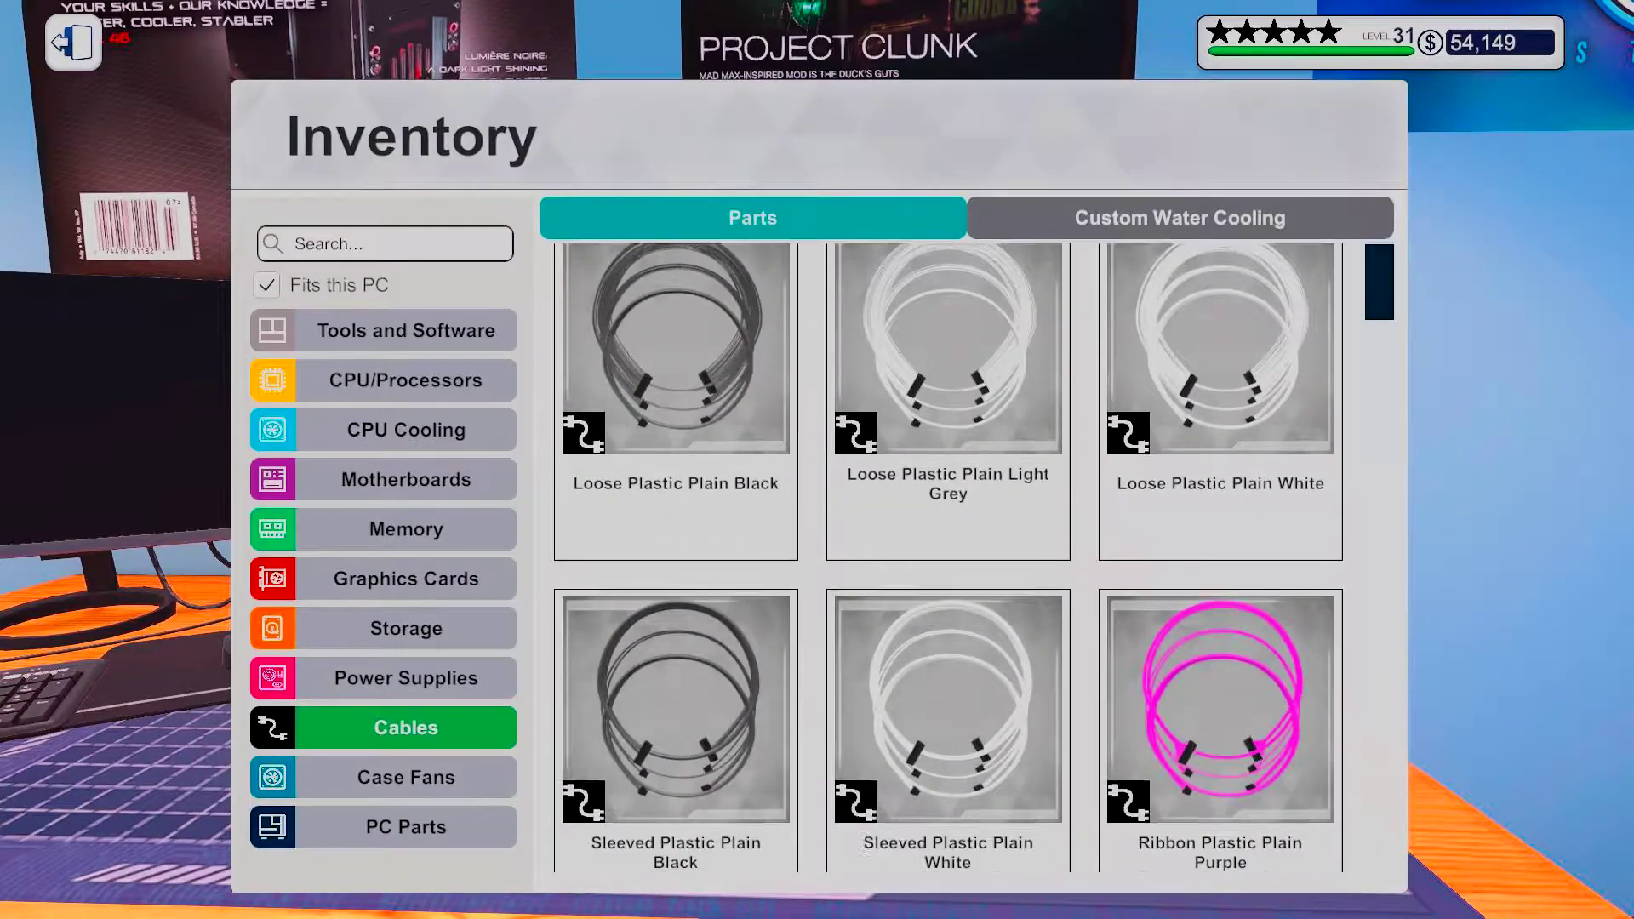
{"action": "scroll", "coordinate": [676, 581], "scroll_direction": "down", "scroll_amount": 3}
{"action": "scroll", "coordinate": [675, 581], "scroll_direction": "down", "scroll_amount": 3}
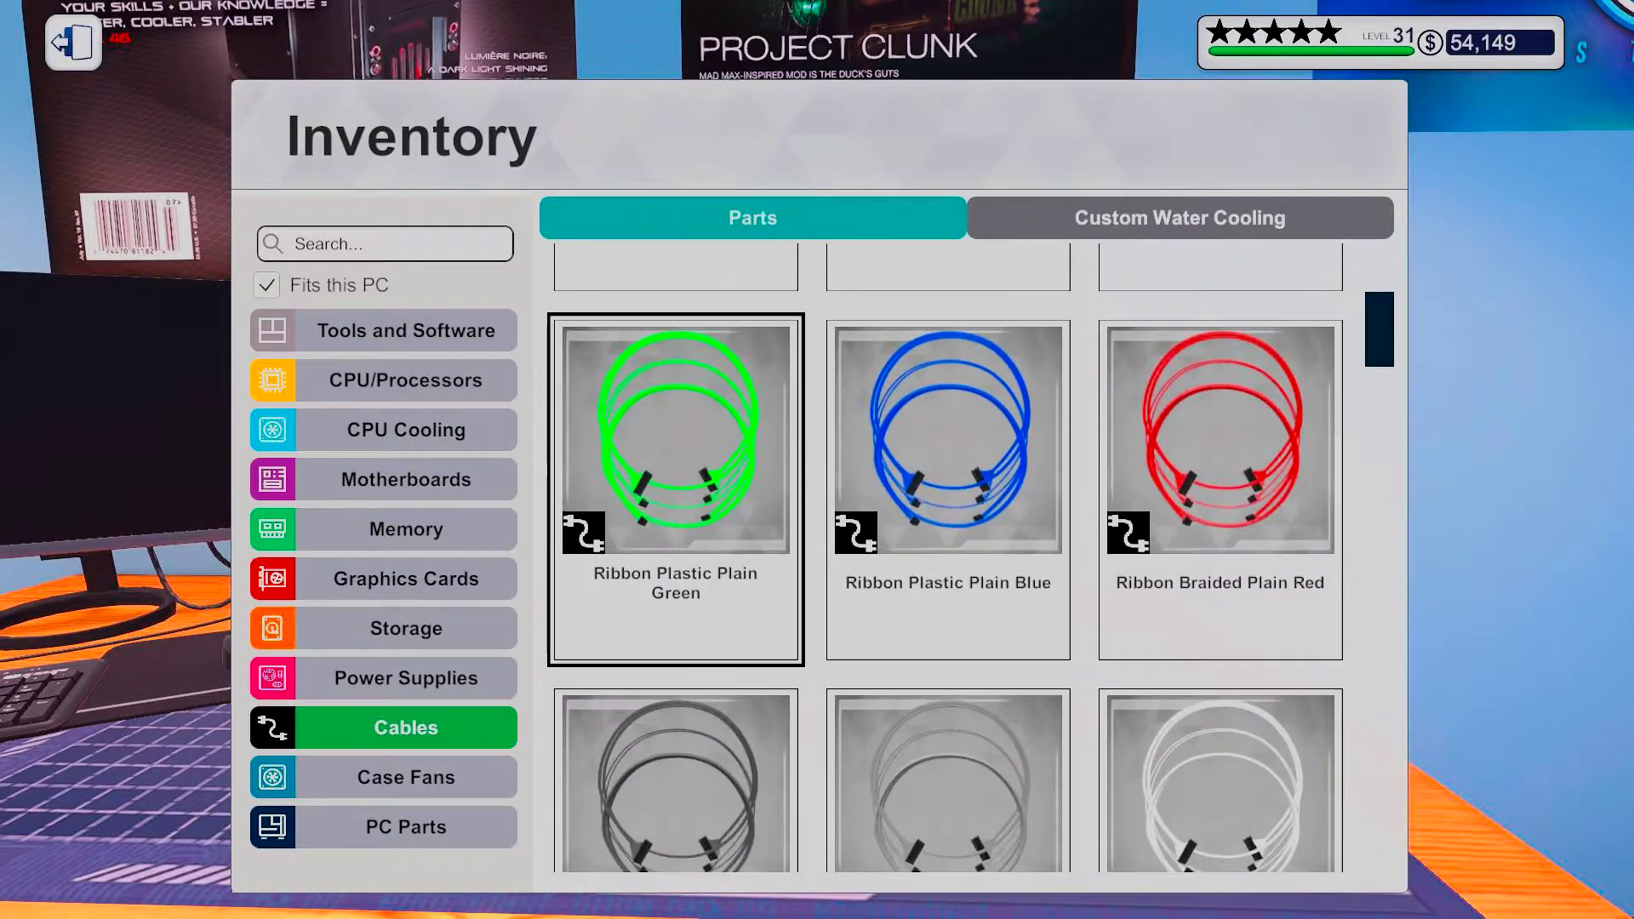
{"action": "scroll", "coordinate": [675, 581], "scroll_direction": "down", "scroll_amount": 2}
{"action": "scroll", "coordinate": [675, 580], "scroll_direction": "down", "scroll_amount": 3}
{"action": "scroll", "coordinate": [675, 581], "scroll_direction": "down", "scroll_amount": 2}
{"action": "scroll", "coordinate": [676, 581], "scroll_direction": "down", "scroll_amount": 2}
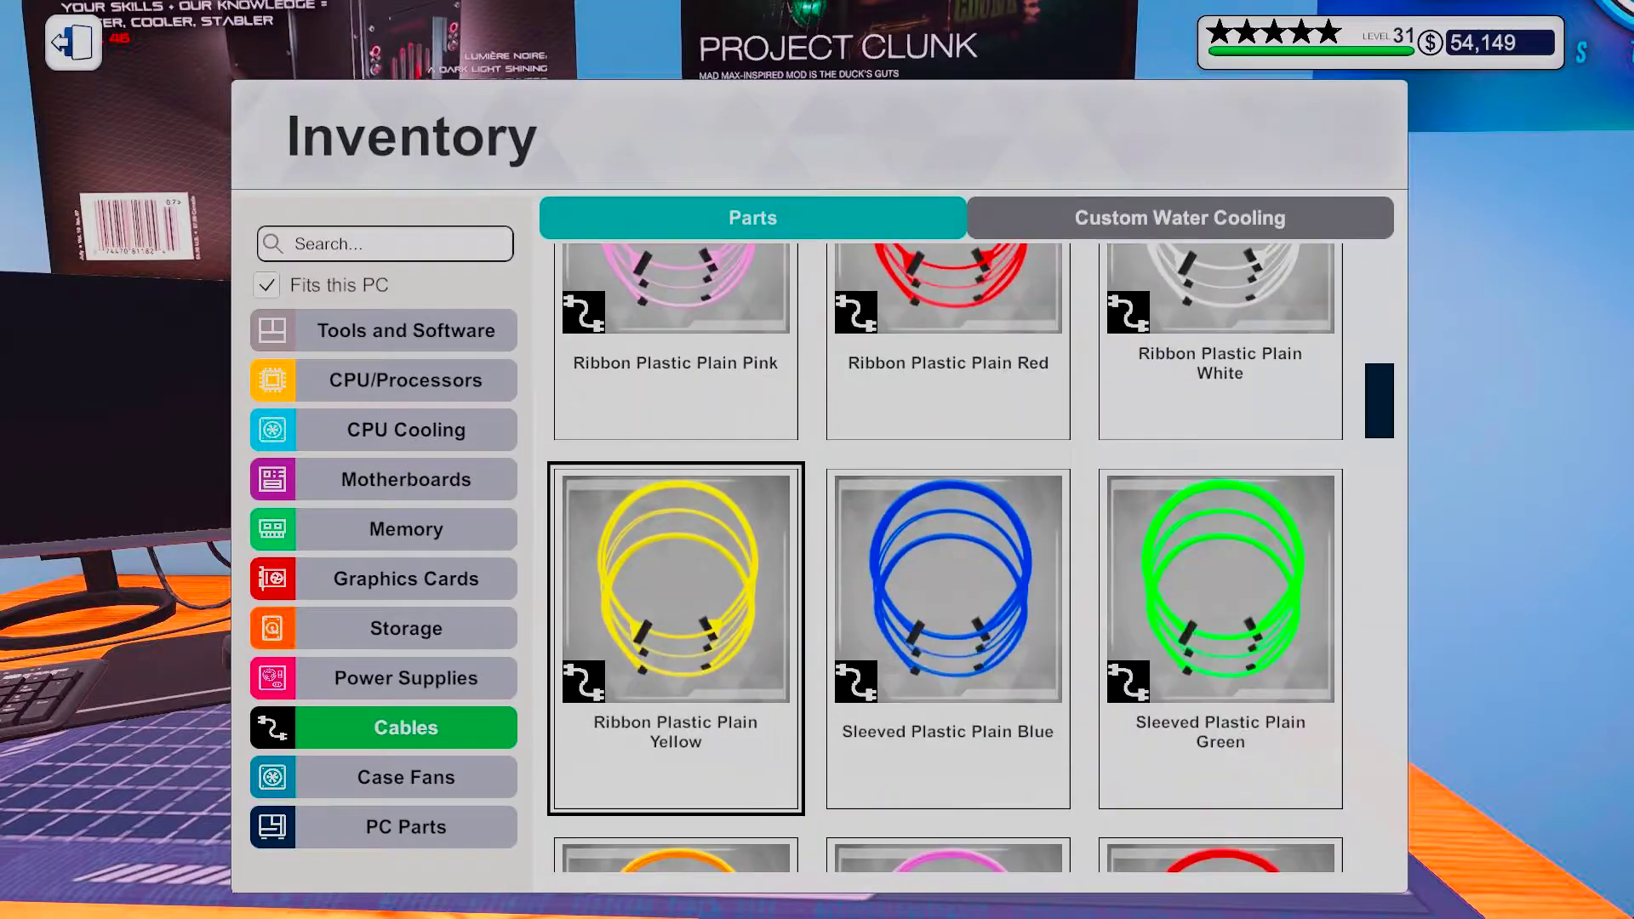
{"action": "scroll", "coordinate": [676, 581], "scroll_direction": "down", "scroll_amount": 2}
{"action": "scroll", "coordinate": [675, 581], "scroll_direction": "down", "scroll_amount": 3}
{"action": "scroll", "coordinate": [675, 581], "scroll_direction": "down", "scroll_amount": 3}
{"action": "scroll", "coordinate": [675, 582], "scroll_direction": "down", "scroll_amount": 3}
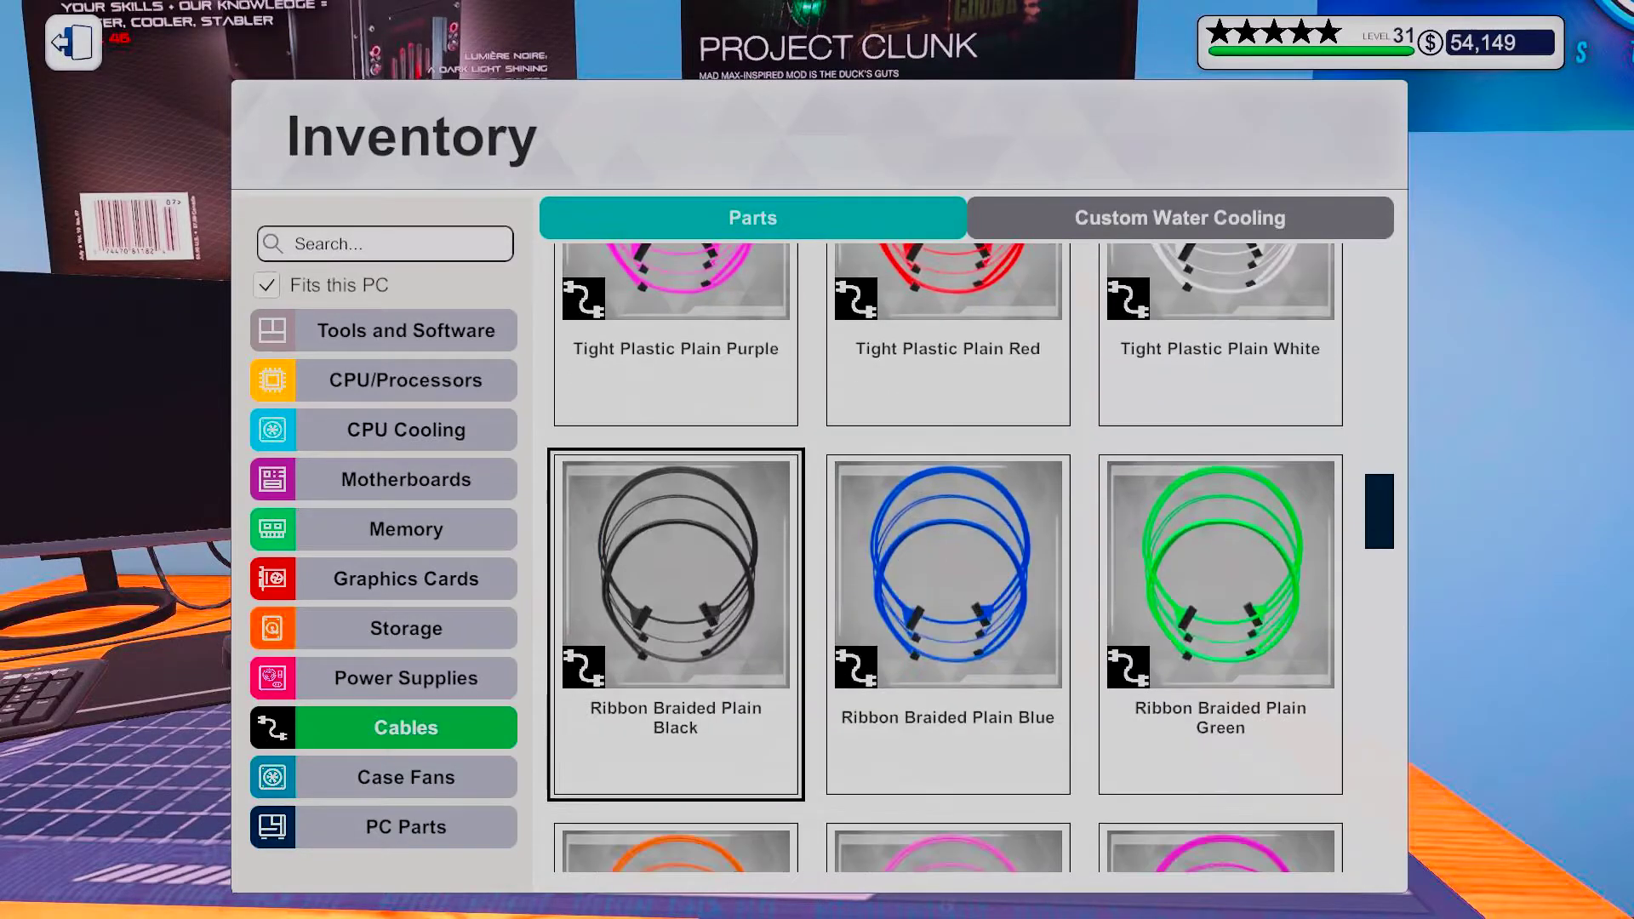
{"action": "scroll", "coordinate": [675, 581], "scroll_direction": "down", "scroll_amount": 2}
{"action": "scroll", "coordinate": [676, 580], "scroll_direction": "down", "scroll_amount": 2}
{"action": "scroll", "coordinate": [676, 581], "scroll_direction": "down", "scroll_amount": 2}
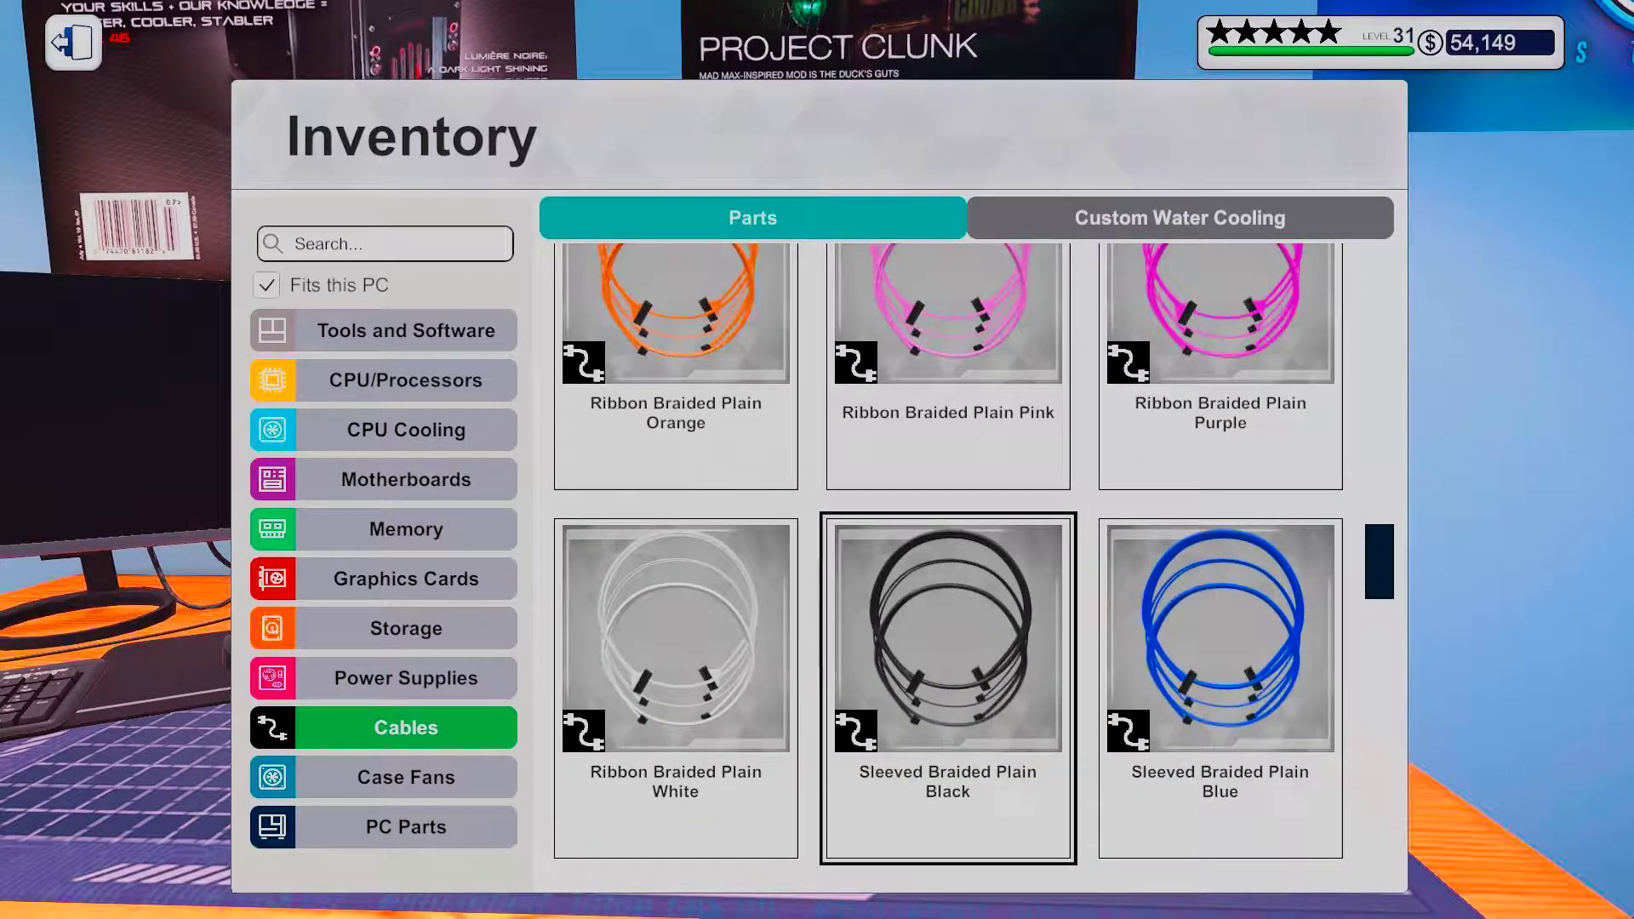
{"action": "left_click", "coordinate": [947, 689]}
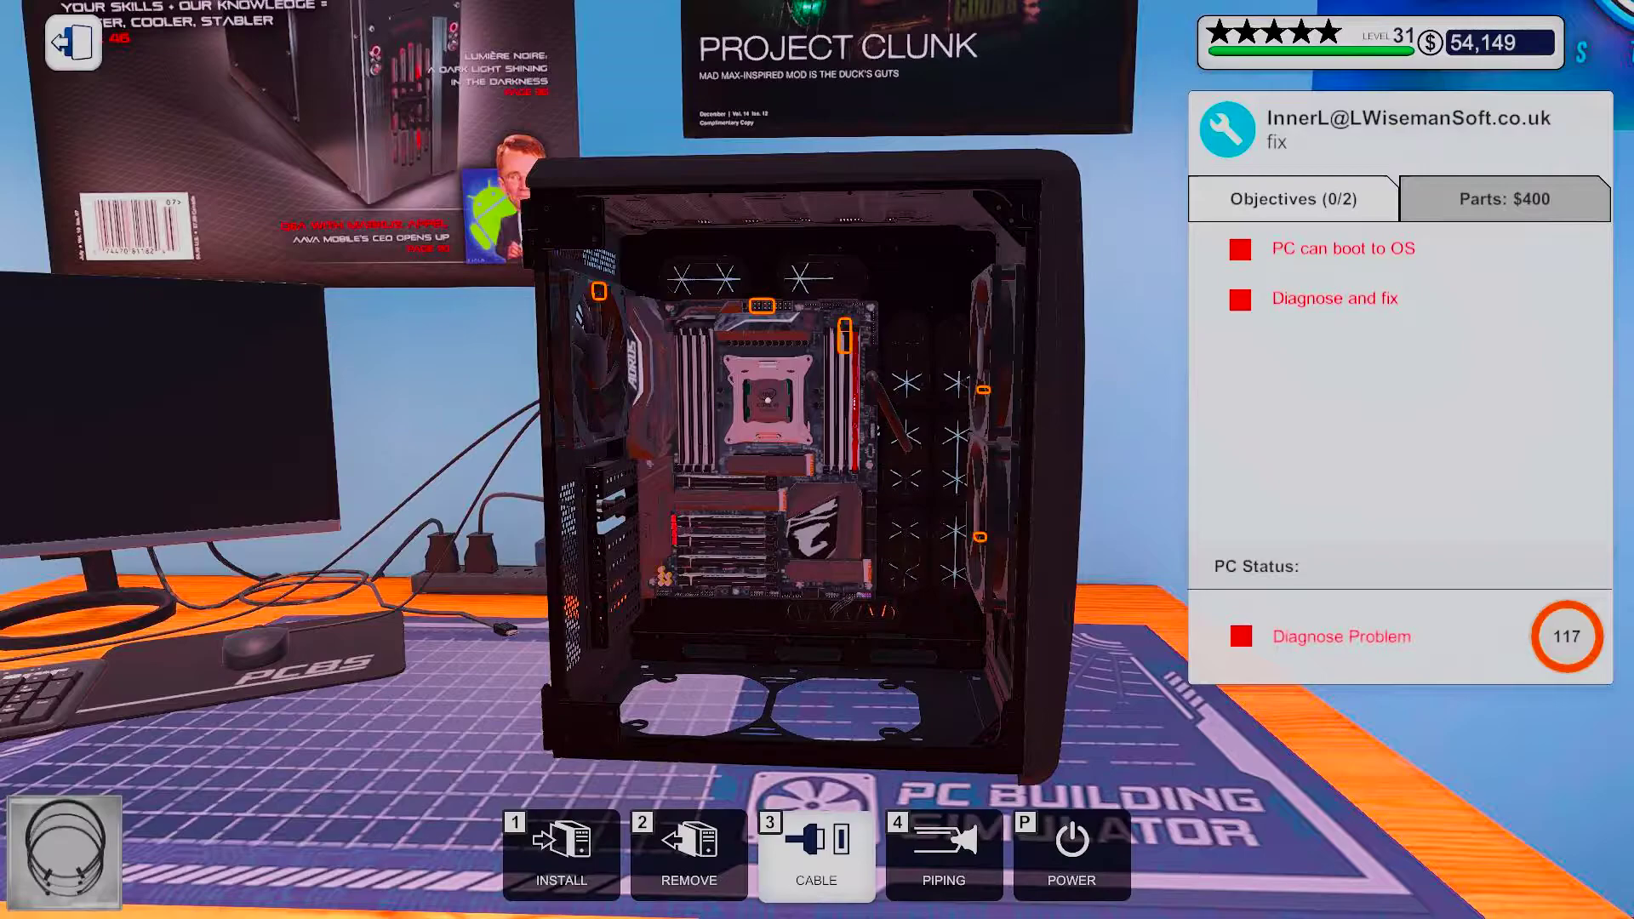
Wire the drive, motherboard header and Mortoni Heat Away 140 case fans with black cables
{"action": "left_click", "coordinate": [842, 342]}
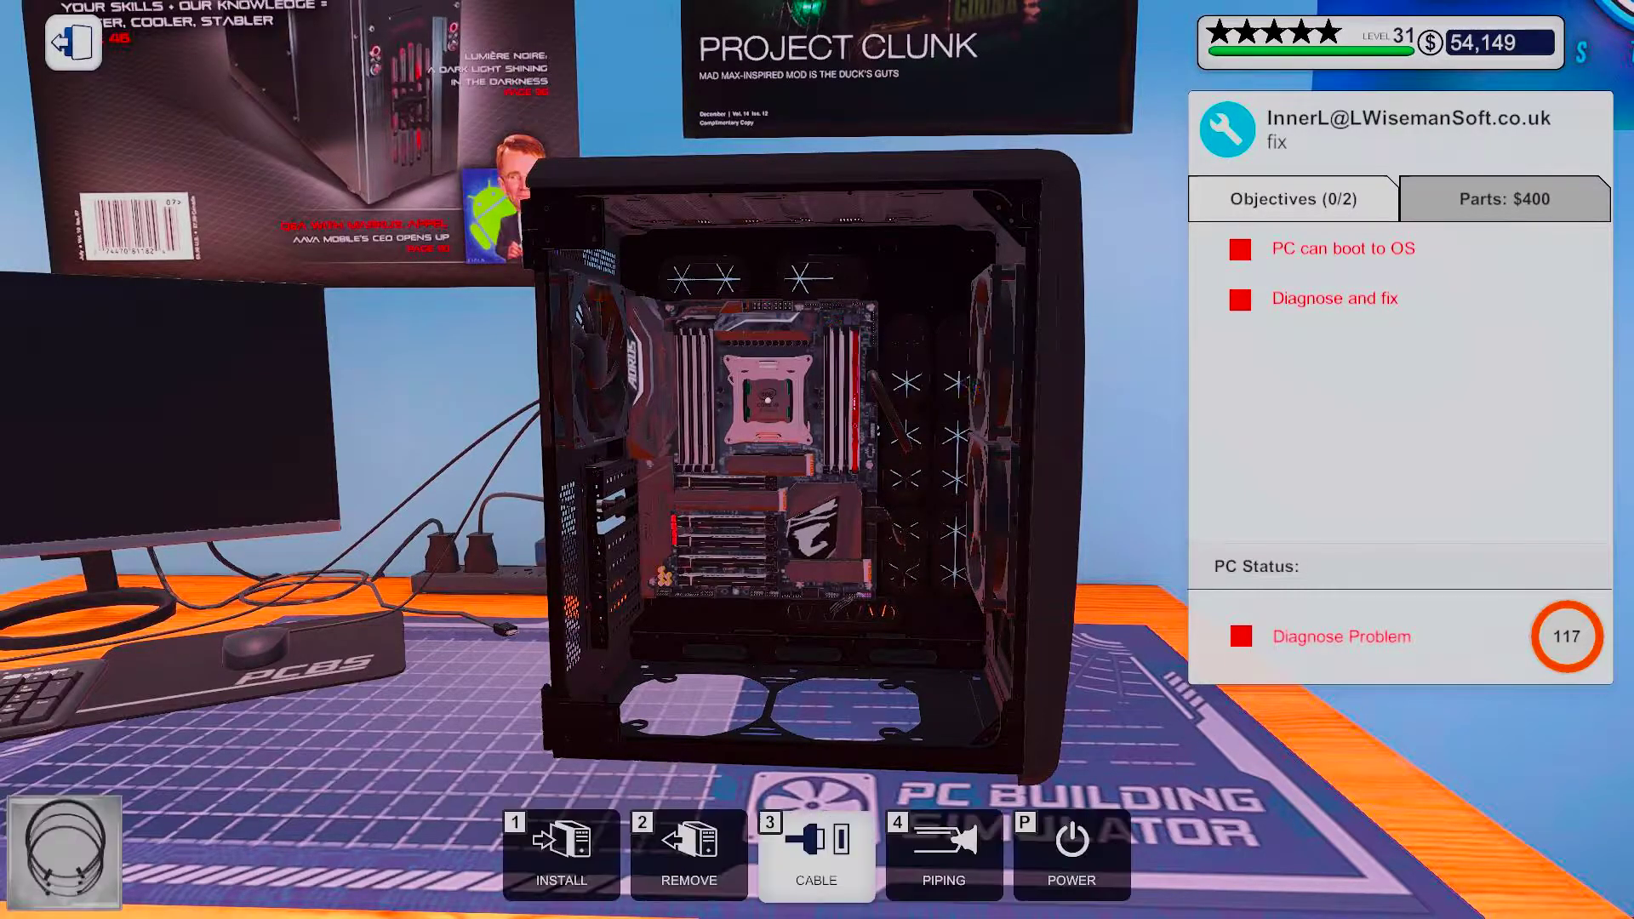
{"action": "left_click", "coordinate": [762, 306]}
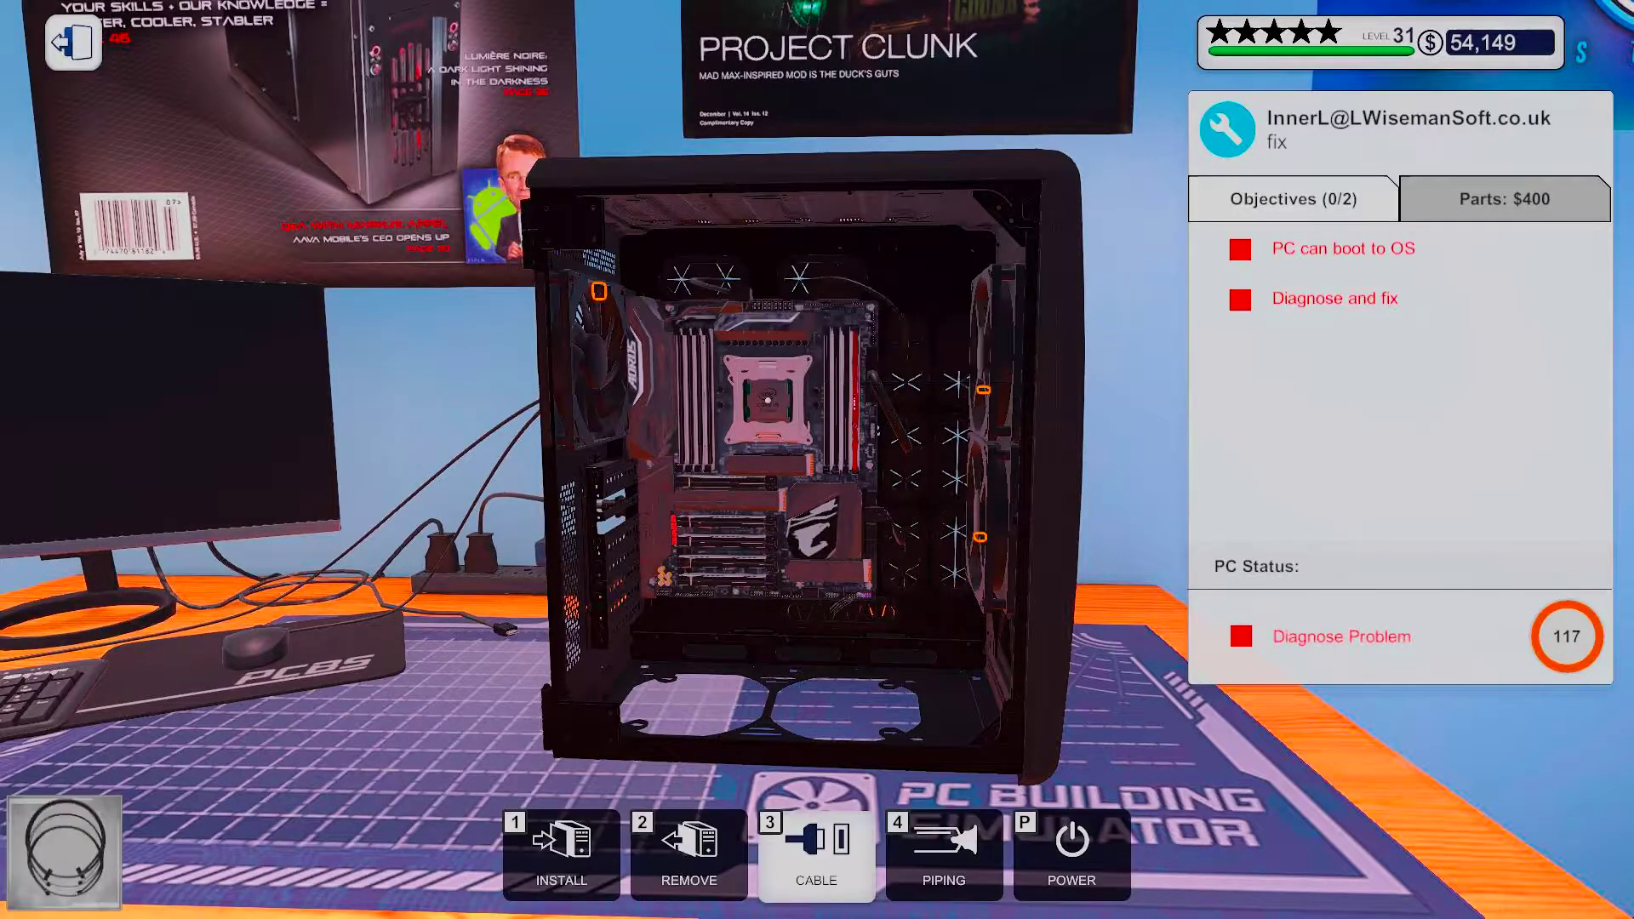
{"action": "left_click", "coordinate": [598, 291]}
{"action": "left_click", "coordinate": [982, 389]}
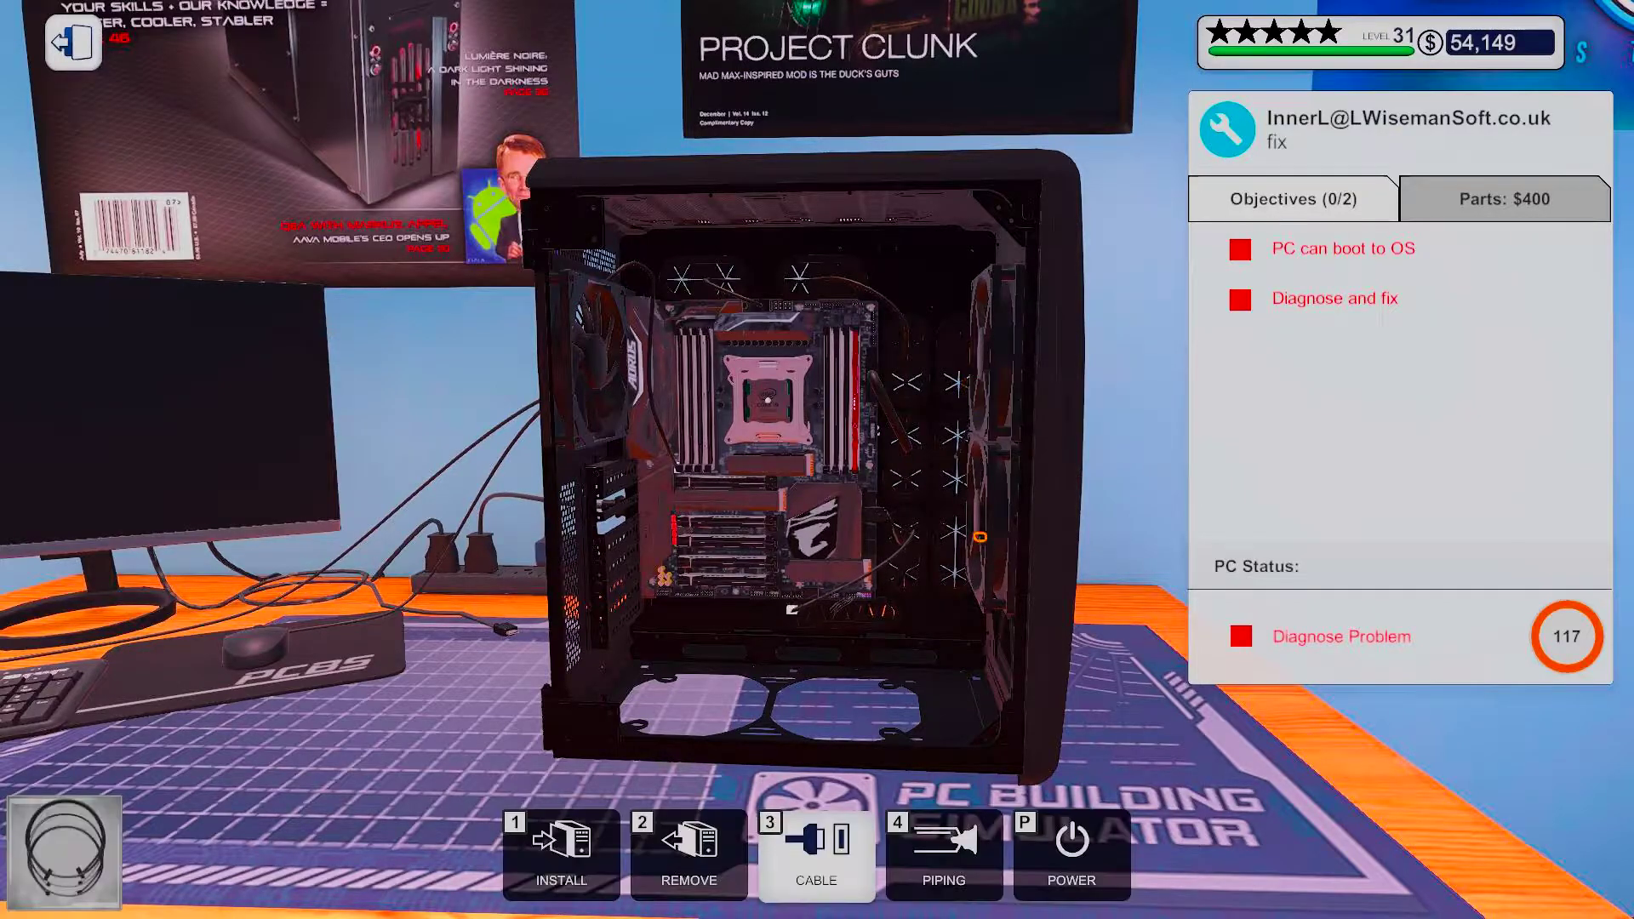
{"action": "left_click", "coordinate": [980, 538]}
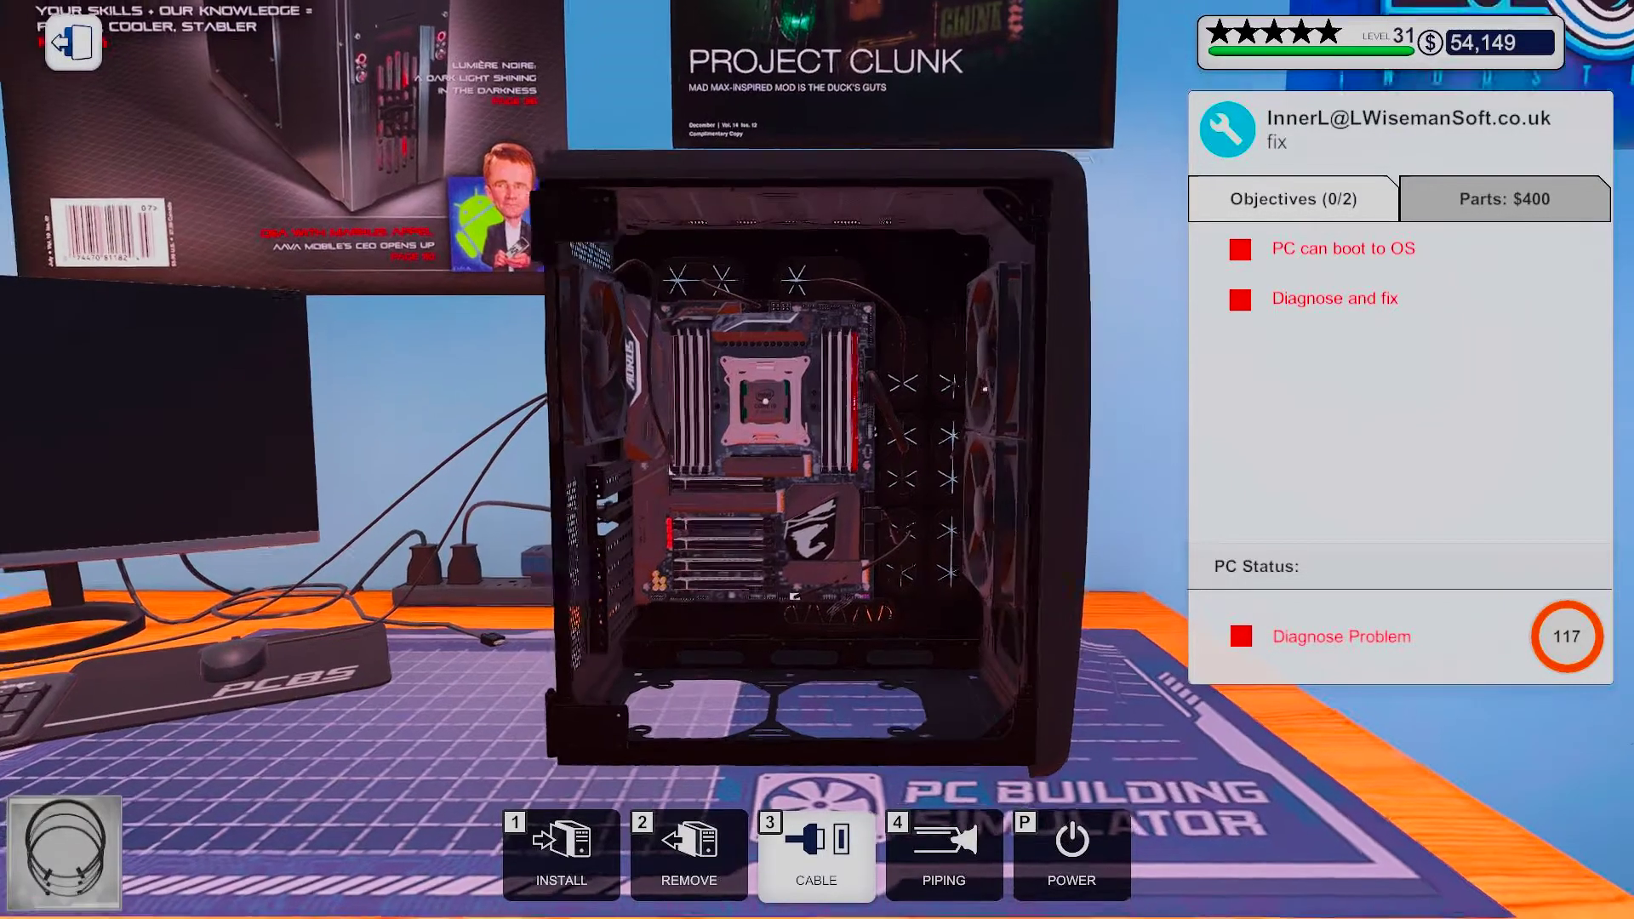
{"action": "left_click", "coordinate": [561, 845]}
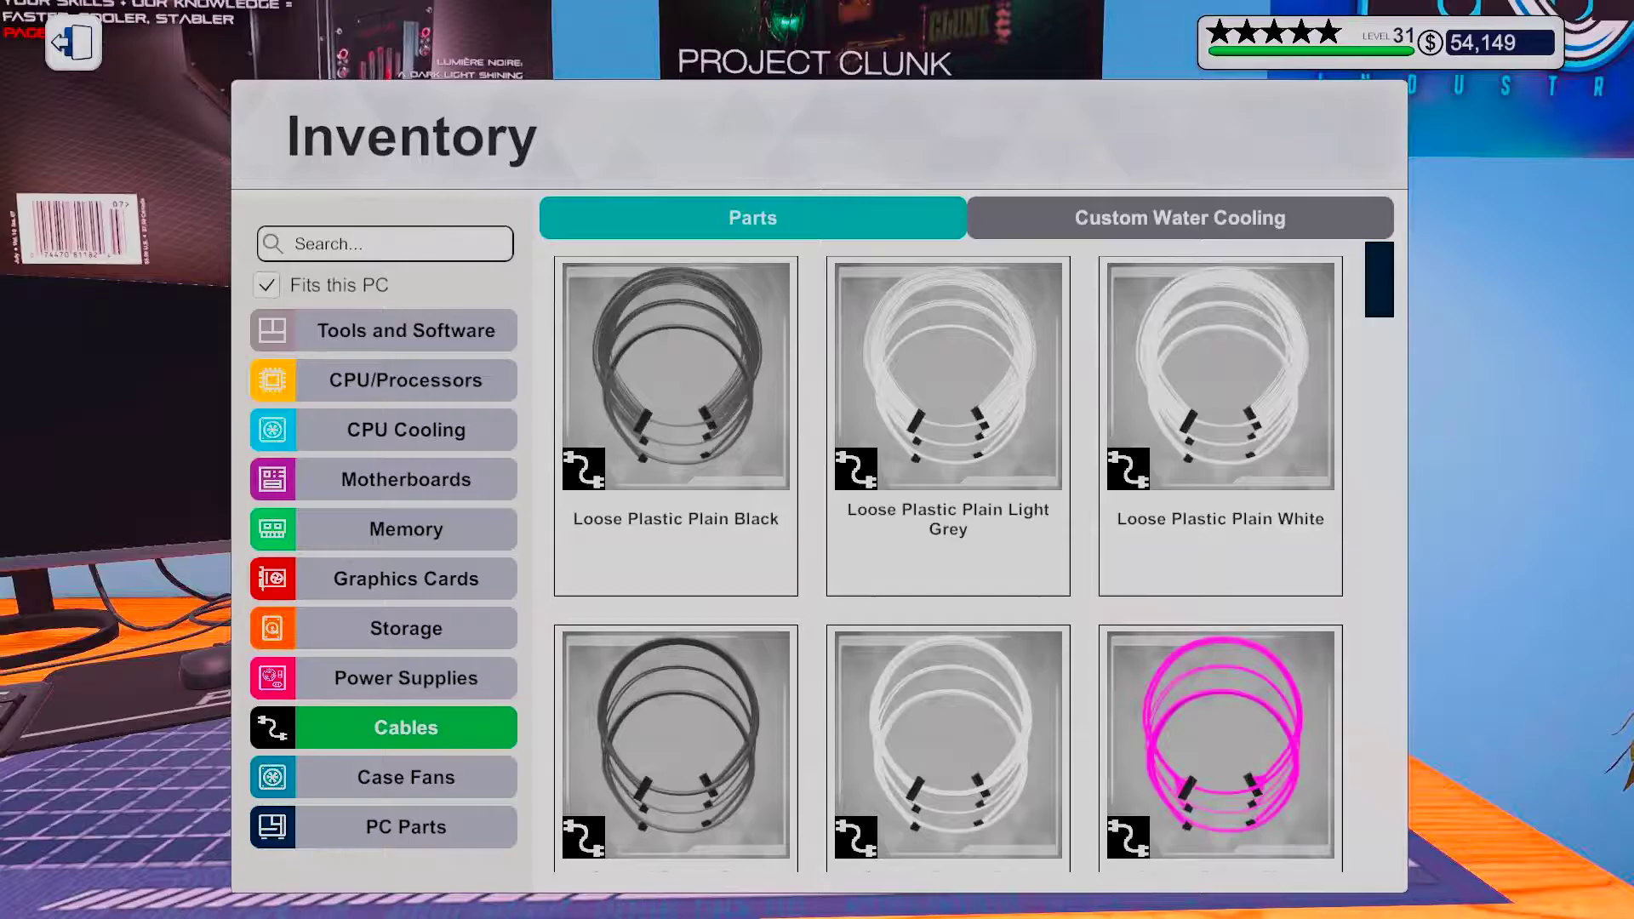
Install the NZXT Kraken X62 liquid cooler onto the CPU
{"action": "left_click", "coordinate": [405, 579]}
{"action": "scroll", "coordinate": [971, 555], "scroll_direction": "down", "scroll_amount": 2}
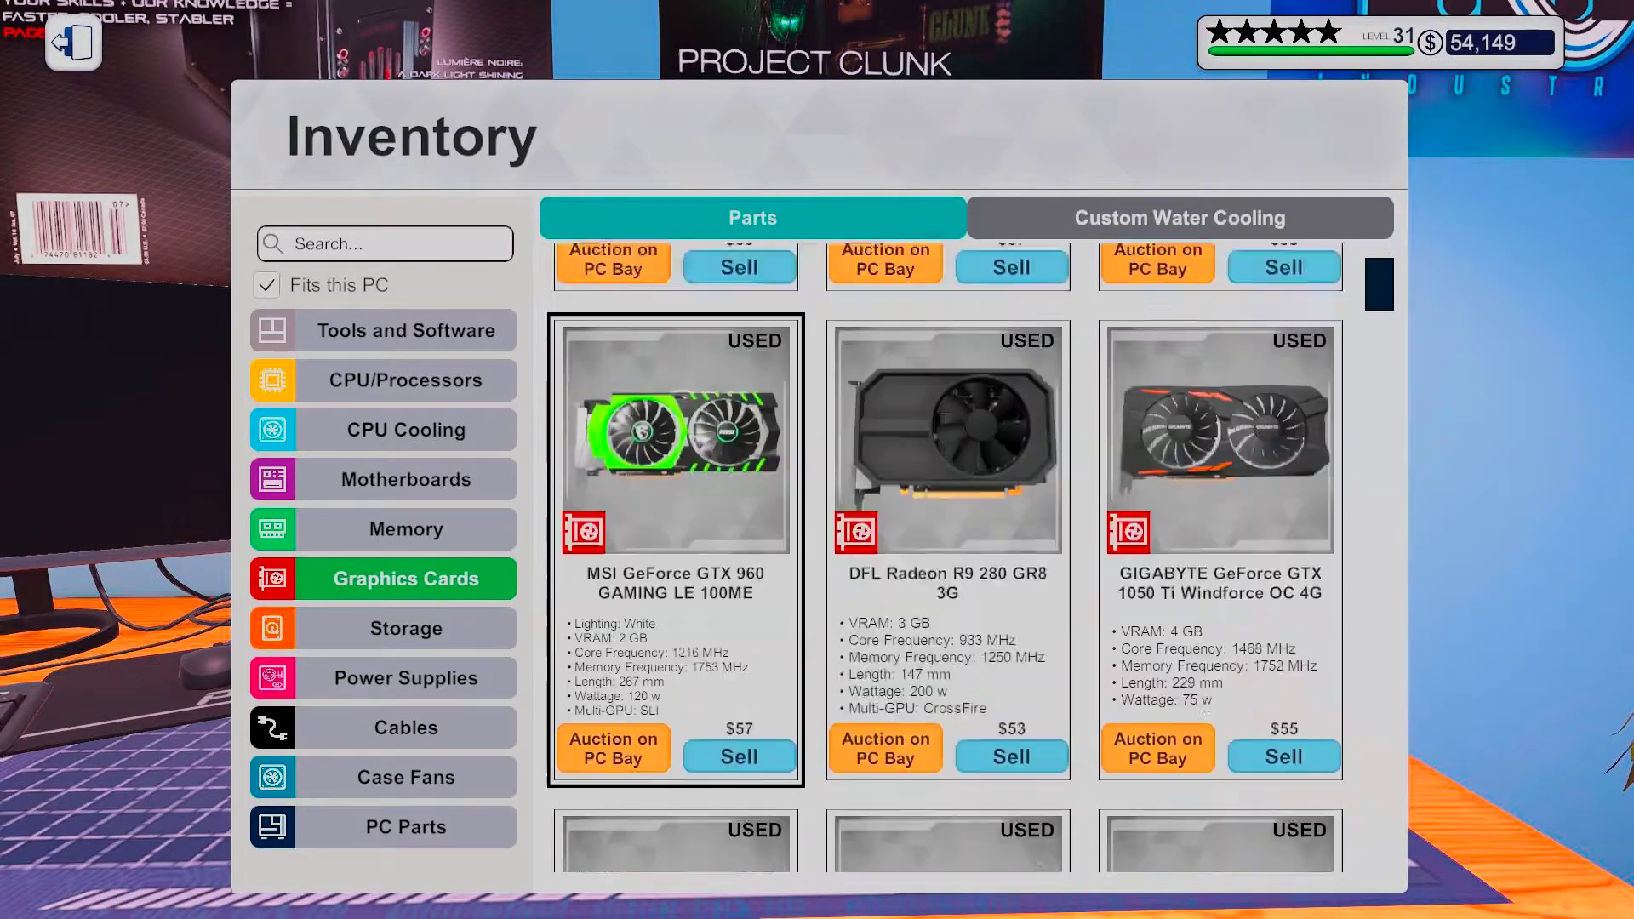
{"action": "scroll", "coordinate": [970, 554], "scroll_direction": "down", "scroll_amount": 2}
{"action": "scroll", "coordinate": [970, 556], "scroll_direction": "down", "scroll_amount": 2}
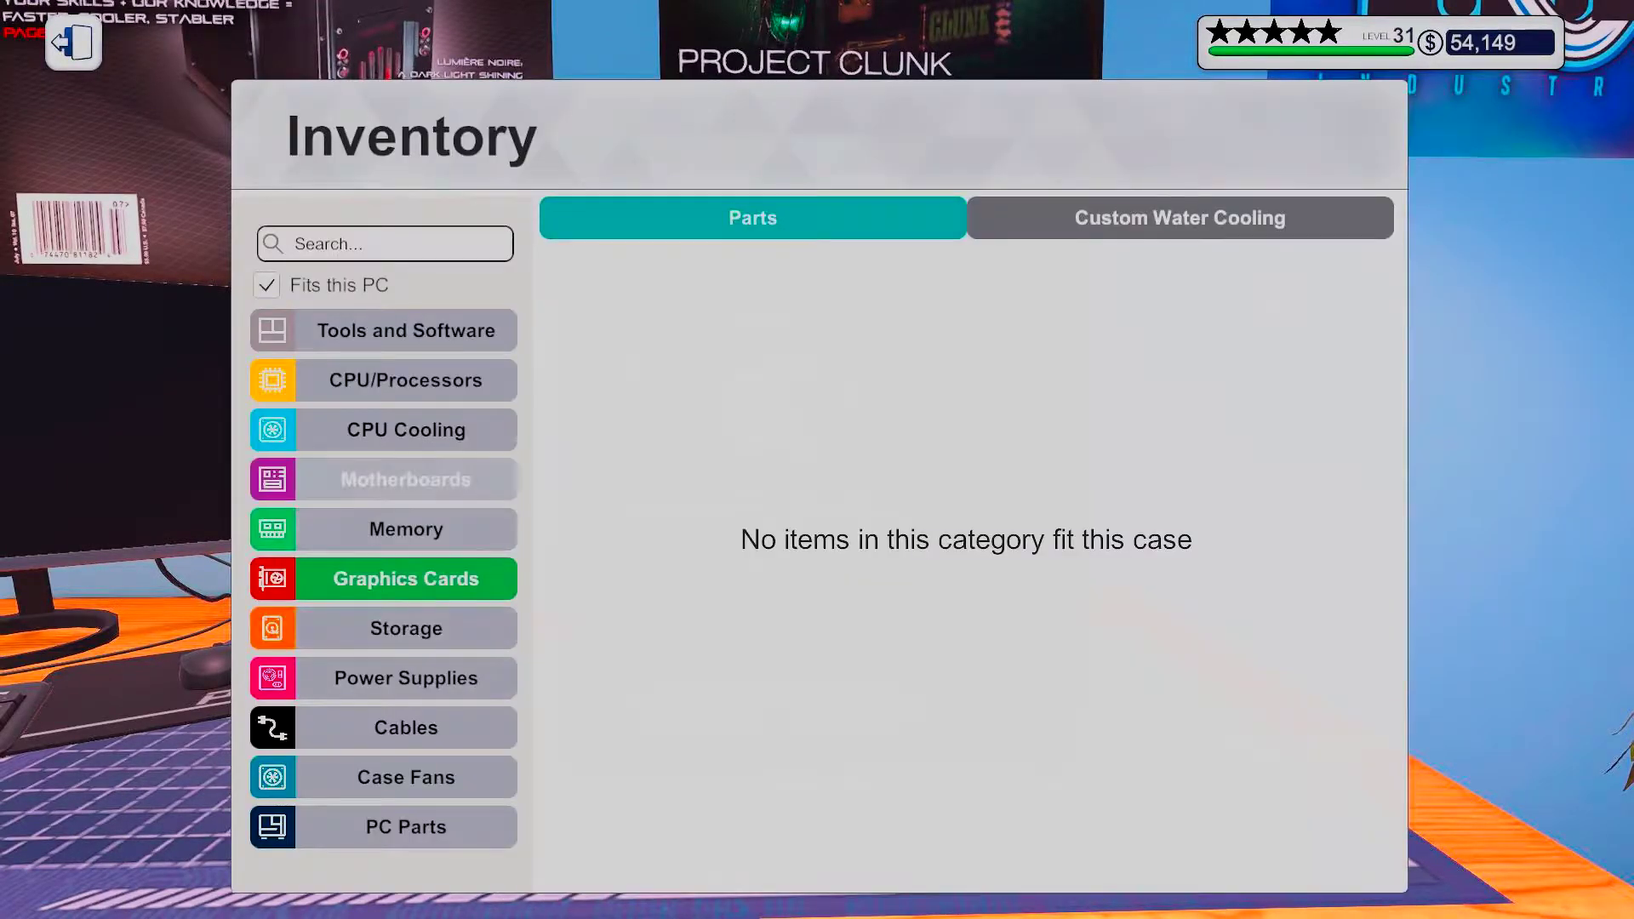
{"action": "left_click", "coordinate": [406, 429]}
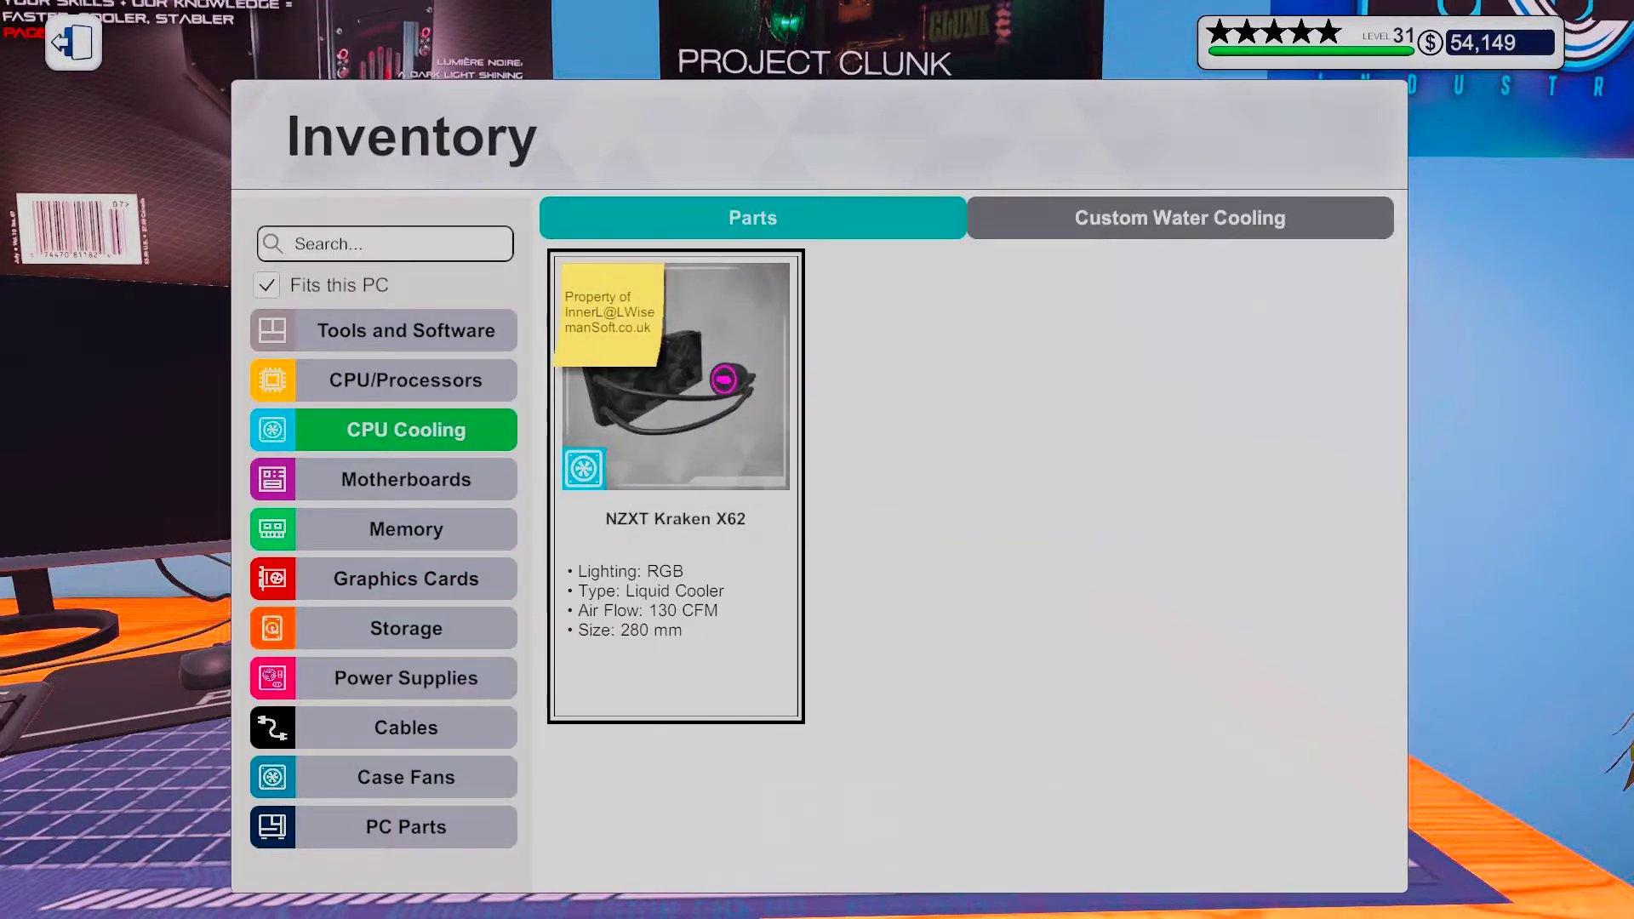
{"action": "left_click", "coordinate": [676, 485]}
{"action": "left_click", "coordinate": [919, 734]}
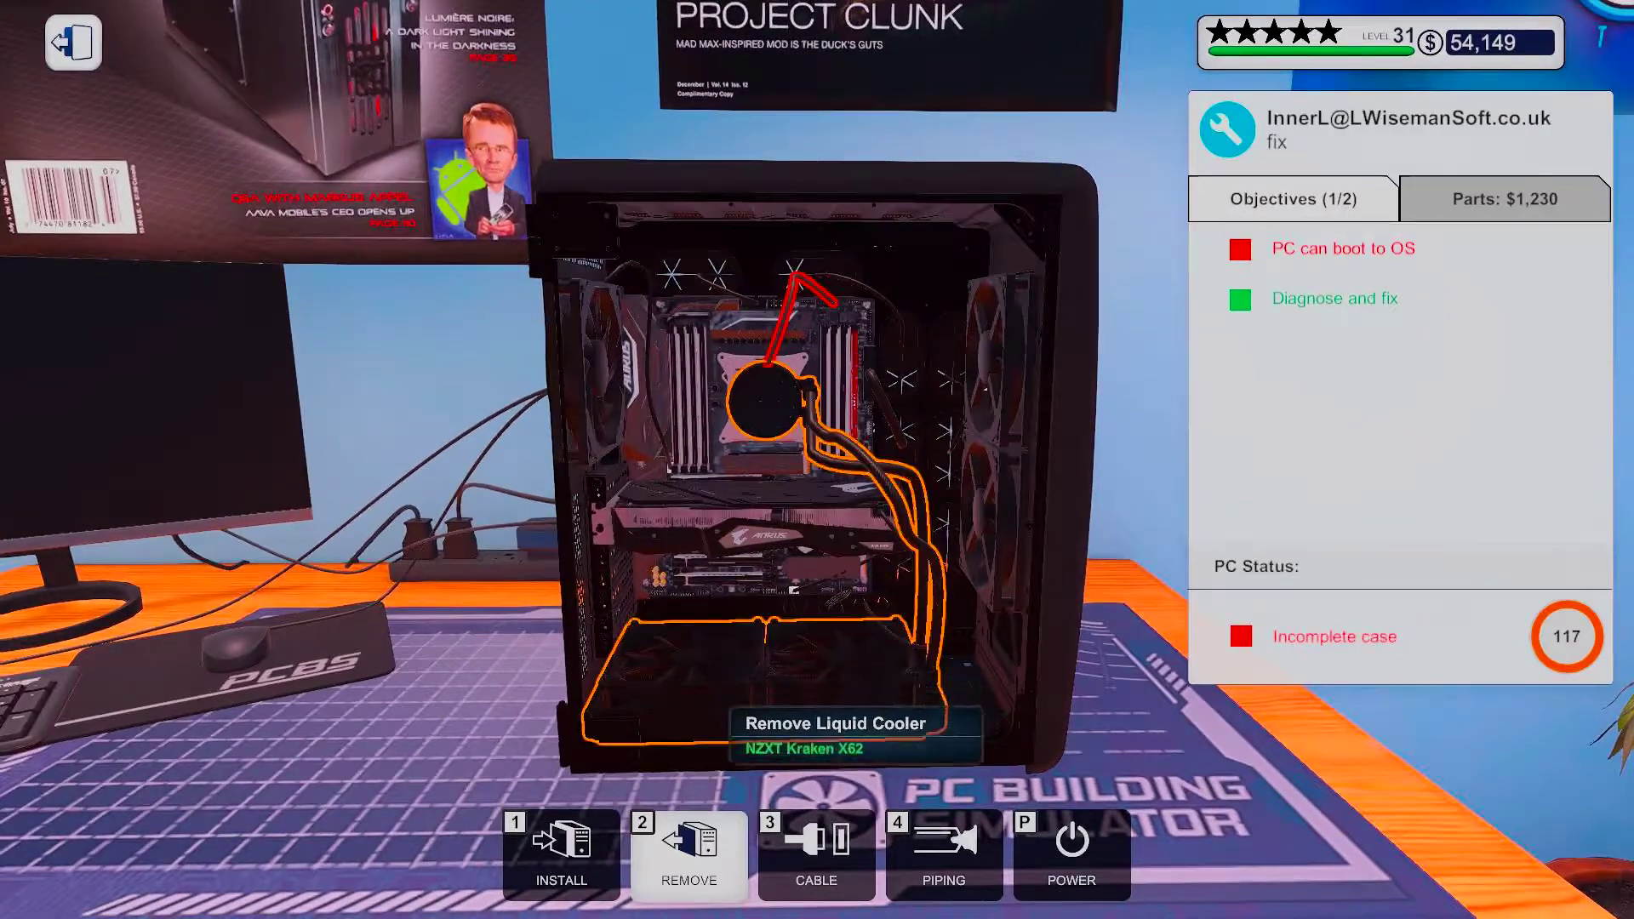
Pick a side panel from the case parts inventory, checking the job objectives
{"action": "left_click", "coordinate": [562, 849]}
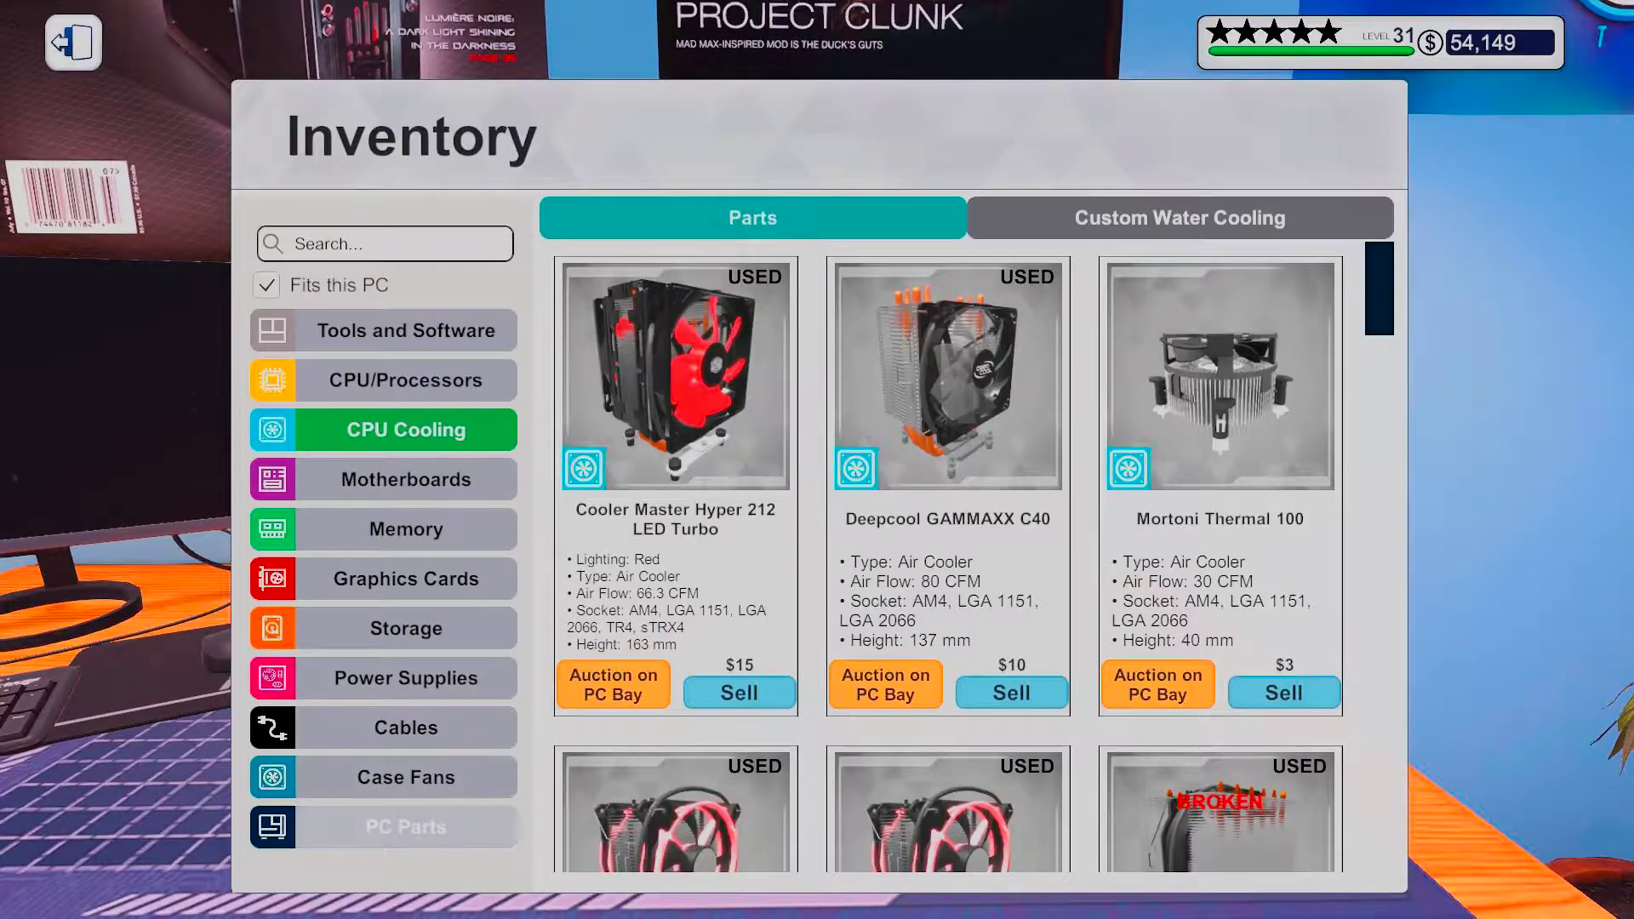
{"action": "left_click", "coordinate": [406, 825]}
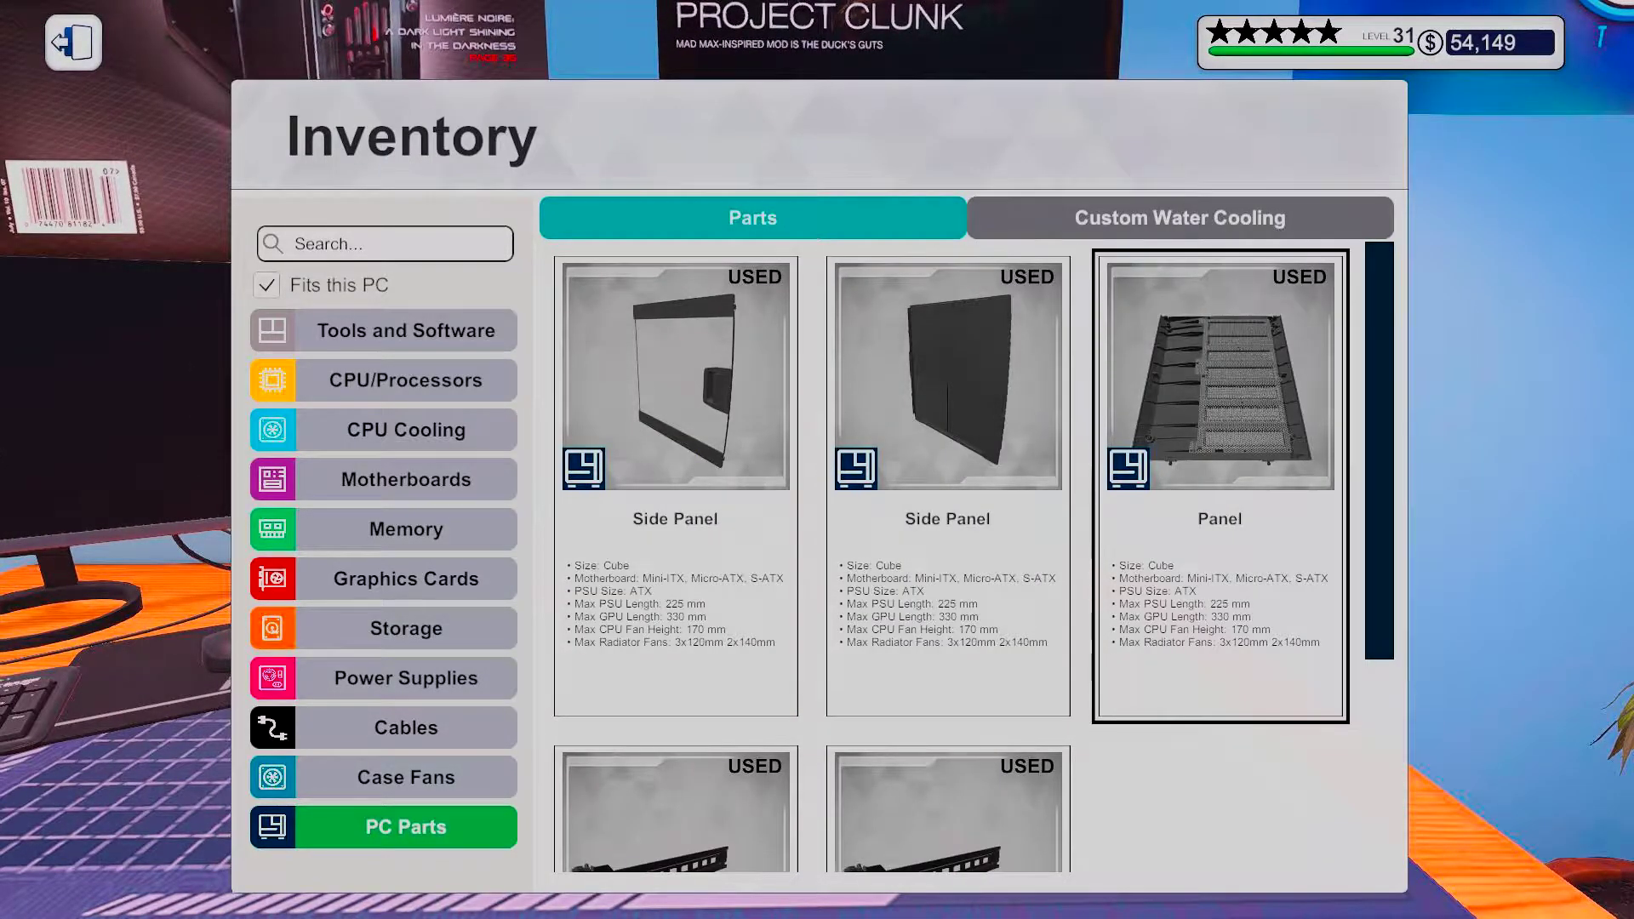
{"action": "left_click", "coordinate": [1220, 485]}
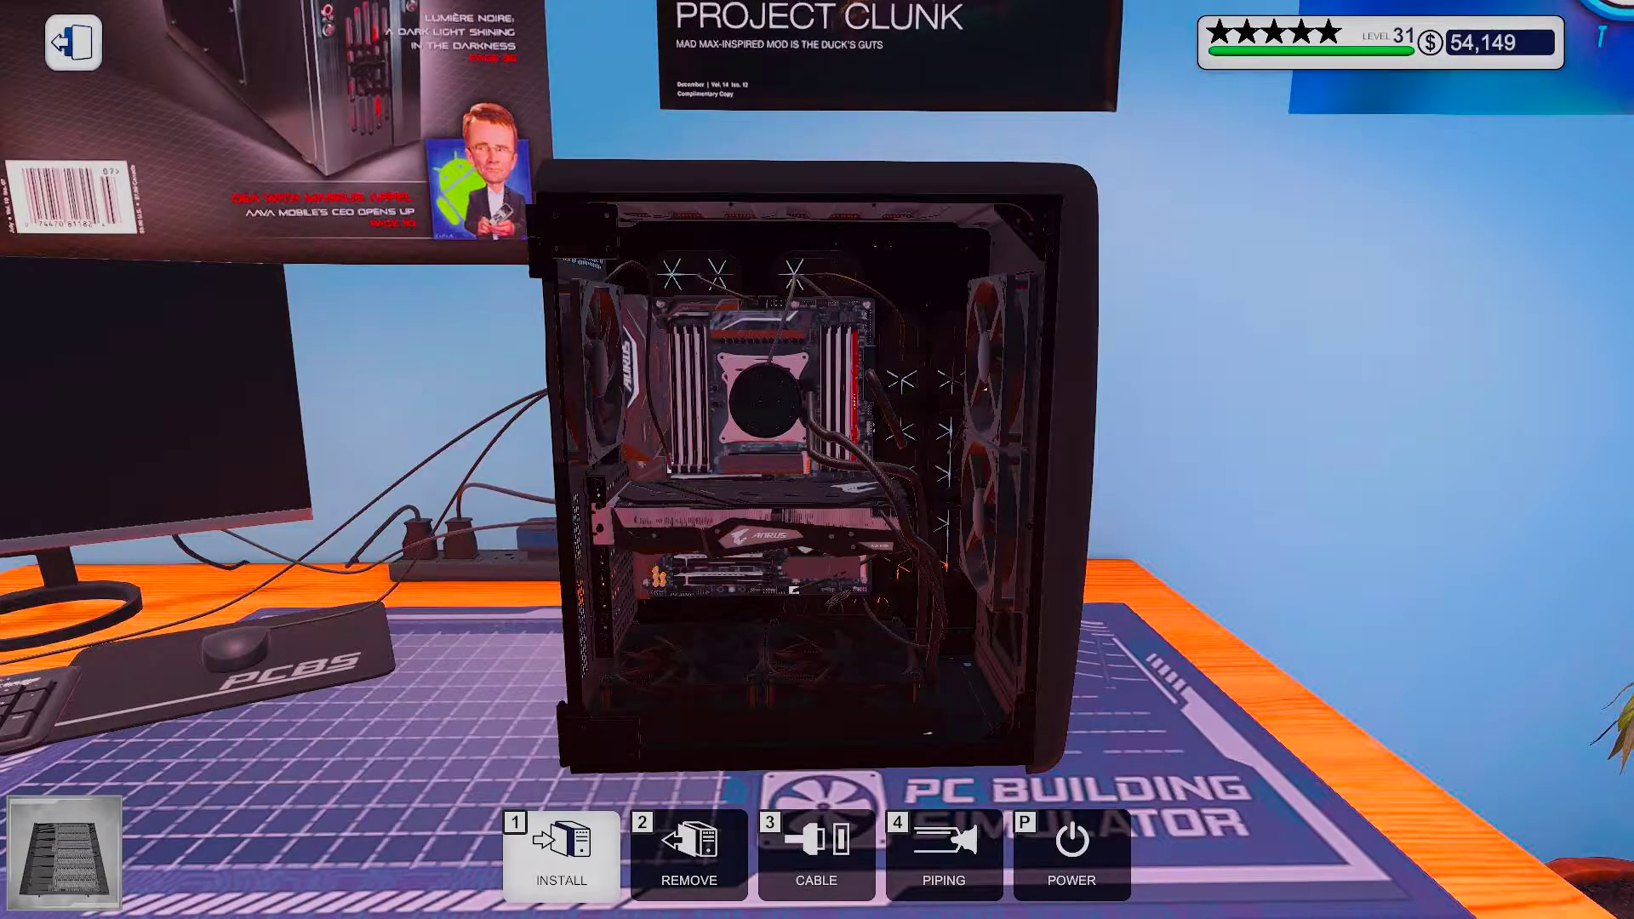
{"action": "key", "text": "Tab"}
{"action": "key", "text": "1"}
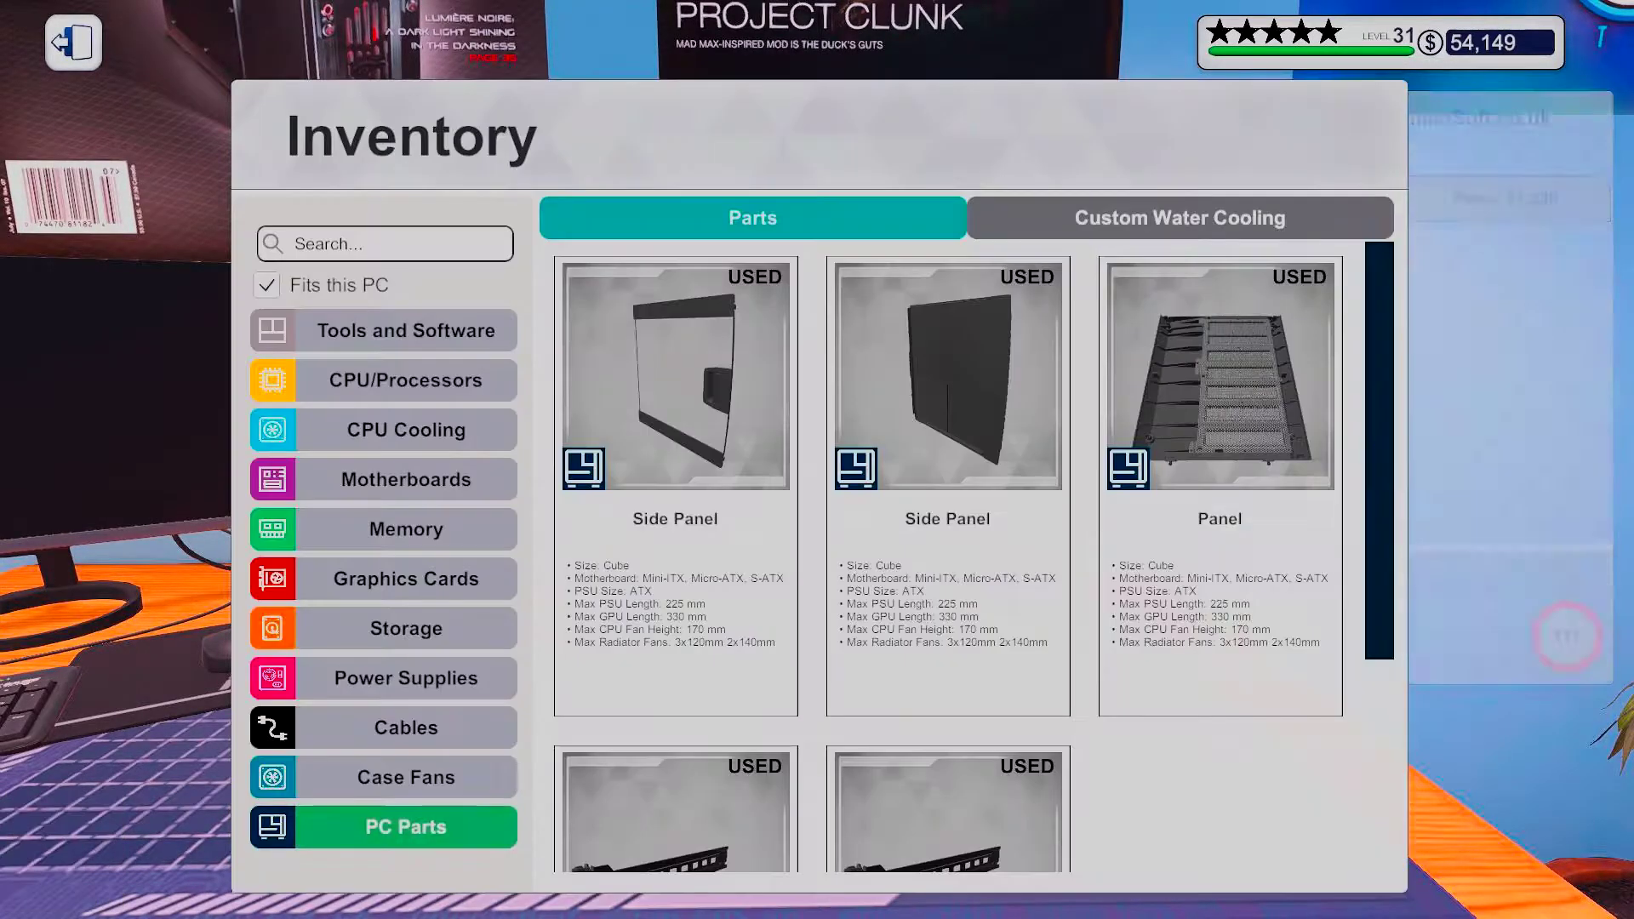
{"action": "left_click", "coordinate": [947, 485]}
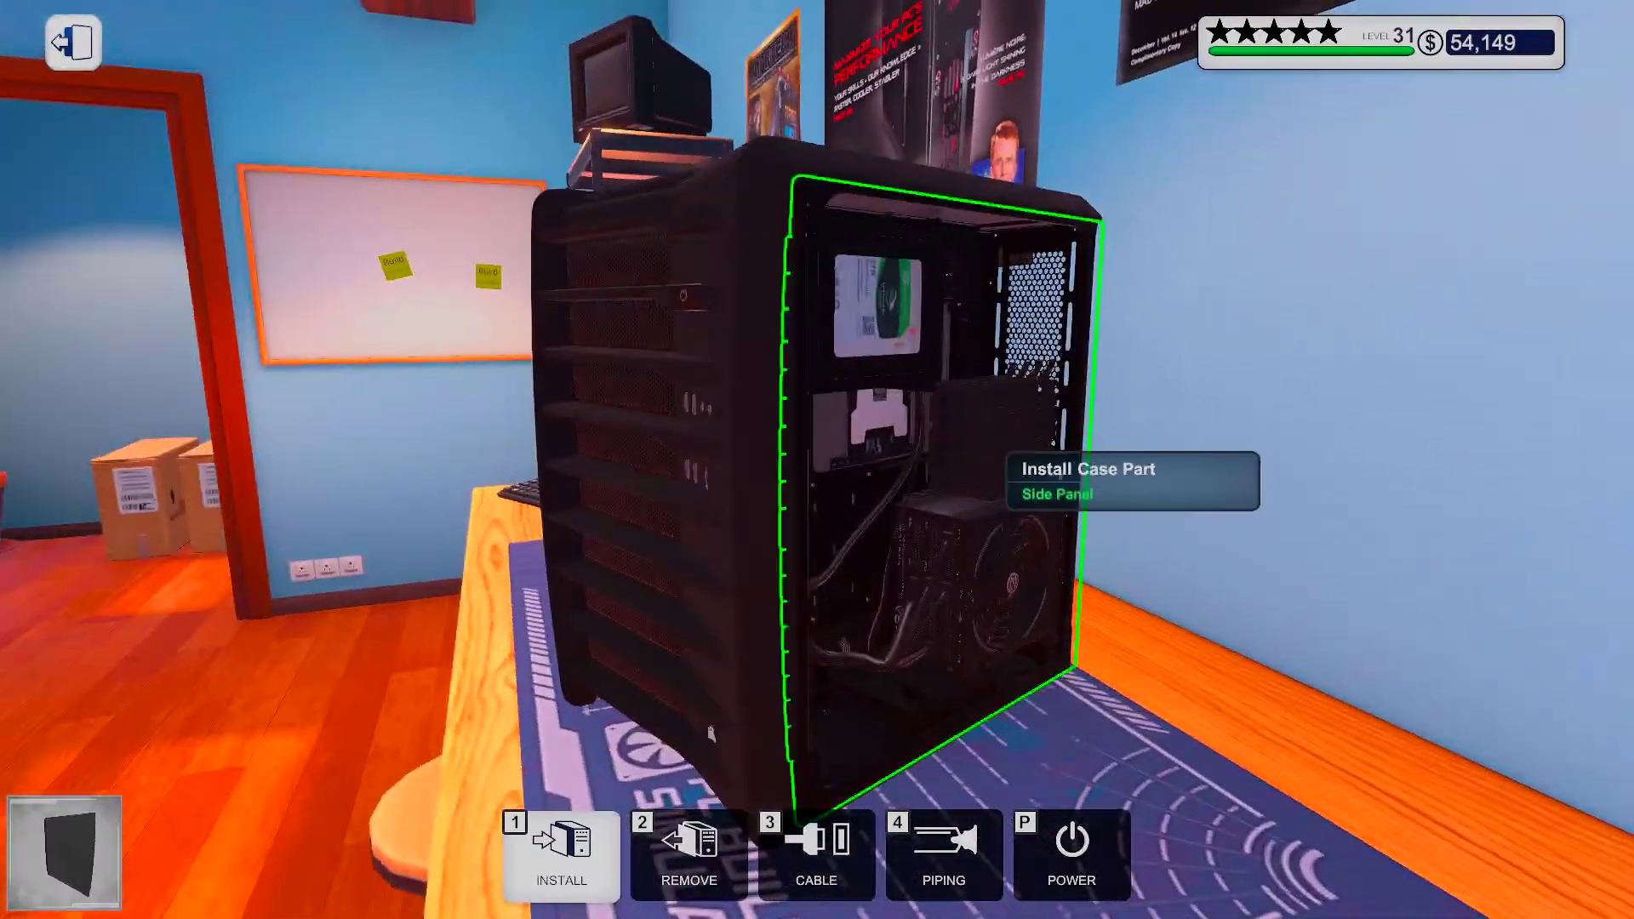
Fit a side panel onto the case's open side
{"action": "key", "text": "Tab"}
{"action": "left_click", "coordinate": [1009, 466]}
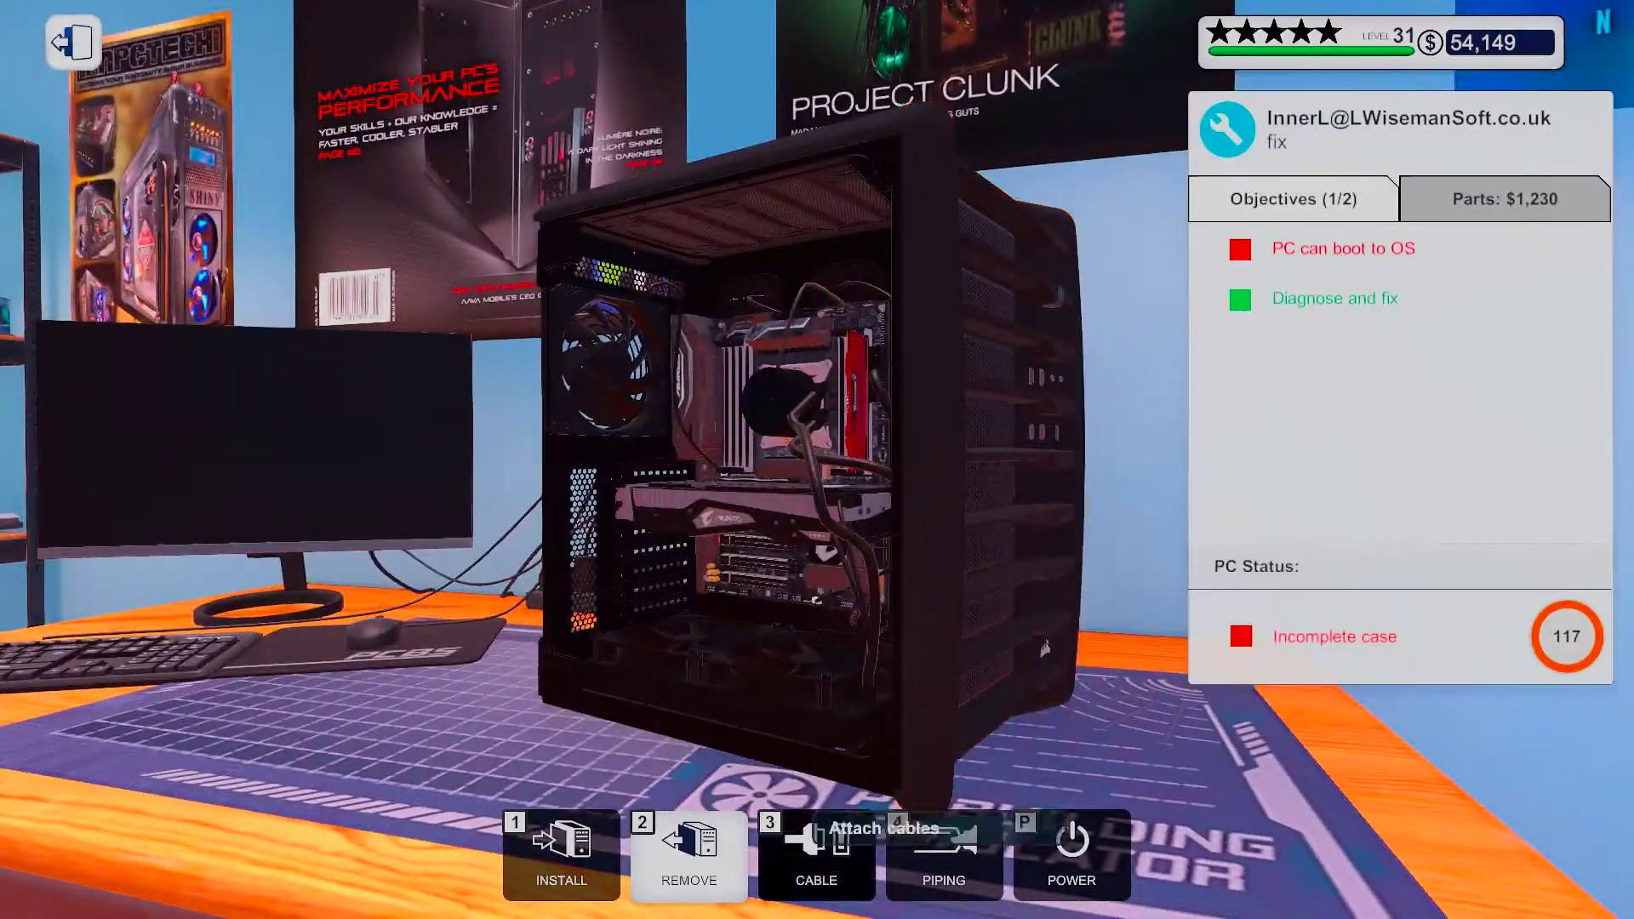
{"action": "left_click", "coordinate": [565, 862]}
{"action": "left_click", "coordinate": [675, 383]}
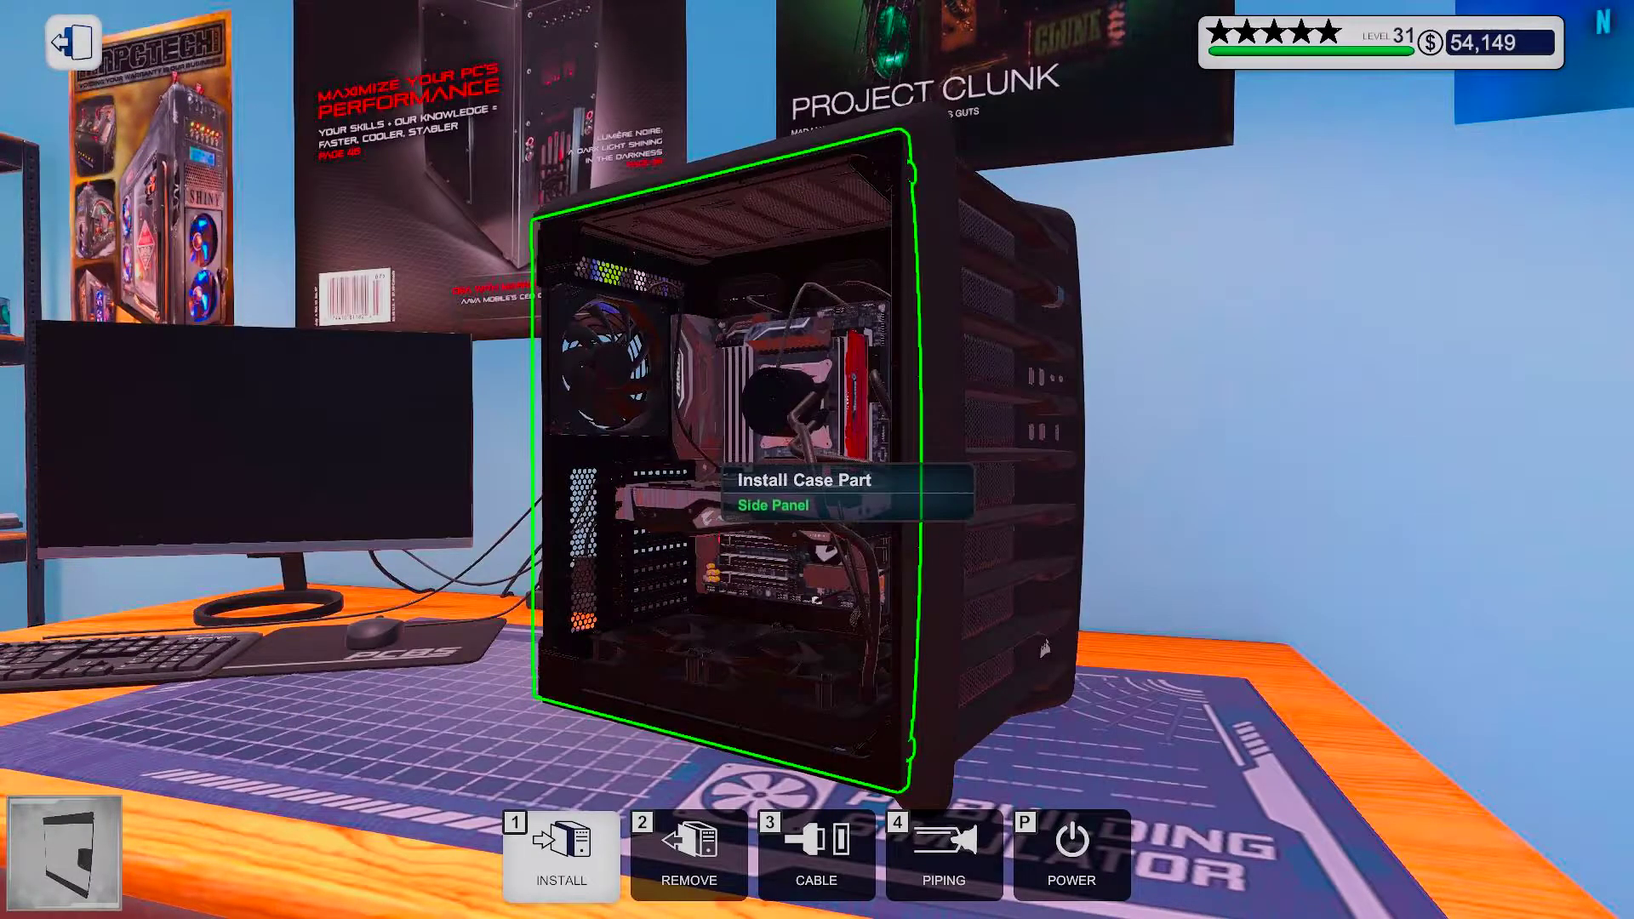
{"action": "left_click", "coordinate": [785, 494]}
{"action": "key", "text": "Tab"}
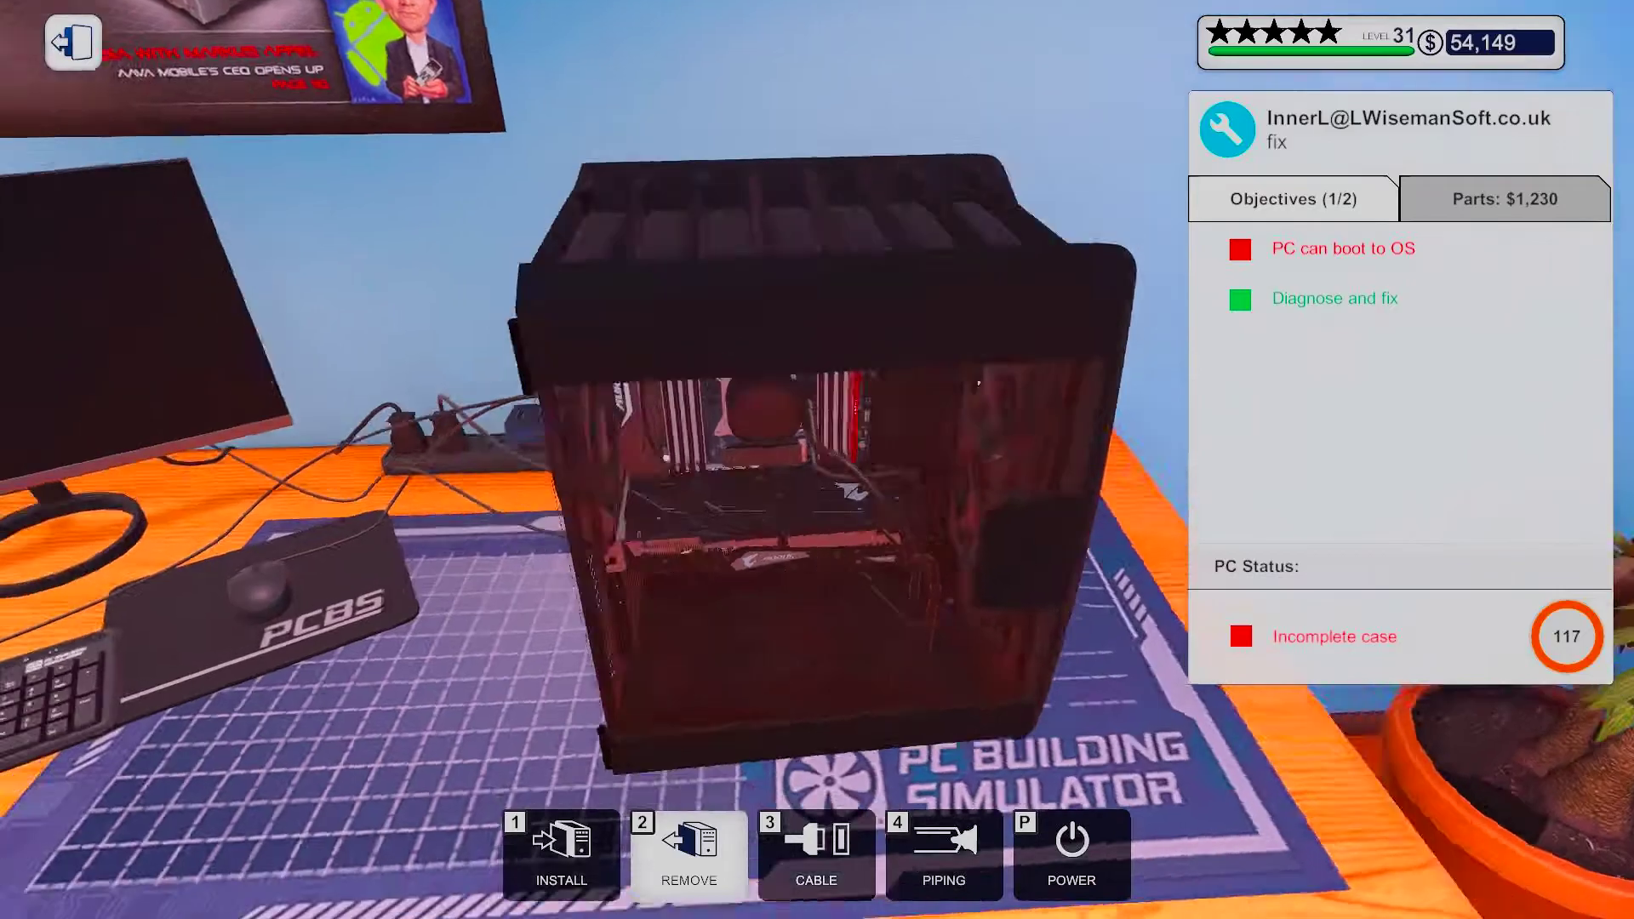
Orbit to a straight side view and take the Panel part from the inventory again
{"action": "left_click_drag", "start_coordinate": [931, 387], "coordinate": [975, 400]}
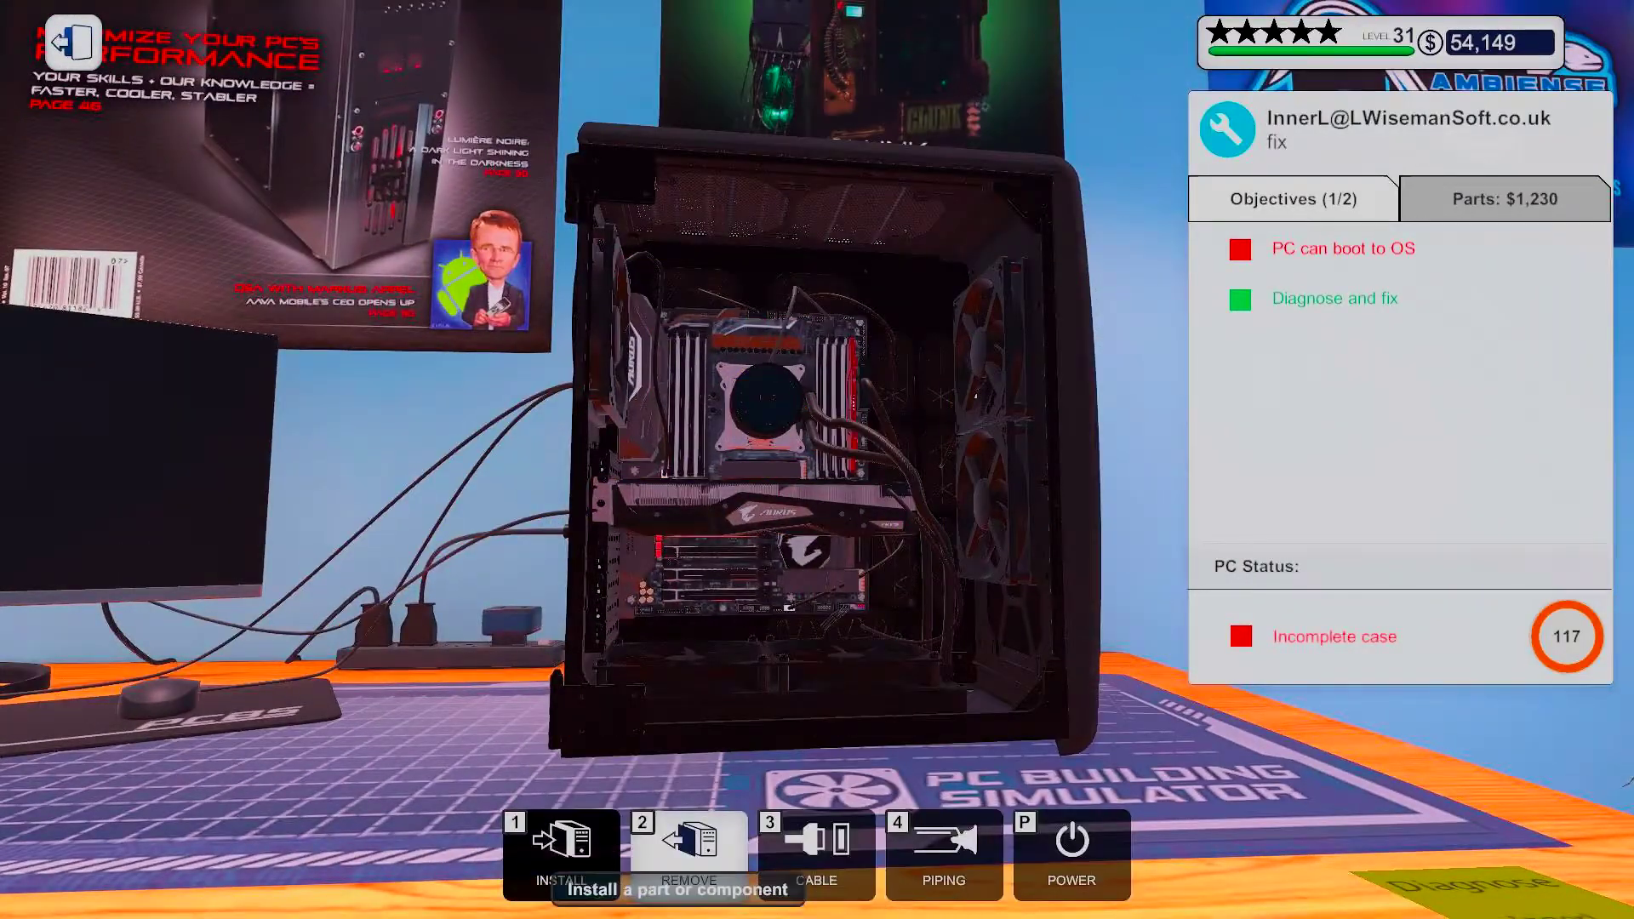
{"action": "left_click", "coordinate": [562, 849]}
{"action": "left_click", "coordinate": [947, 485]}
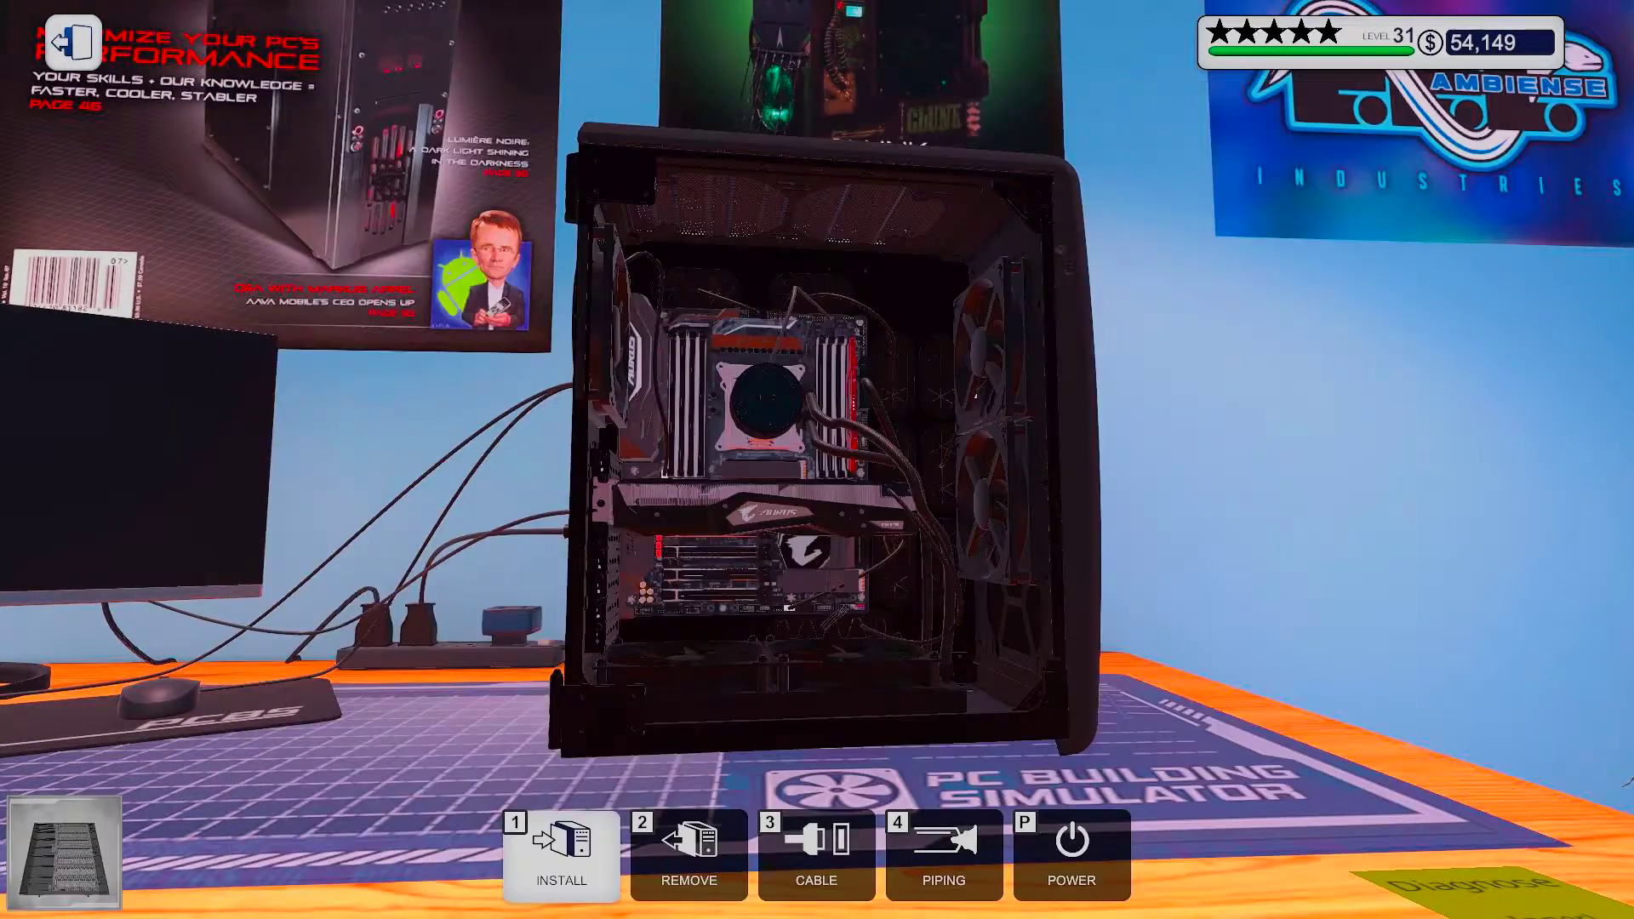
{"action": "key", "text": "Tab"}
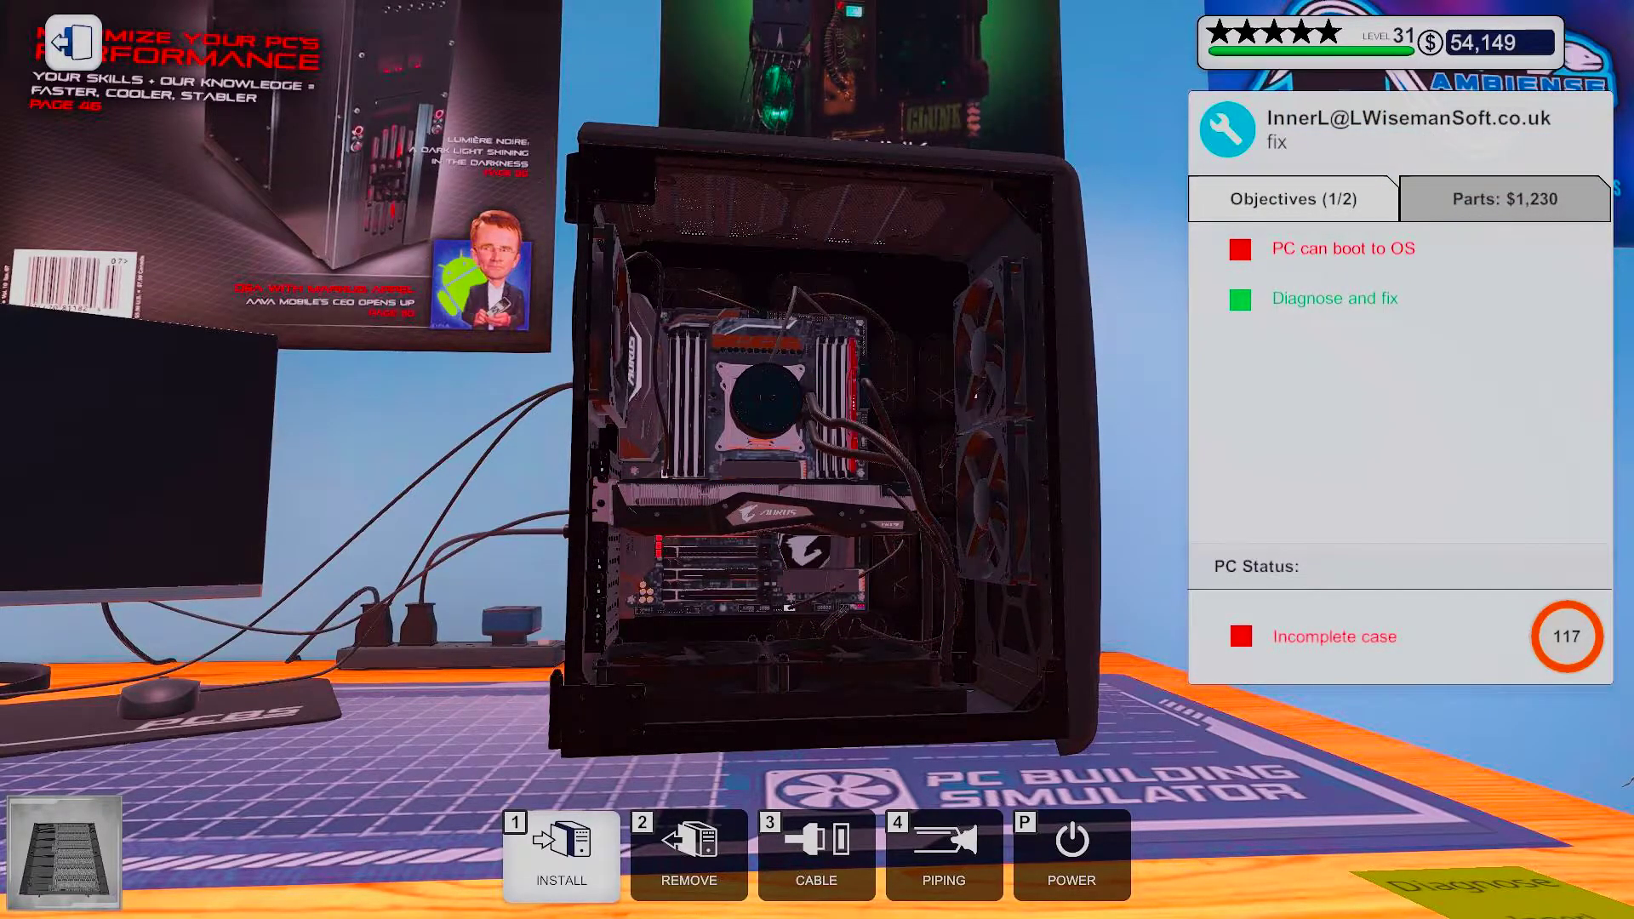
{"action": "left_click", "coordinate": [561, 849]}
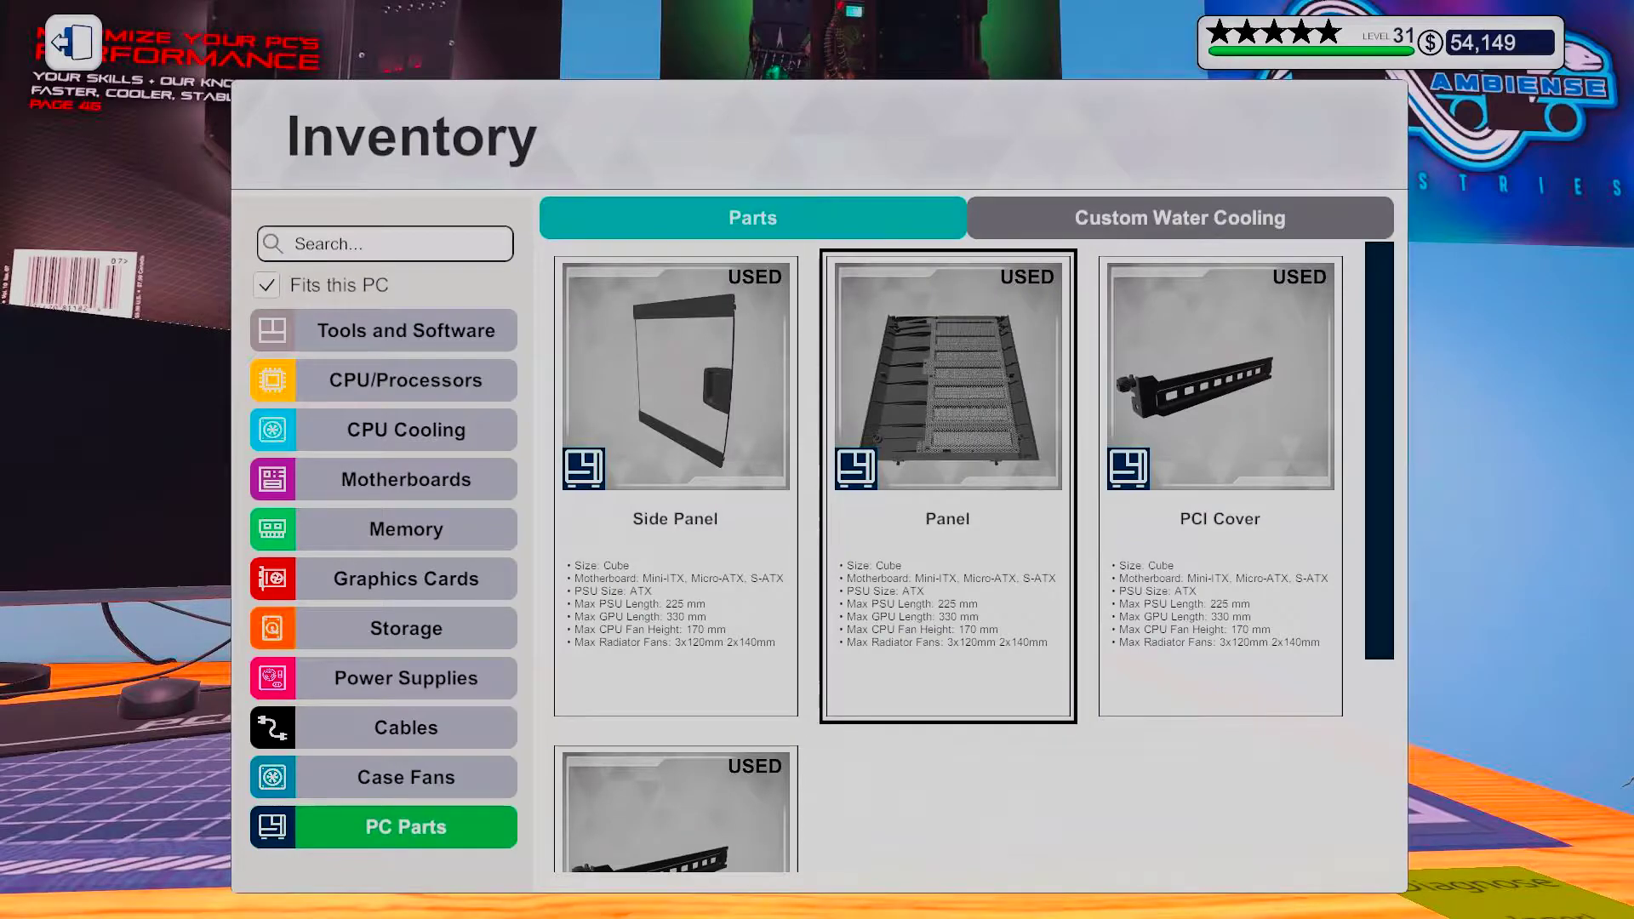
{"action": "scroll", "coordinate": [970, 557], "scroll_direction": "down", "scroll_amount": 2}
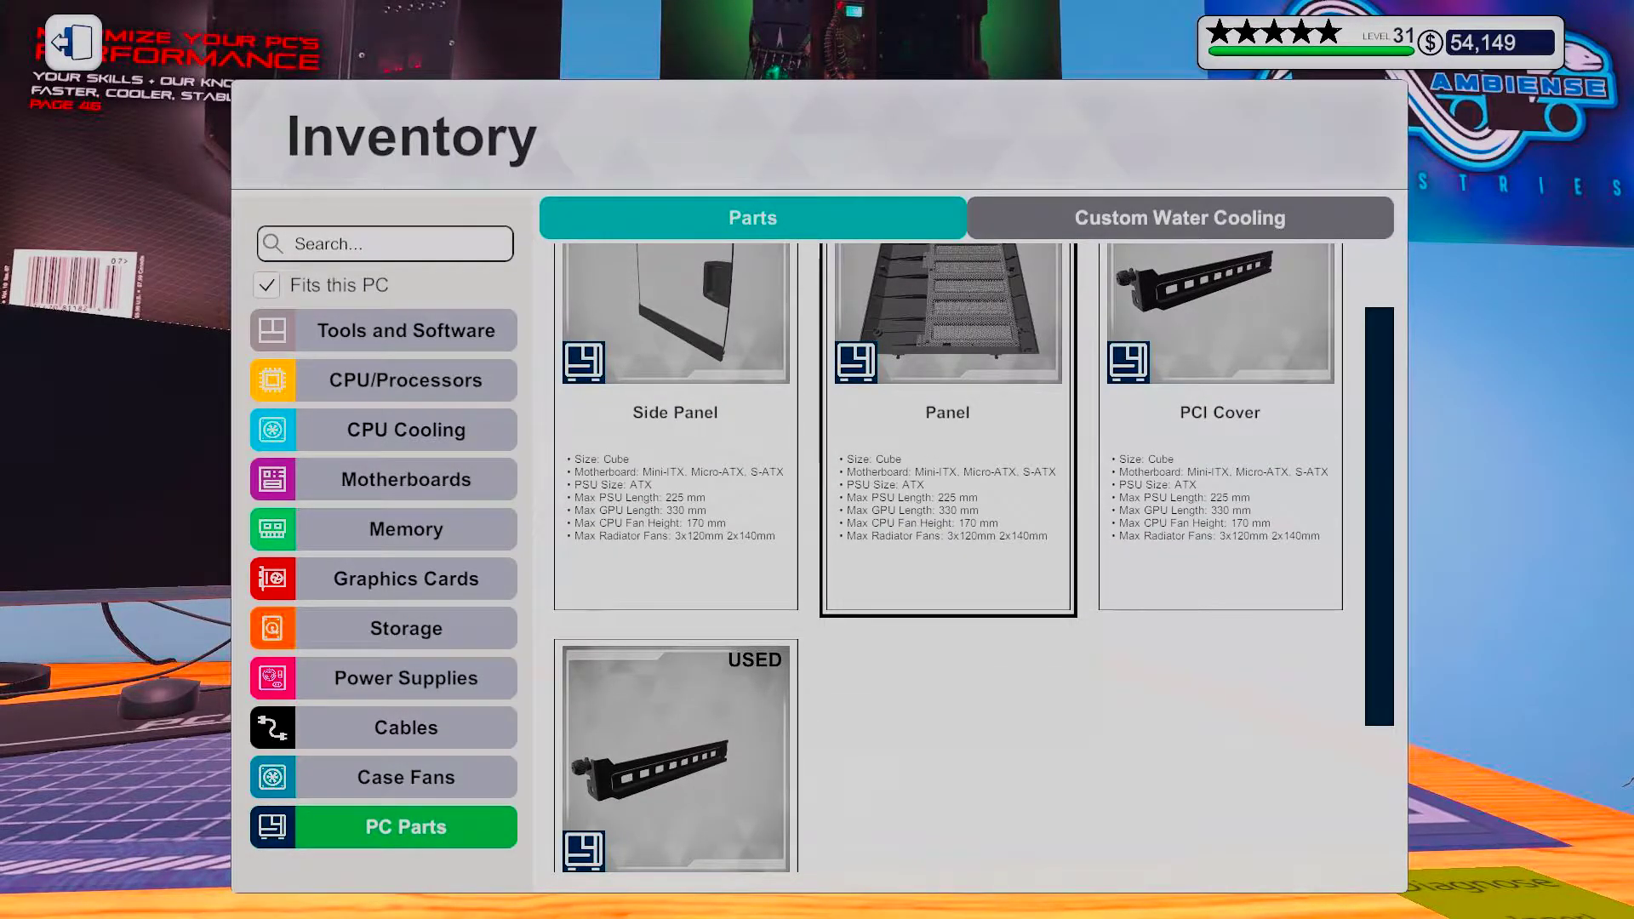
Inspect the case from all sides, taking a side panel and then putting it away
{"action": "left_click", "coordinate": [948, 428]}
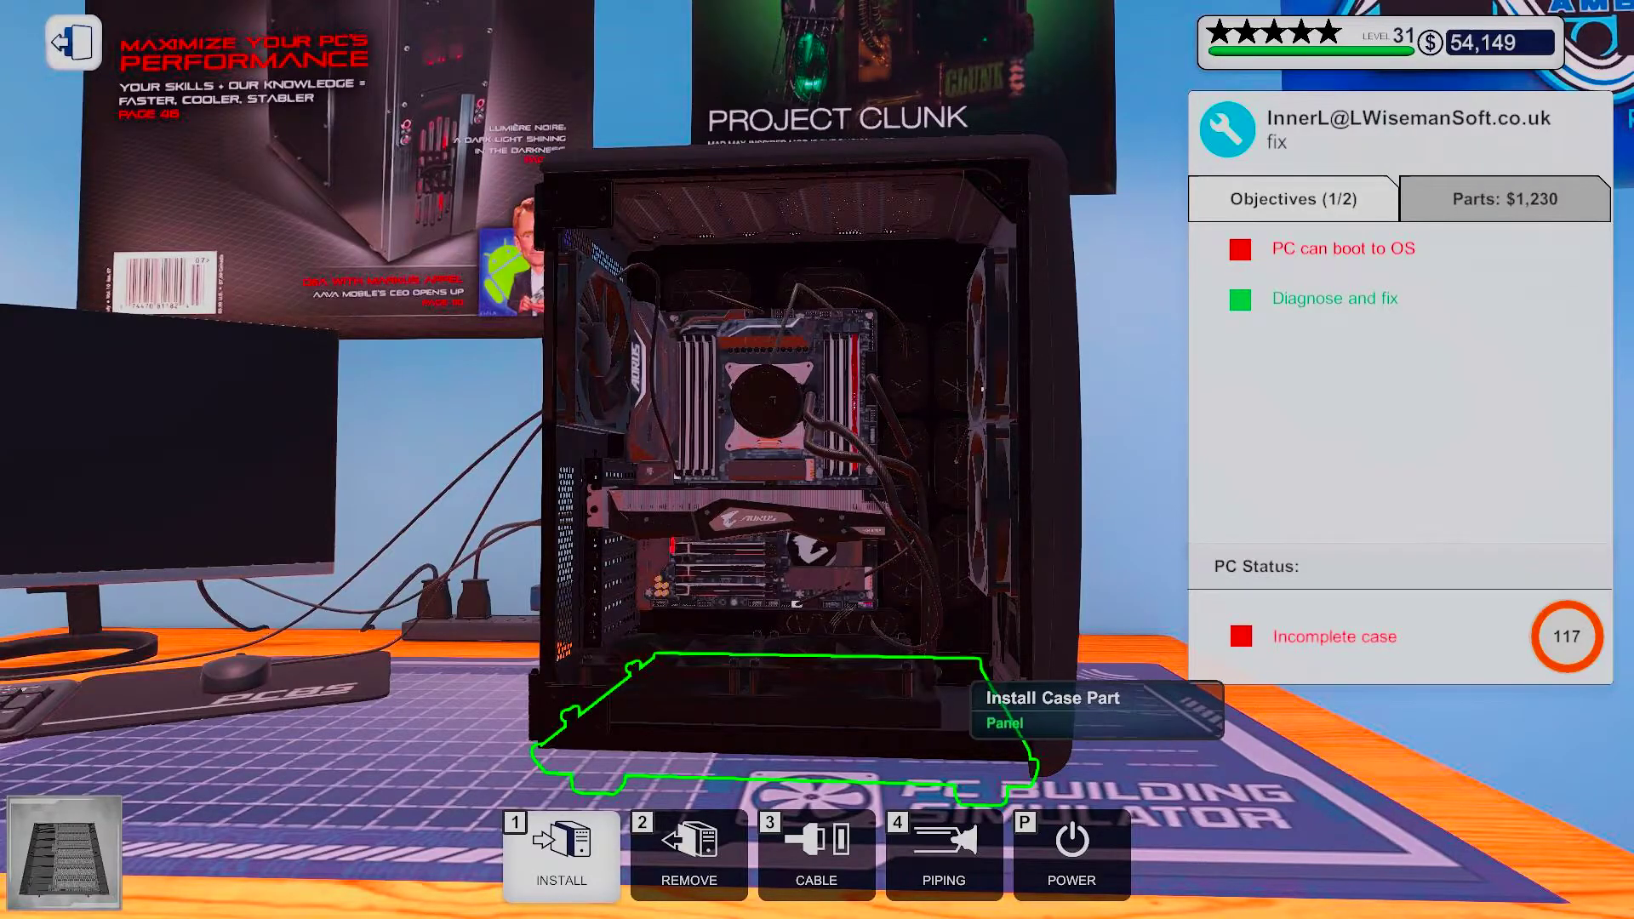
{"action": "key", "text": "d"}
{"action": "key", "text": "d"}
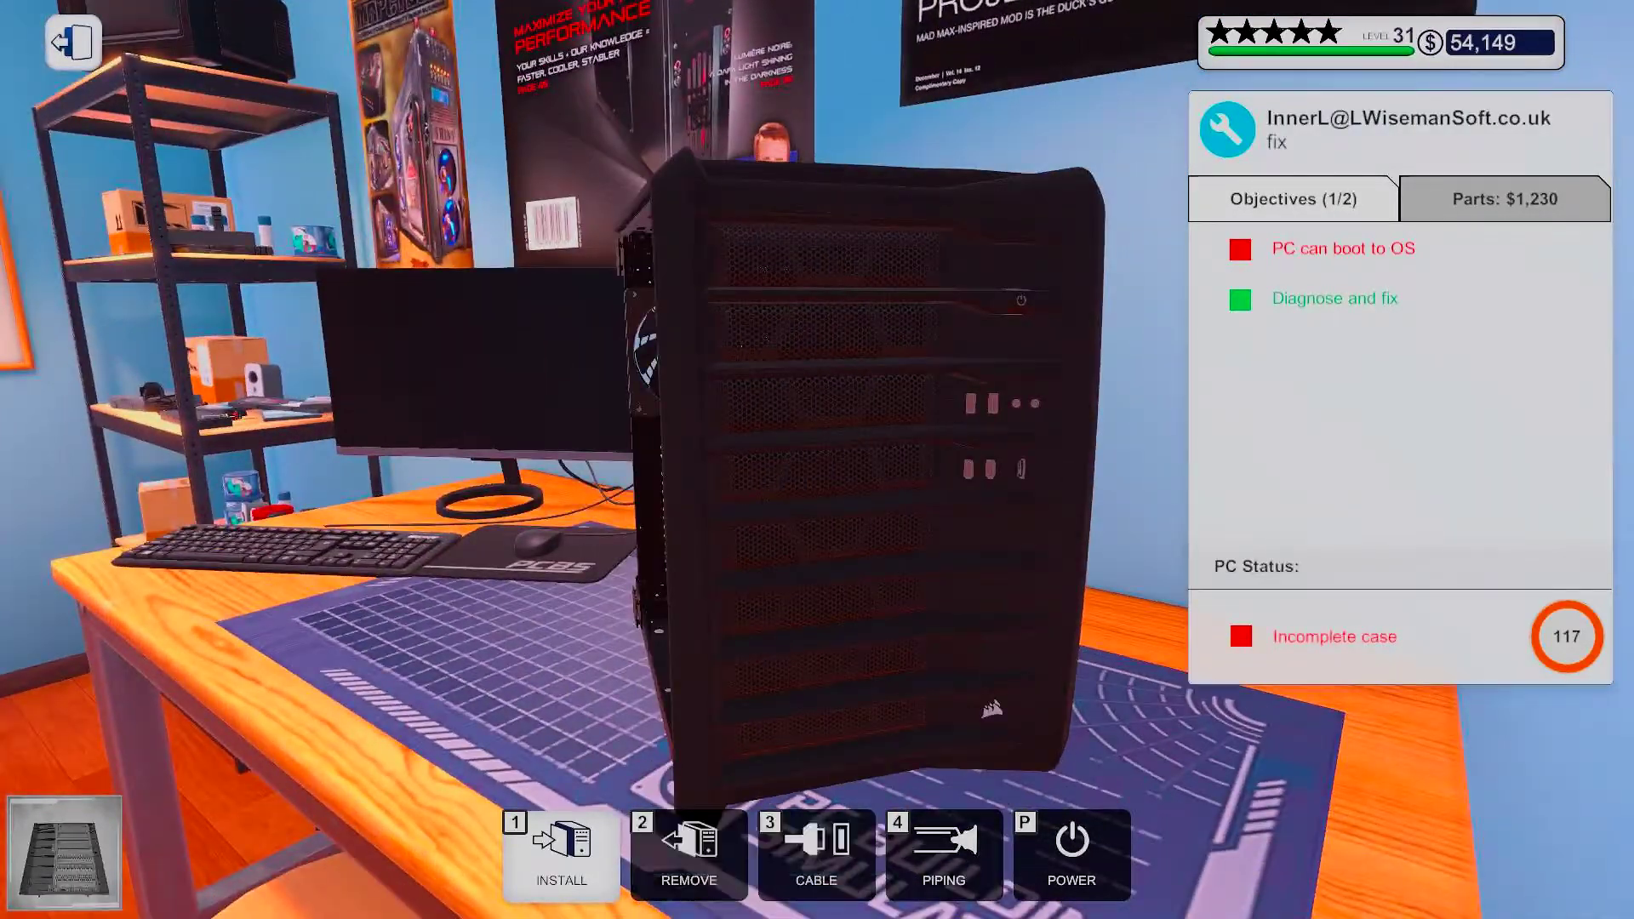
{"action": "left_click", "coordinate": [561, 853]}
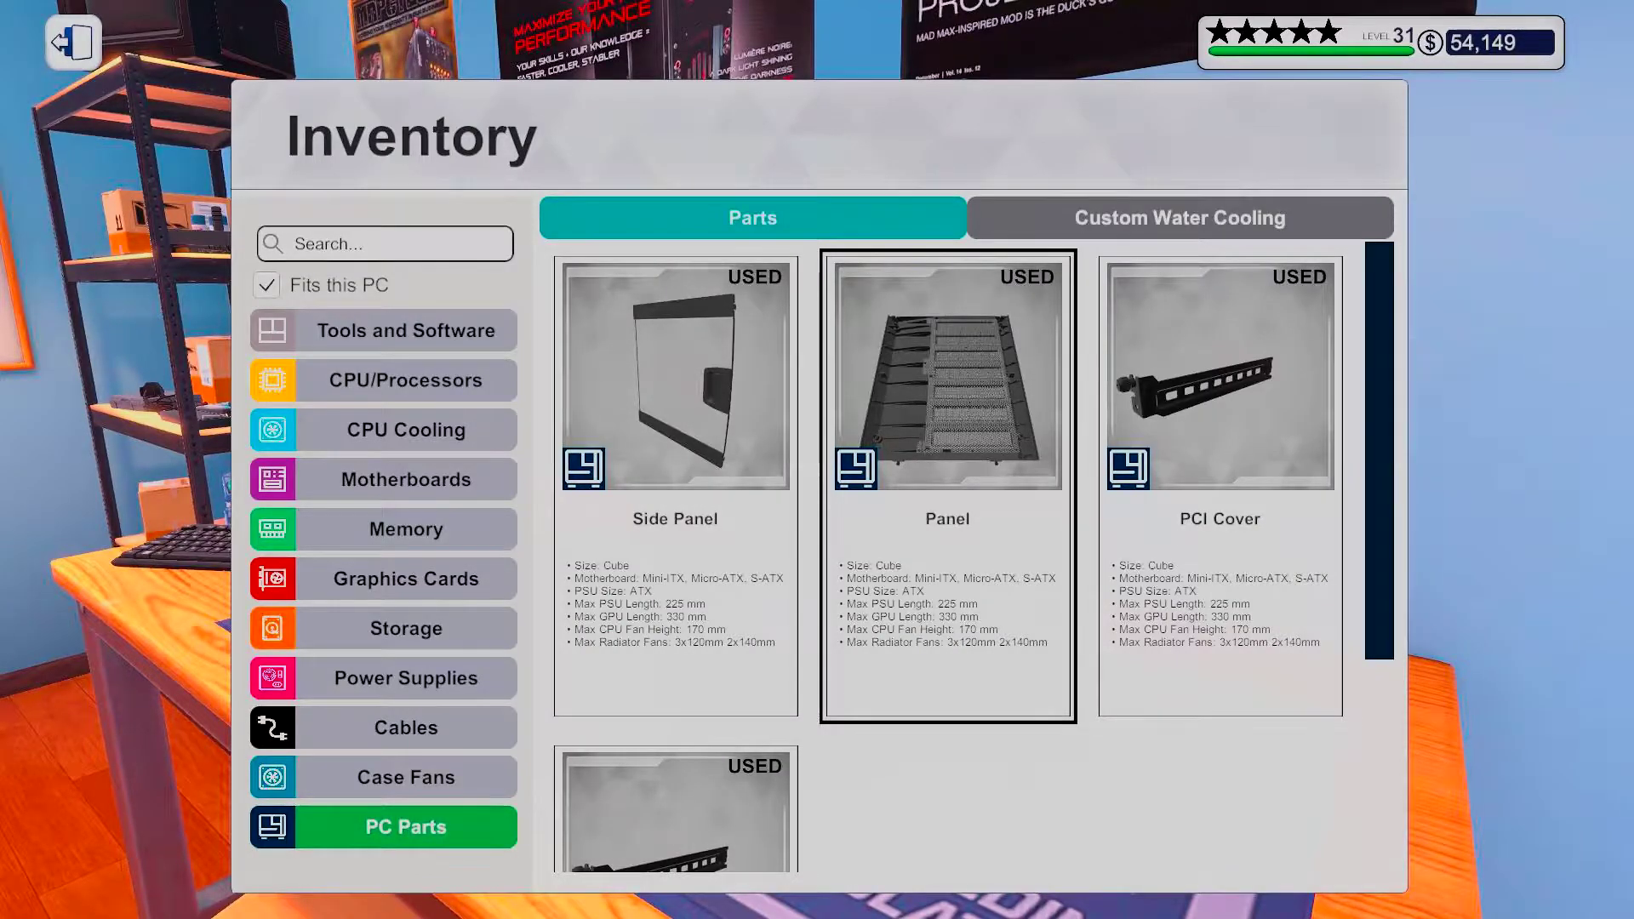
{"action": "left_click", "coordinate": [675, 485]}
{"action": "key", "text": "a"}
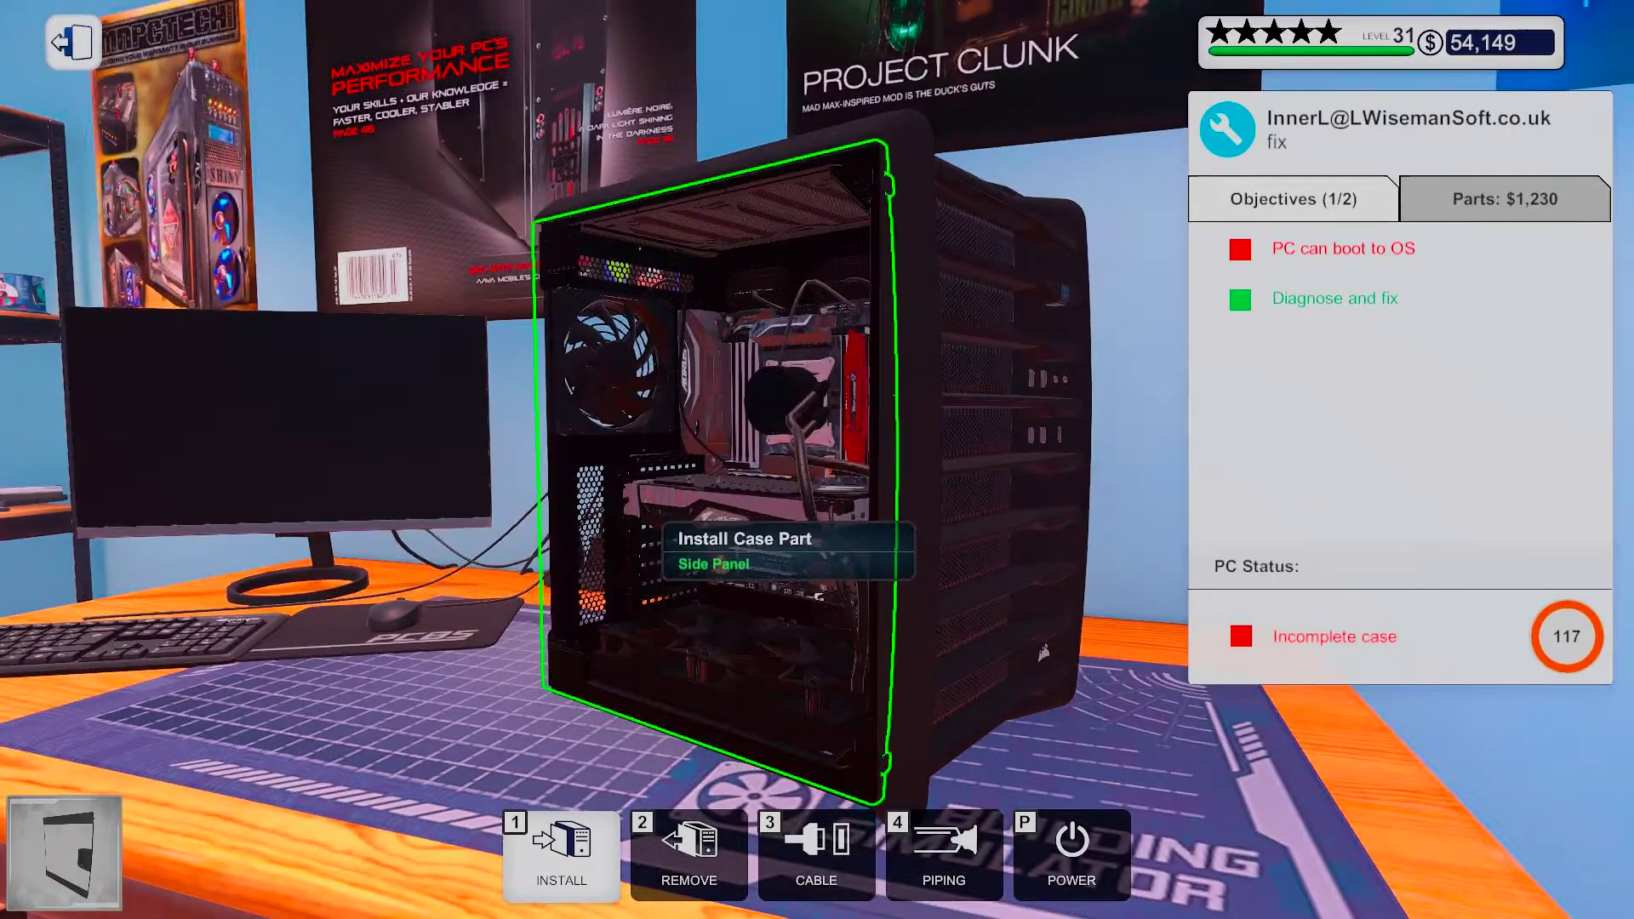
{"action": "left_click", "coordinate": [741, 536]}
{"action": "key", "text": "d"}
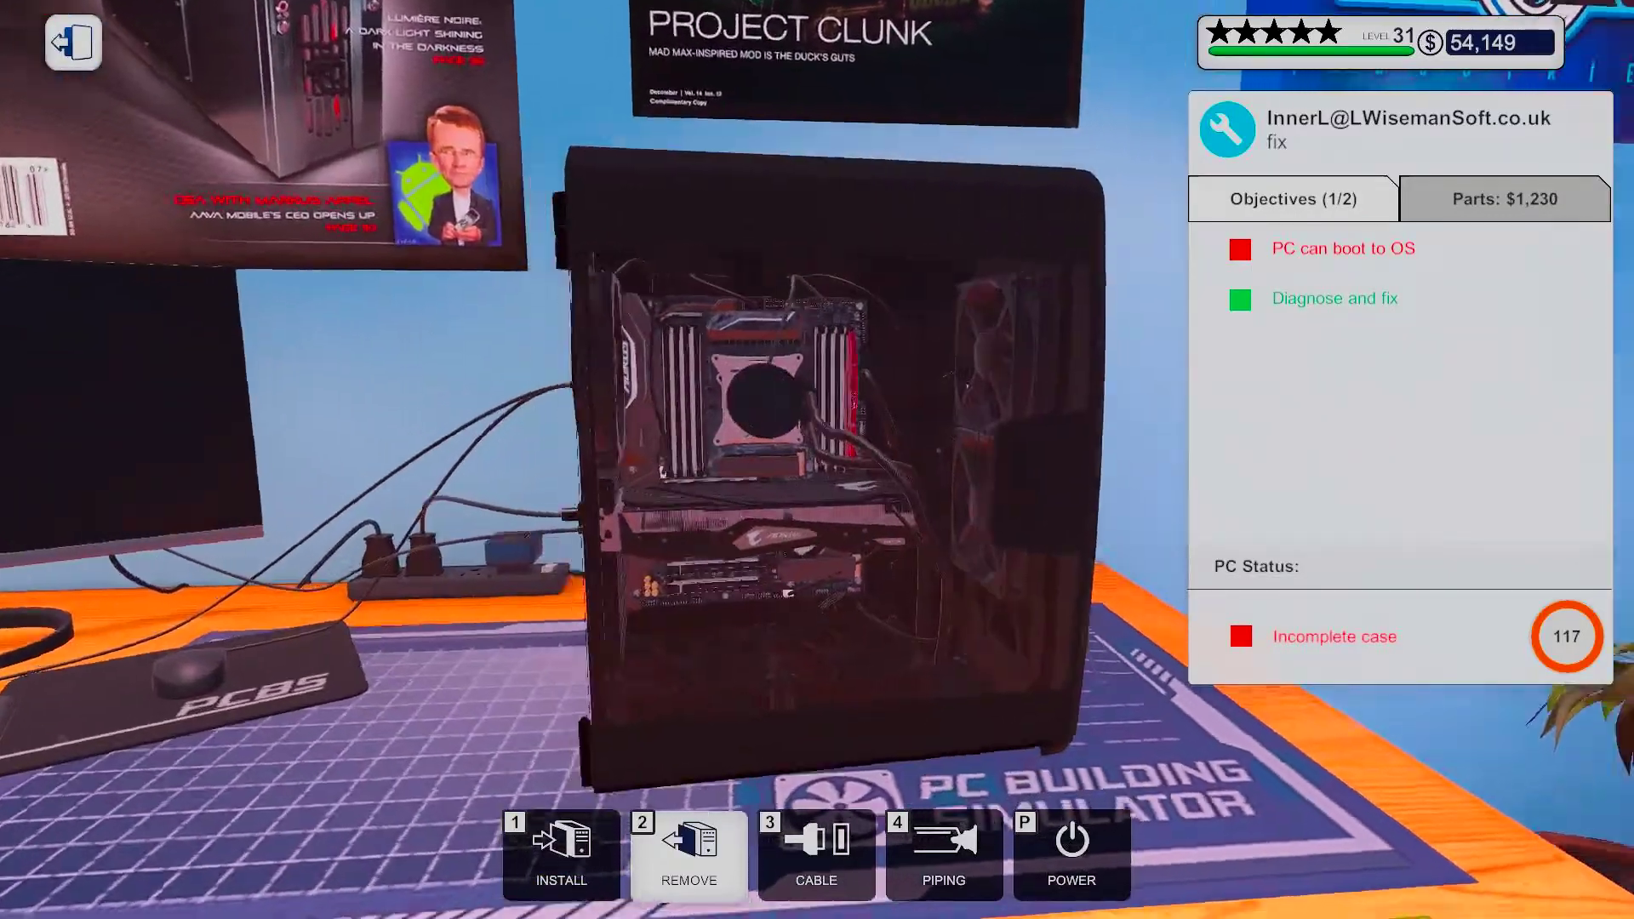
{"action": "key", "text": "d"}
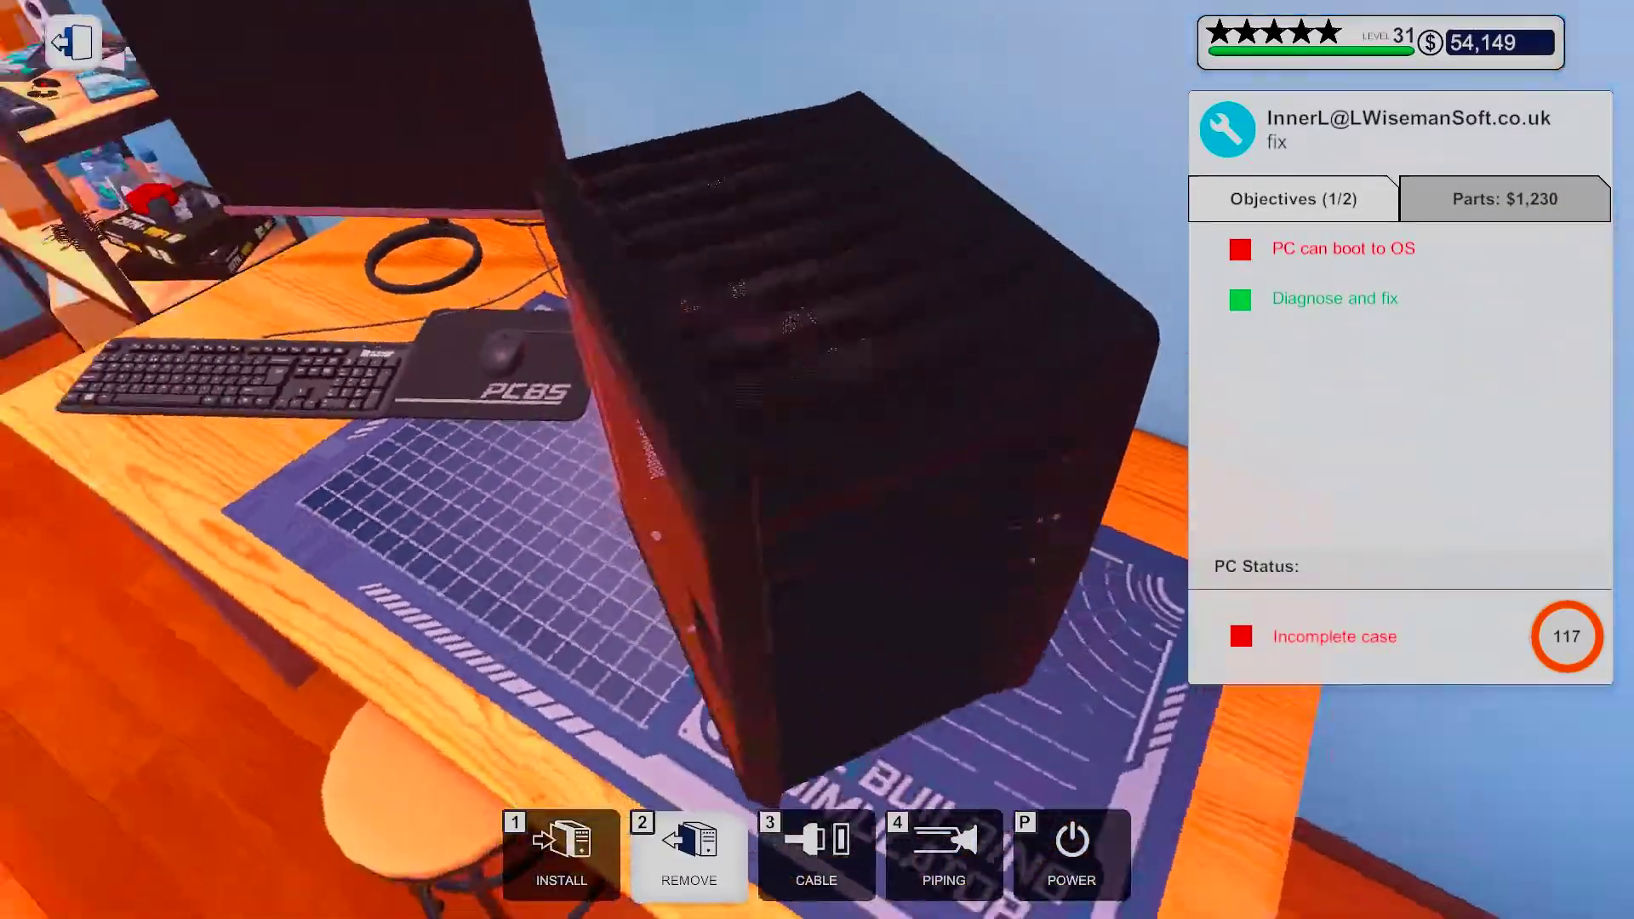
{"action": "key", "text": "d"}
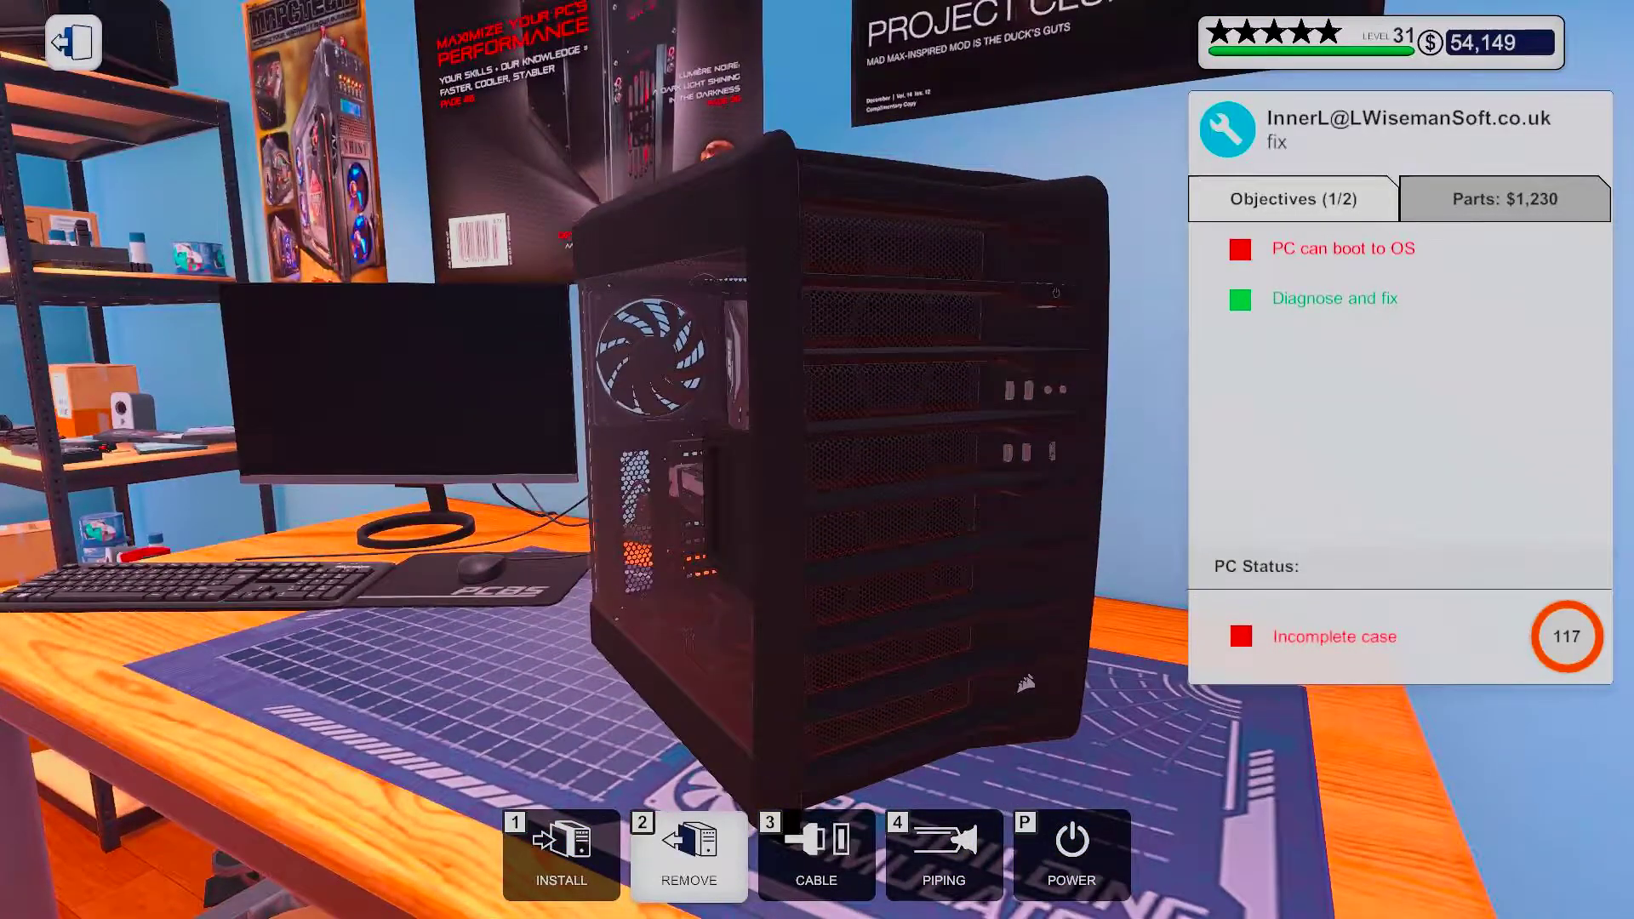
In Install mode, take the Panel part and line up the view on the open side
{"action": "key", "text": "1"}
{"action": "left_click", "coordinate": [638, 575]}
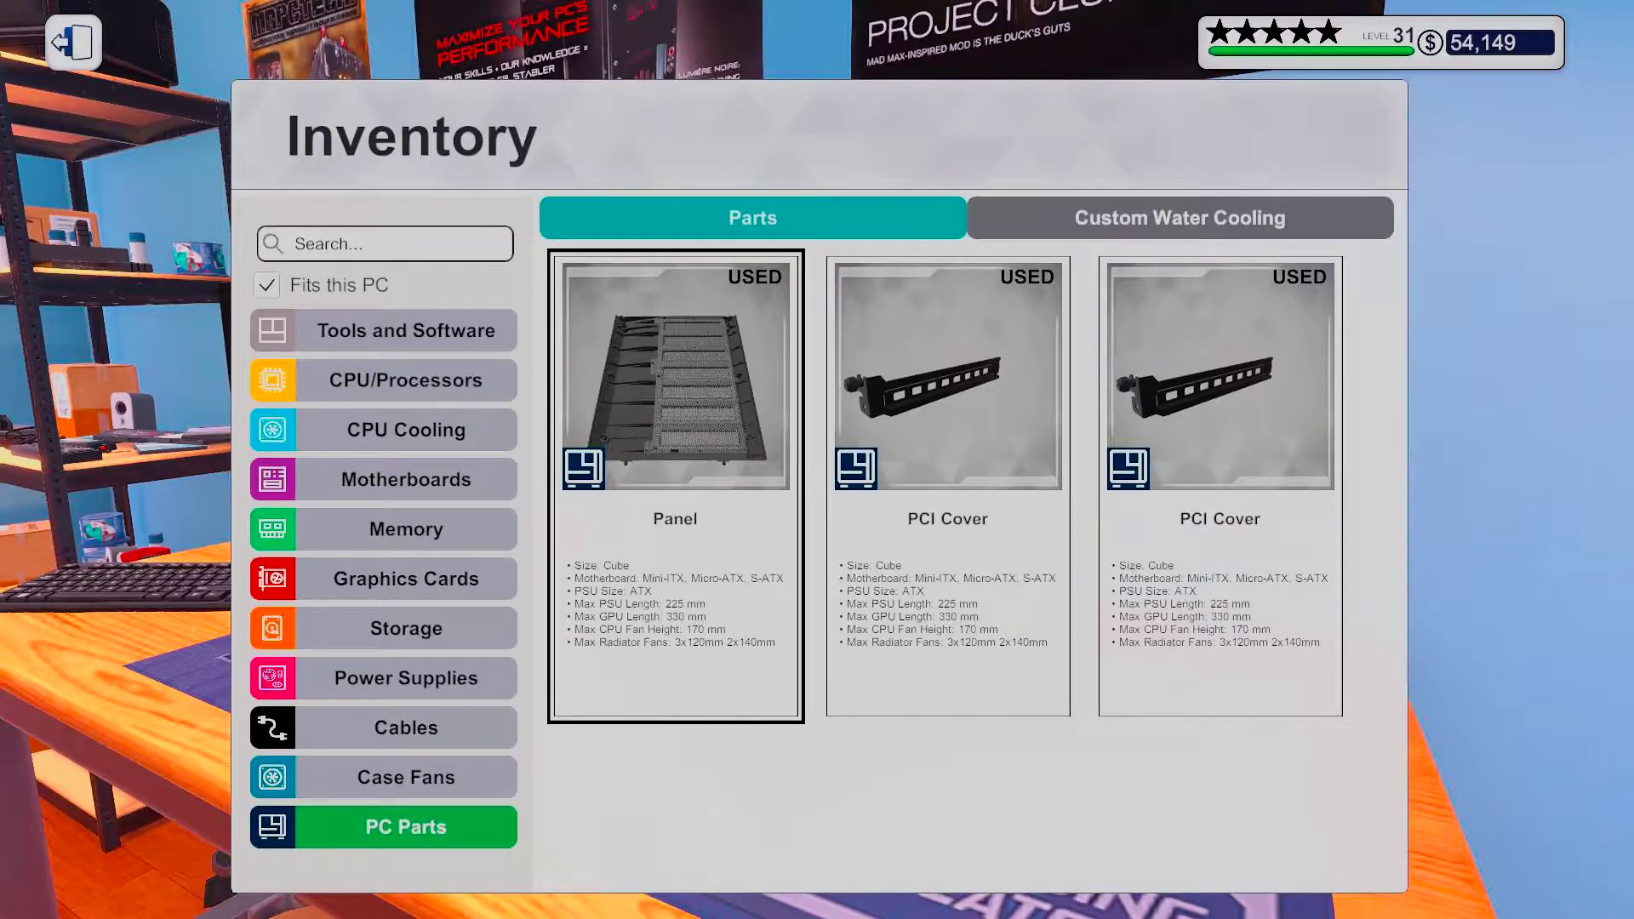
{"action": "left_click", "coordinate": [674, 383]}
{"action": "key", "text": "d"}
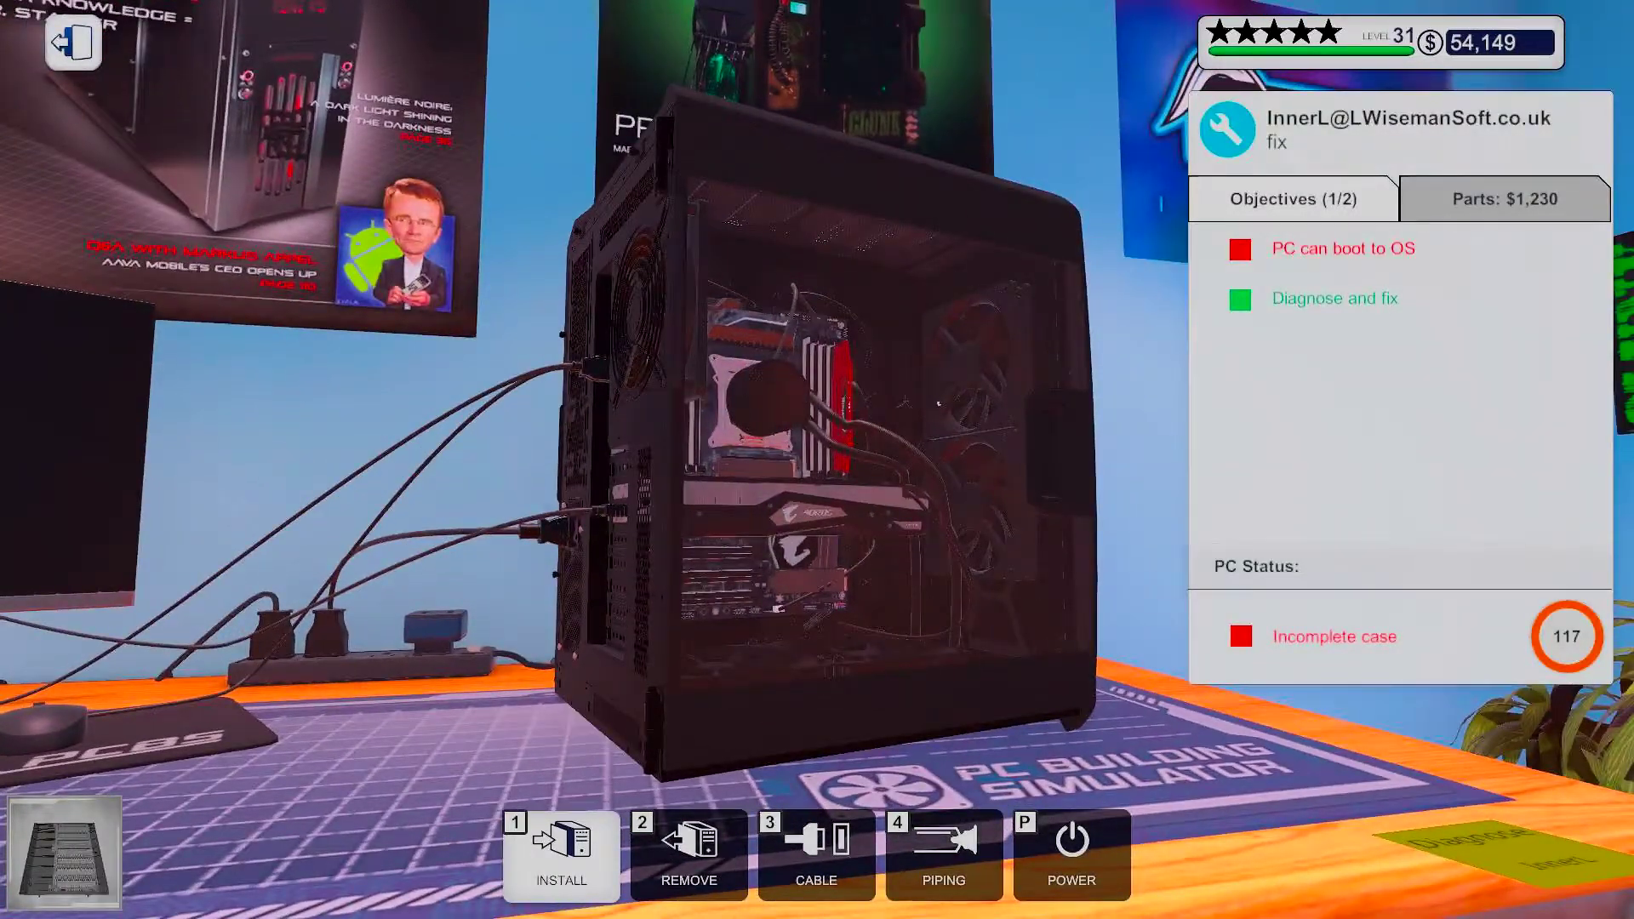
{"action": "key", "text": "w"}
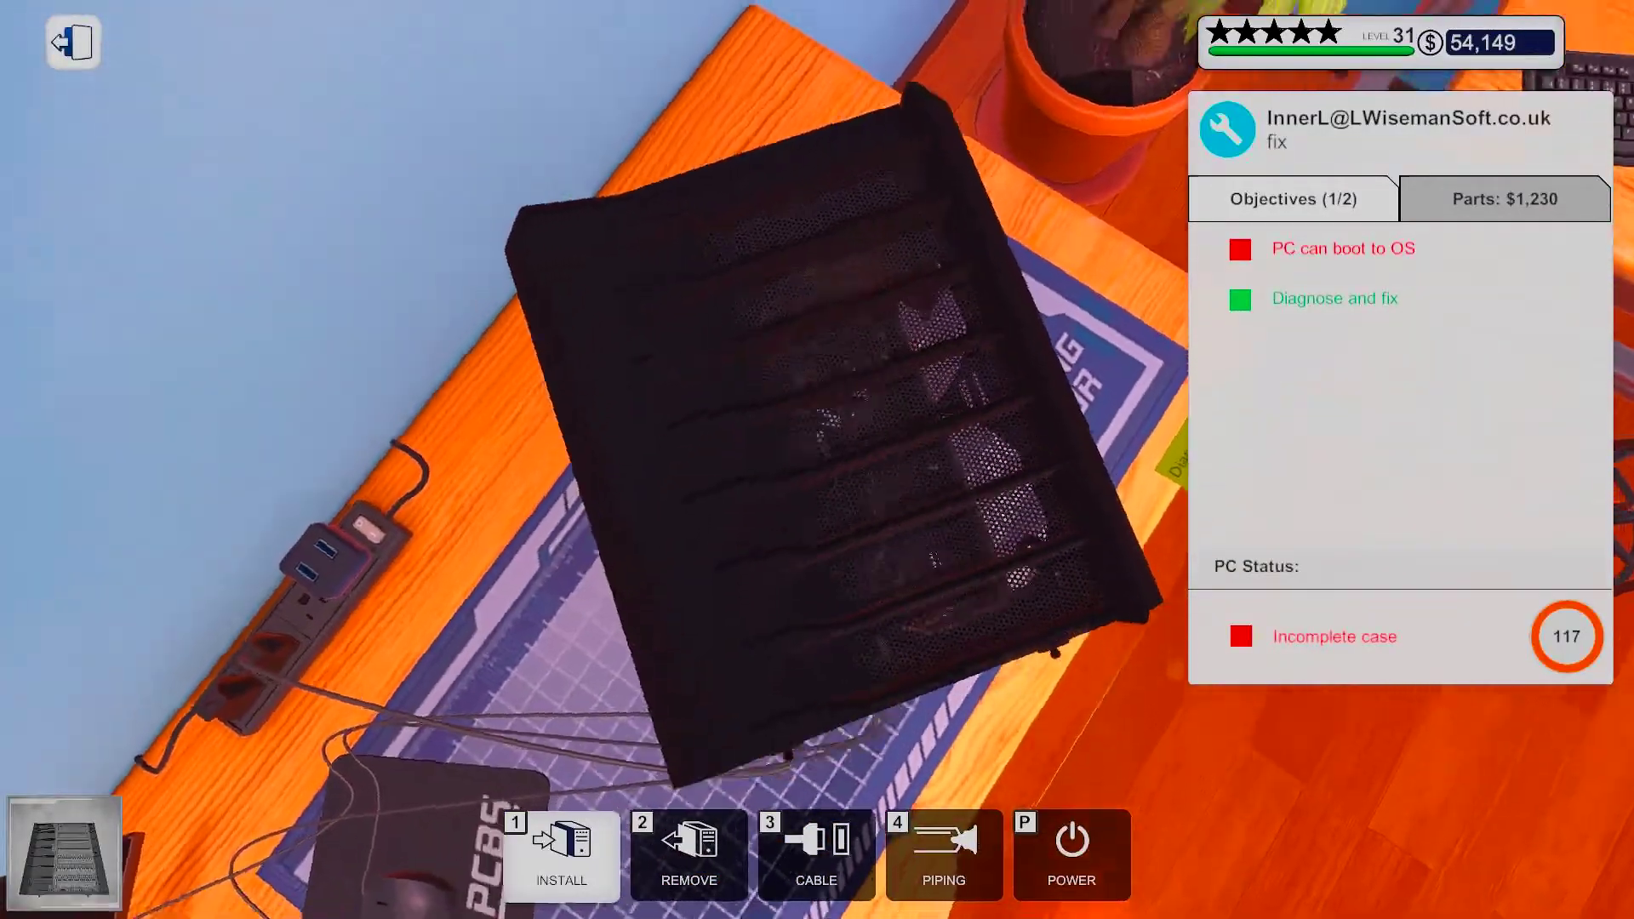
{"action": "key", "text": "s"}
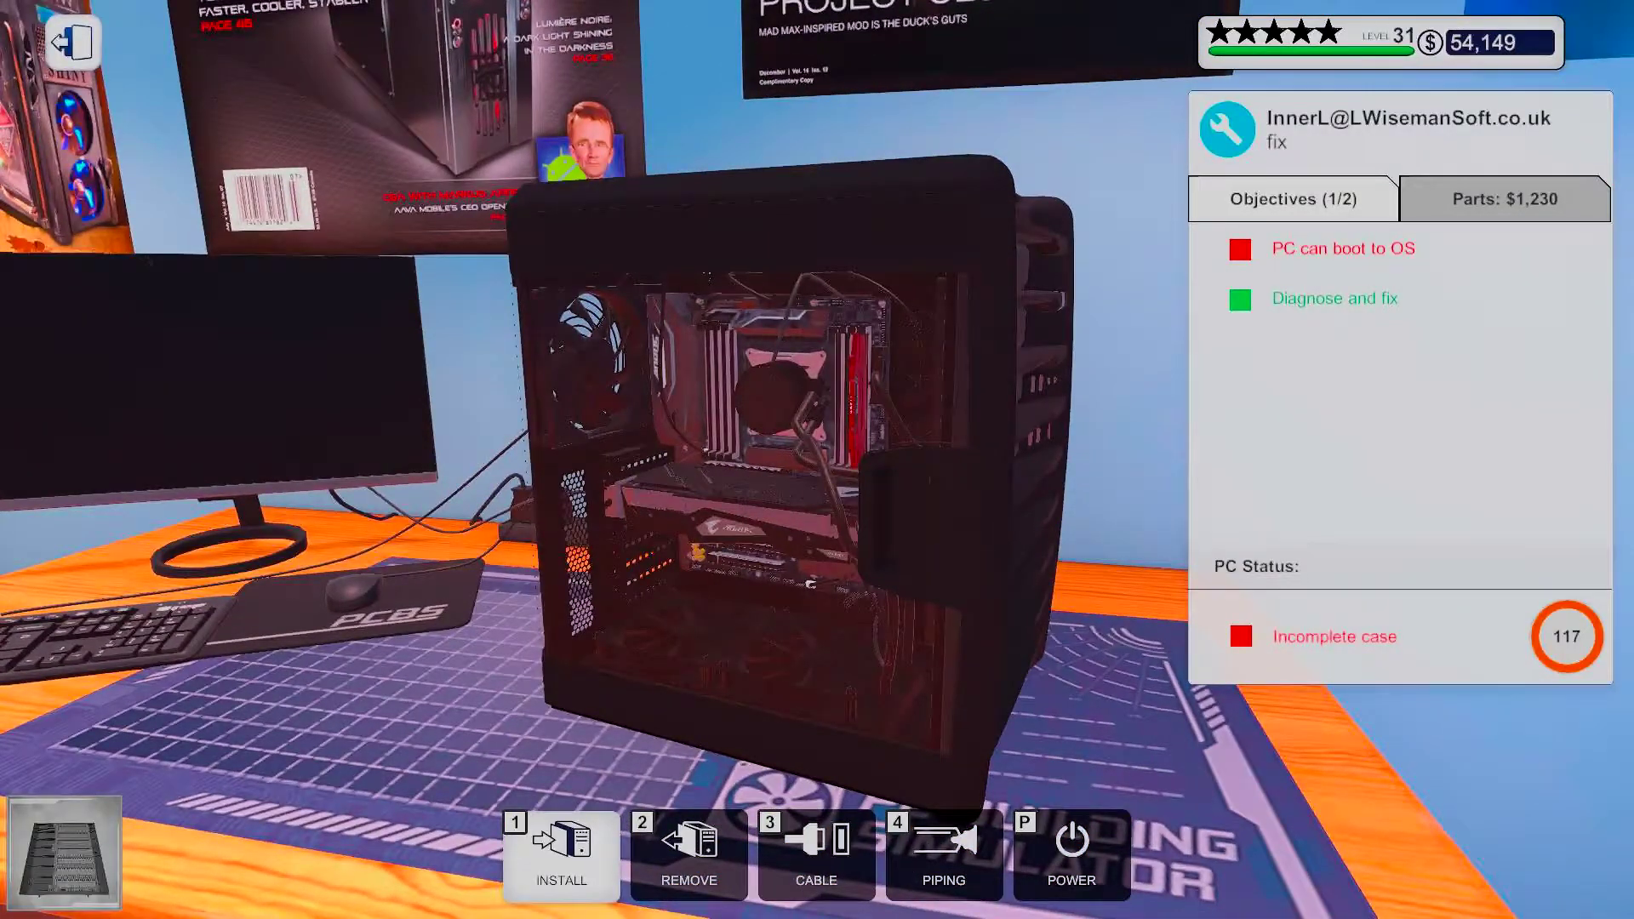
{"action": "key", "text": "d"}
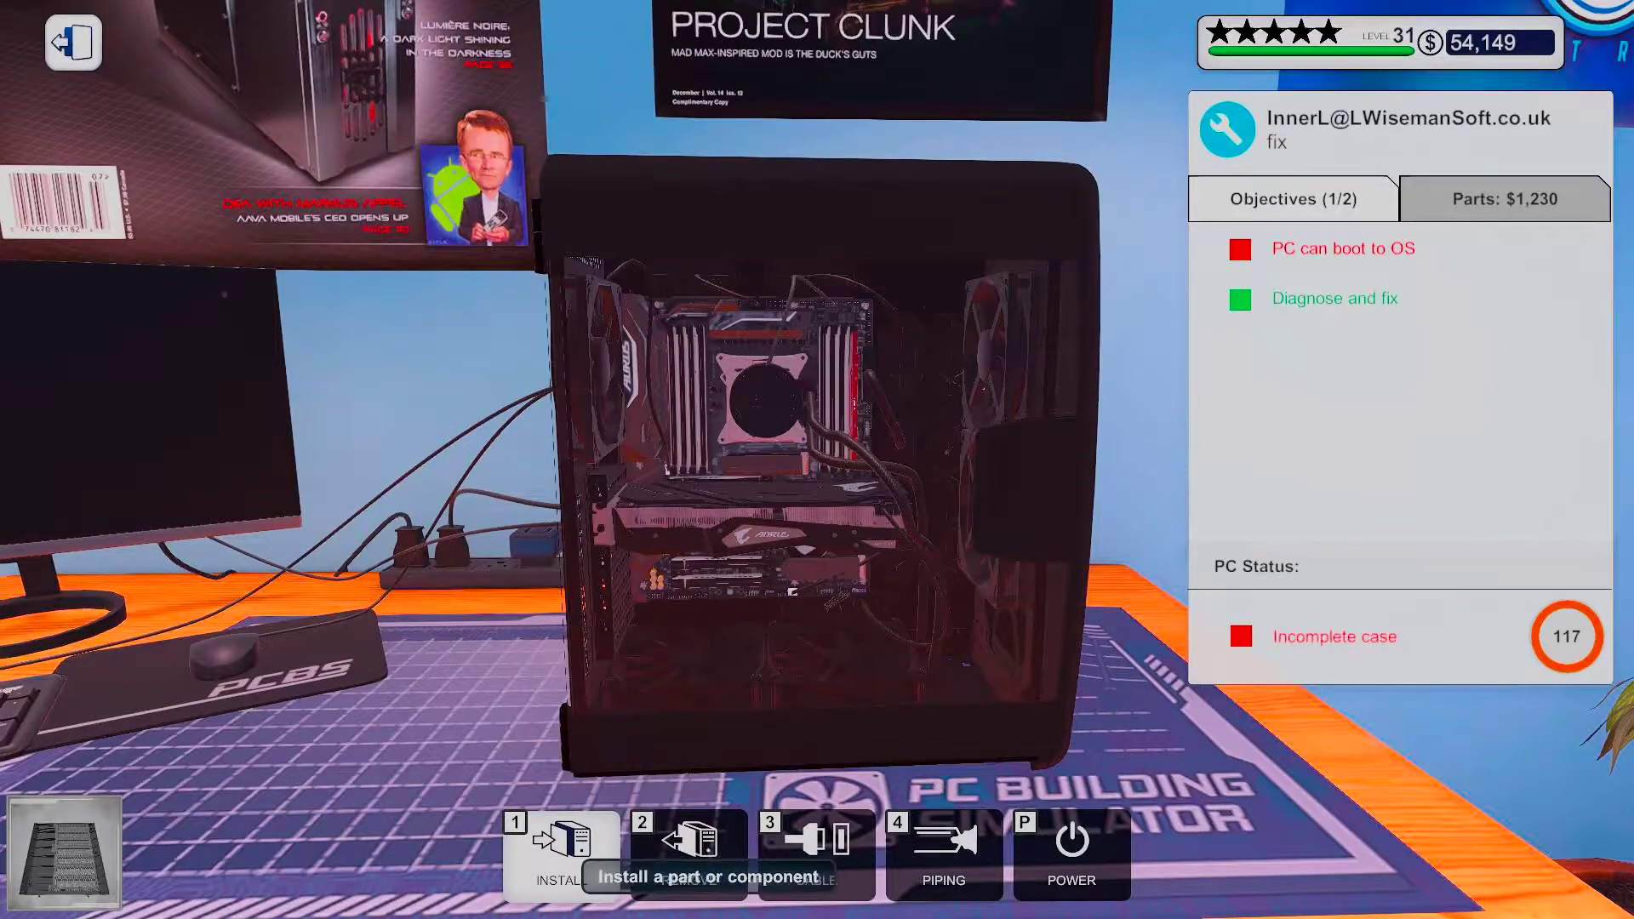
{"action": "left_click", "coordinate": [689, 848]}
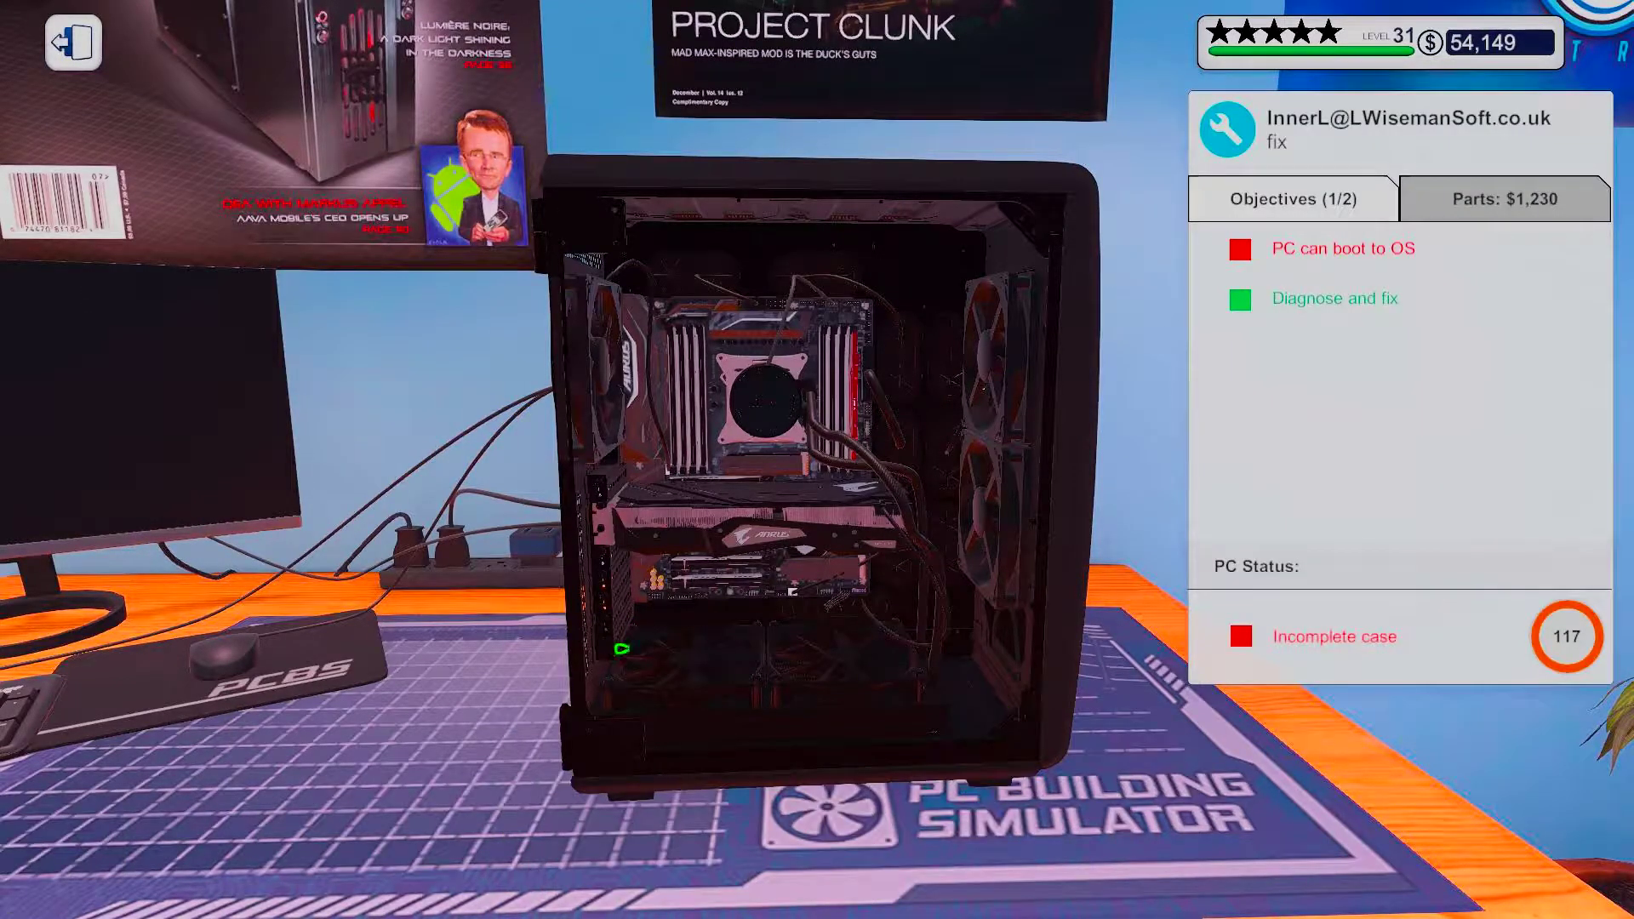
{"action": "left_click", "coordinate": [562, 843]}
Fit the Side Panel onto the case
{"action": "left_click", "coordinate": [676, 474]}
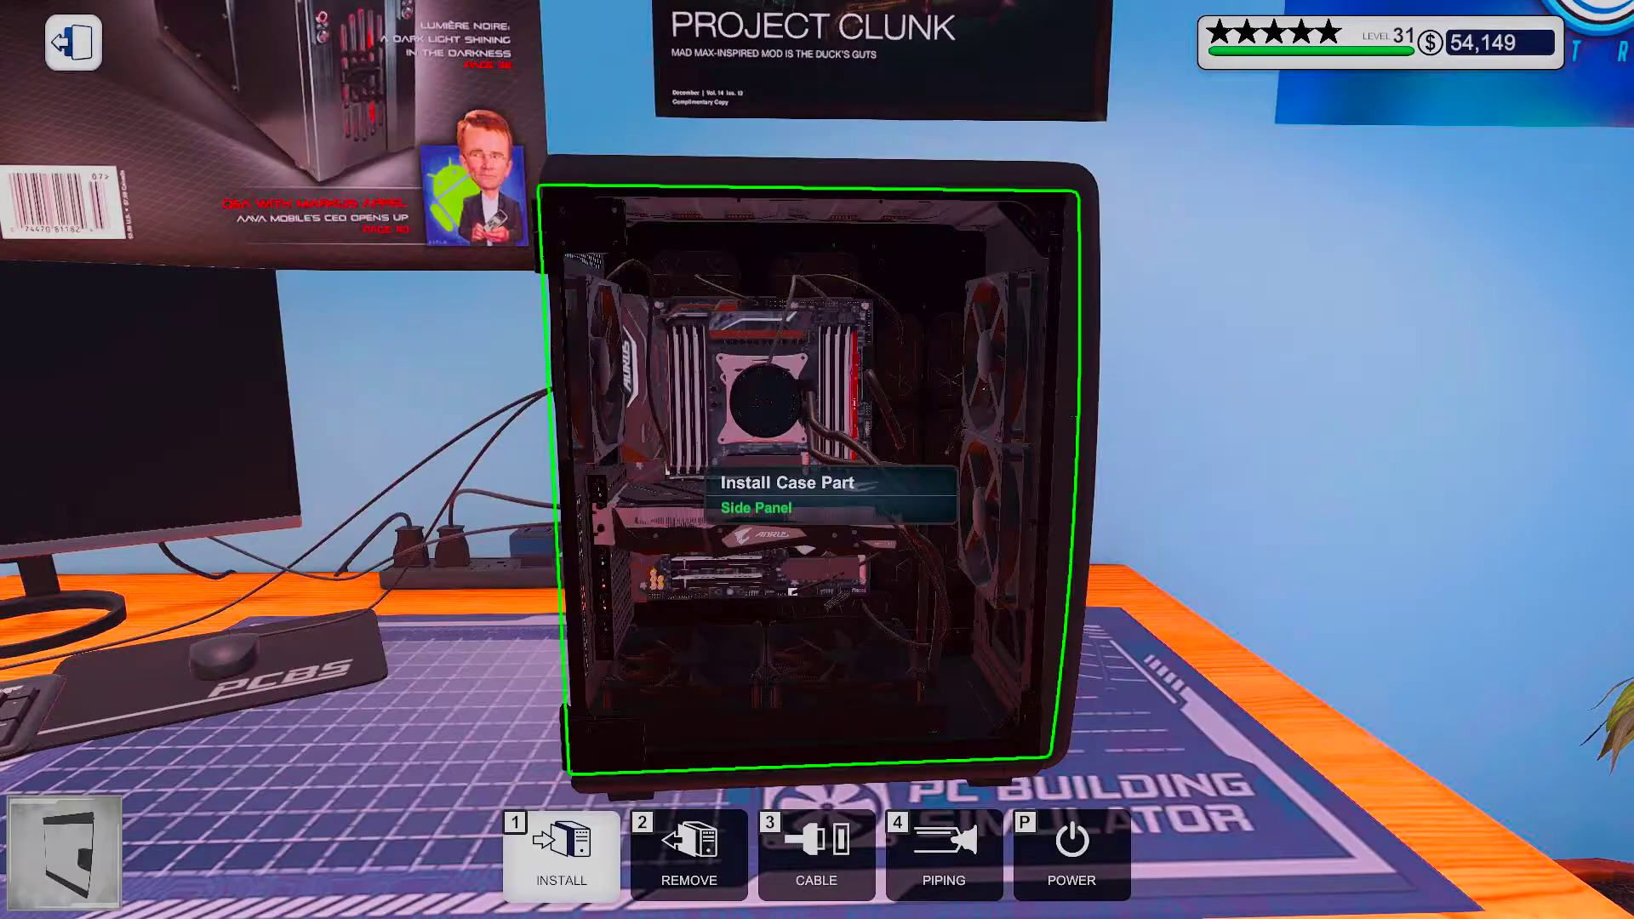
{"action": "left_click", "coordinate": [818, 486]}
{"action": "key", "text": "2"}
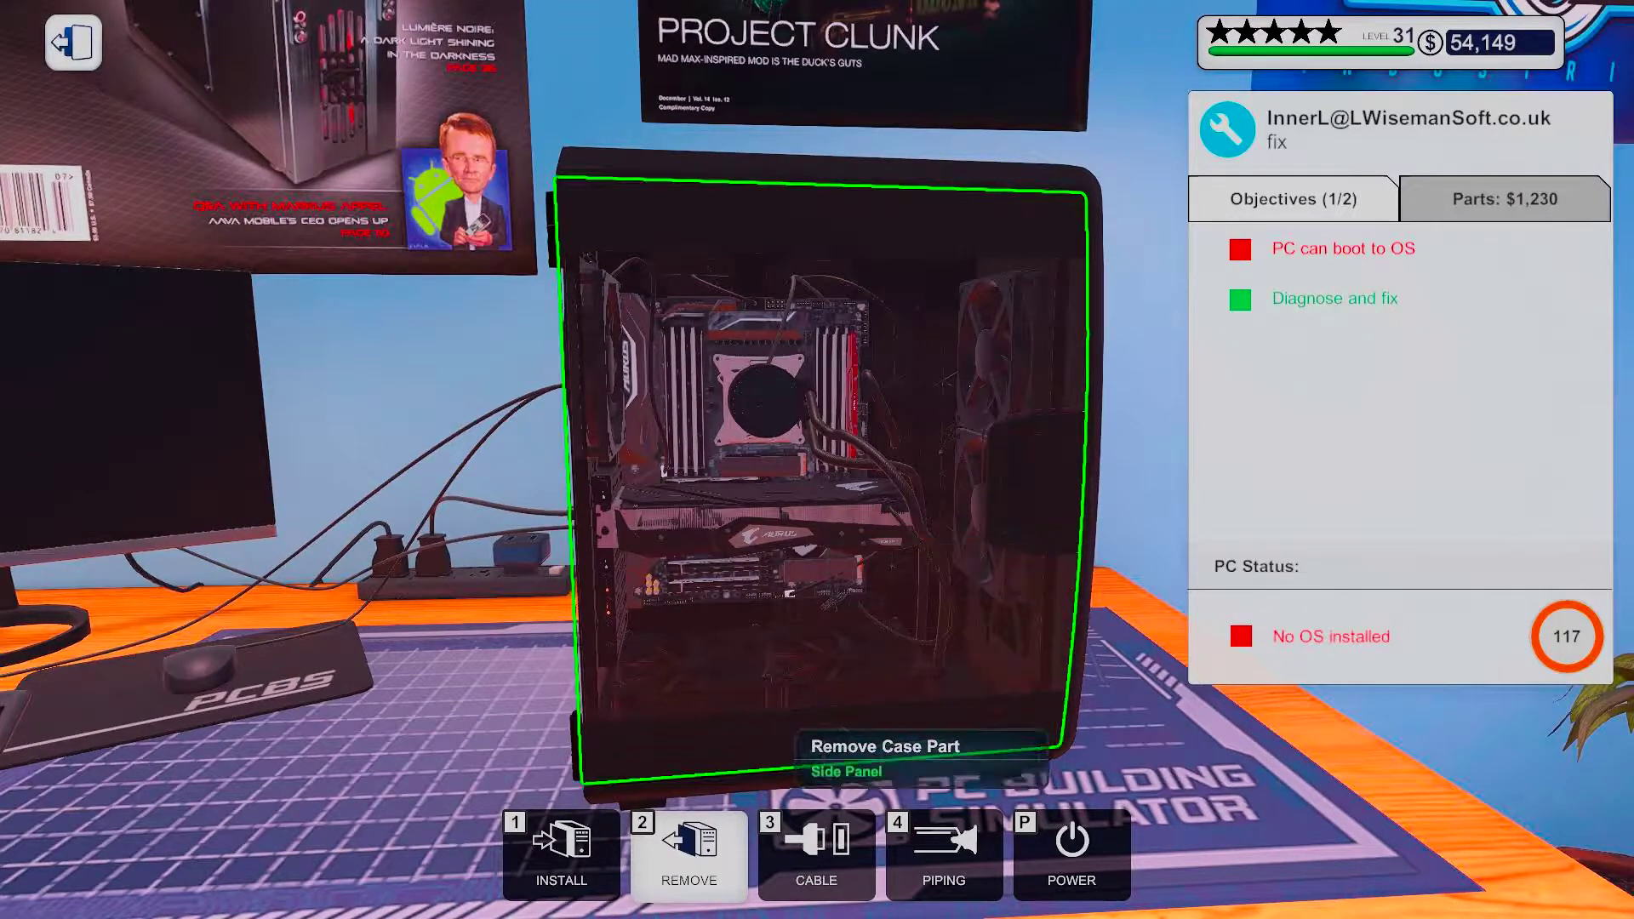
Take a USB Drive from Tools and Software and leave the case close-up
{"action": "key", "text": "i"}
{"action": "left_click", "coordinate": [406, 331]}
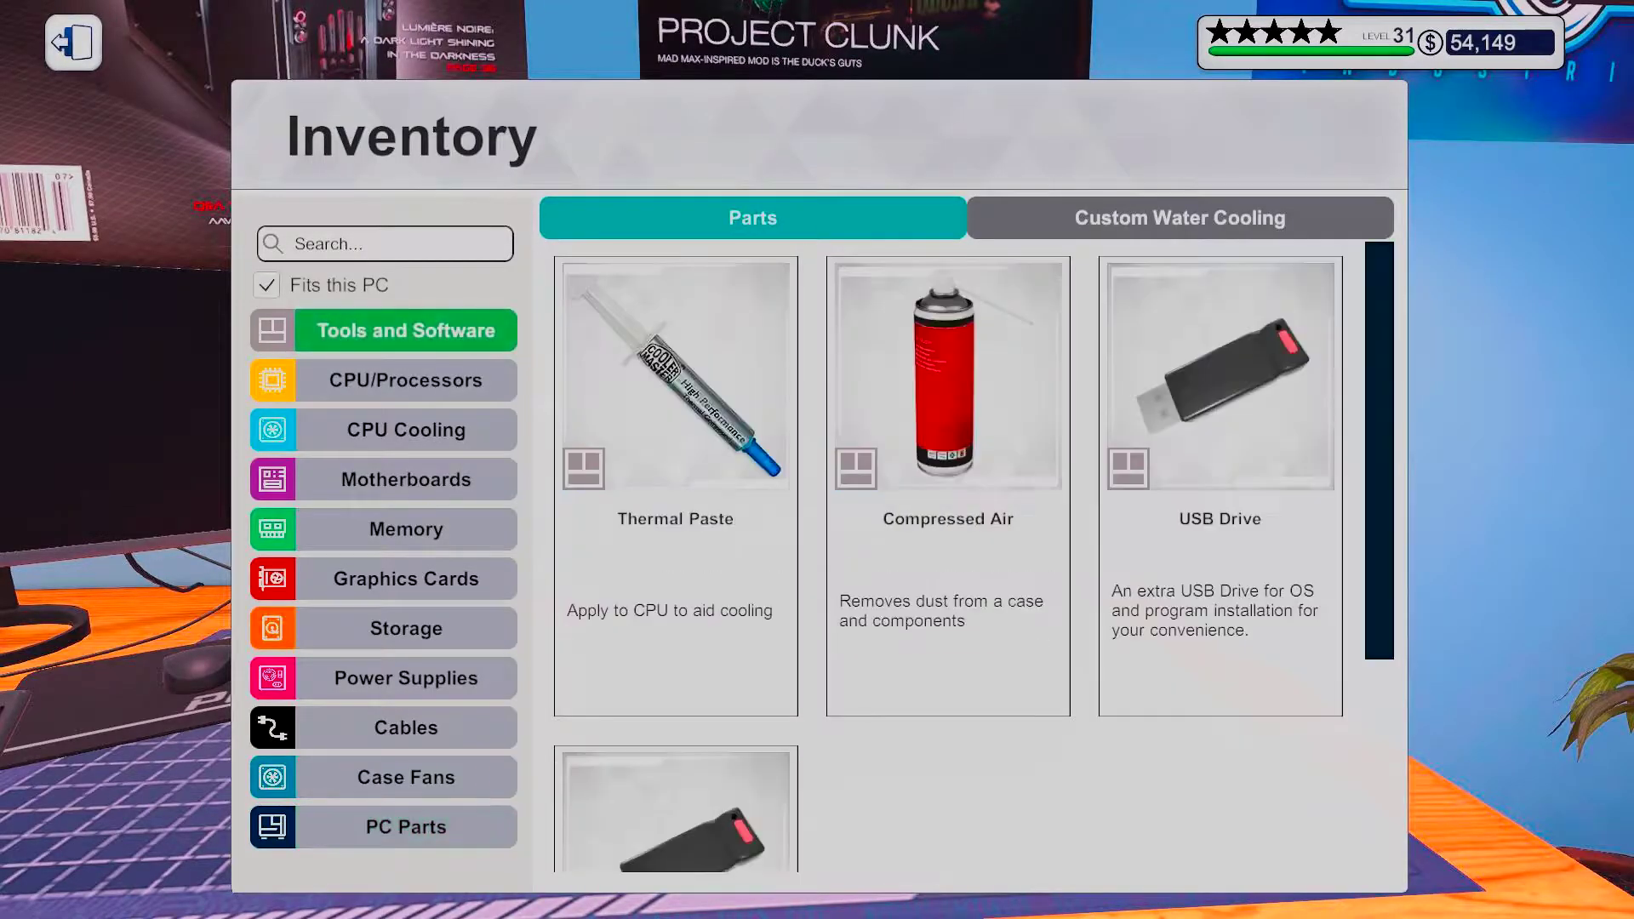
{"action": "left_click", "coordinate": [1234, 473]}
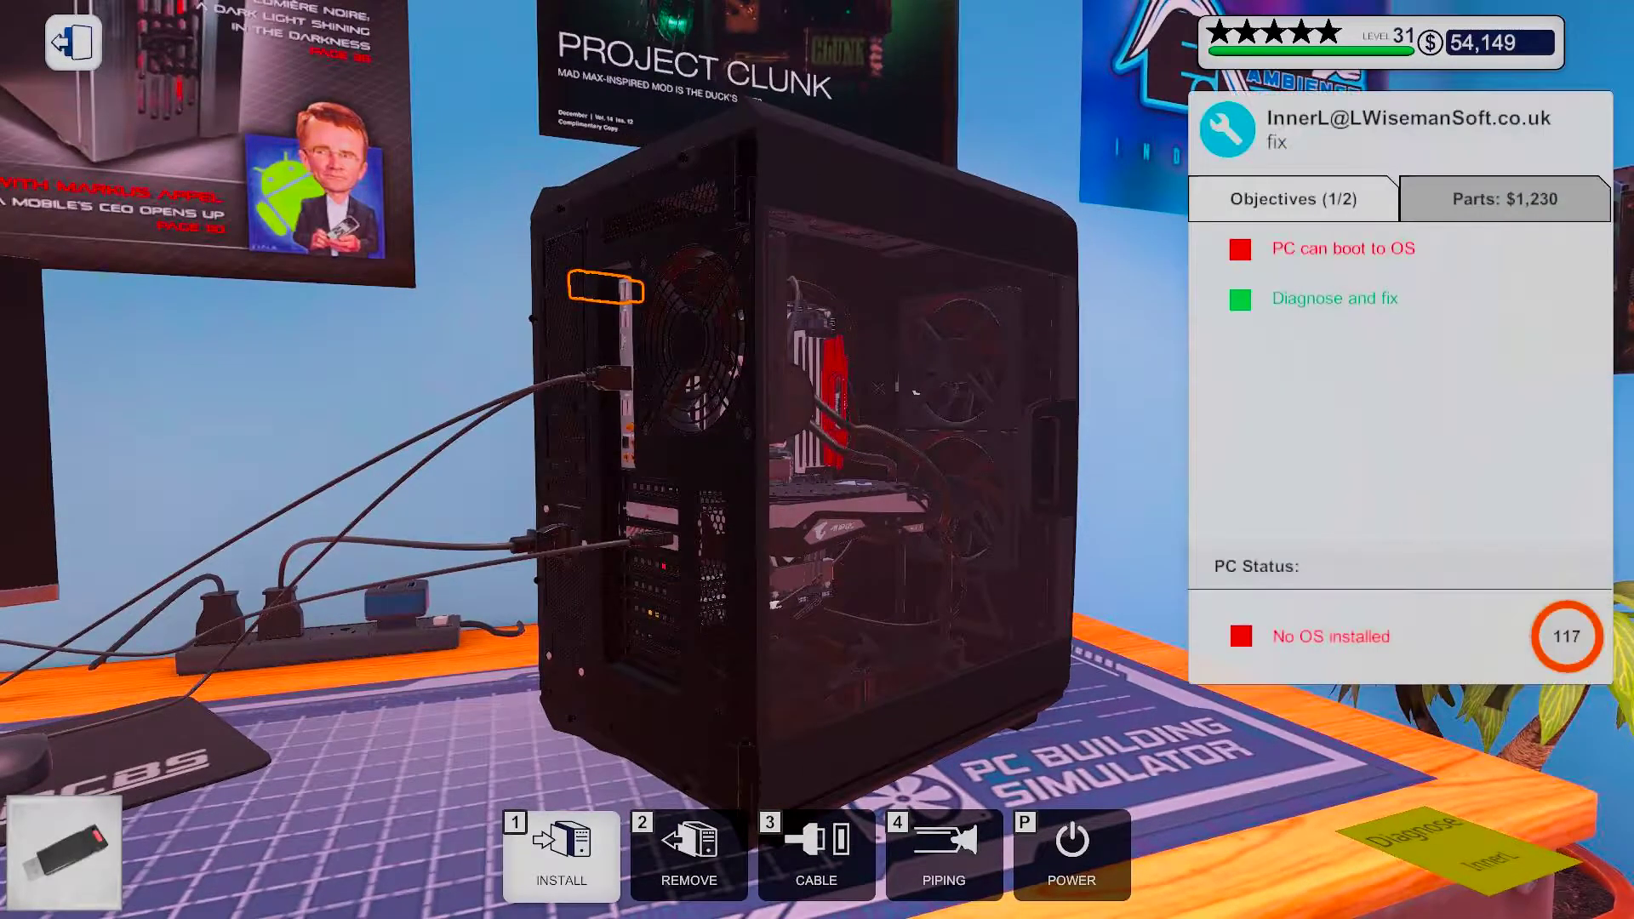
{"action": "key", "text": "2"}
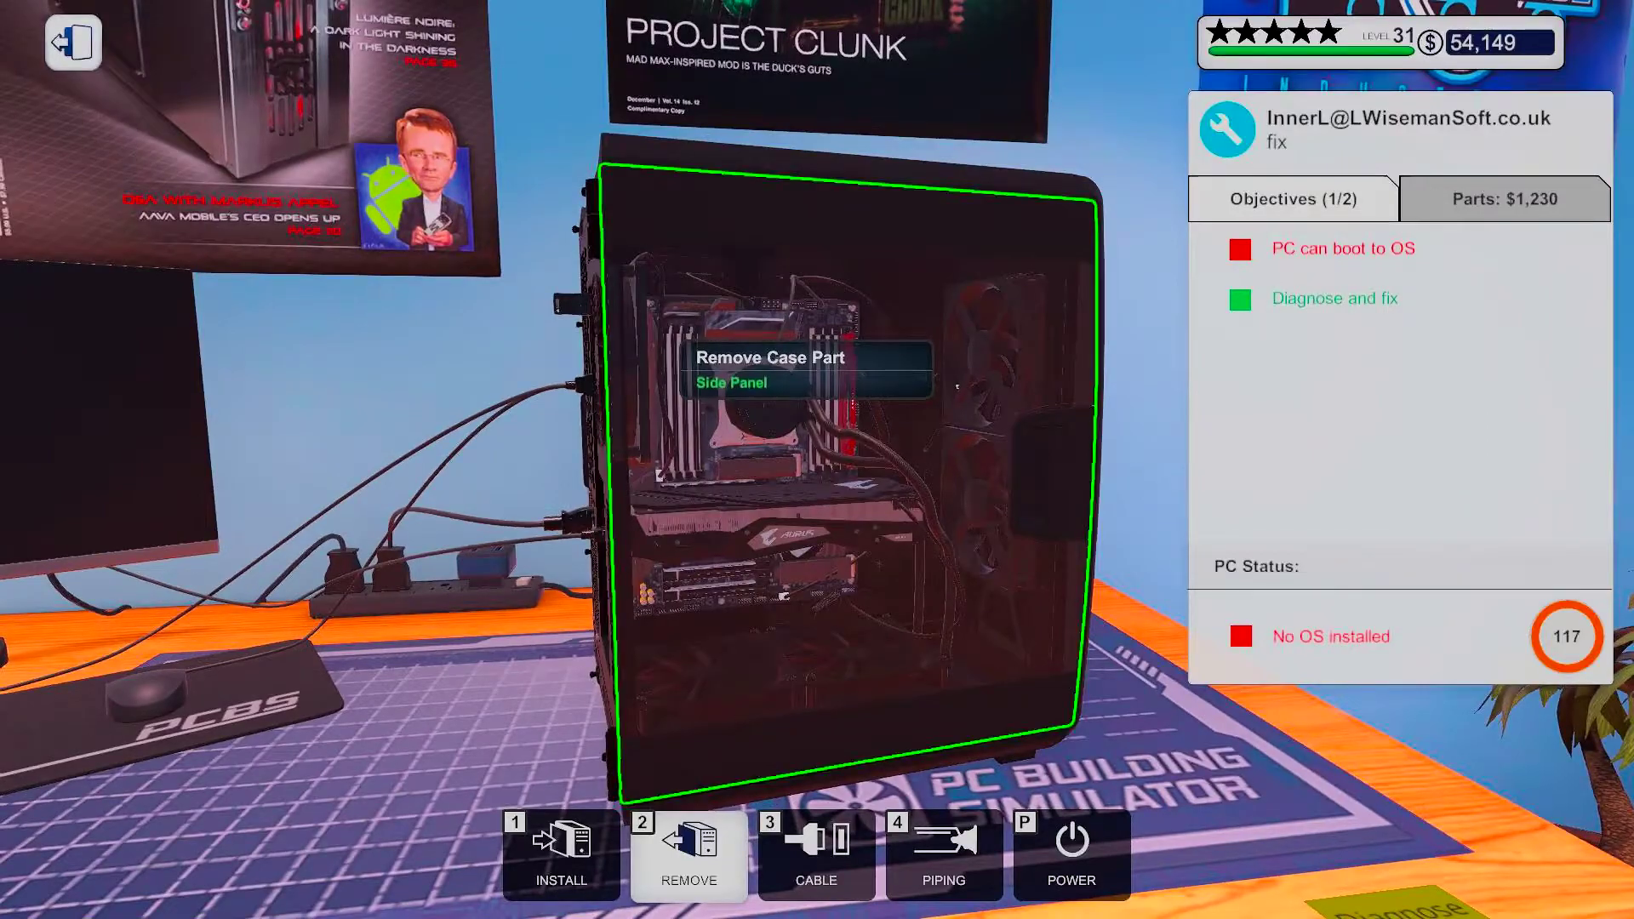
{"action": "key", "text": "Escape"}
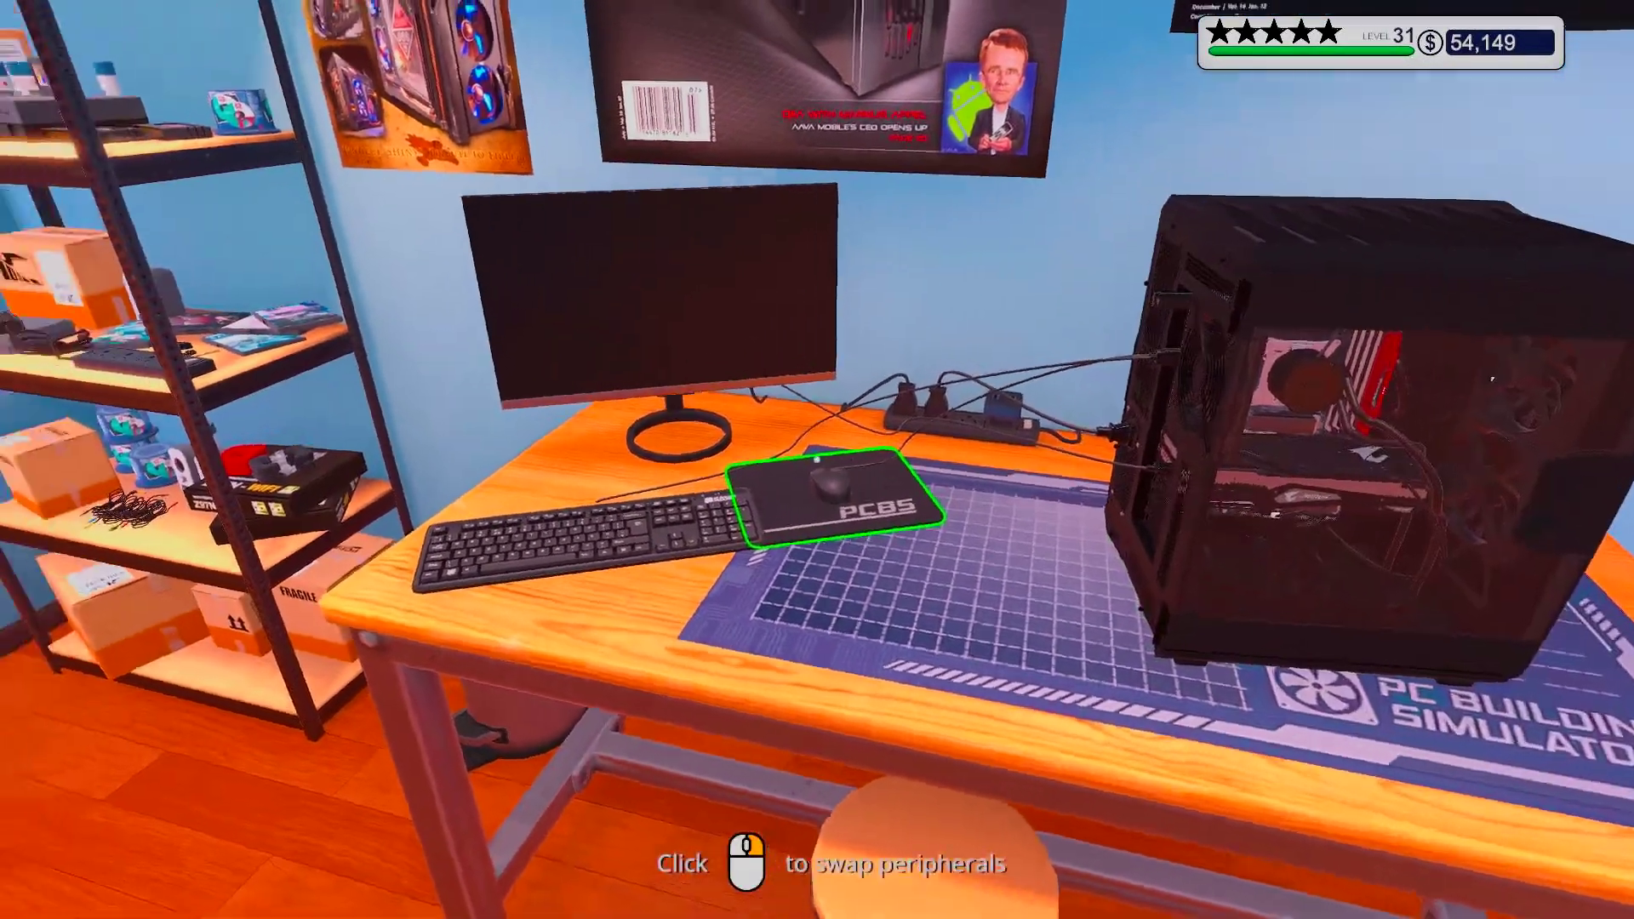
Power on the PC and set the CPU to ratio x44 at 1.45 v in the BIOS
{"action": "left_click", "coordinate": [818, 459]}
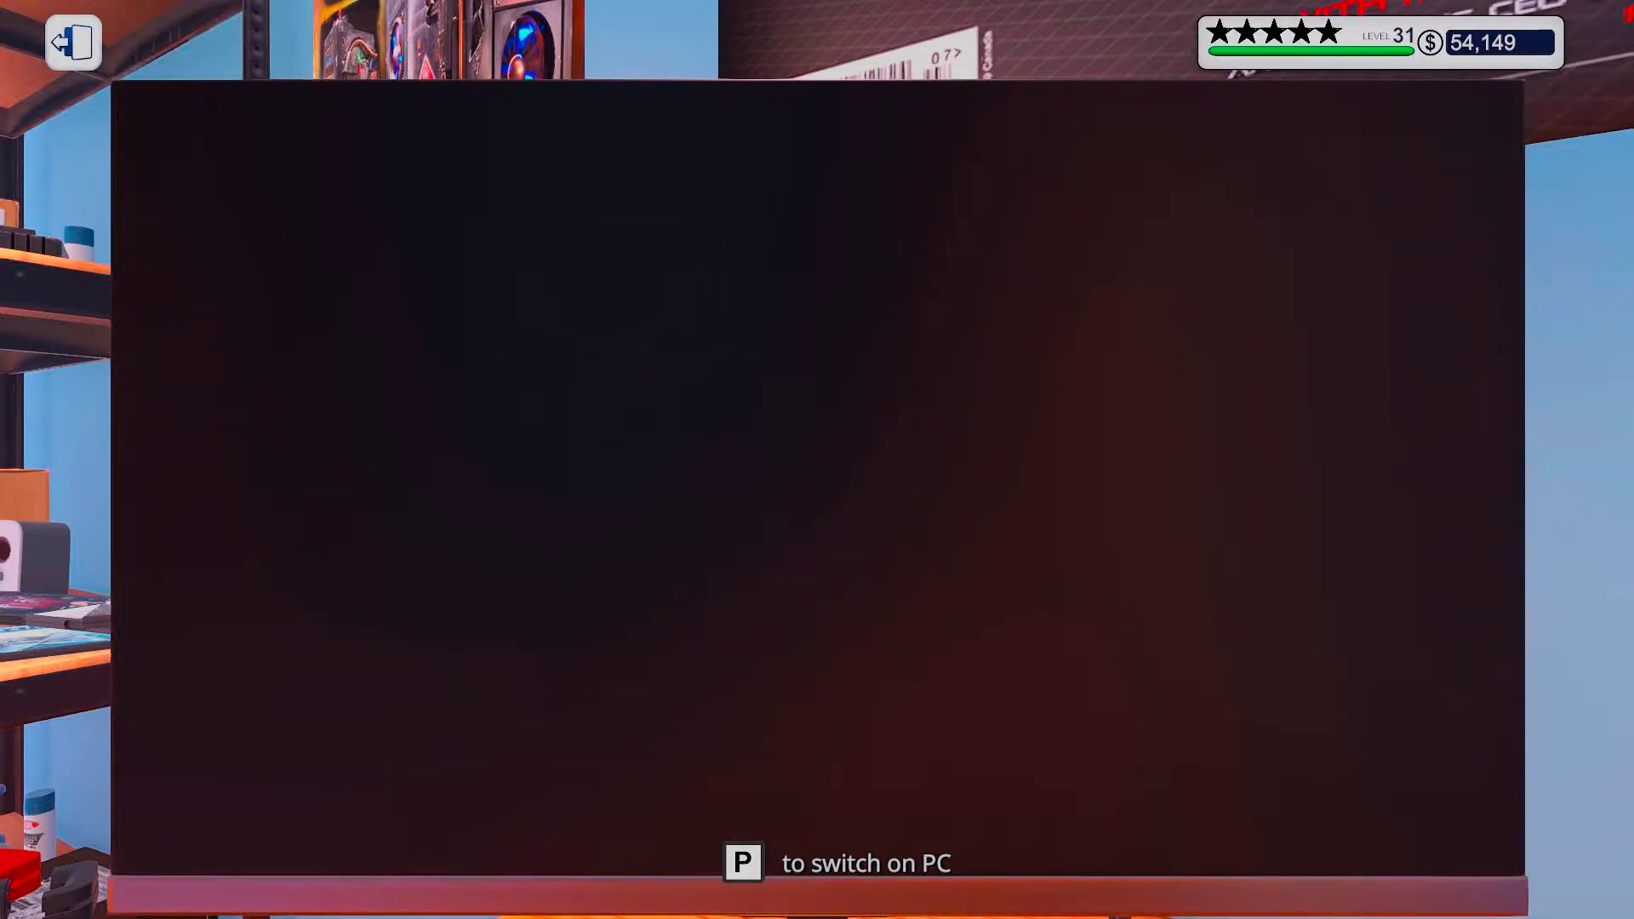
{"action": "key", "text": "p"}
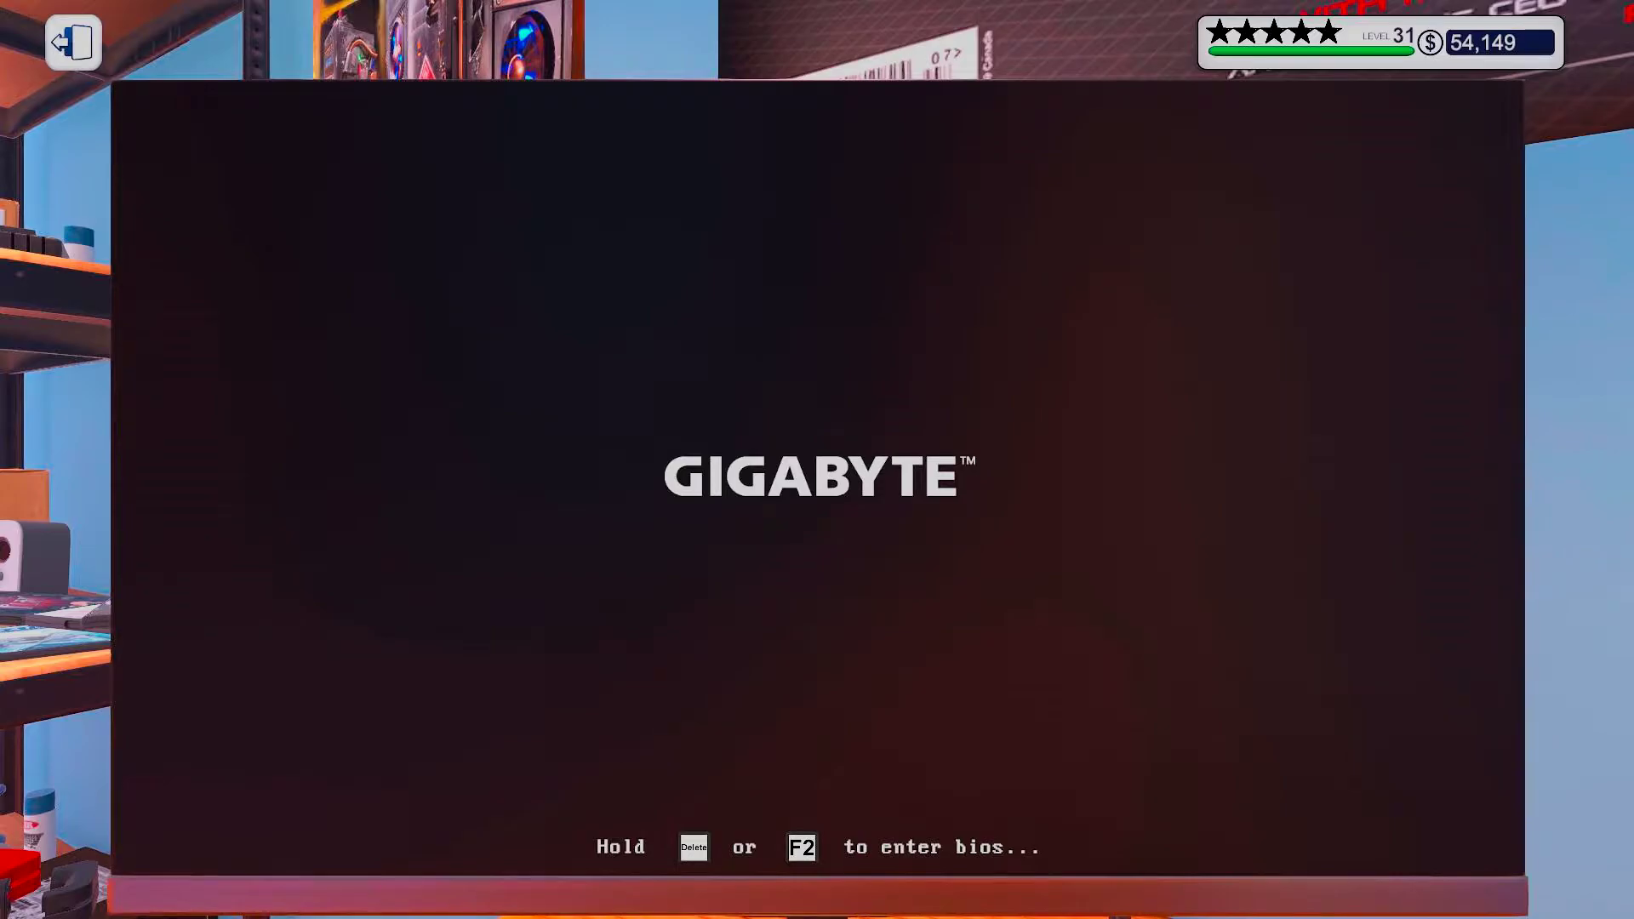
{"action": "key", "text": "Delete"}
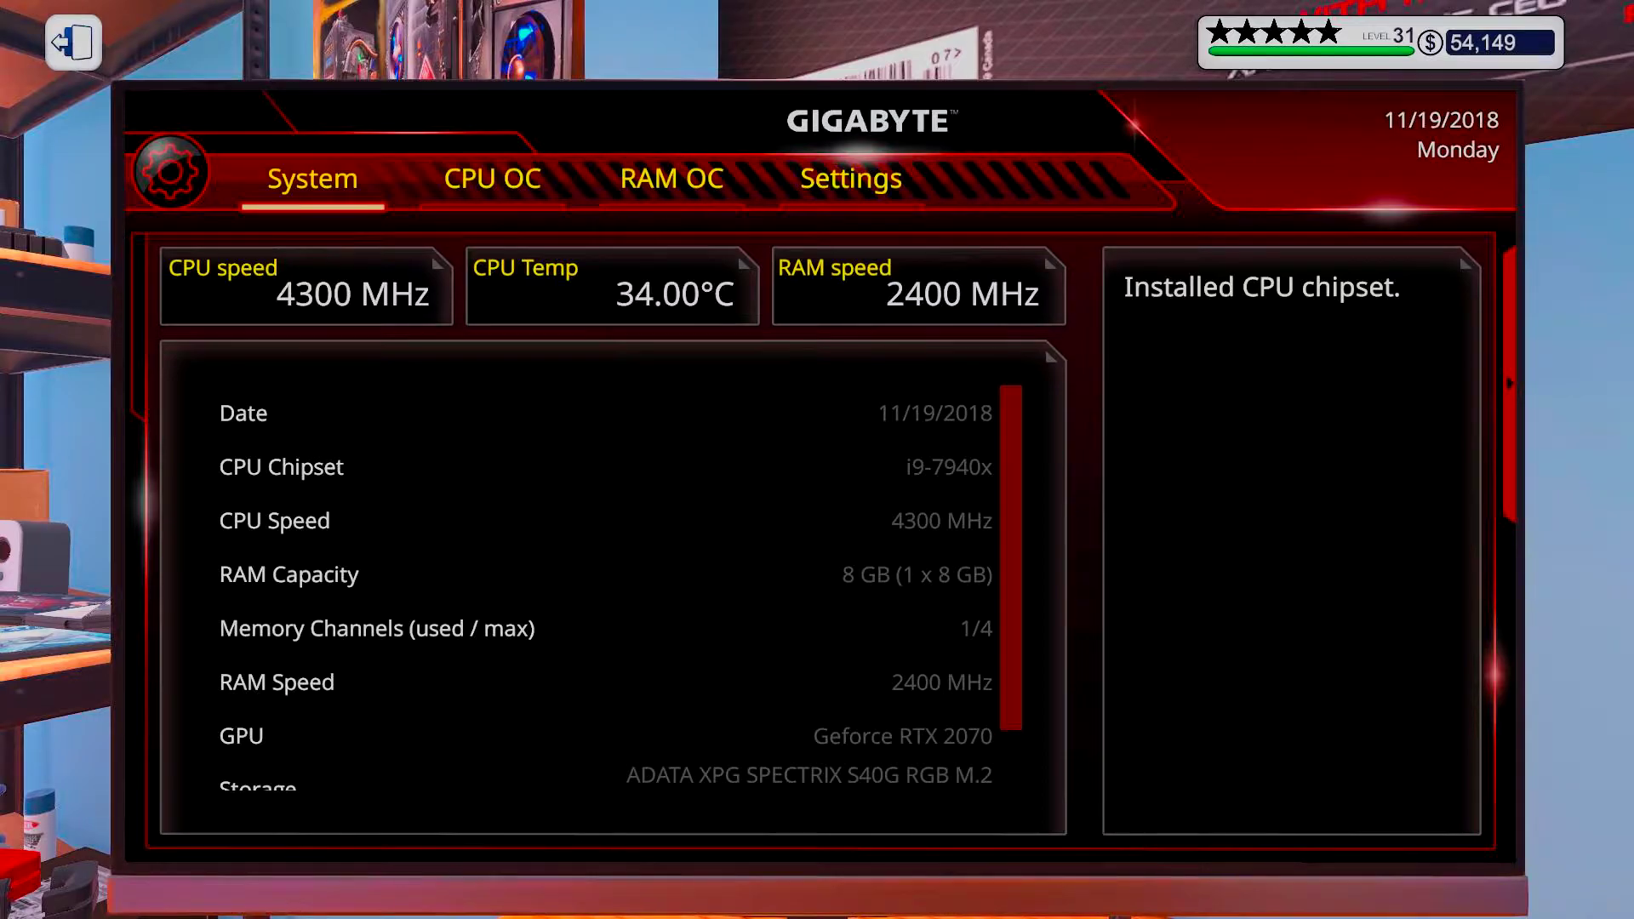
{"action": "left_click", "coordinate": [492, 179]}
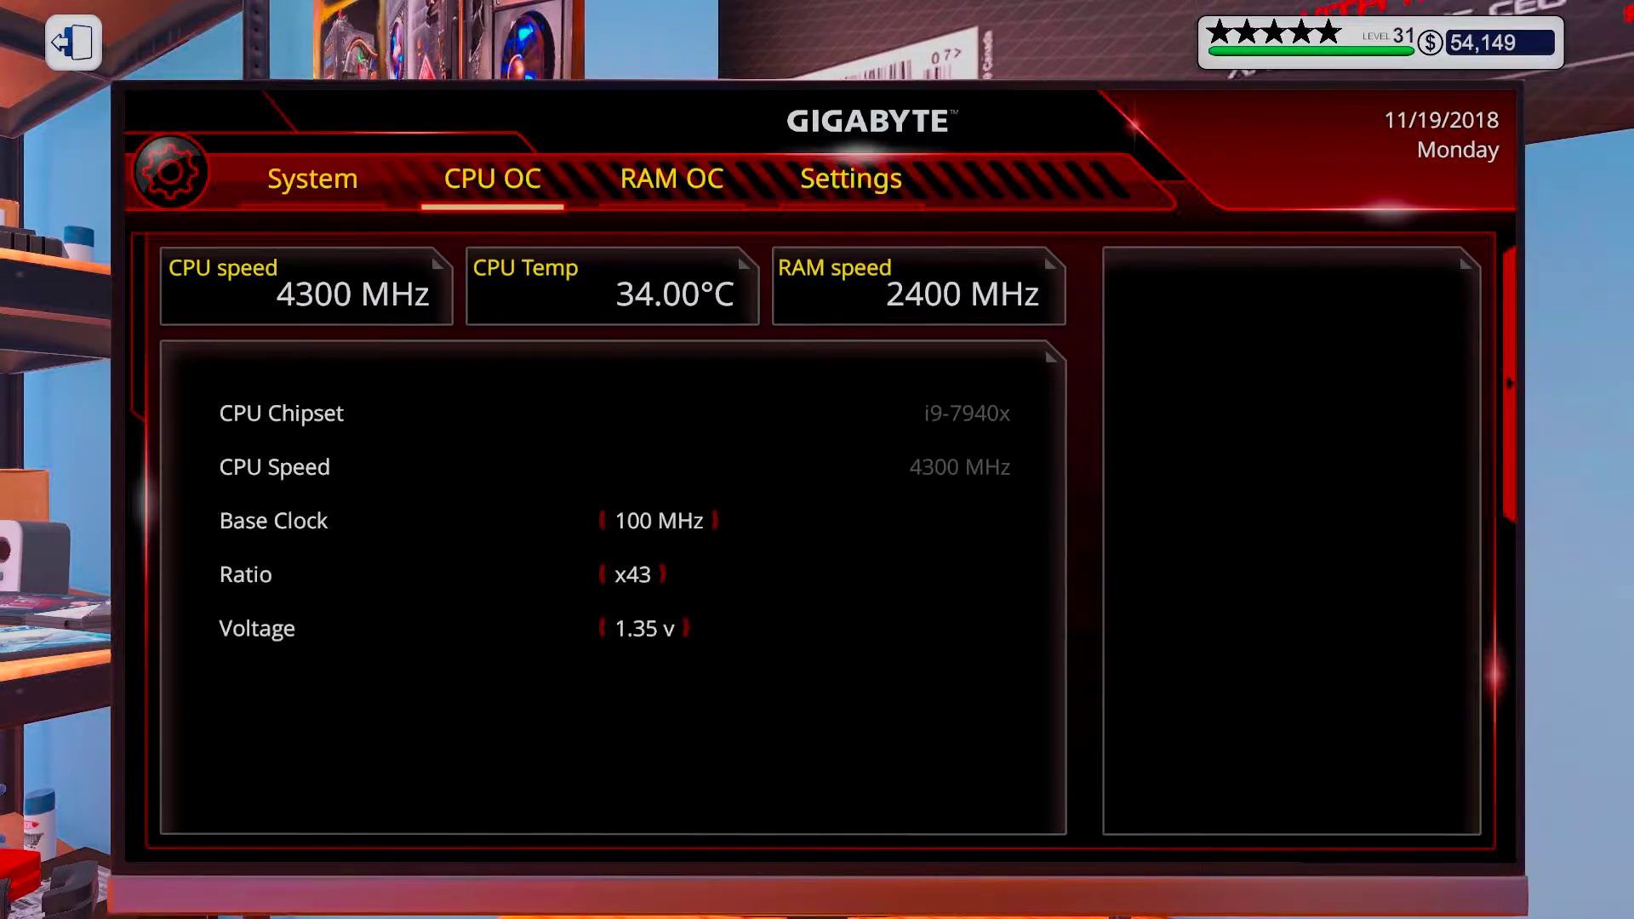
{"action": "left_click", "coordinate": [663, 574]}
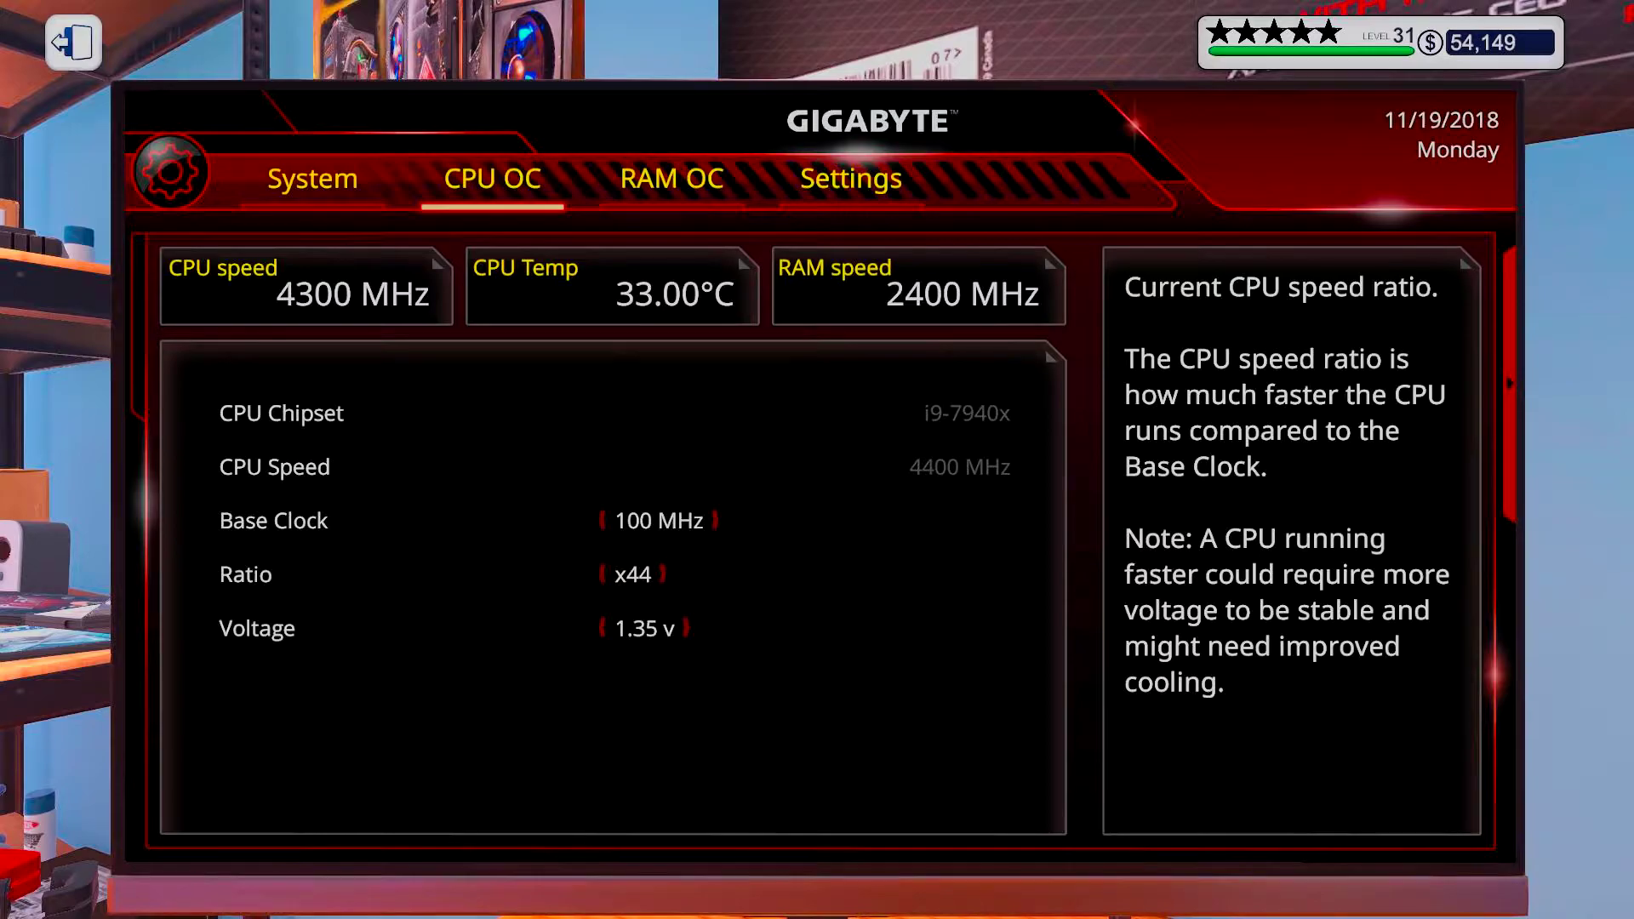
{"action": "left_click", "coordinate": [685, 628]}
Enable XMP for 3600 MHz RAM, make the M.2 SSD the boot device, and apply and restart
{"action": "left_click", "coordinate": [672, 179]}
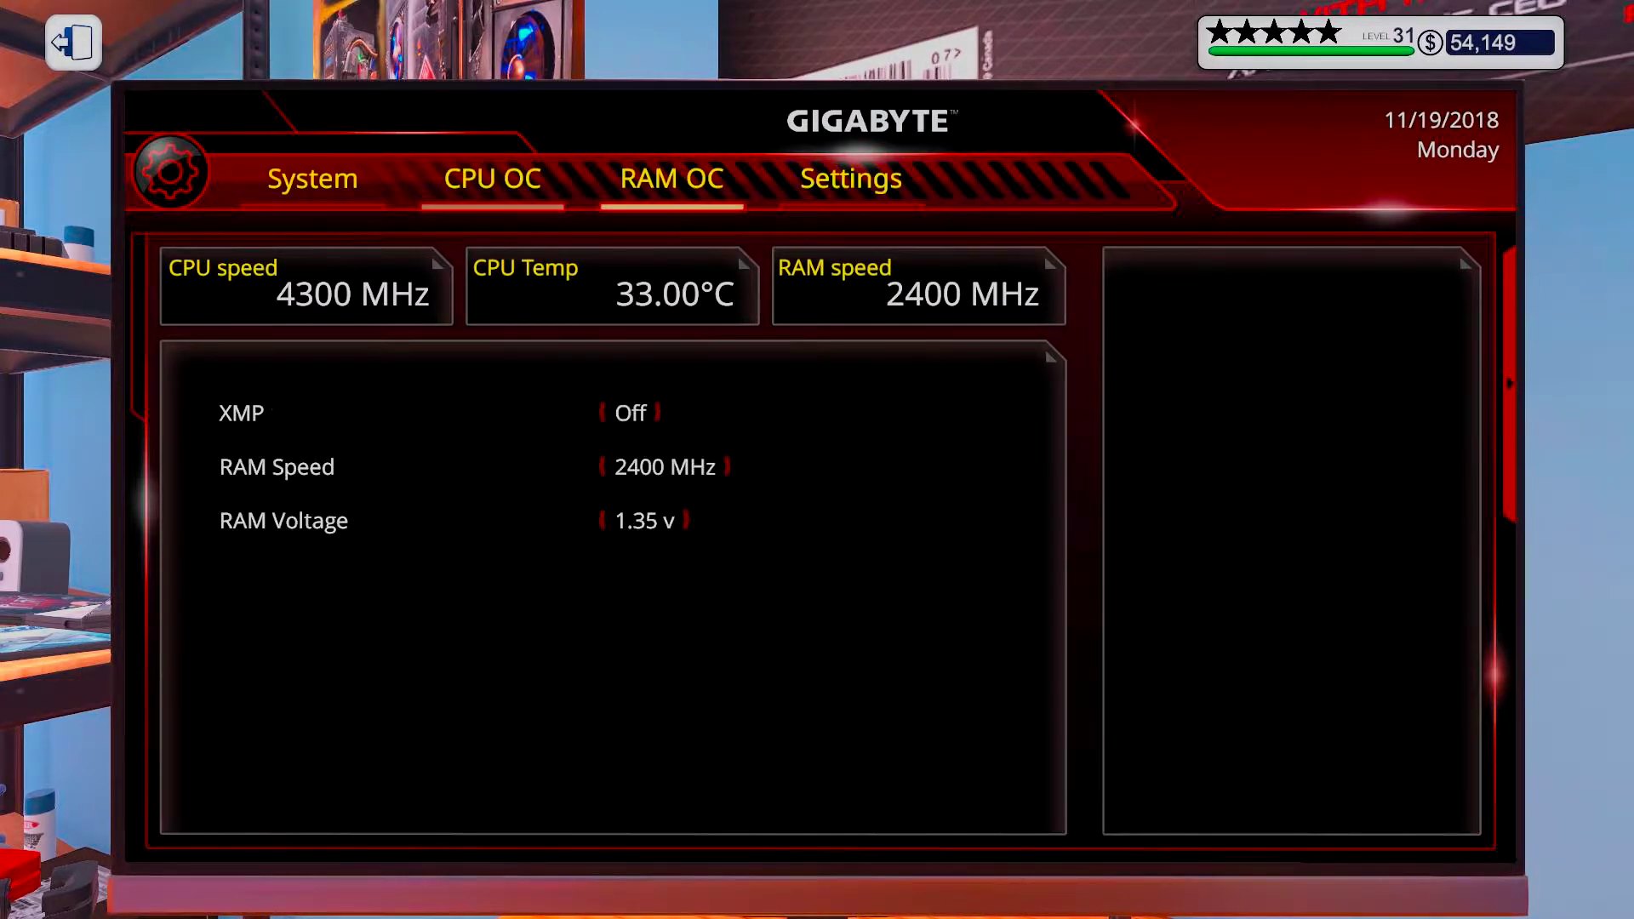
{"action": "left_click", "coordinate": [630, 412]}
{"action": "left_click", "coordinate": [851, 180]}
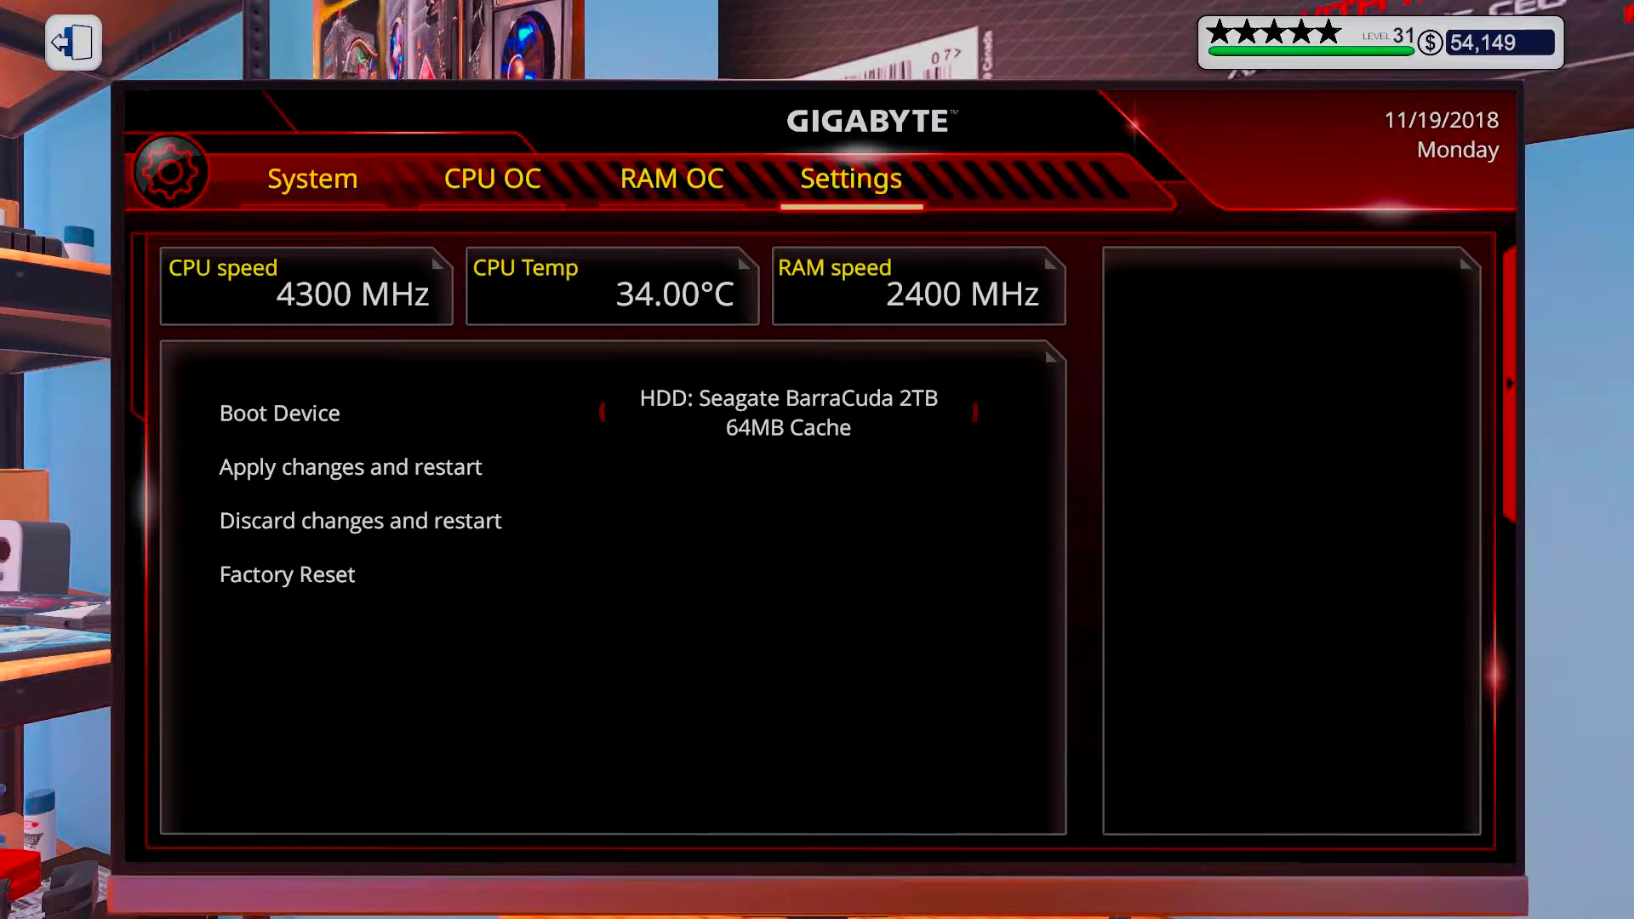
{"action": "left_click", "coordinate": [975, 412]}
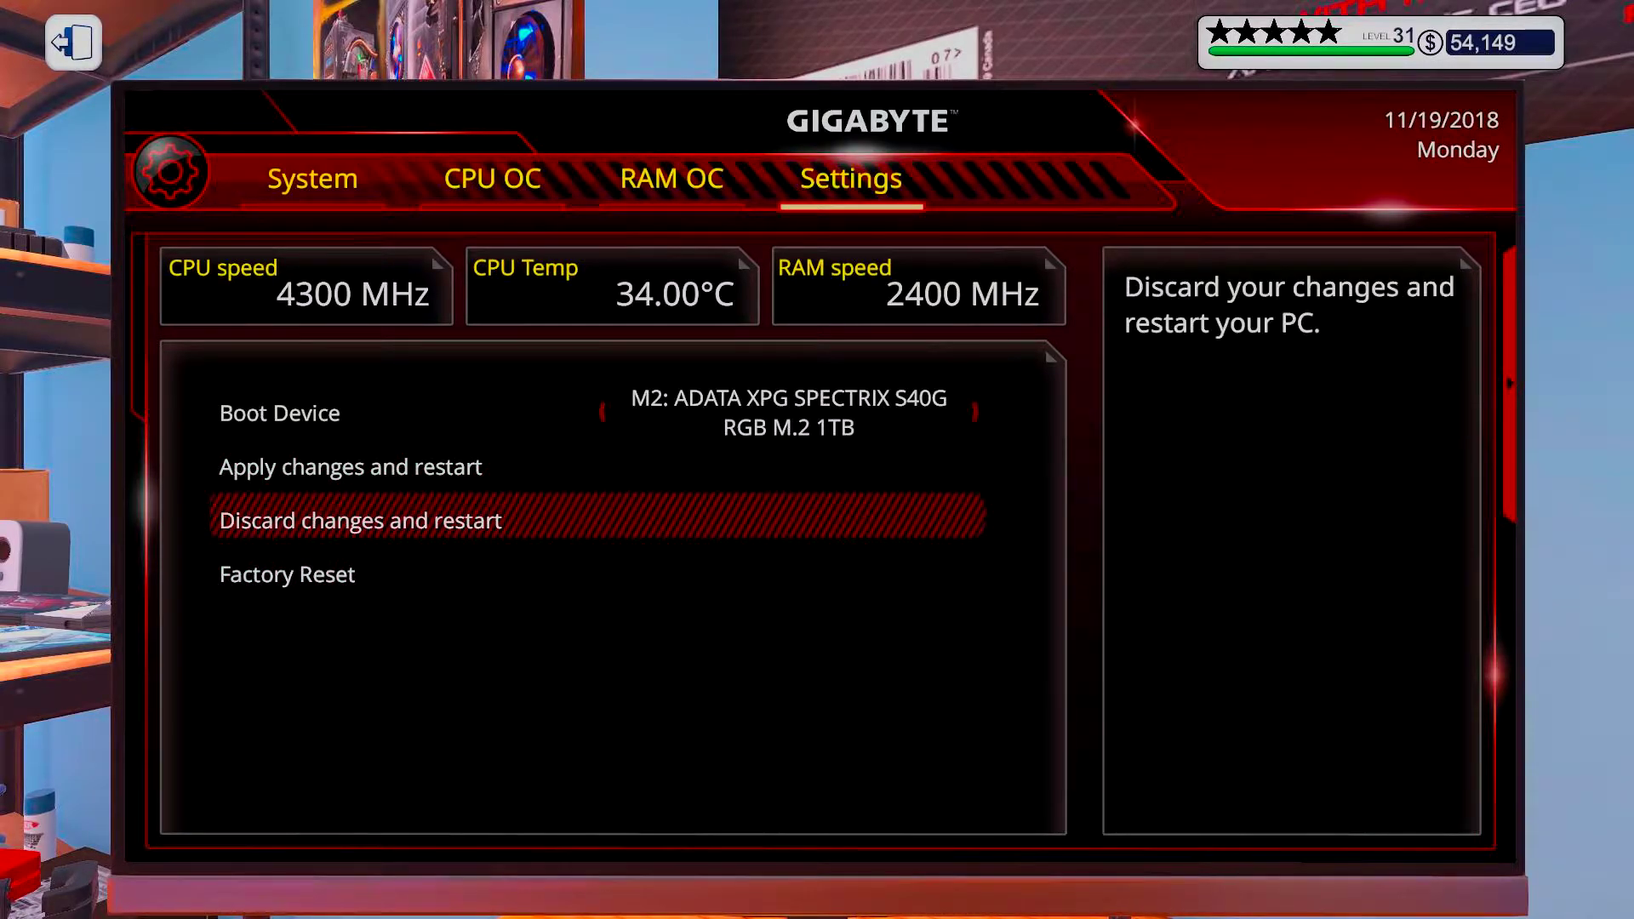
{"action": "left_click", "coordinate": [350, 466]}
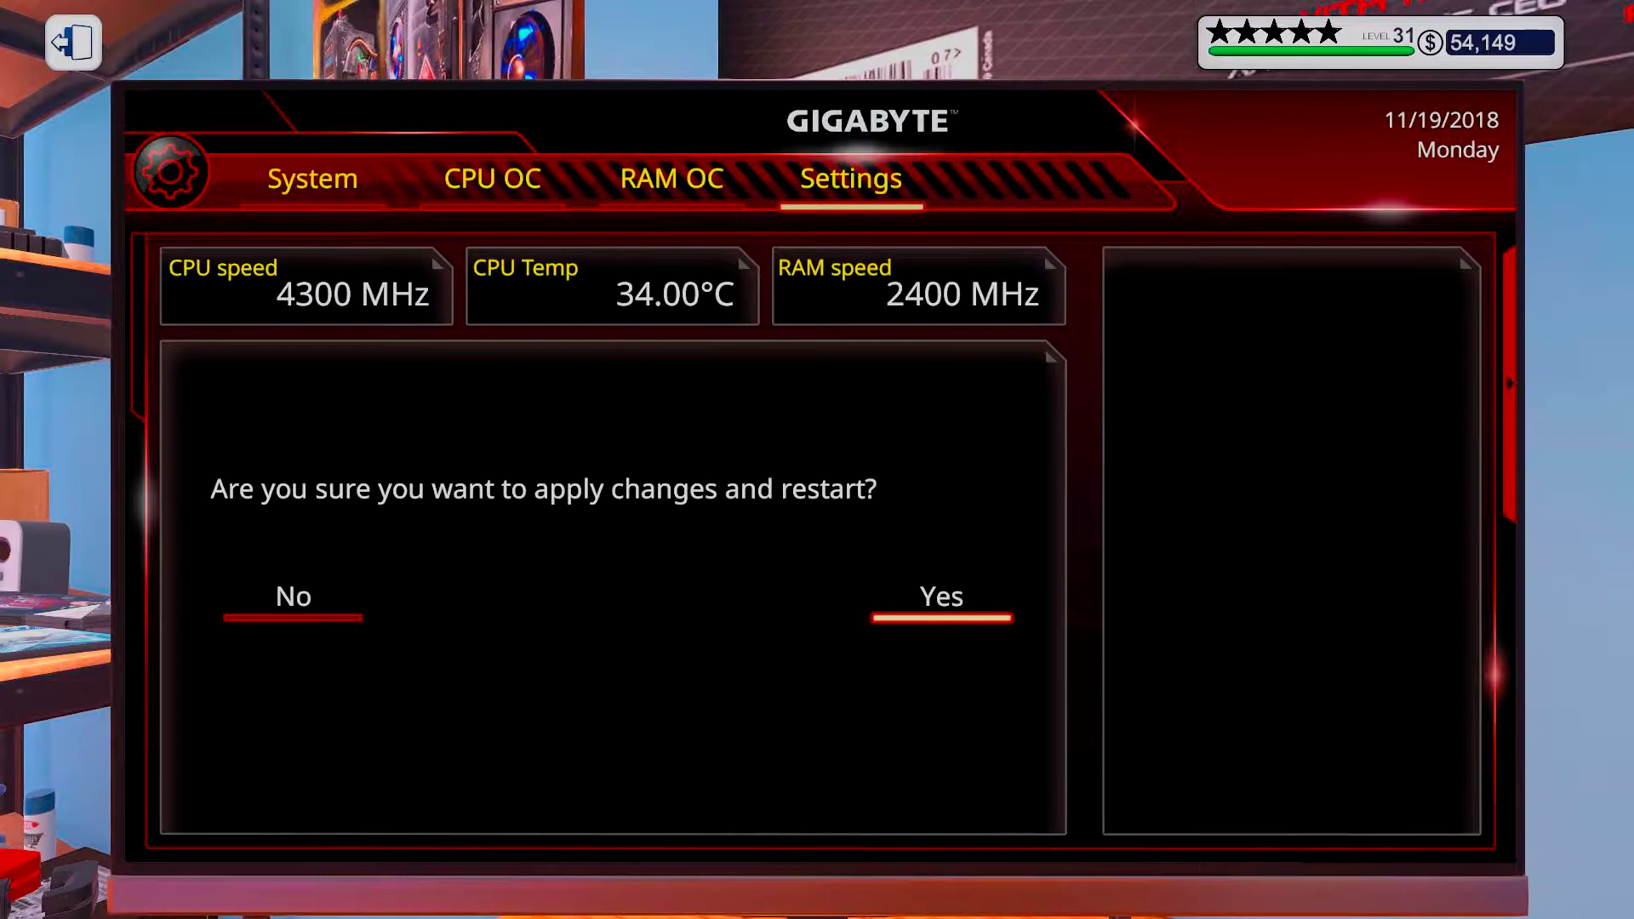
{"action": "left_click", "coordinate": [966, 595]}
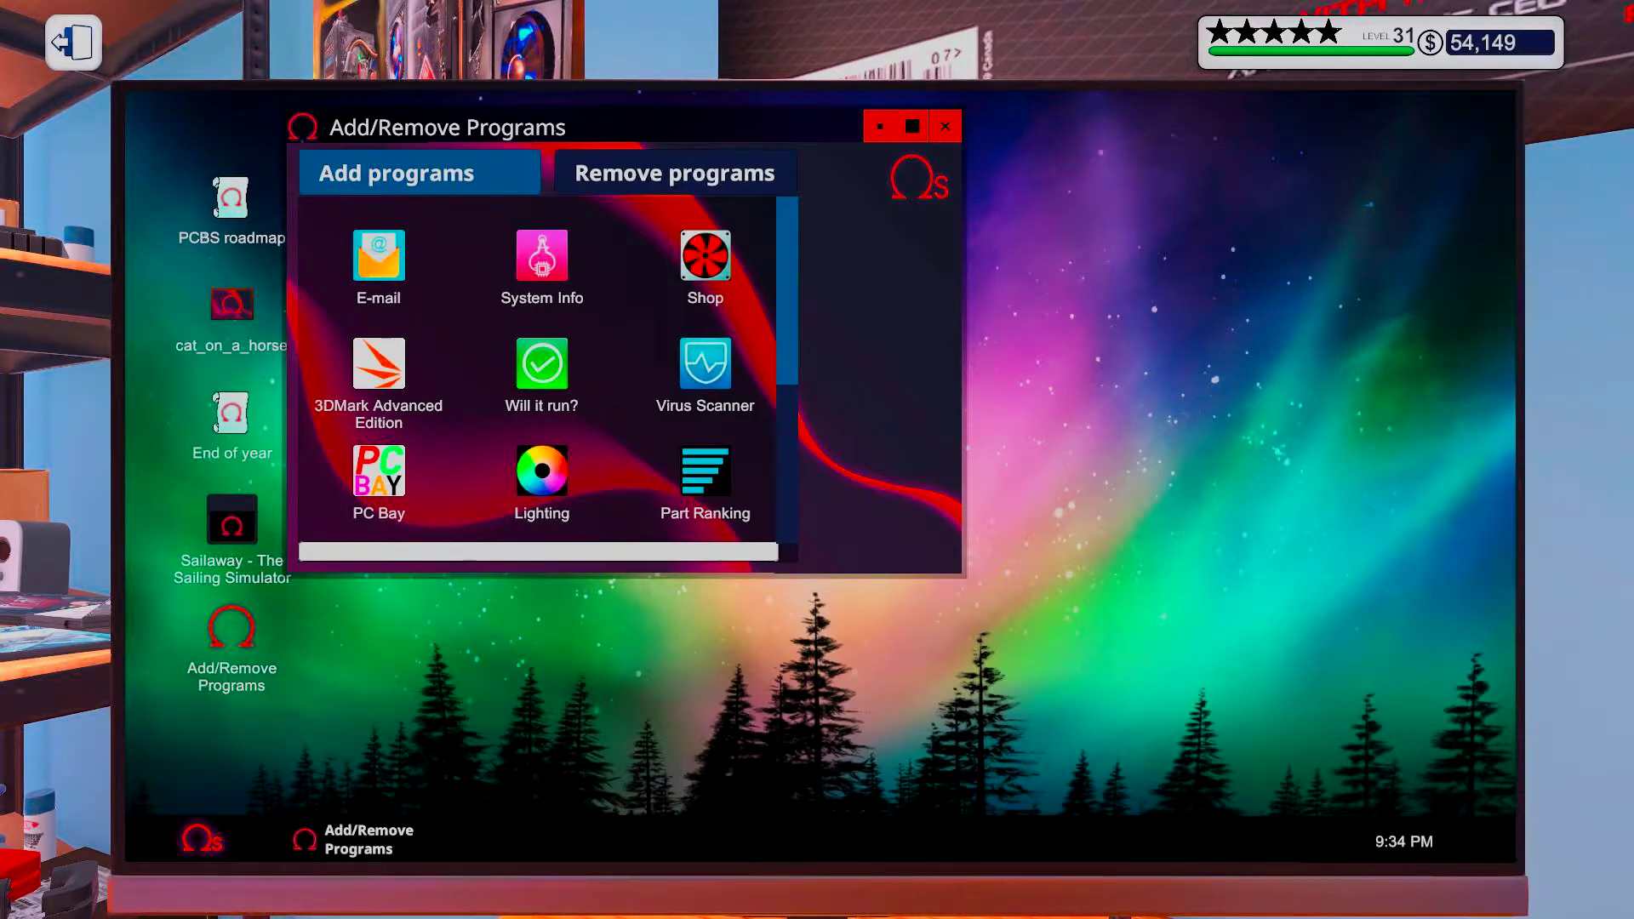
Install System Info, 3DMark Advanced Edition, Lighting, GPU Tuner and OCCT, dismissing each restart prompt
{"action": "left_click", "coordinate": [542, 256]}
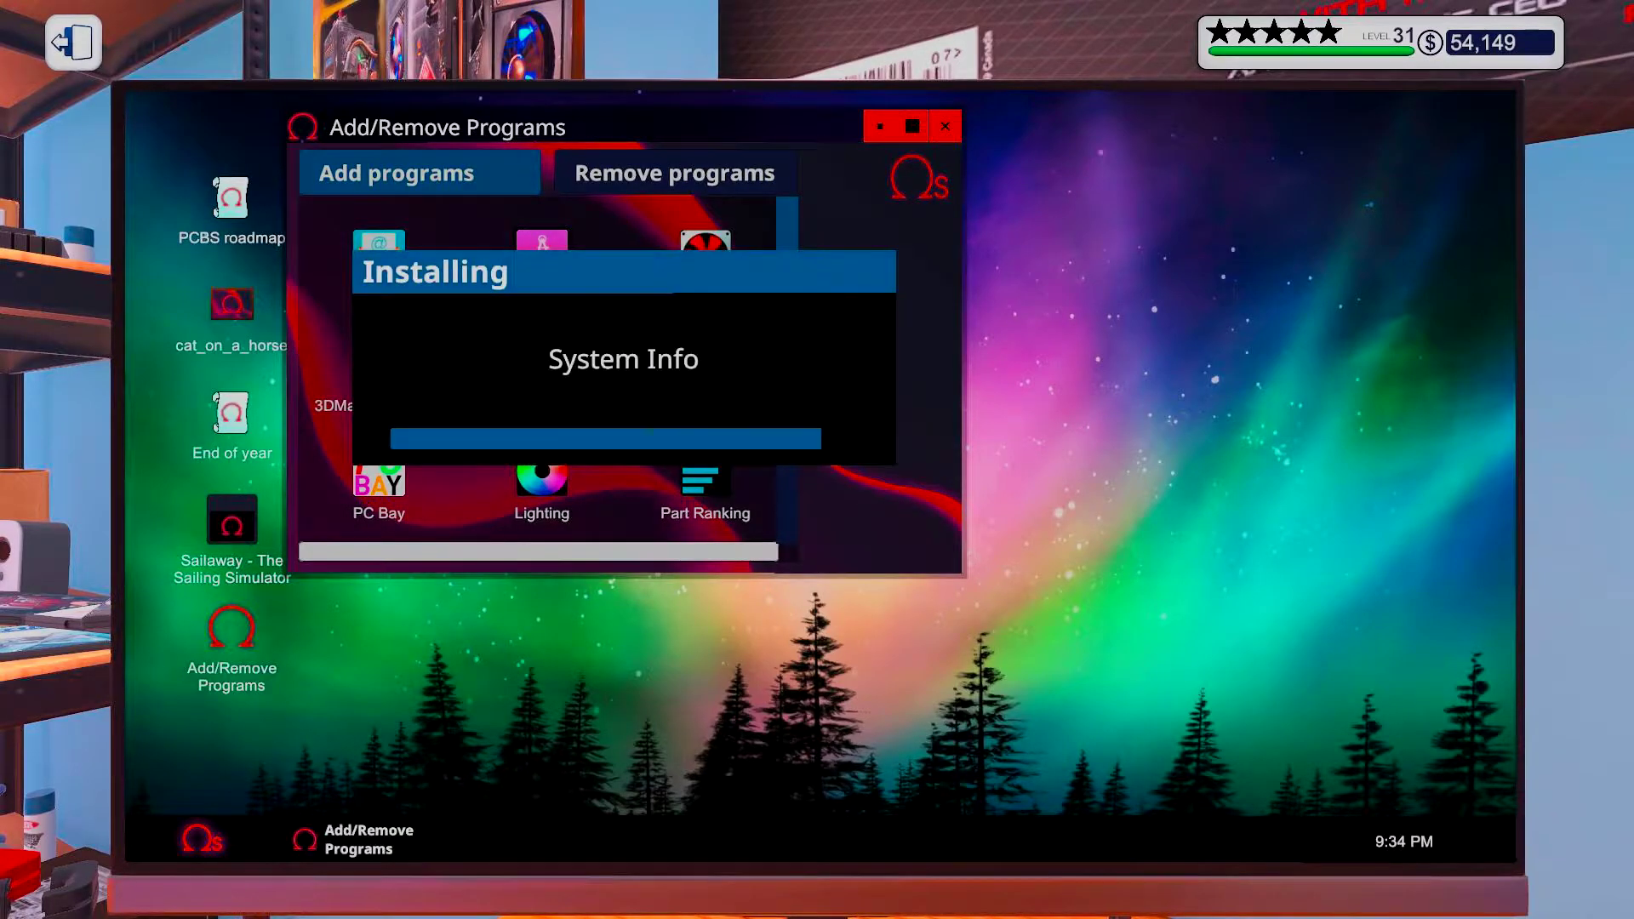
{"action": "left_click", "coordinate": [528, 438]}
{"action": "left_click", "coordinate": [705, 256]}
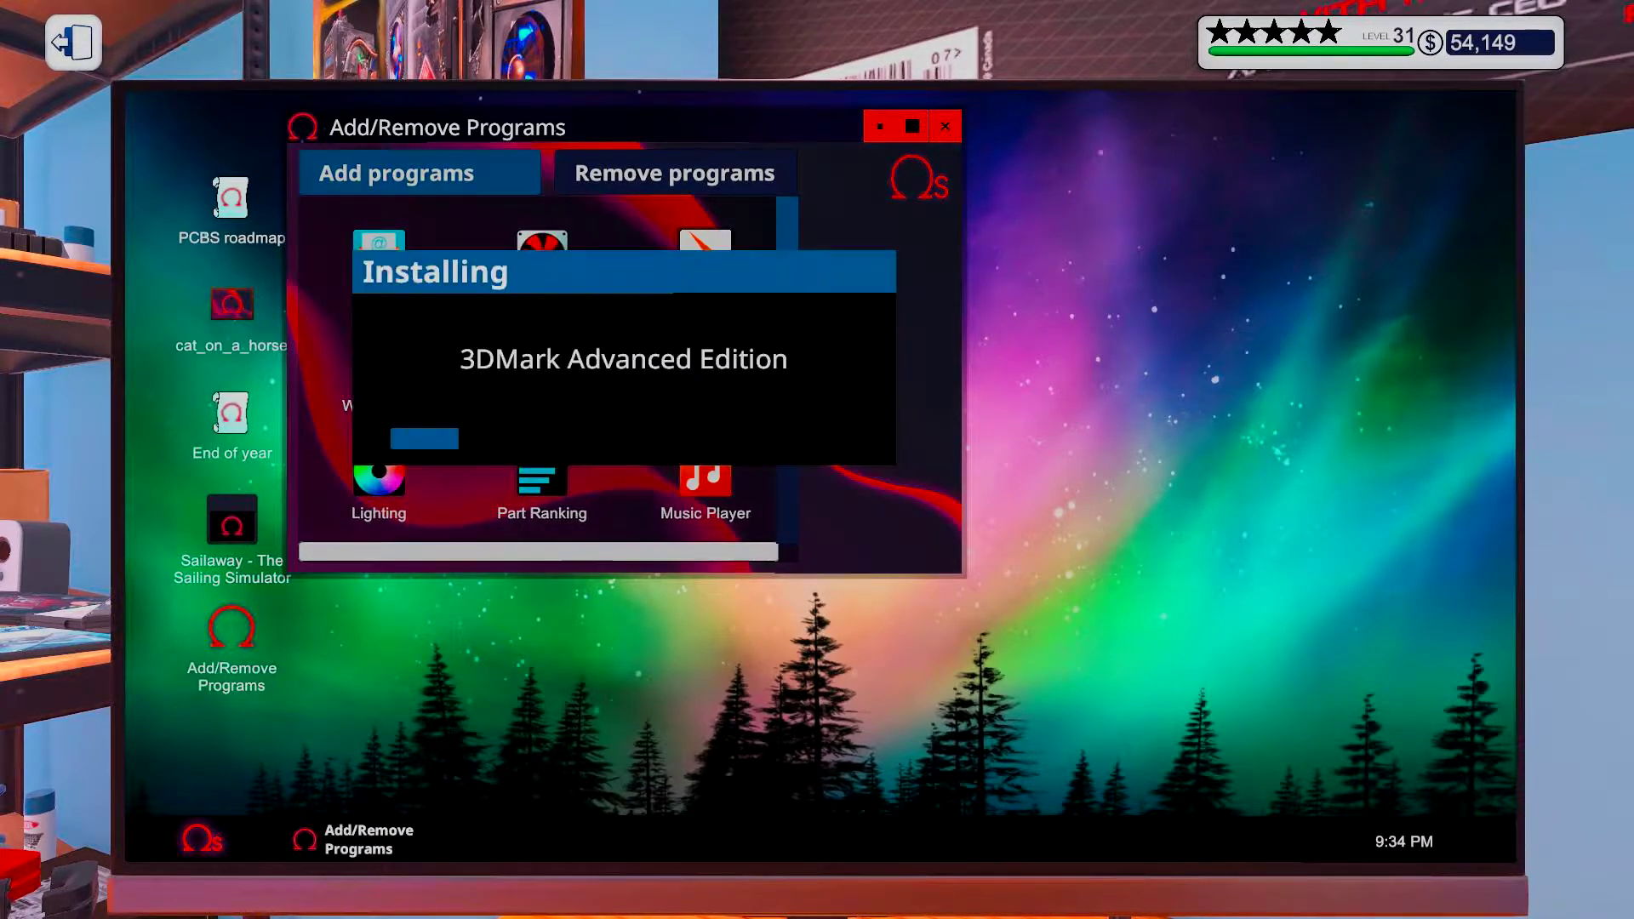
{"action": "left_click", "coordinate": [529, 438]}
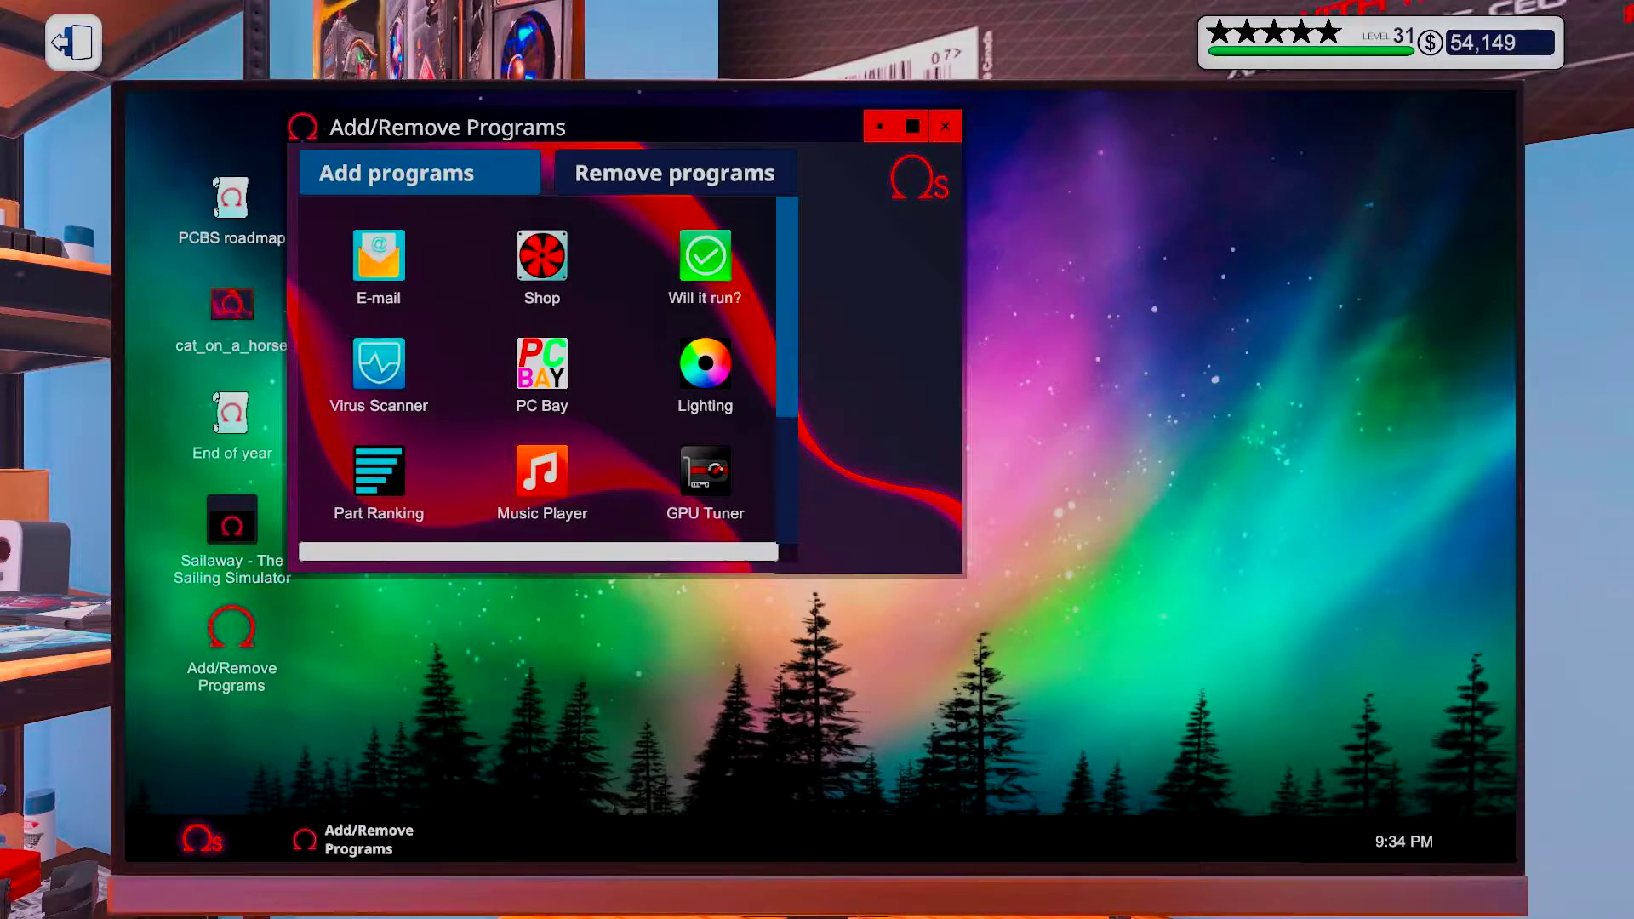
{"action": "left_click", "coordinate": [706, 365]}
{"action": "left_click", "coordinate": [529, 438]}
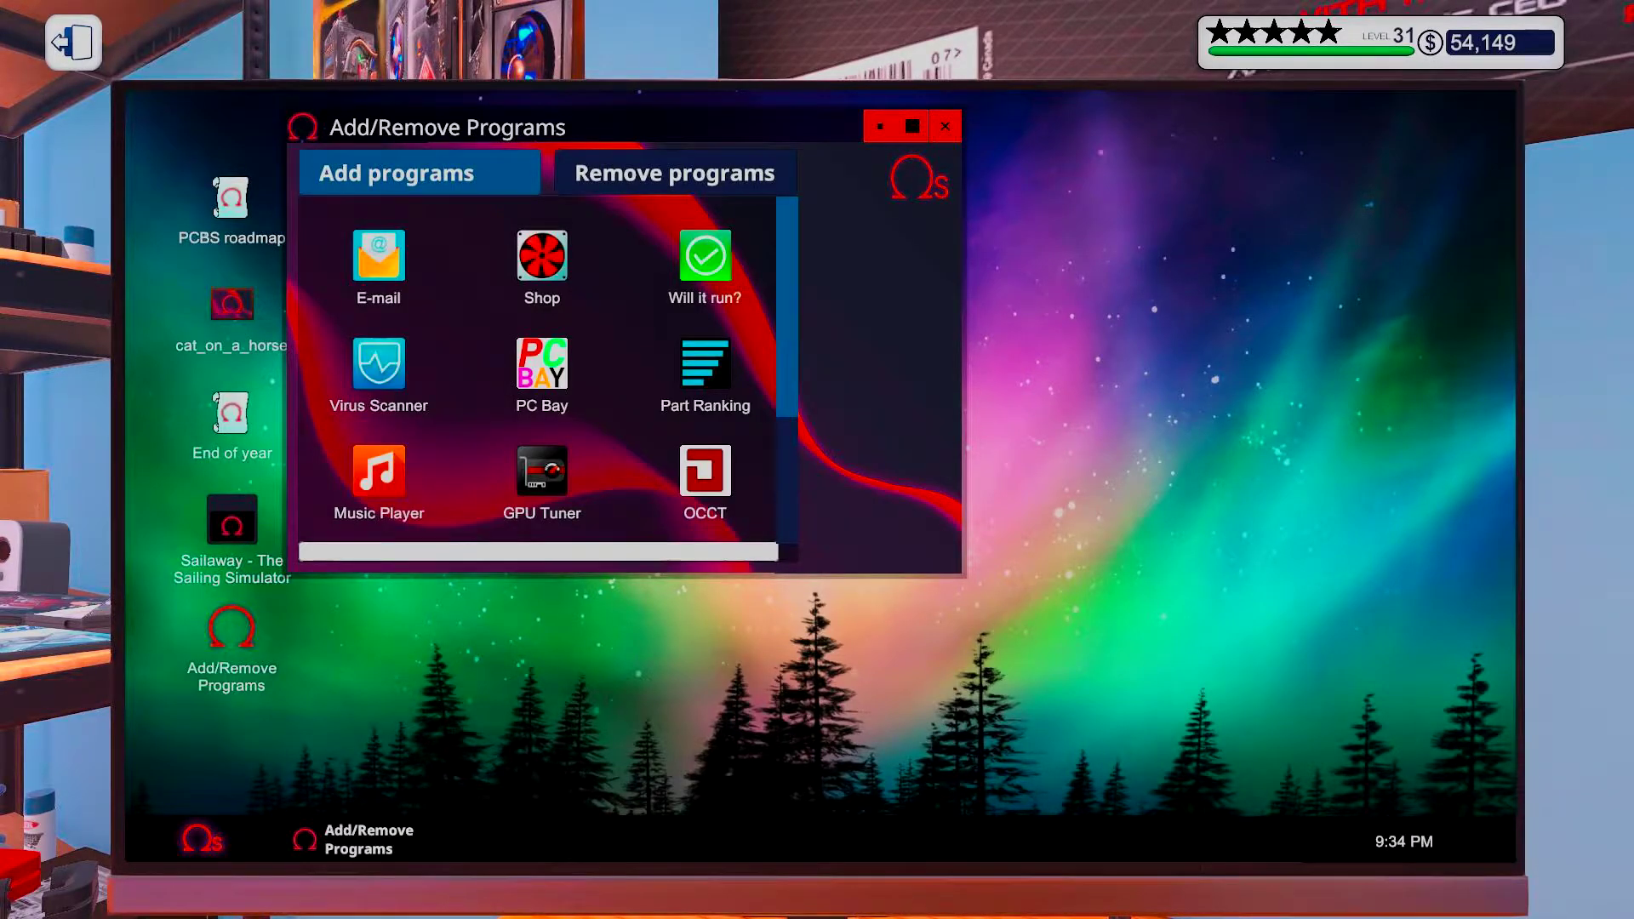
{"action": "left_click", "coordinate": [542, 471]}
{"action": "left_click", "coordinate": [528, 437]}
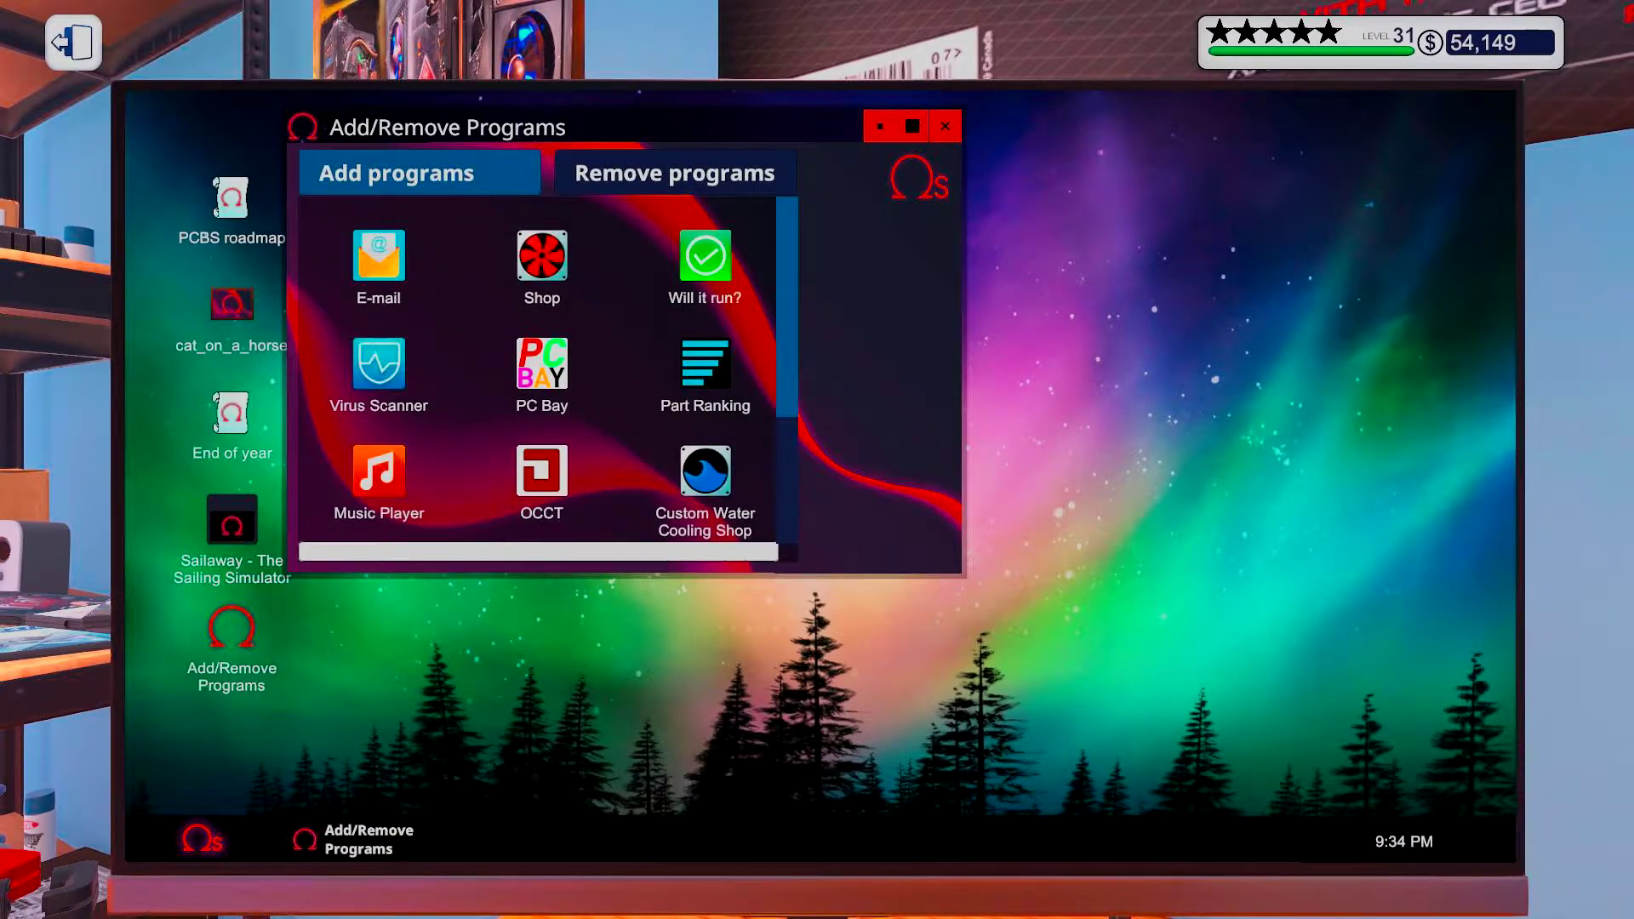
{"action": "left_click", "coordinate": [542, 472]}
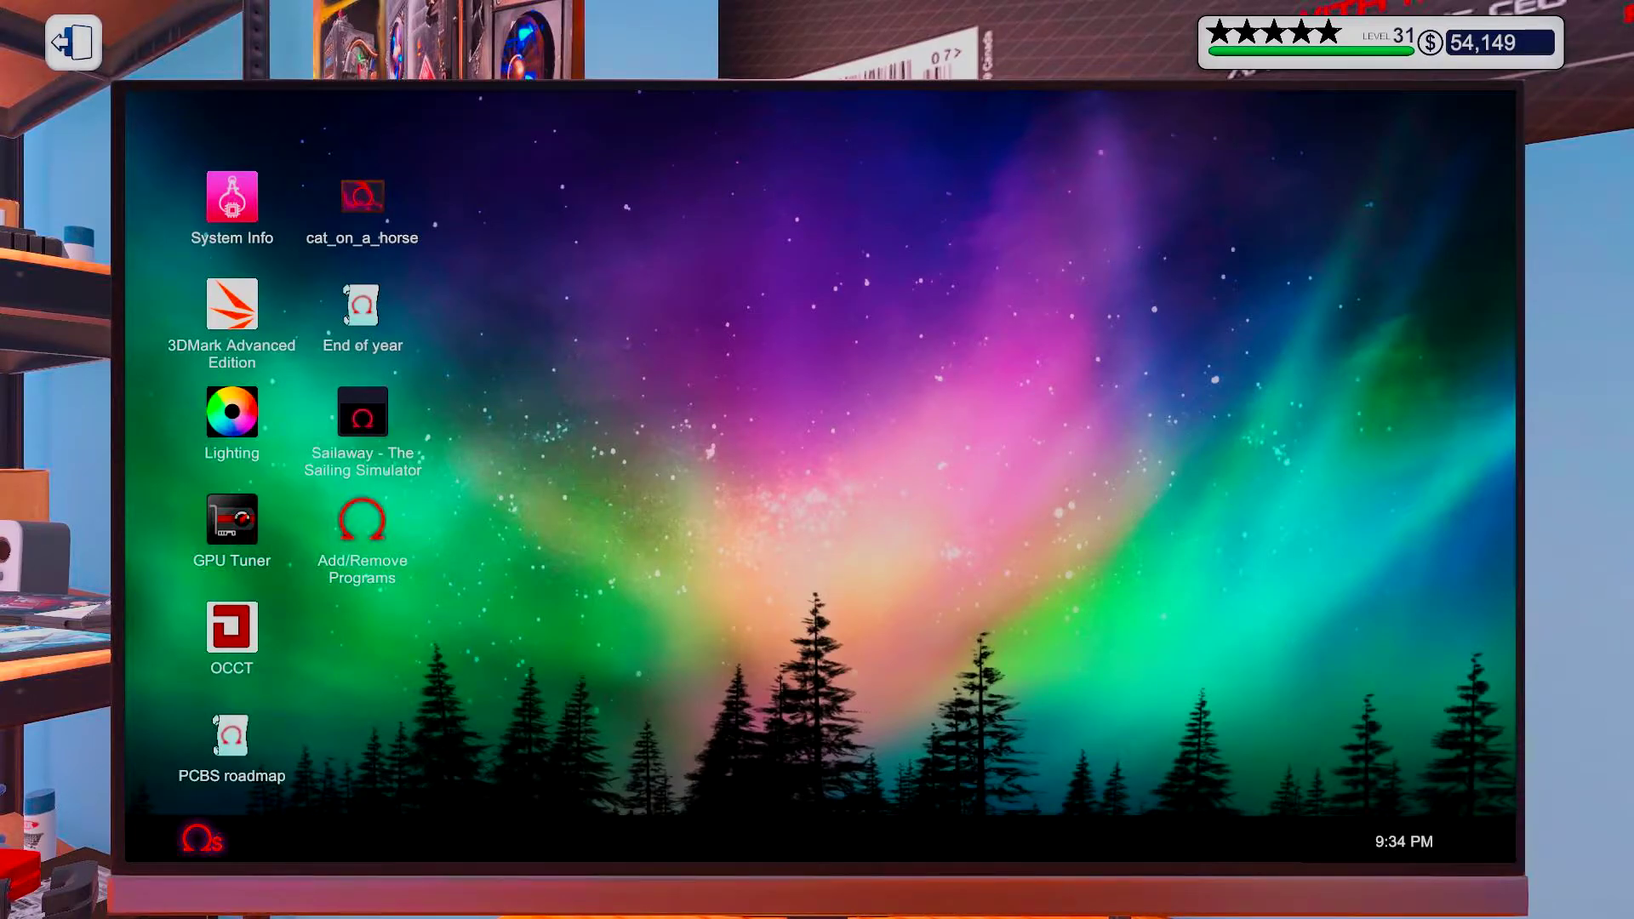
Check the sensors in System Info, then start an OCCT stress test and move its window aside
{"action": "double_click", "coordinate": [202, 239]}
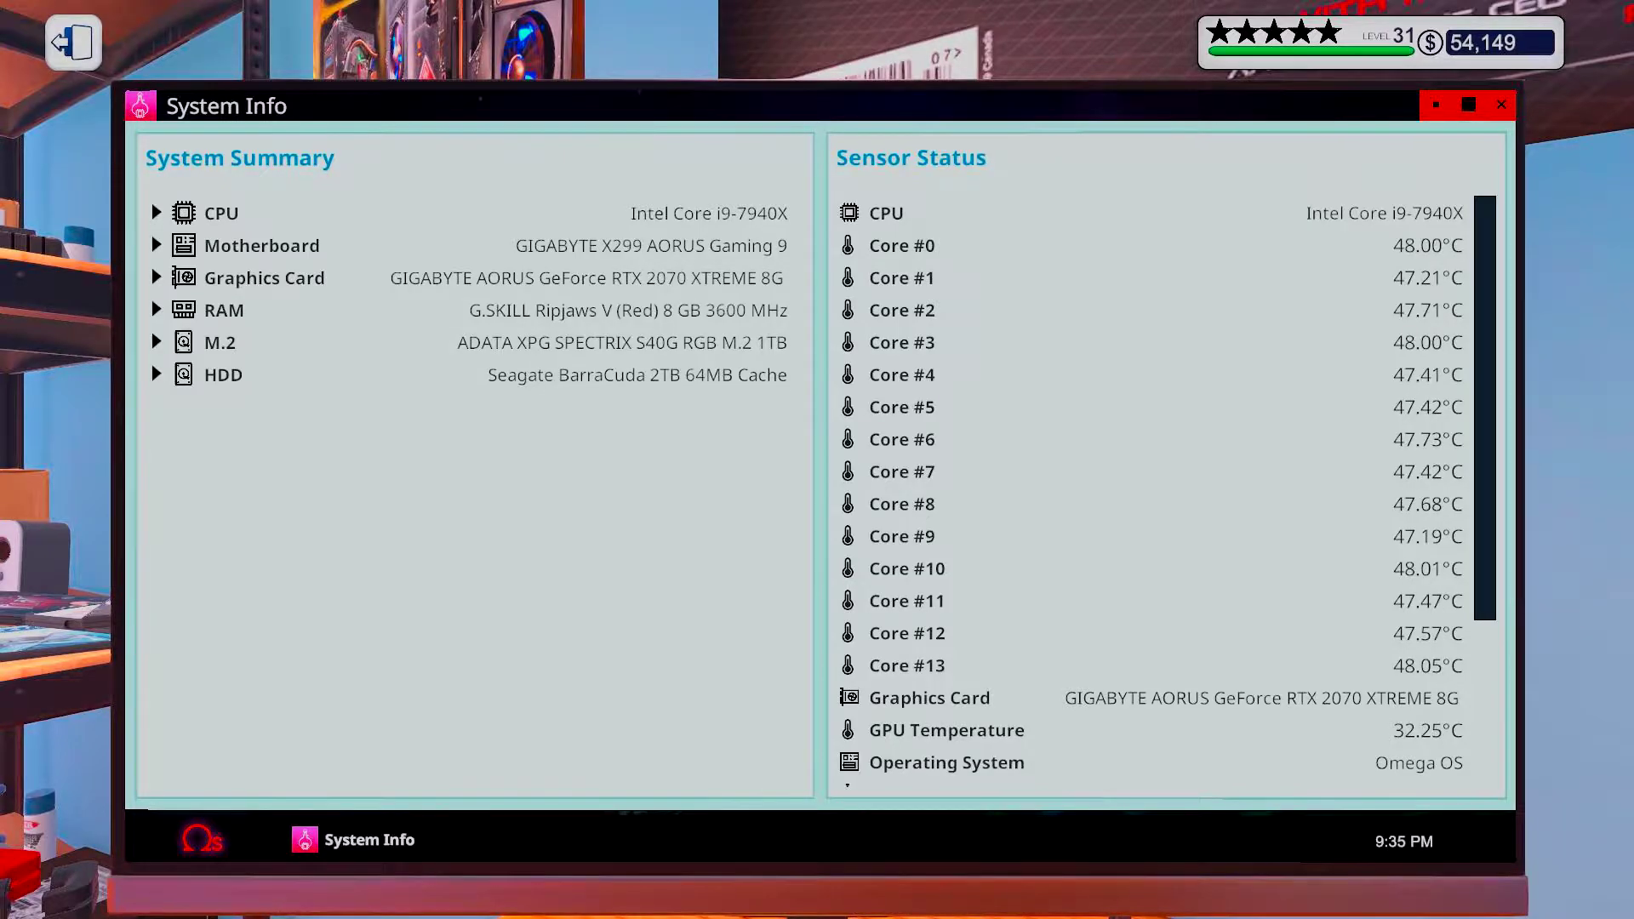
{"action": "scroll", "coordinate": [1166, 484], "scroll_direction": "down", "scroll_amount": 1}
{"action": "scroll", "coordinate": [1167, 484], "scroll_direction": "down", "scroll_amount": 1}
{"action": "scroll", "coordinate": [1167, 484], "scroll_direction": "down", "scroll_amount": 1}
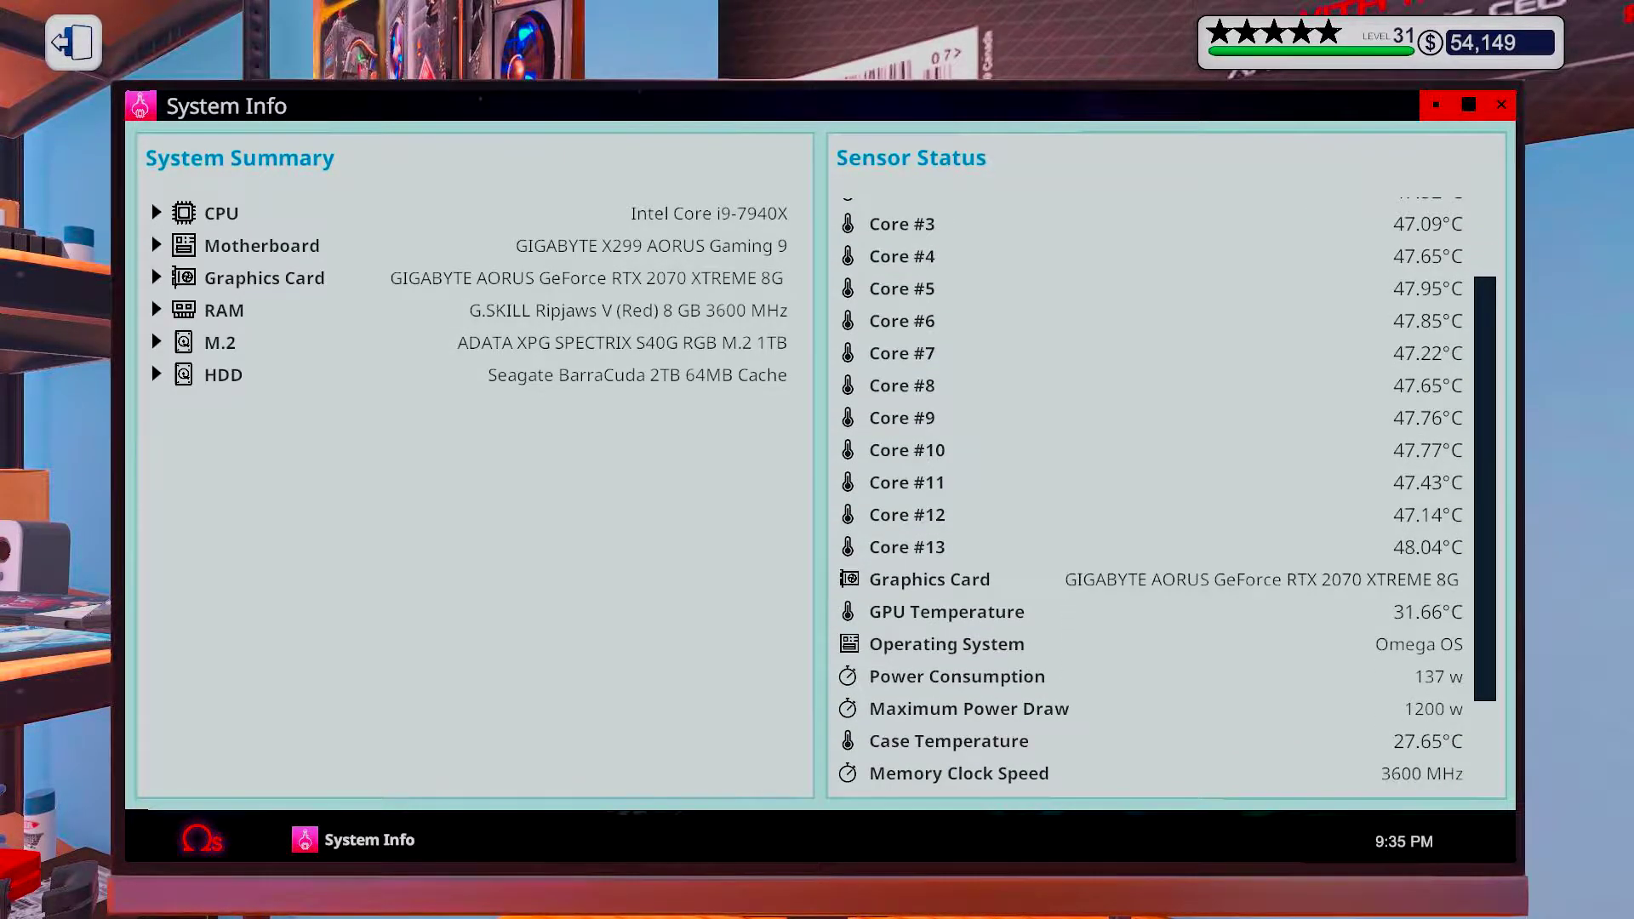
{"action": "scroll", "coordinate": [1167, 493], "scroll_direction": "down", "scroll_amount": 1}
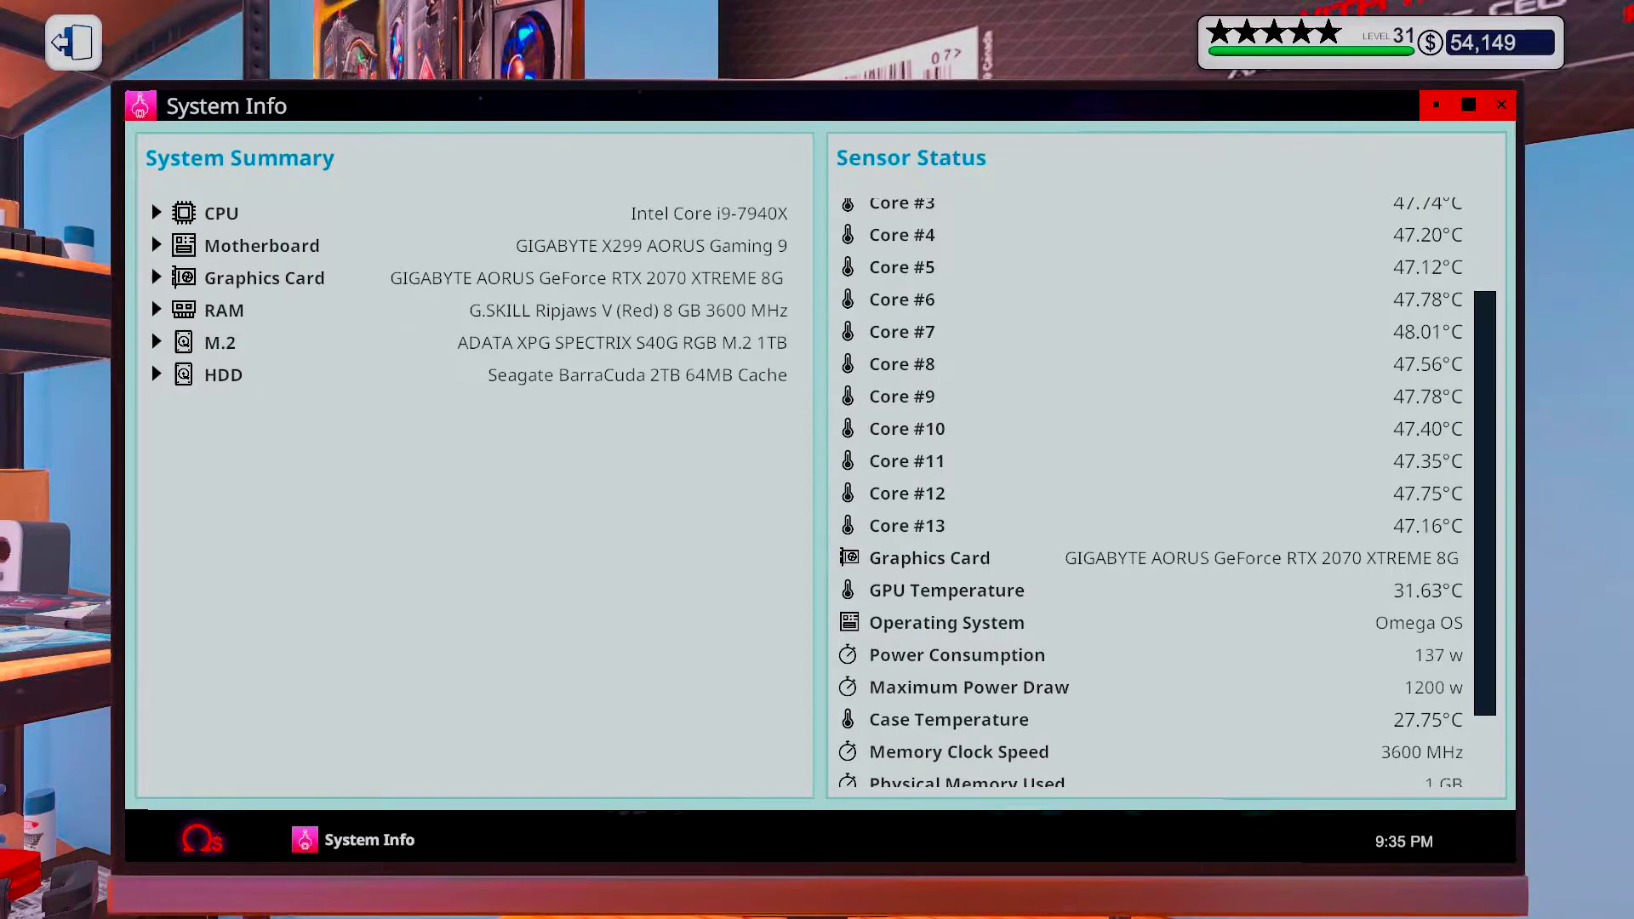
{"action": "key", "text": "Escape"}
{"action": "left_click", "coordinate": [231, 627]}
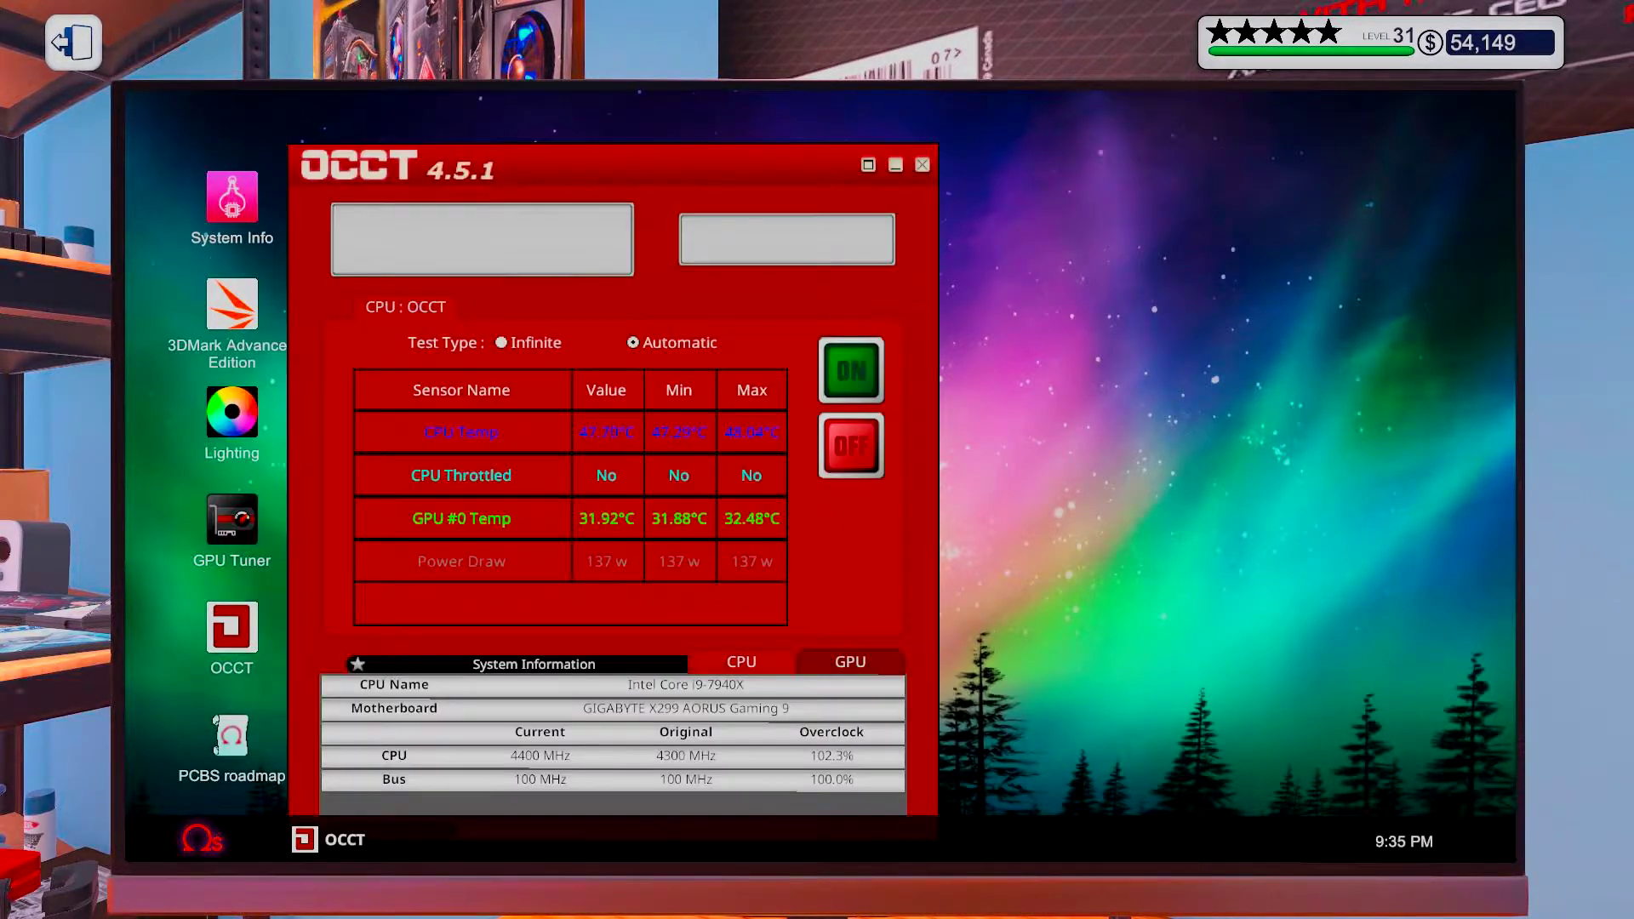
{"action": "left_click", "coordinate": [852, 371]}
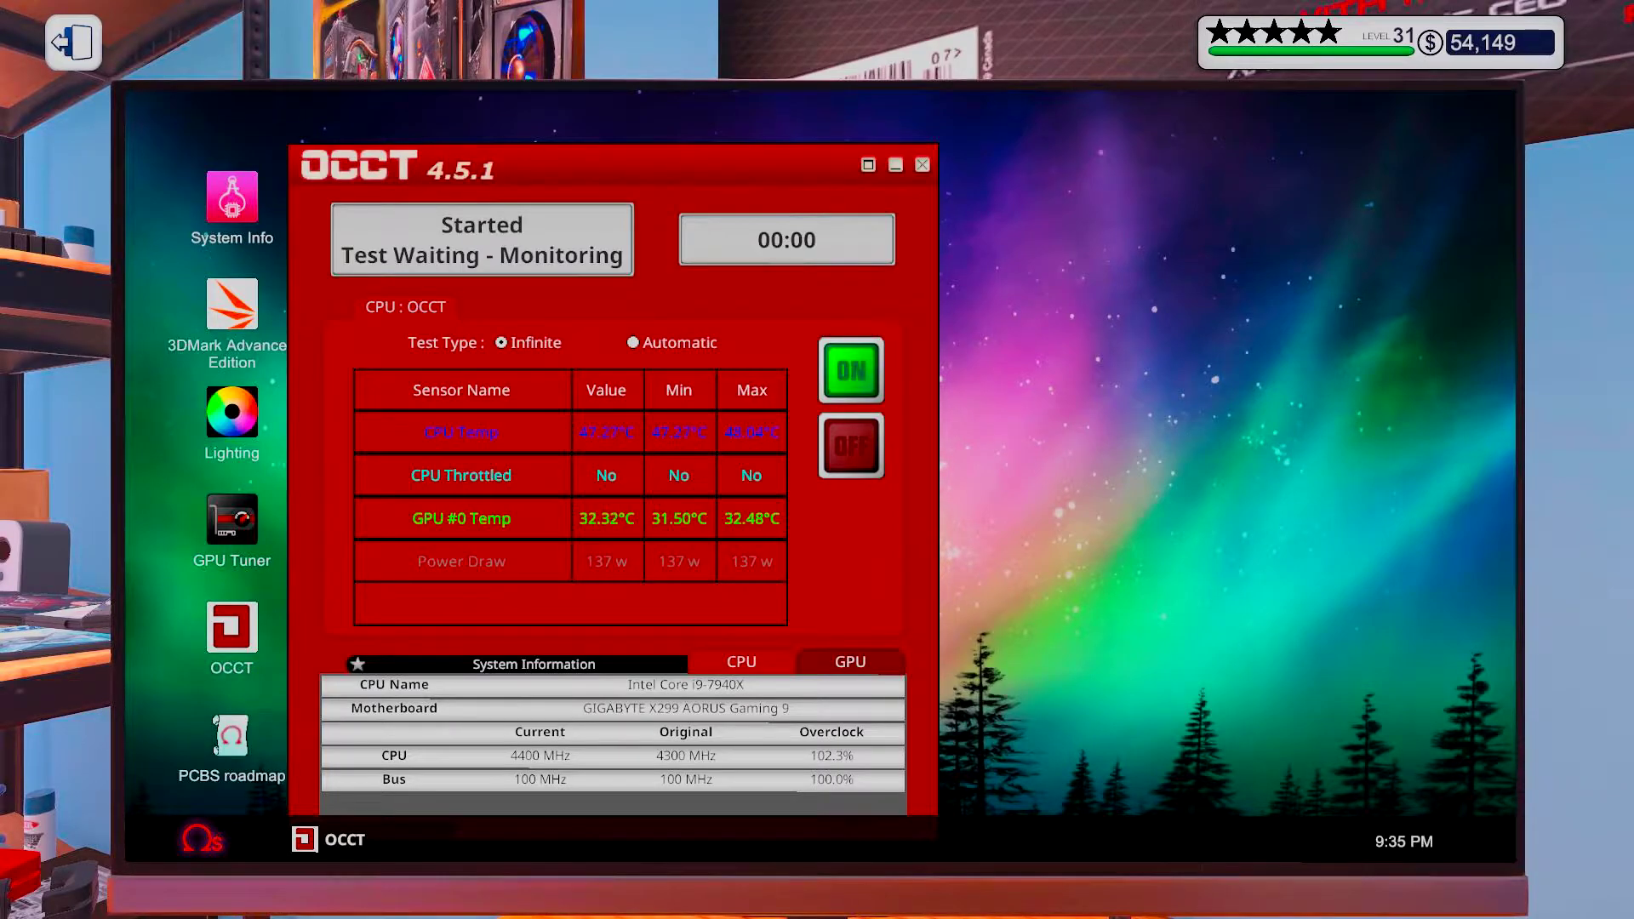
{"action": "left_click_drag", "start_coordinate": [638, 167], "coordinate": [1190, 125]}
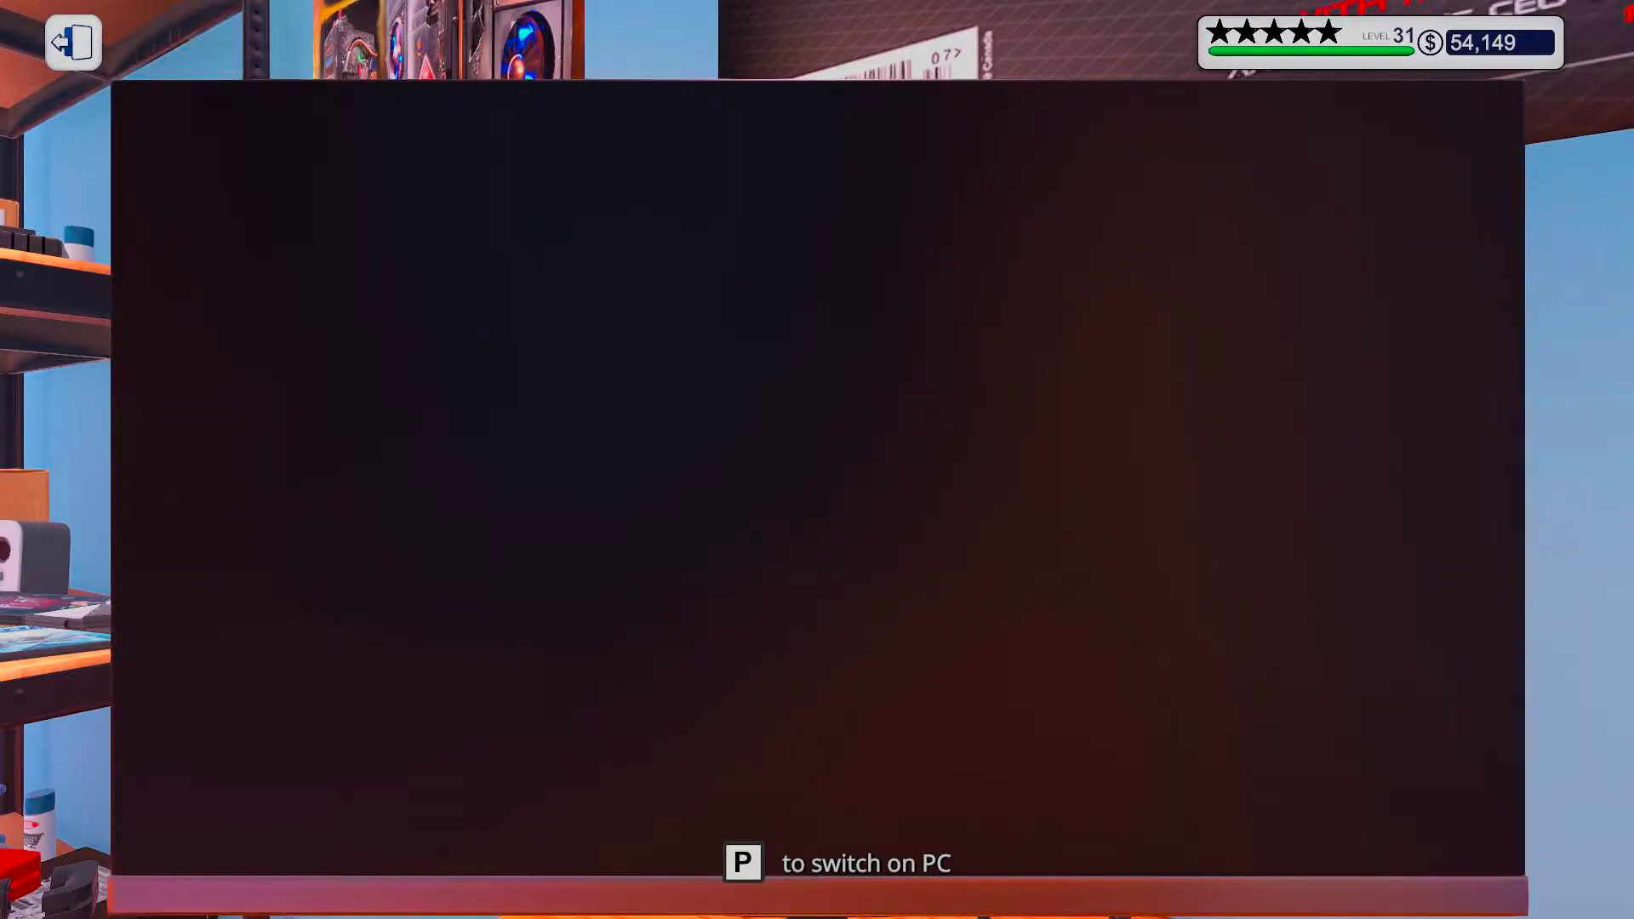
Power the PC back on and raise the CPU voltage to 1.50 v in the BIOS
{"action": "key", "text": "p"}
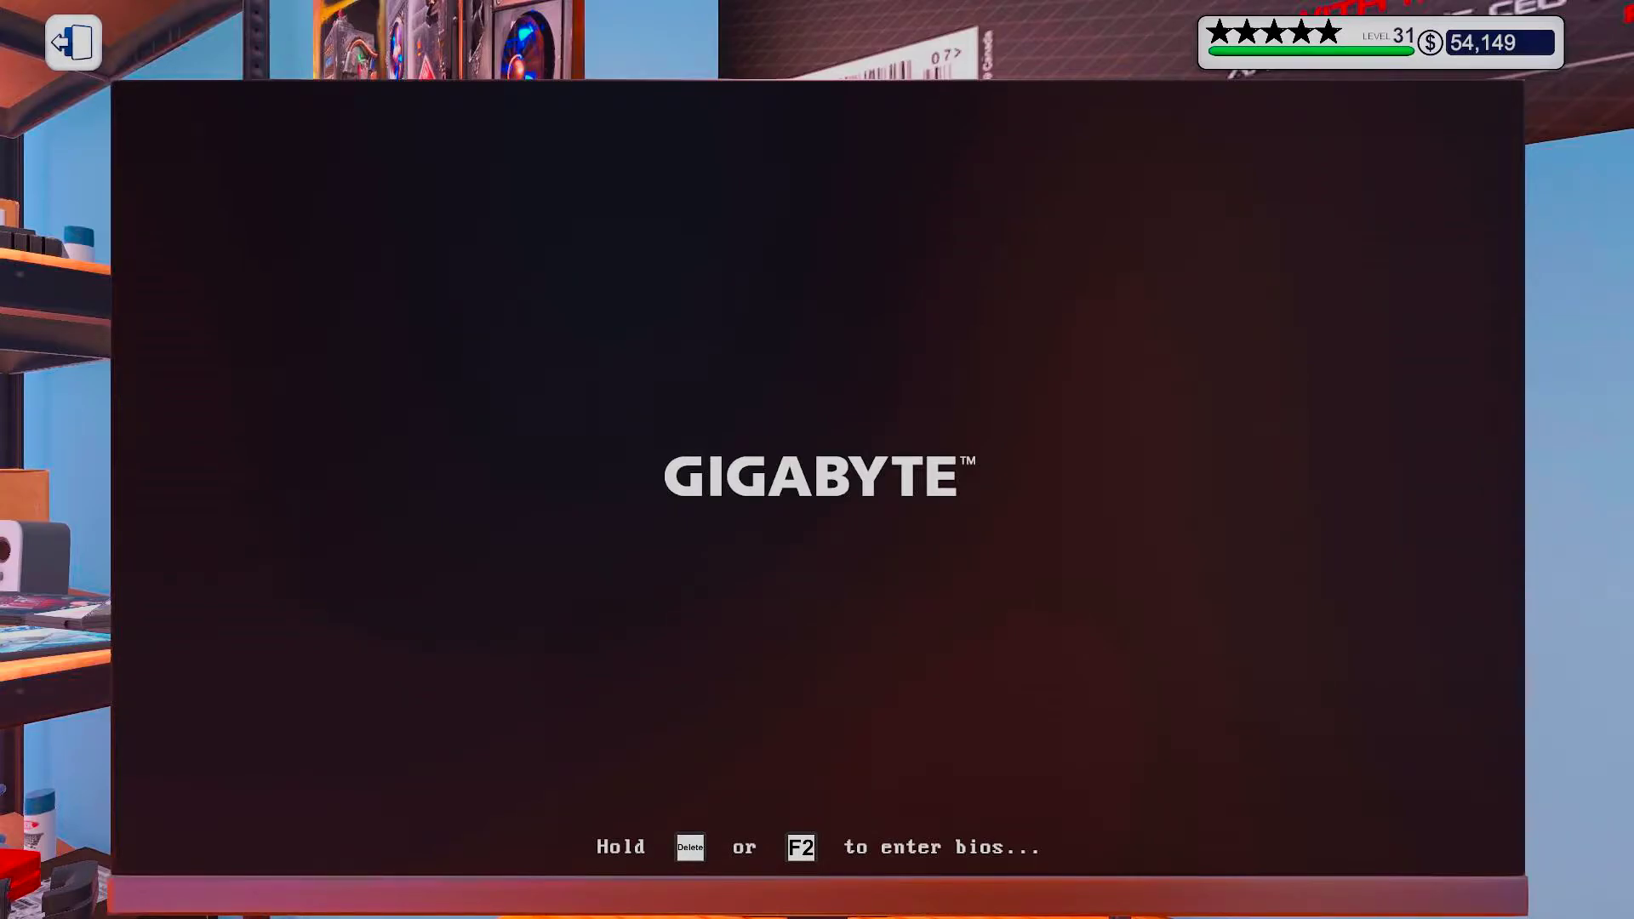
{"action": "key", "text": "Delete"}
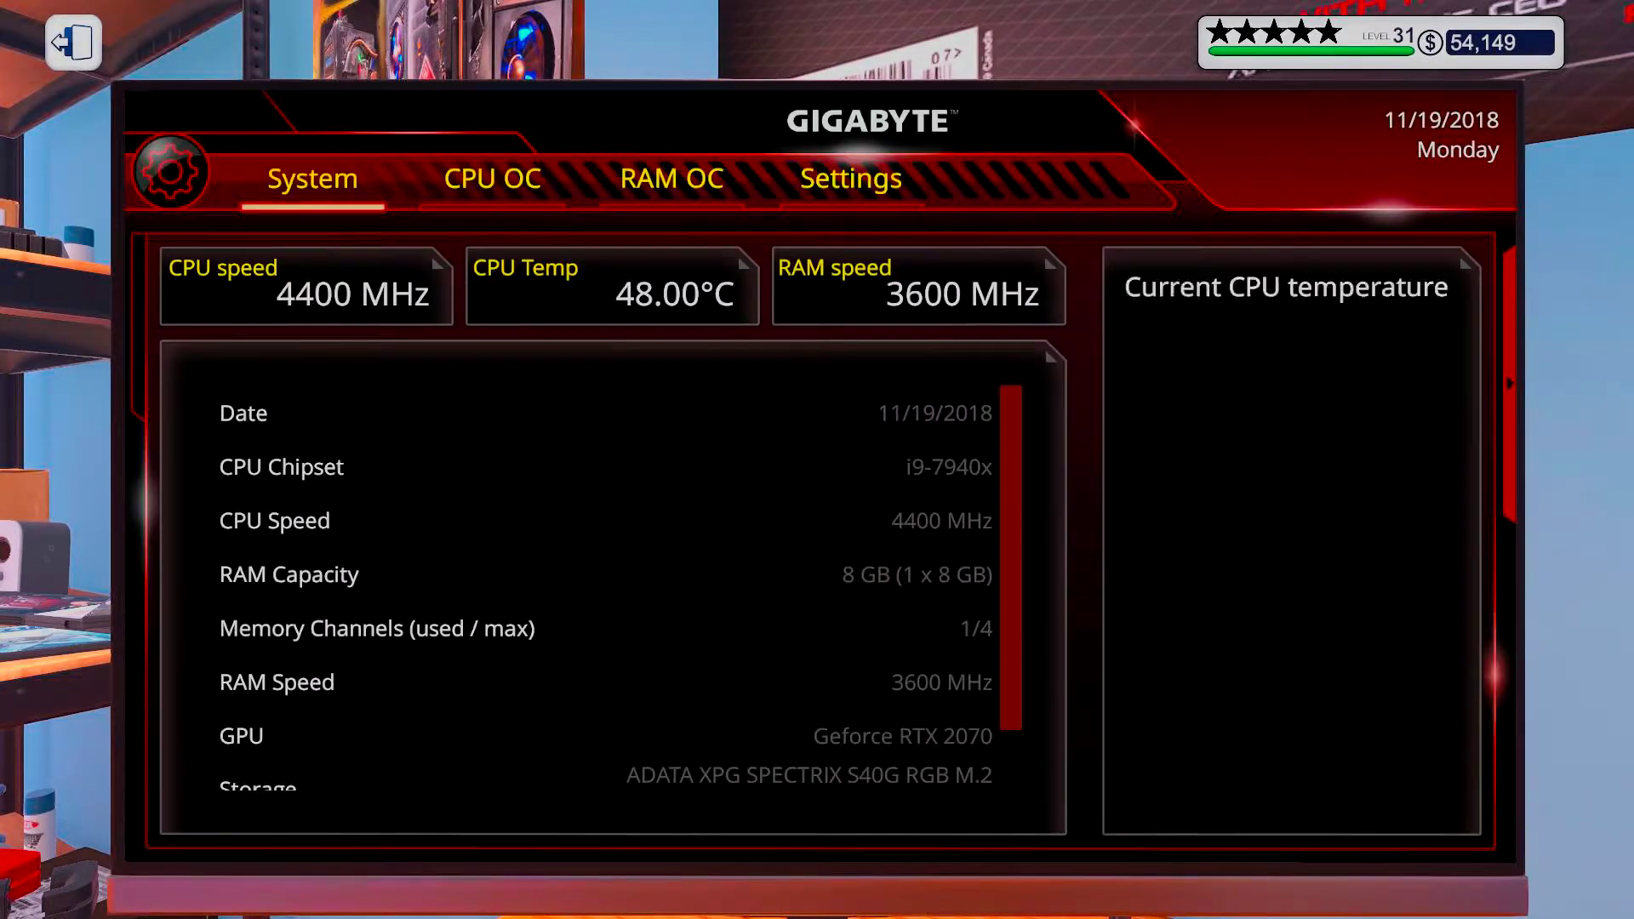
{"action": "left_click", "coordinate": [492, 180]}
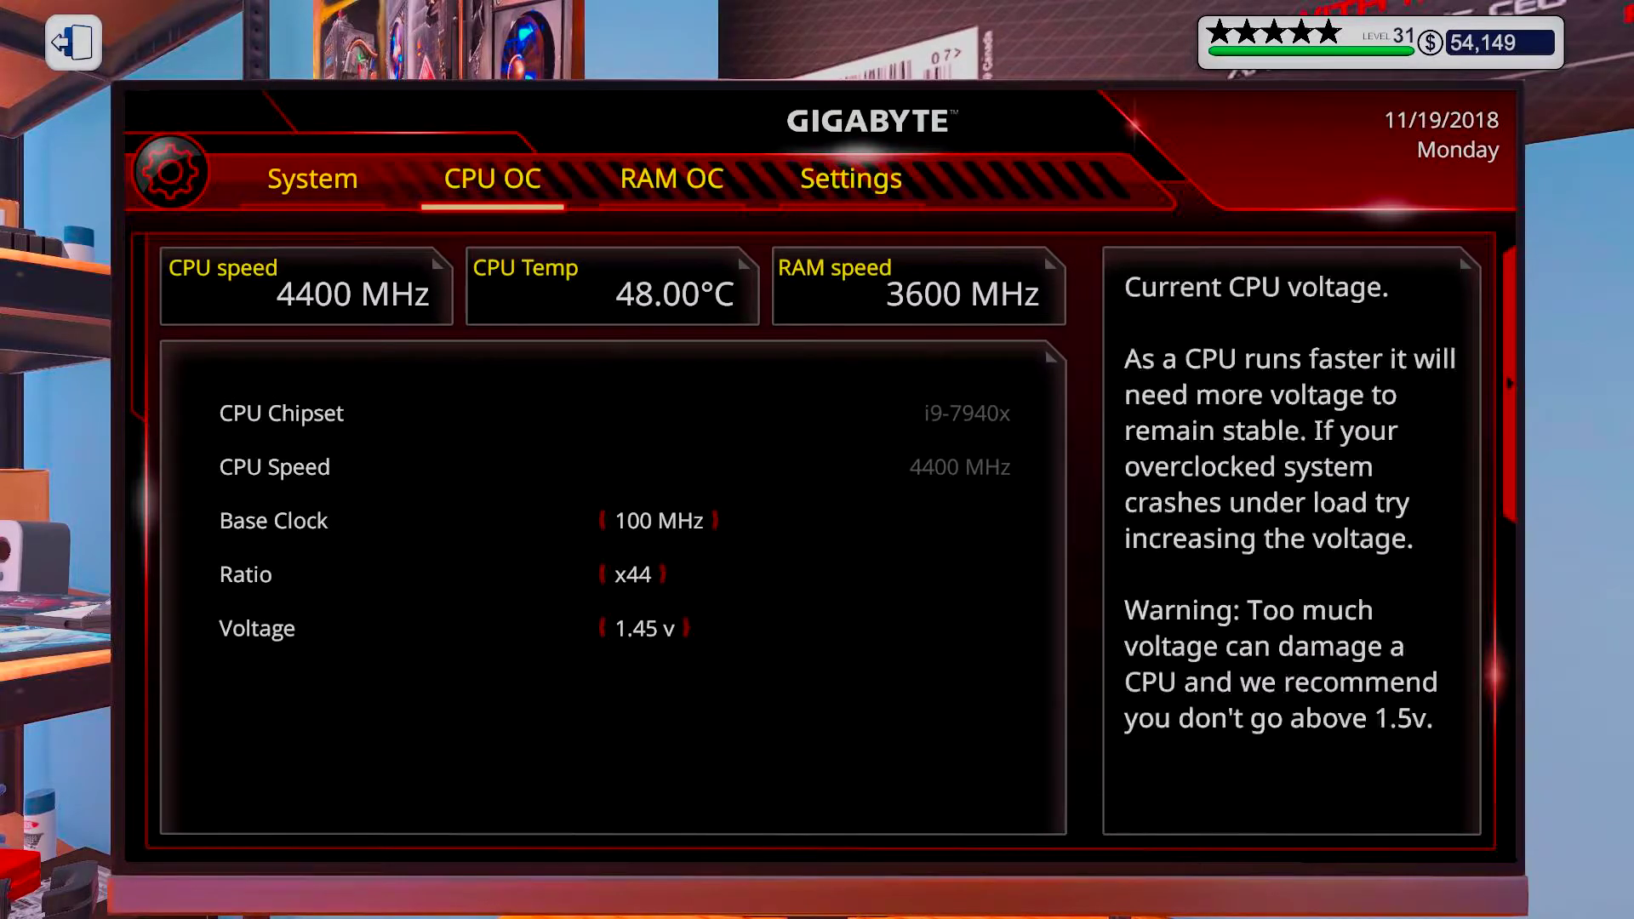
{"action": "left_click", "coordinate": [686, 628]}
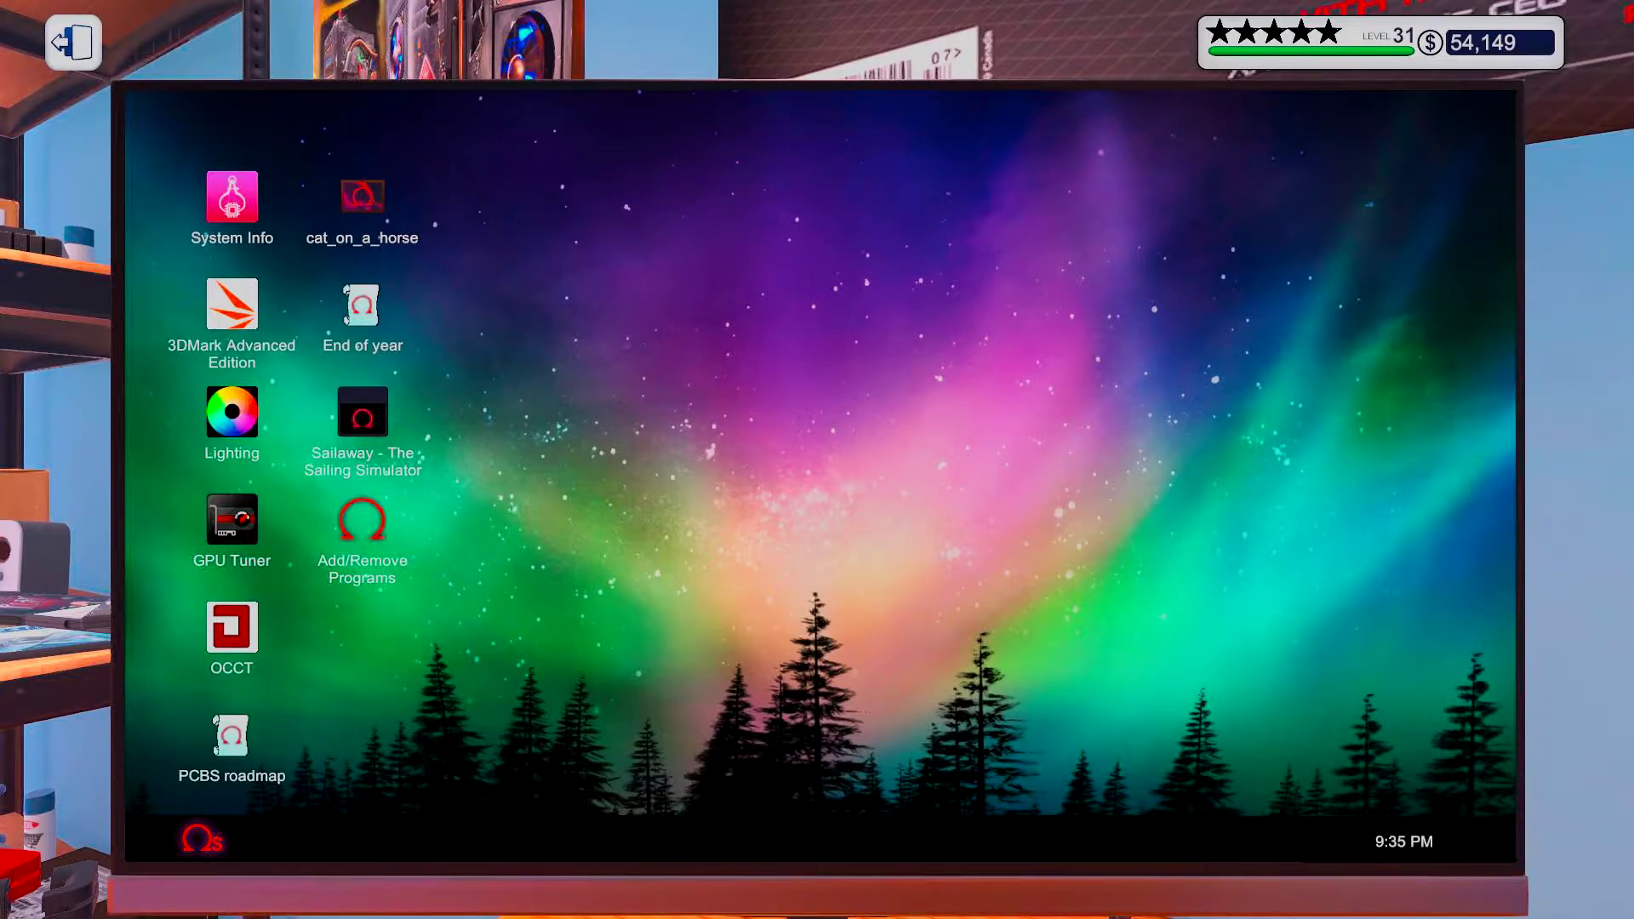
Run an infinite OCCT stress test and move its window up and to the right
{"action": "double_click", "coordinate": [232, 626]}
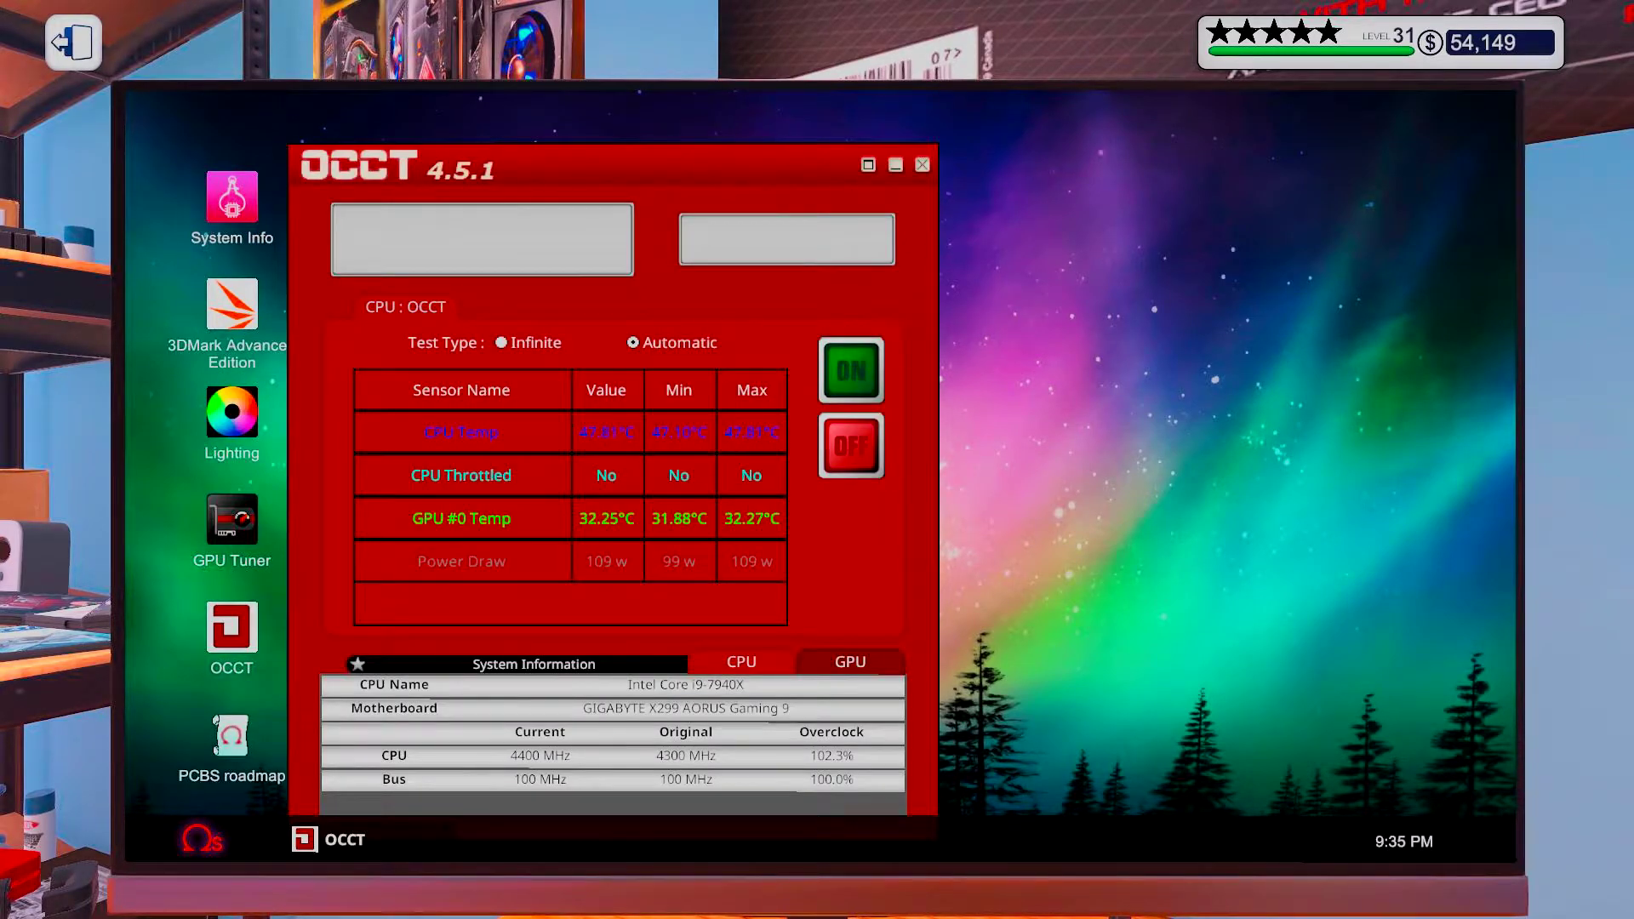
{"action": "left_click", "coordinate": [500, 343]}
{"action": "left_click", "coordinate": [851, 370]}
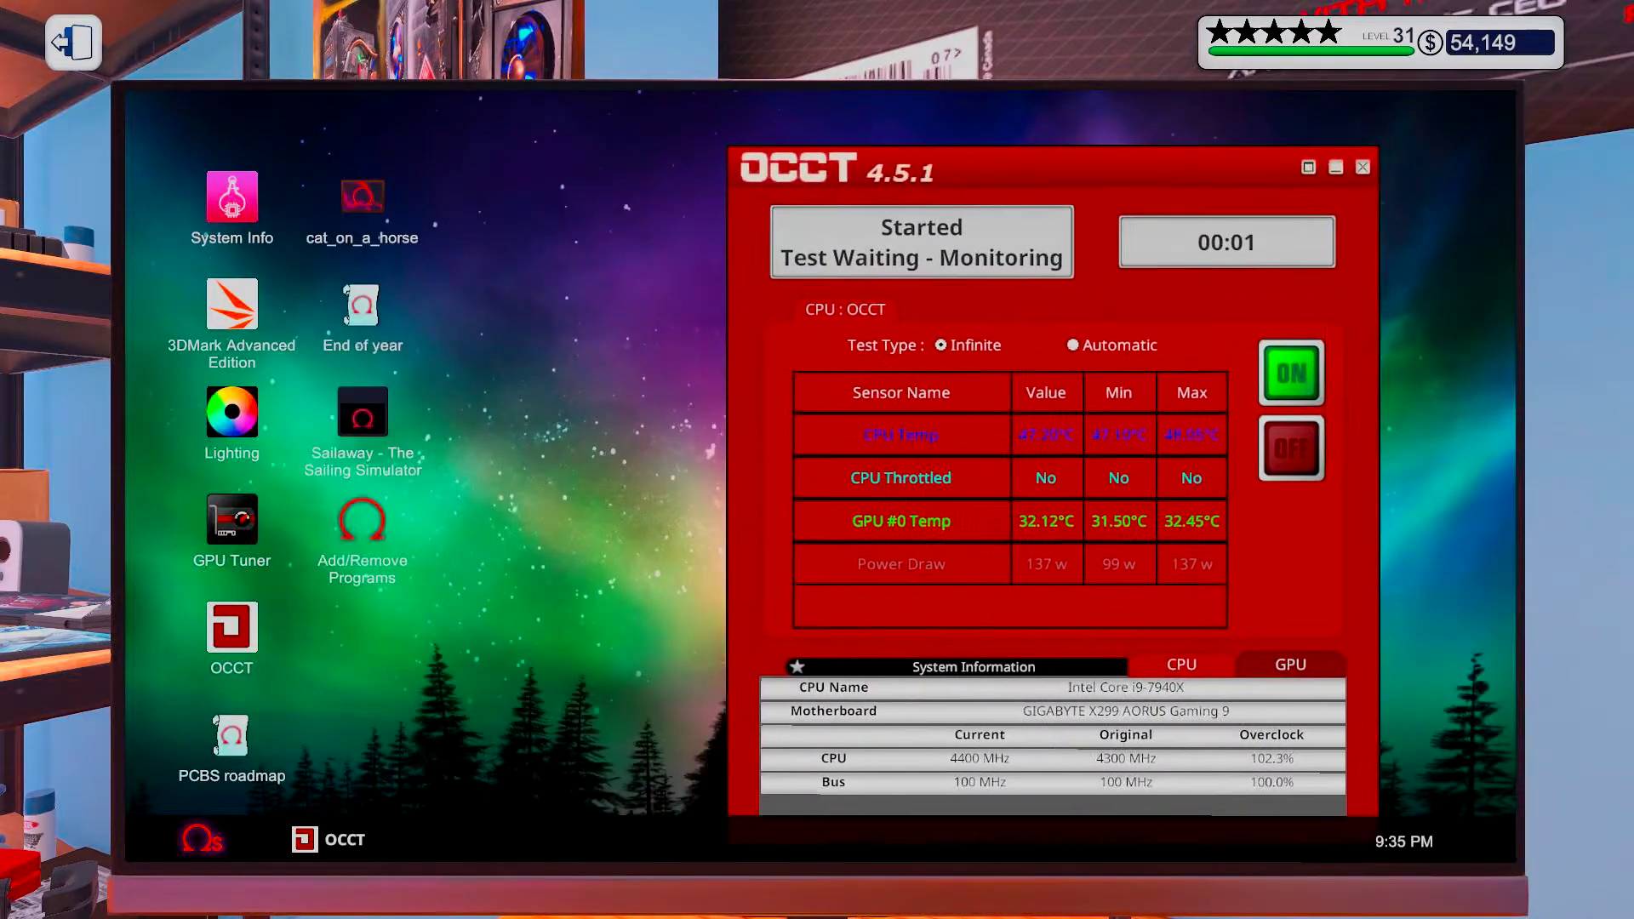
{"action": "left_click_drag", "start_coordinate": [1021, 170], "coordinate": [1112, 125]}
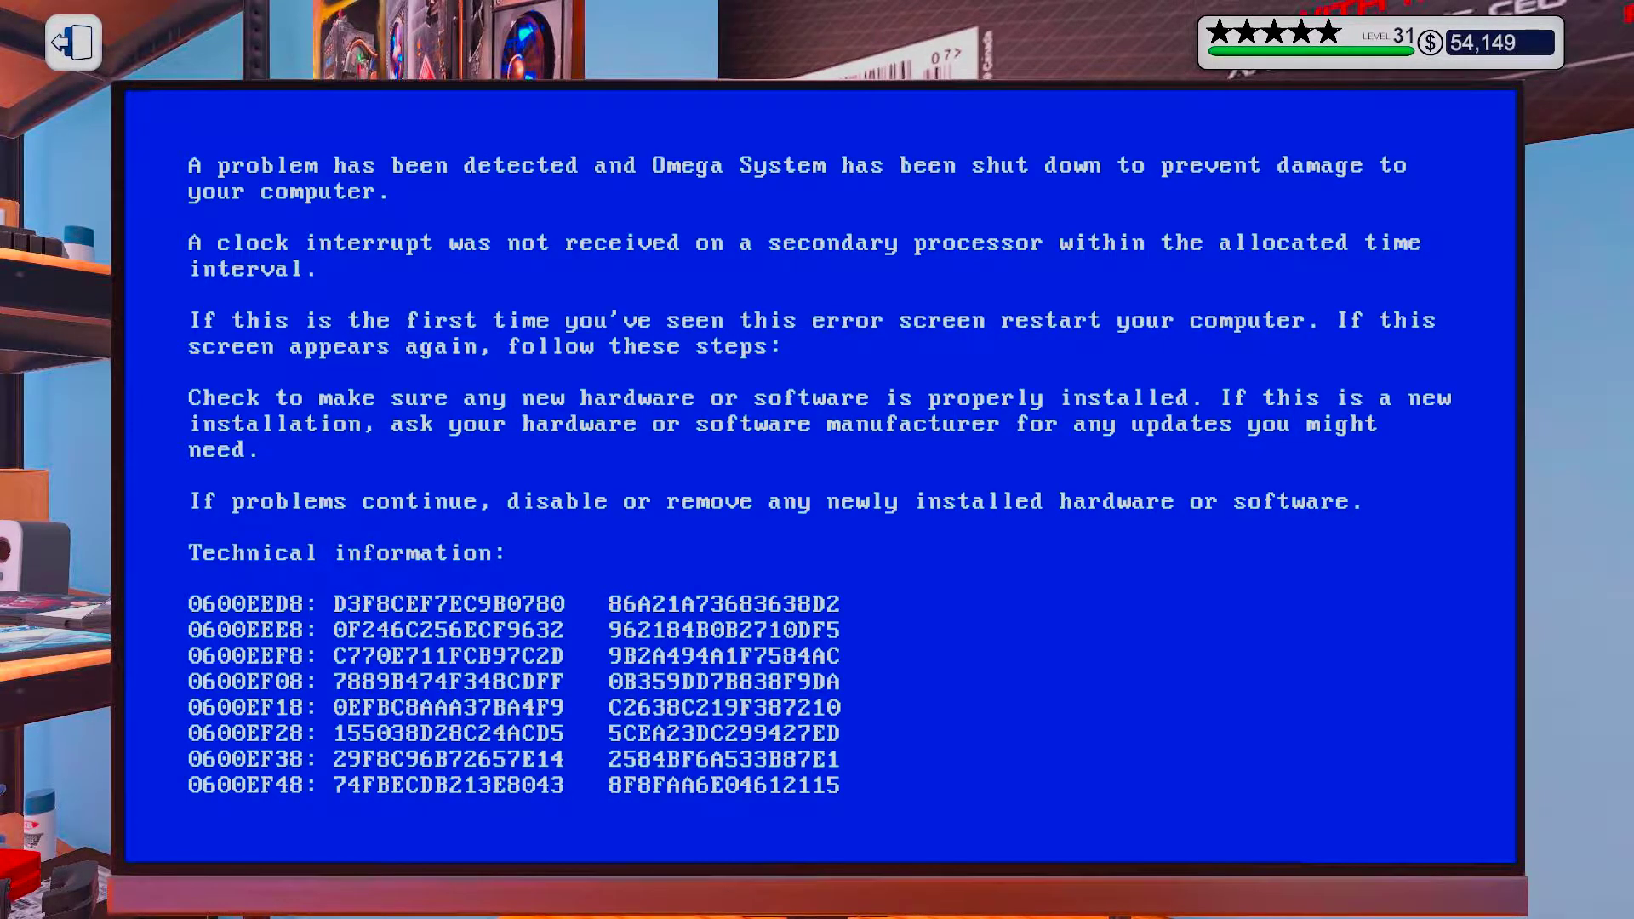
Power the crashed PC back on, set BIOS CPU voltage to 1.55 v, and restart
{"action": "key", "text": "p"}
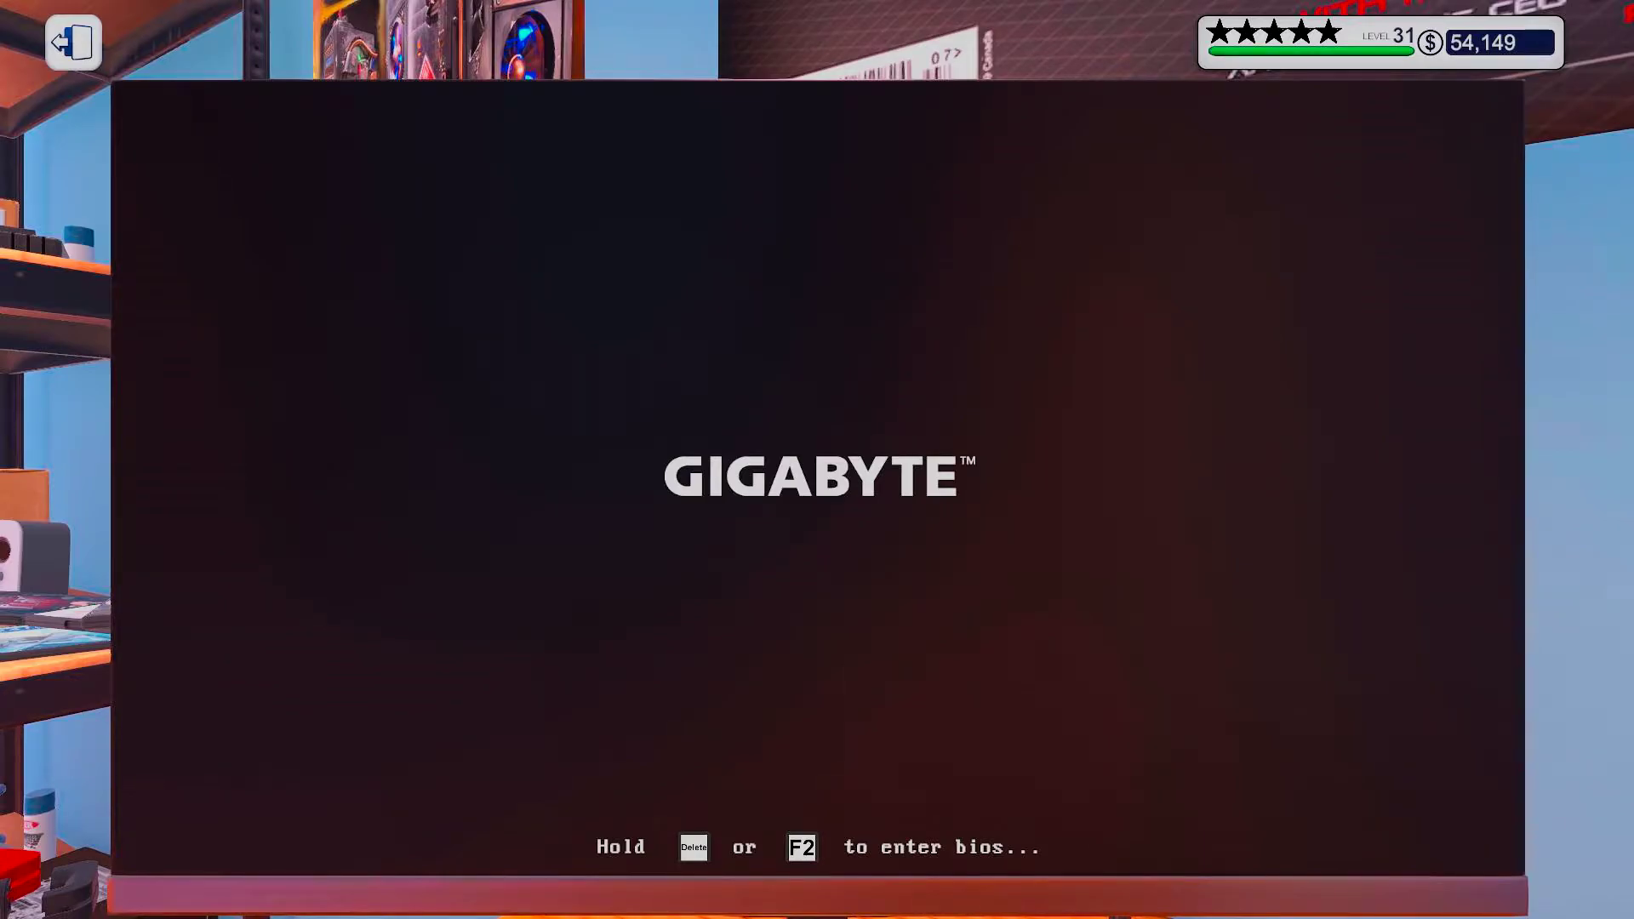
{"action": "key", "text": "Delete"}
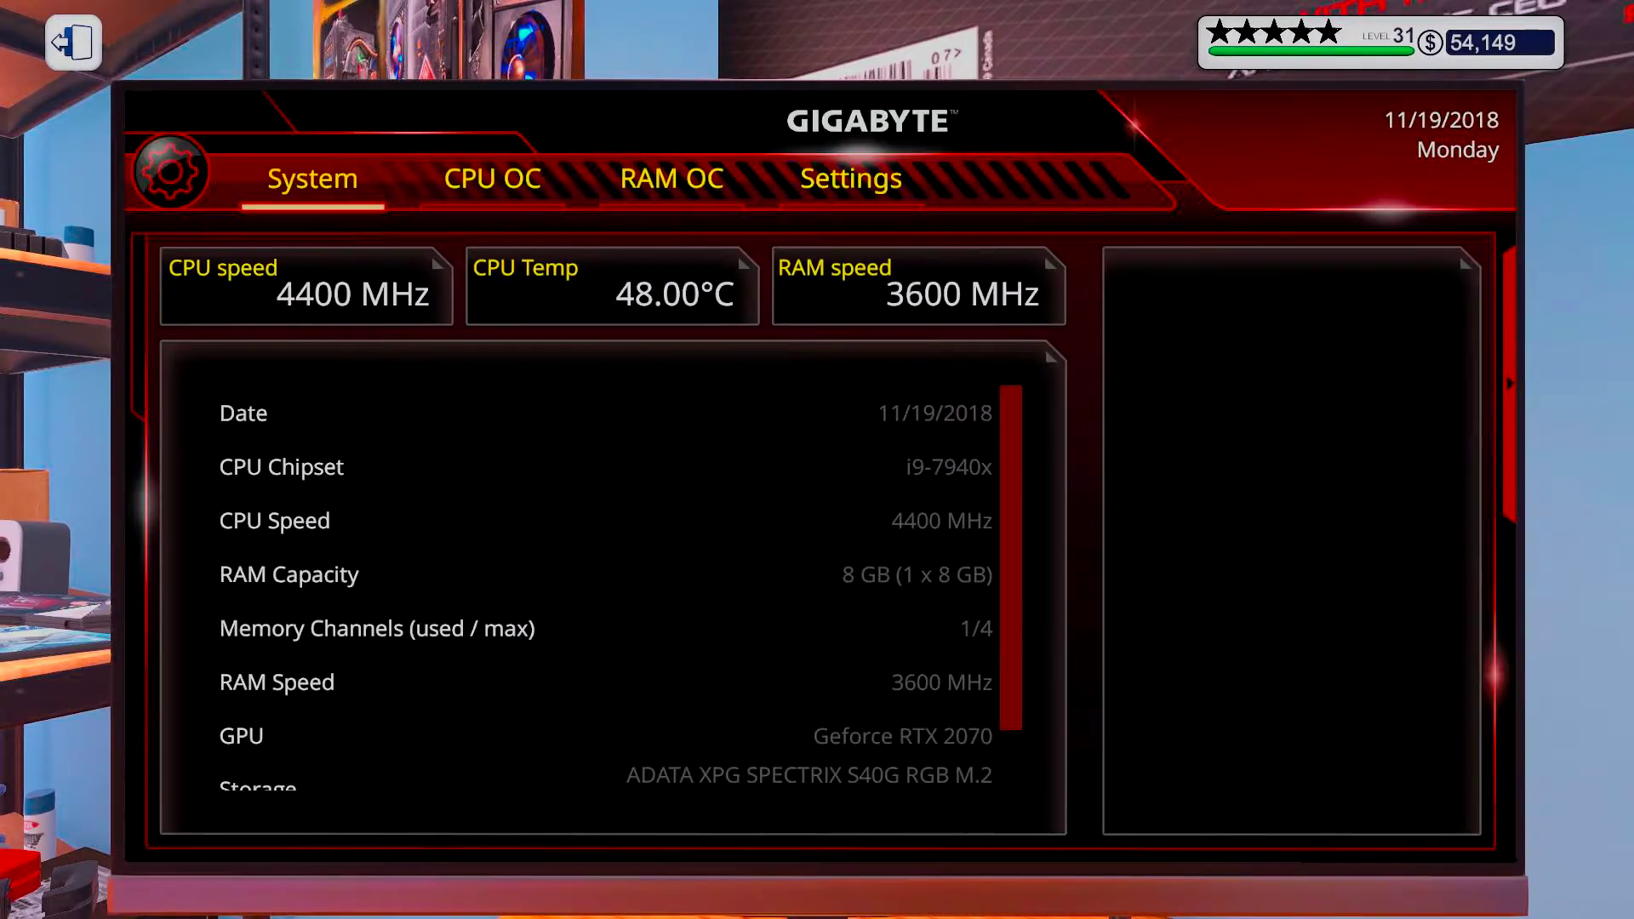
{"action": "key", "text": "Right"}
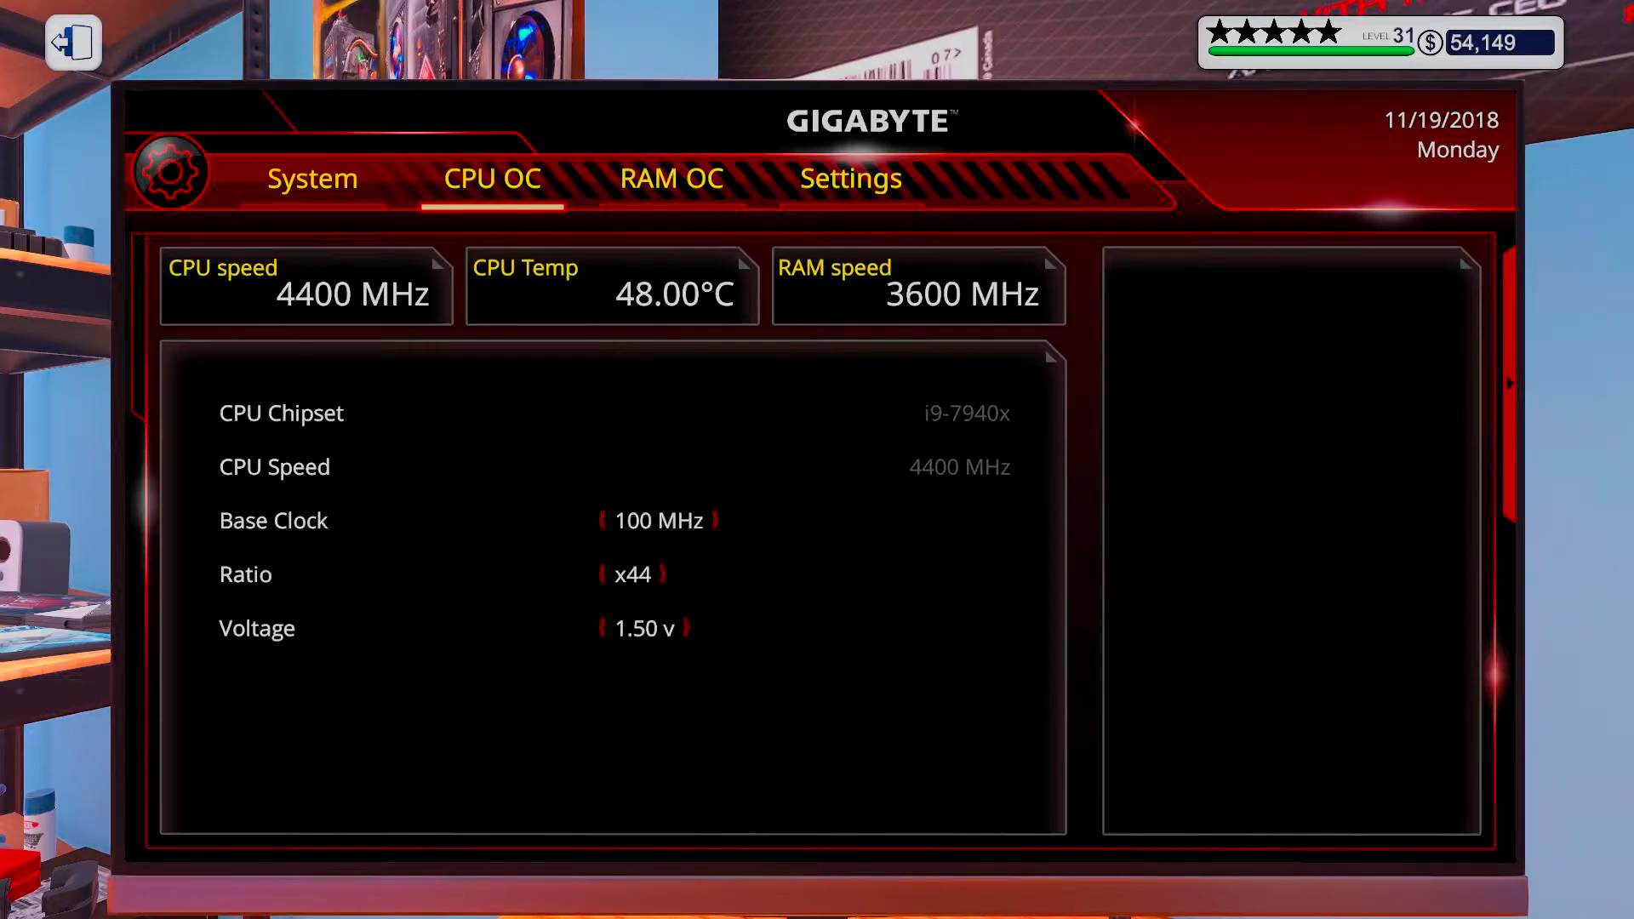
{"action": "left_click", "coordinate": [686, 628]}
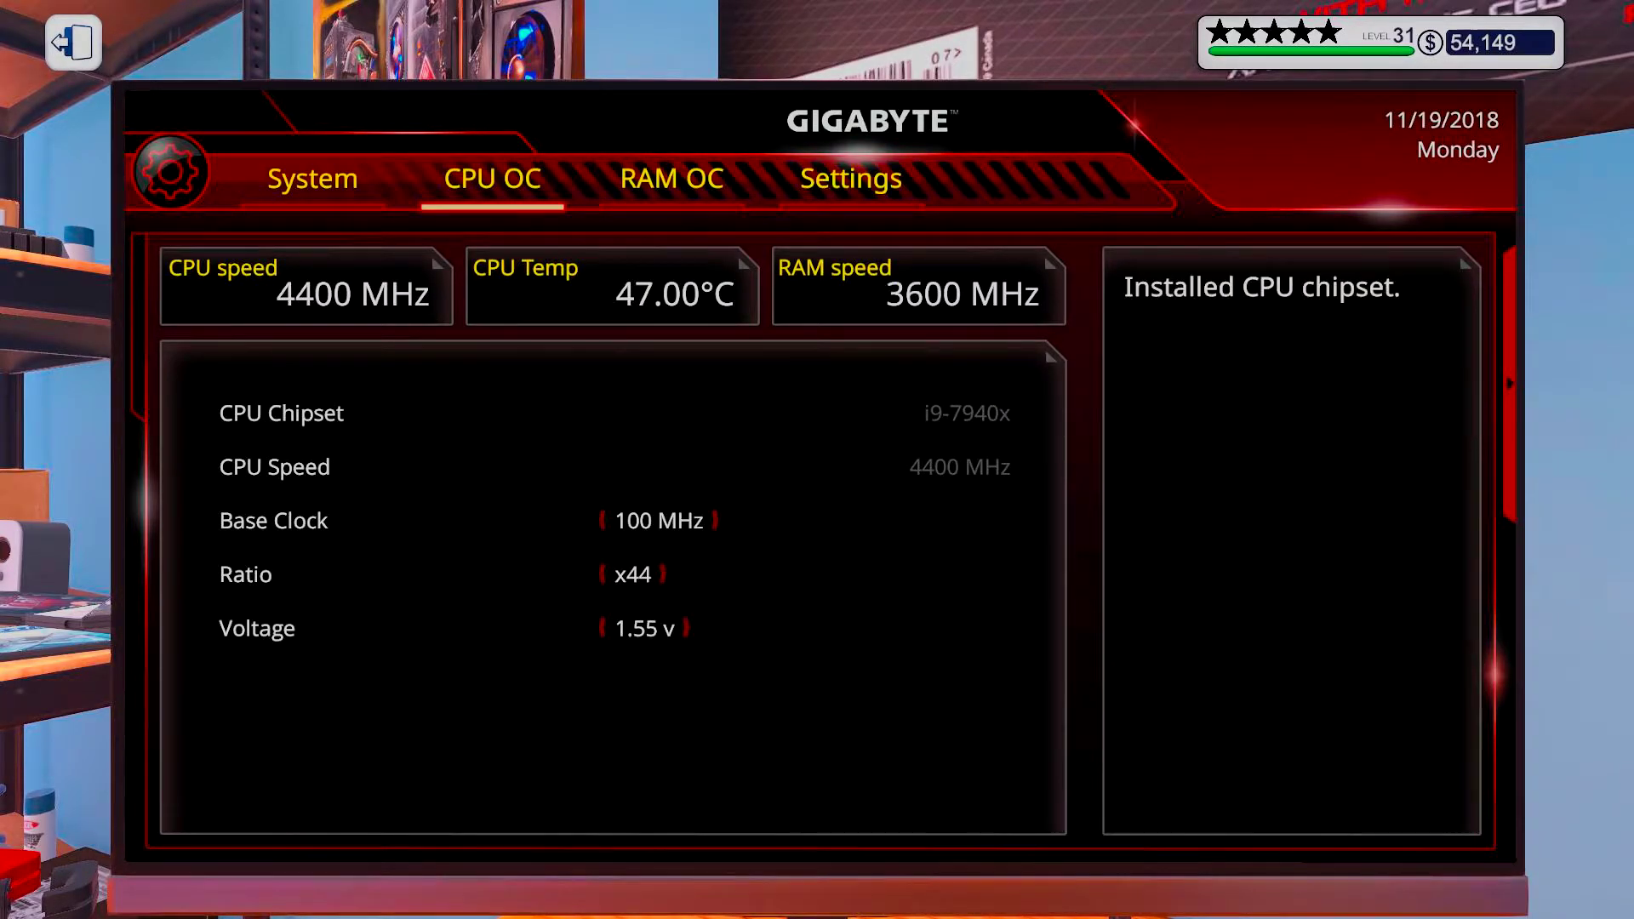
{"action": "left_click", "coordinate": [850, 178]}
{"action": "key", "text": "Down"}
{"action": "key", "text": "Return"}
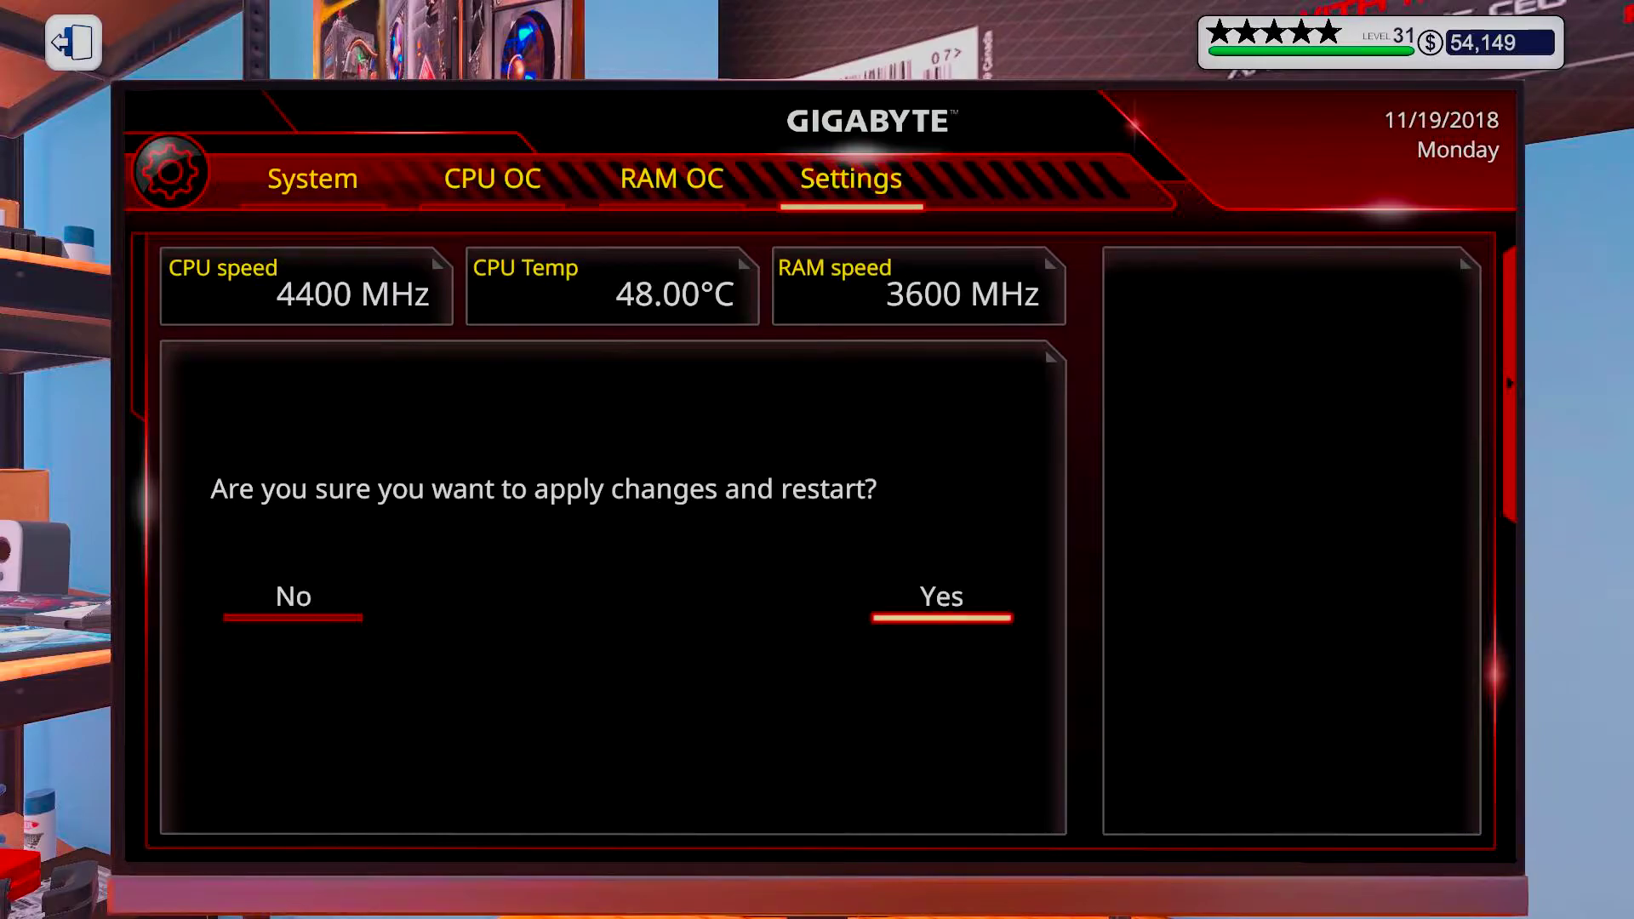
{"action": "key", "text": "Return"}
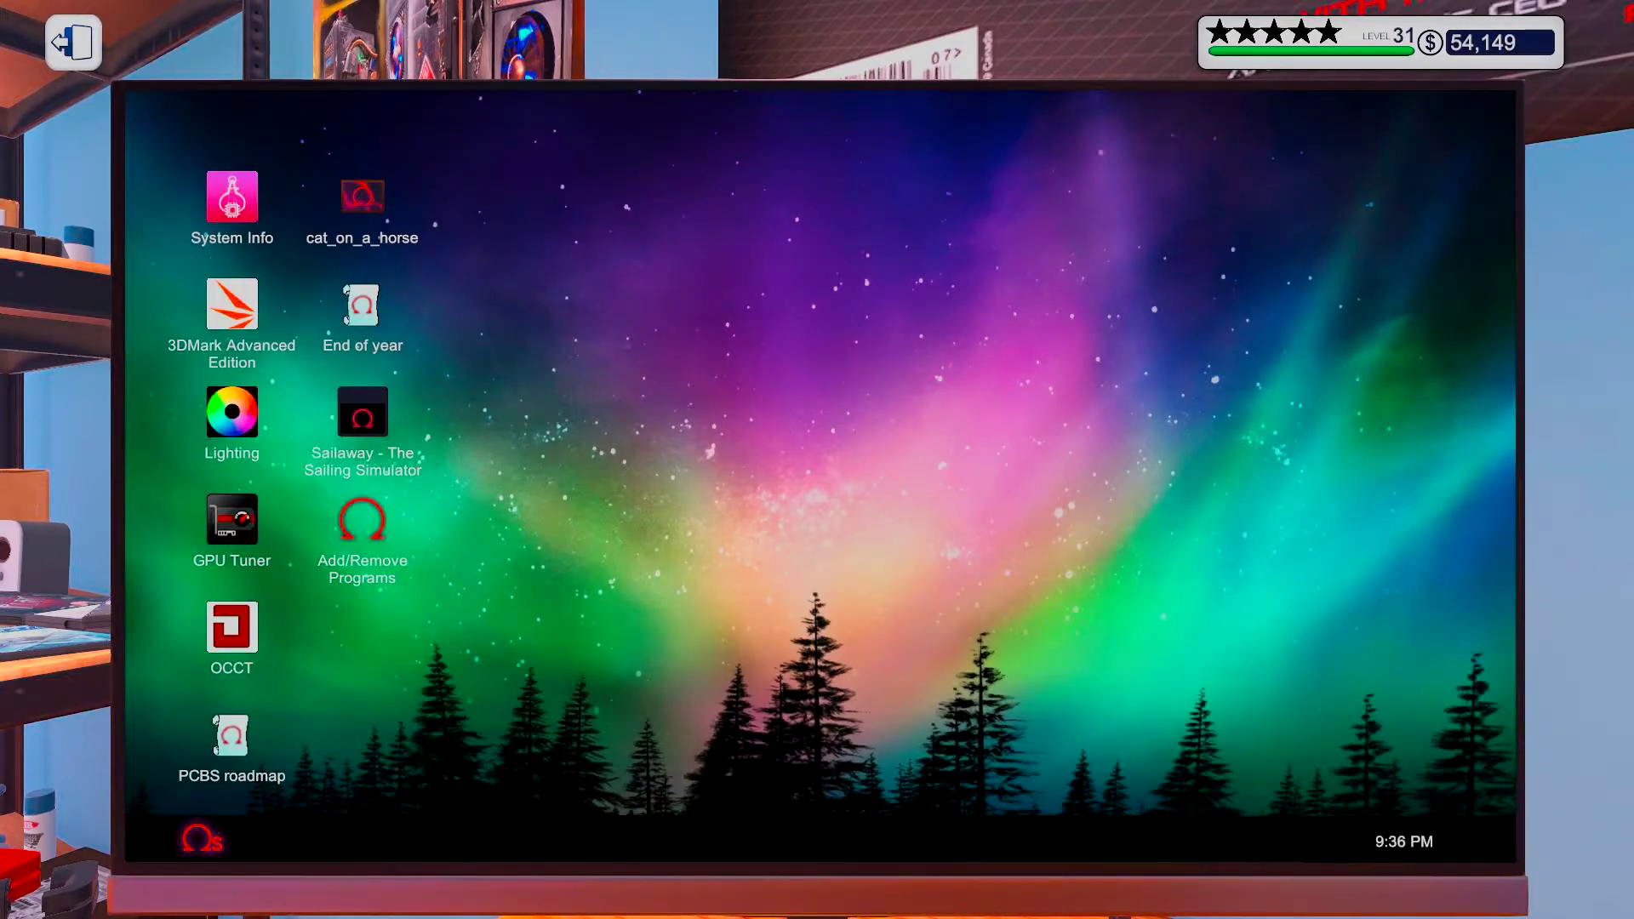
Start an infinite OCCT stress test and move its window to the upper right
{"action": "left_click", "coordinate": [231, 626]}
{"action": "left_click", "coordinate": [502, 342]}
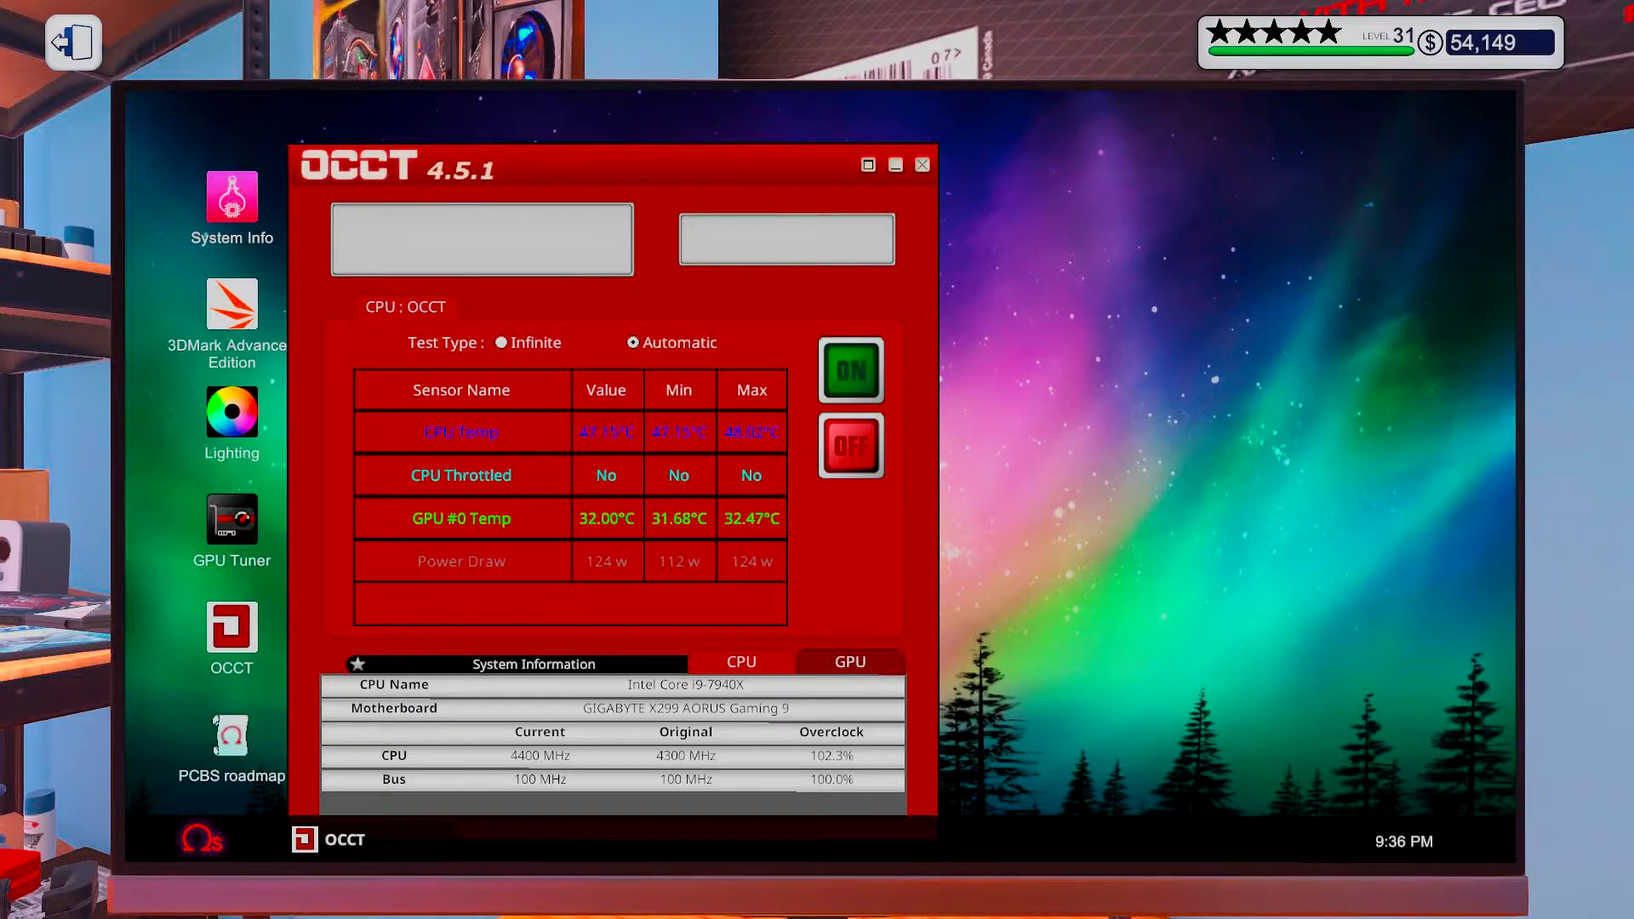
{"action": "left_click", "coordinate": [851, 370]}
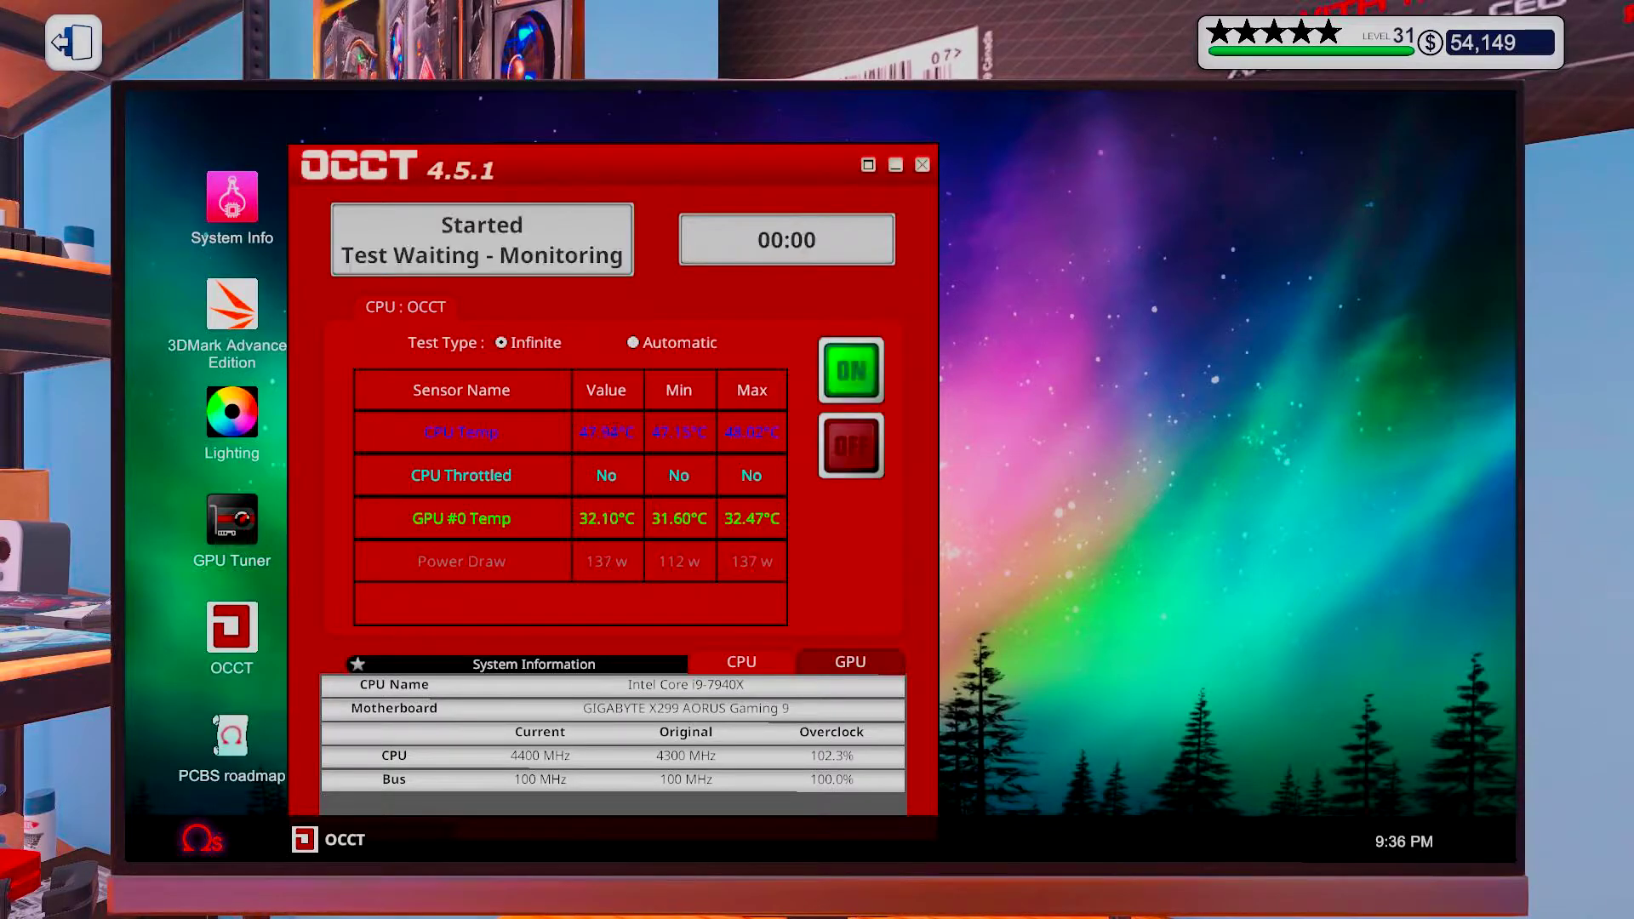
{"action": "left_click_drag", "start_coordinate": [639, 165], "coordinate": [1183, 129]}
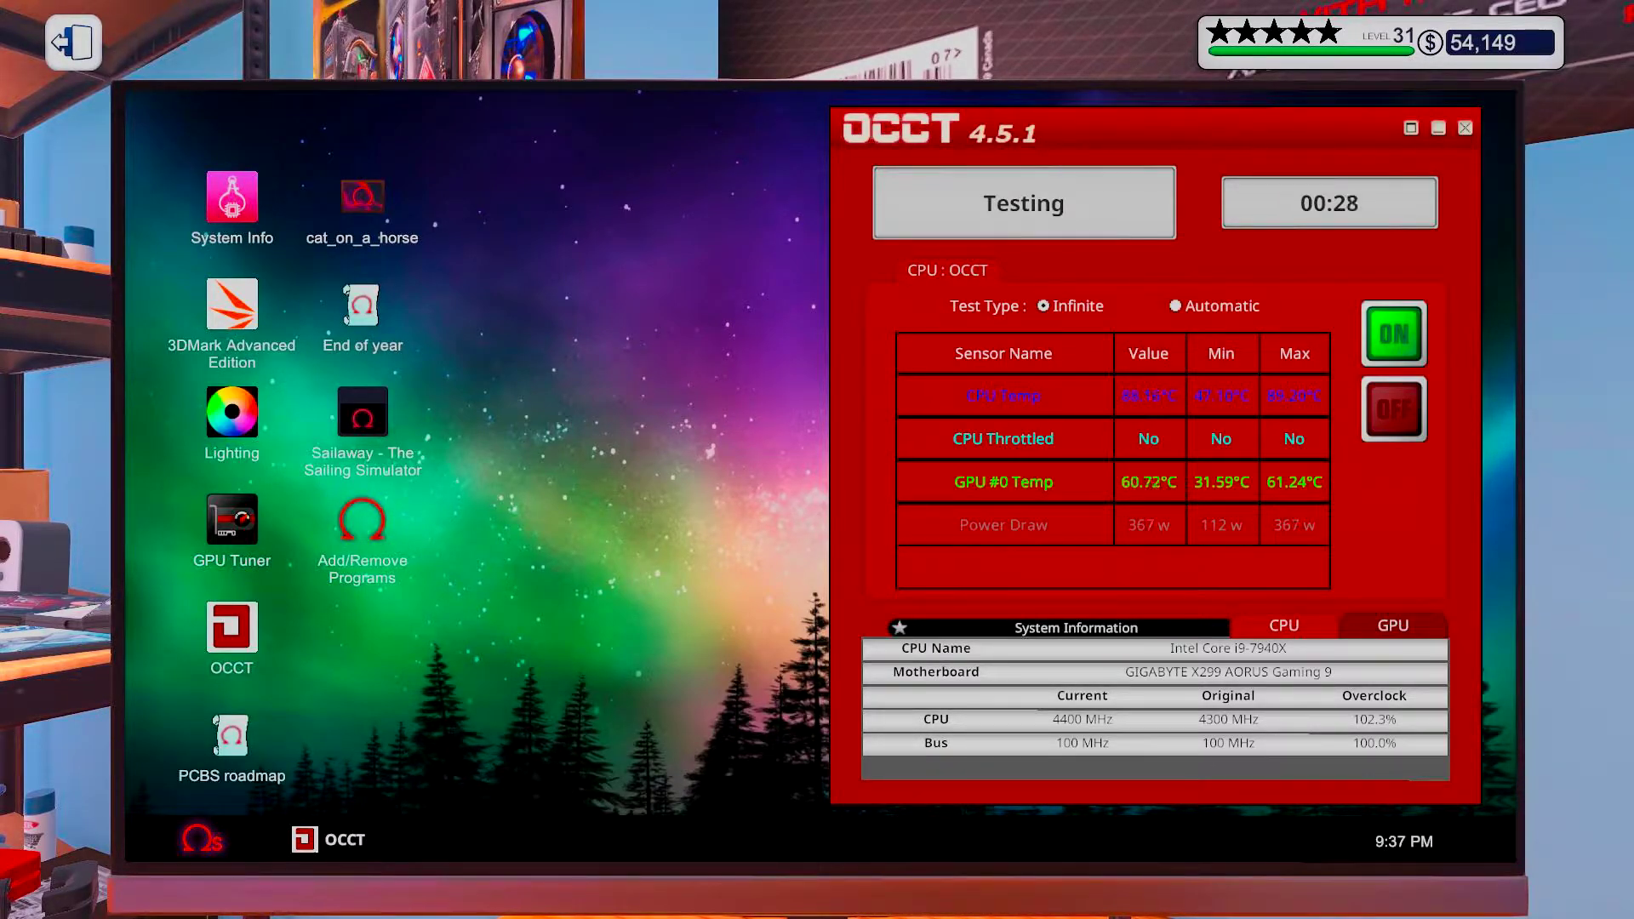
Check the CPU core temperatures in System Info while the test runs
{"action": "double_click", "coordinate": [205, 238]}
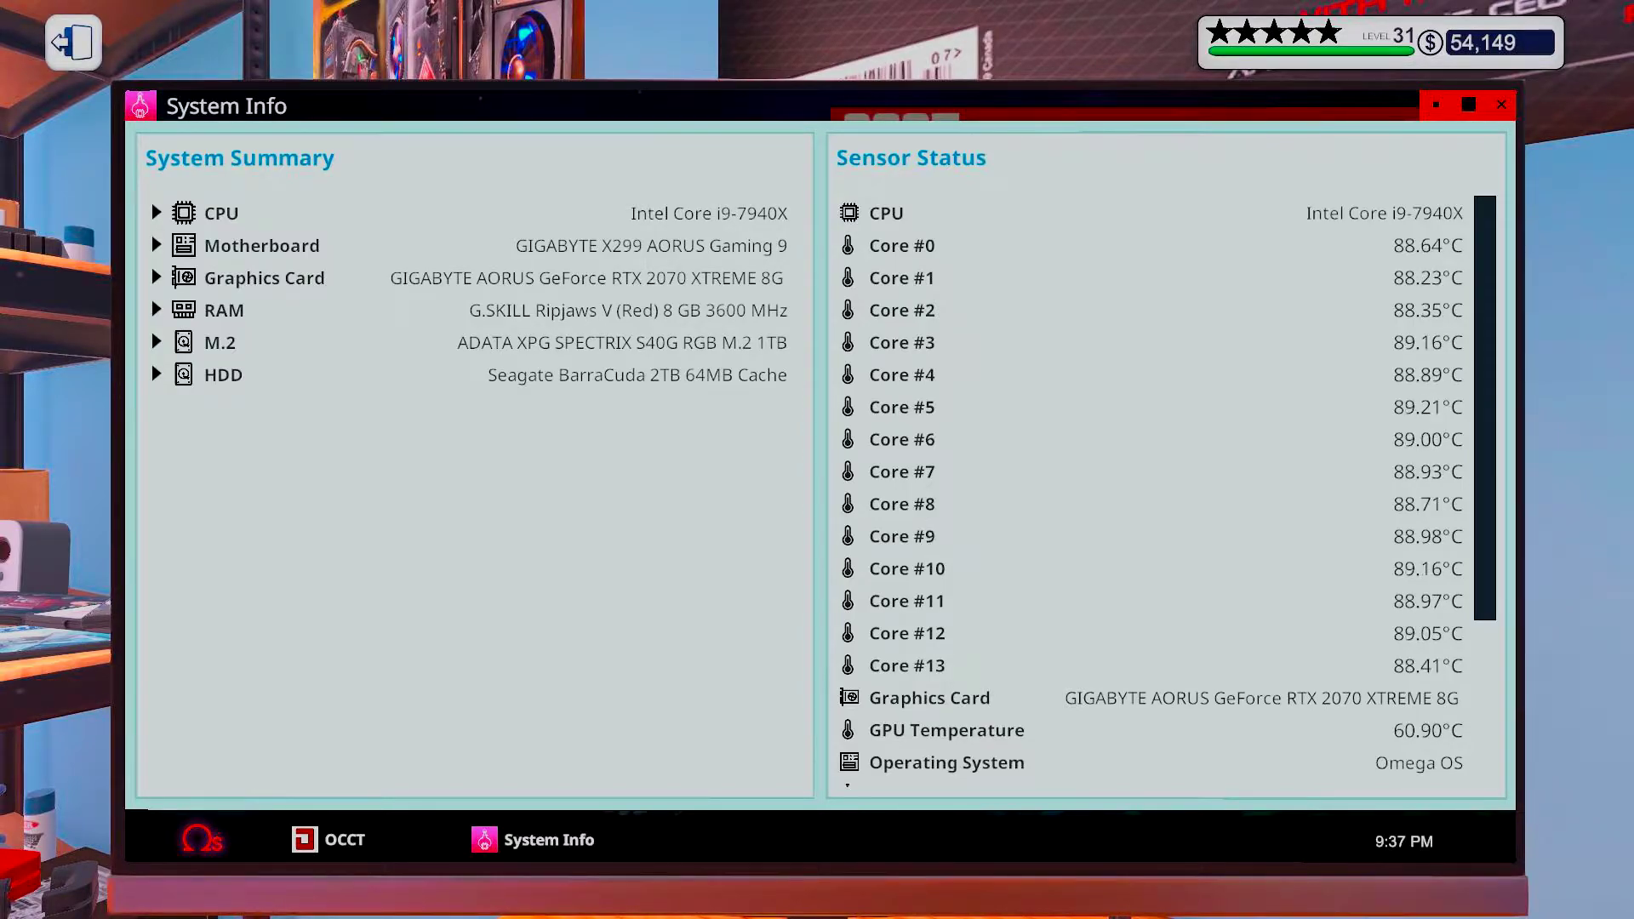
{"action": "left_click", "coordinate": [1502, 103]}
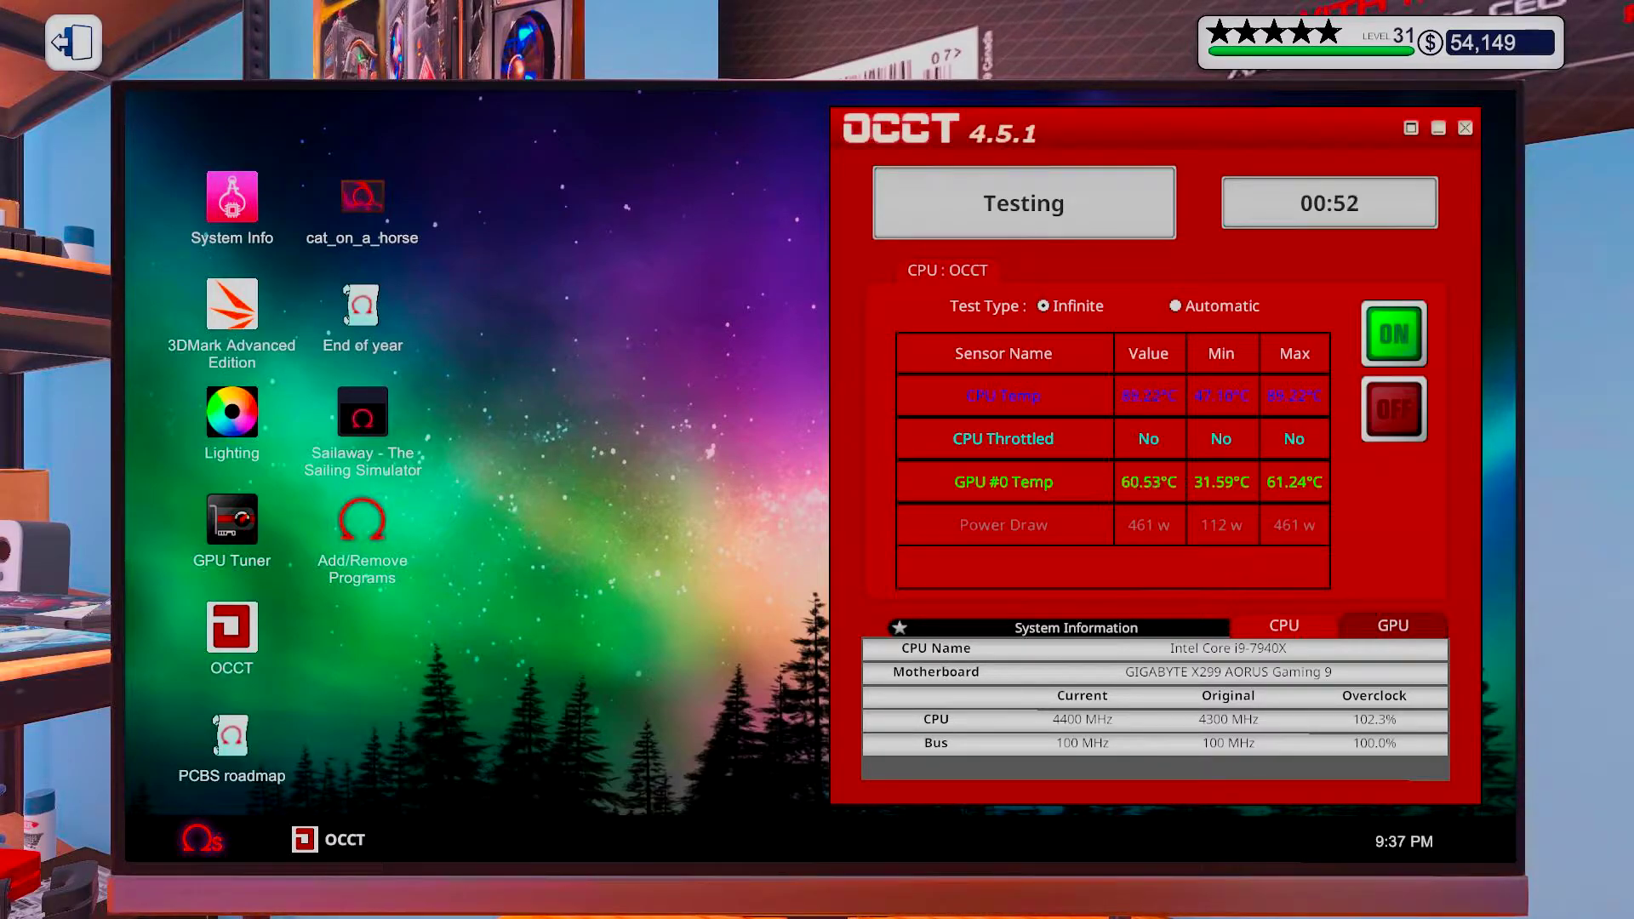
{"action": "double_click", "coordinate": [231, 519]}
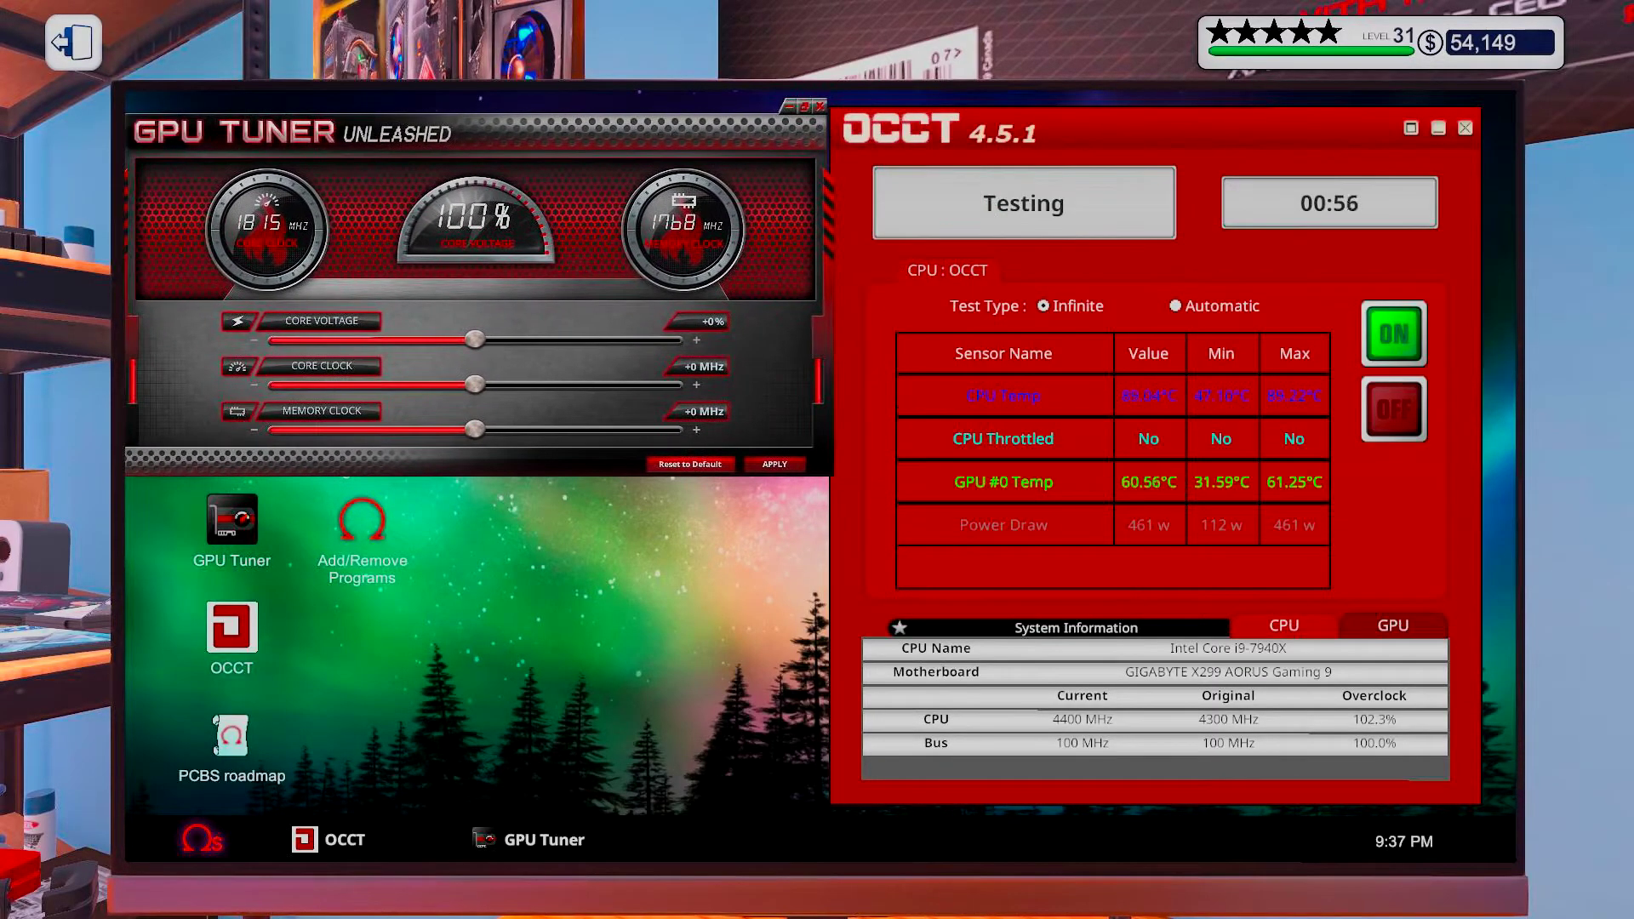
Max GPU core voltage at +20% and raise core clock stepwise to +170 MHz
{"action": "left_click_drag", "start_coordinate": [480, 340], "coordinate": [674, 340]}
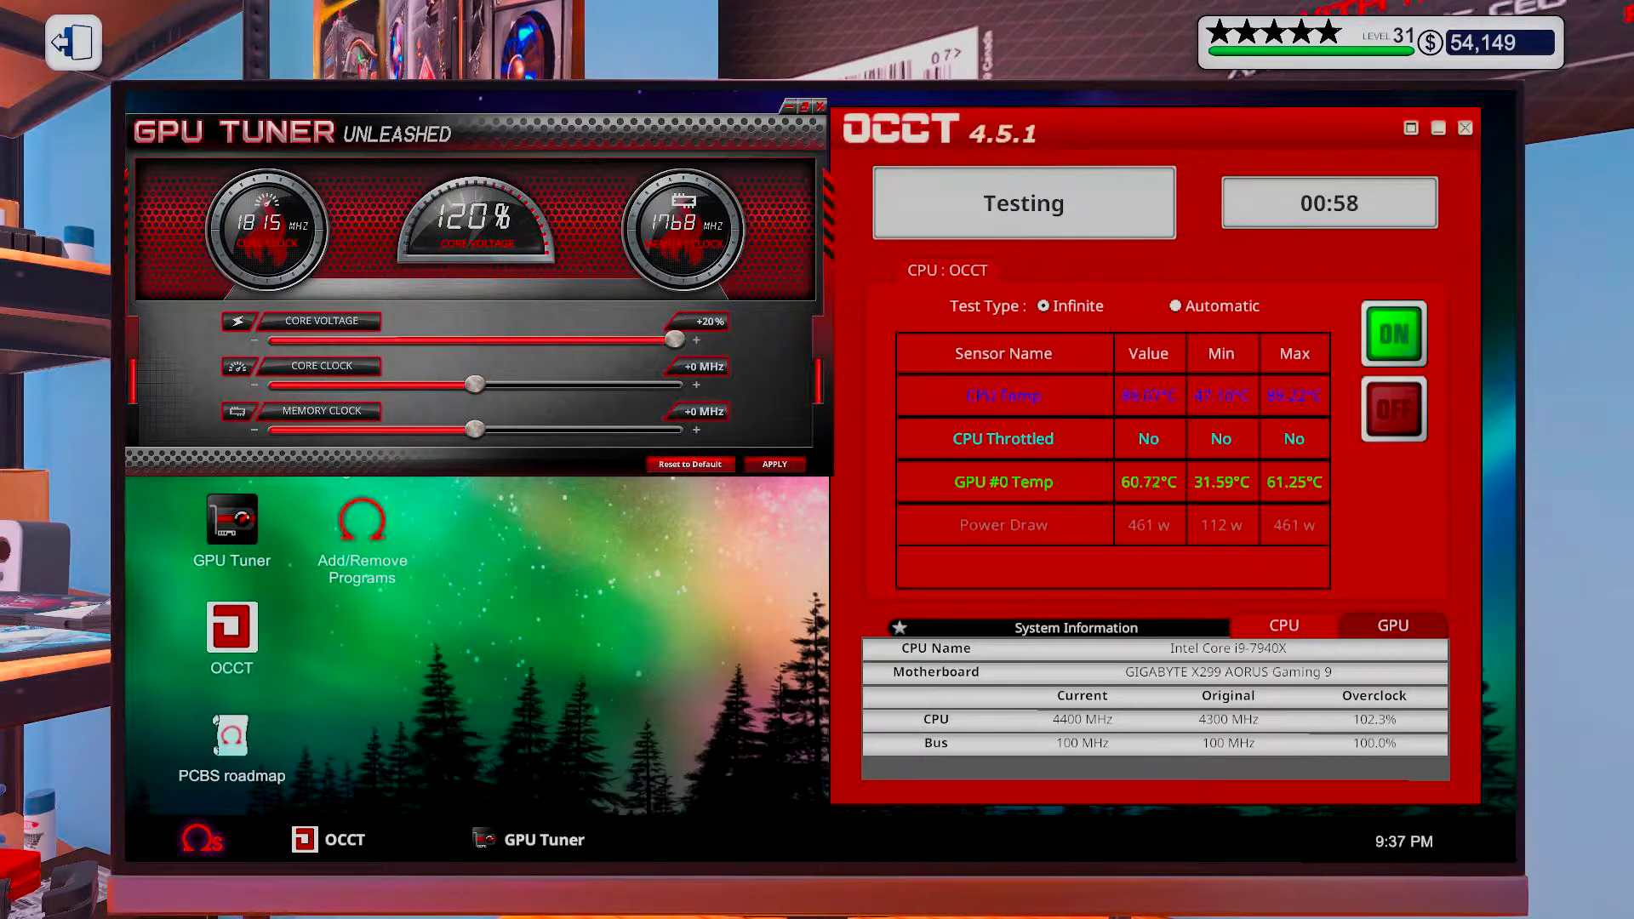
{"action": "left_click_drag", "start_coordinate": [475, 383], "coordinate": [580, 384]}
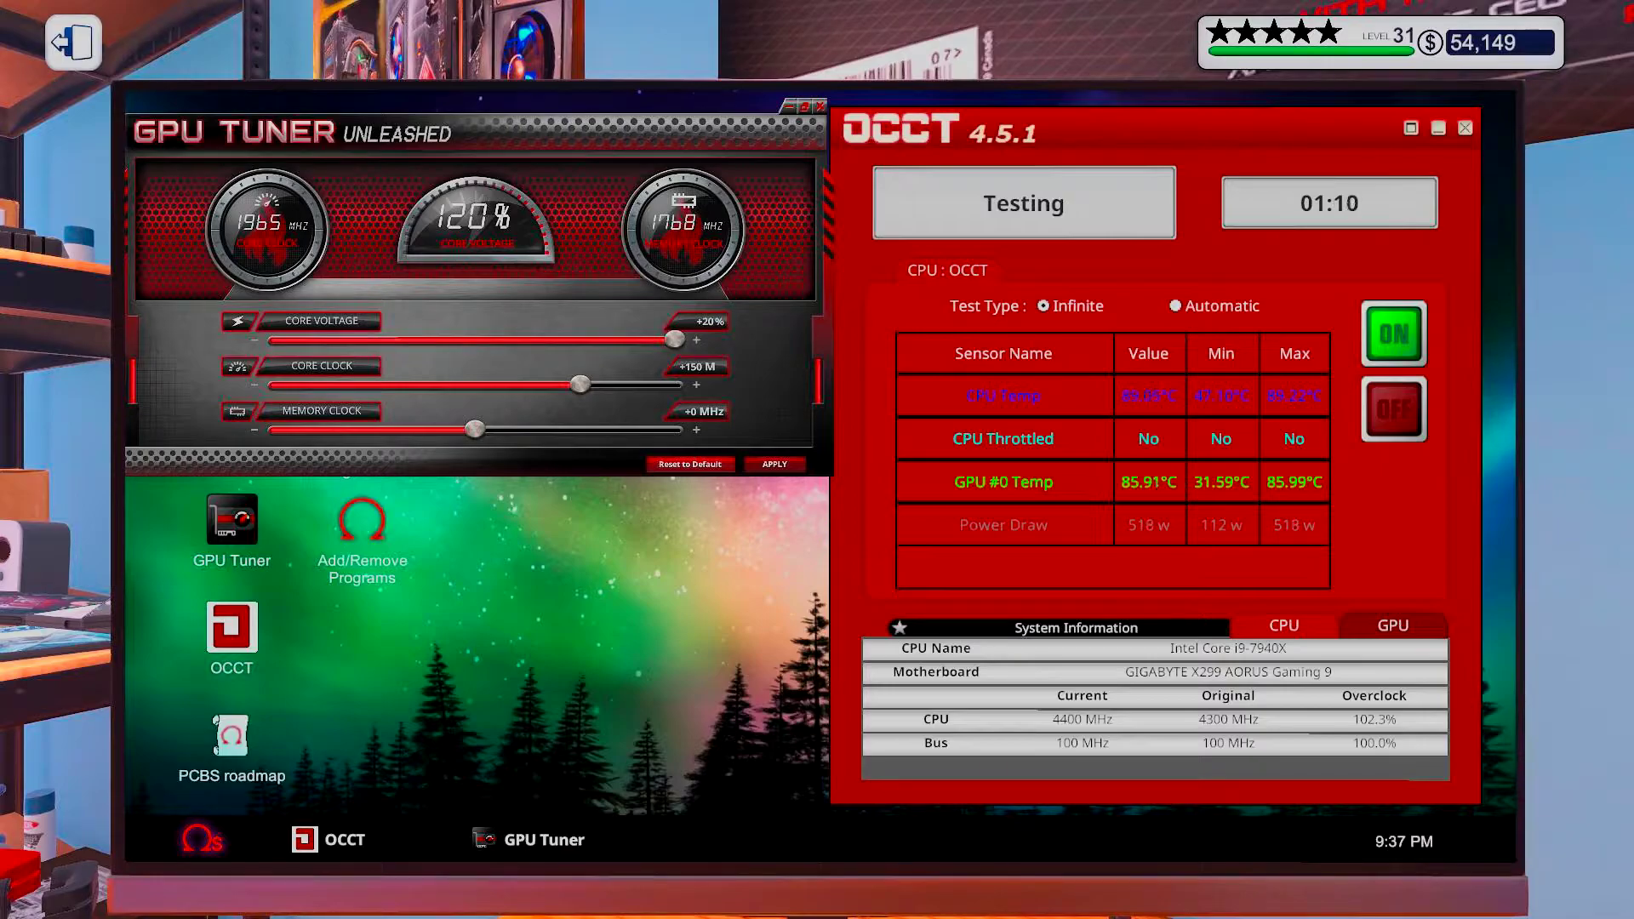
{"action": "left_click_drag", "start_coordinate": [580, 384], "coordinate": [588, 385]}
{"action": "left_click_drag", "start_coordinate": [586, 384], "coordinate": [590, 384]}
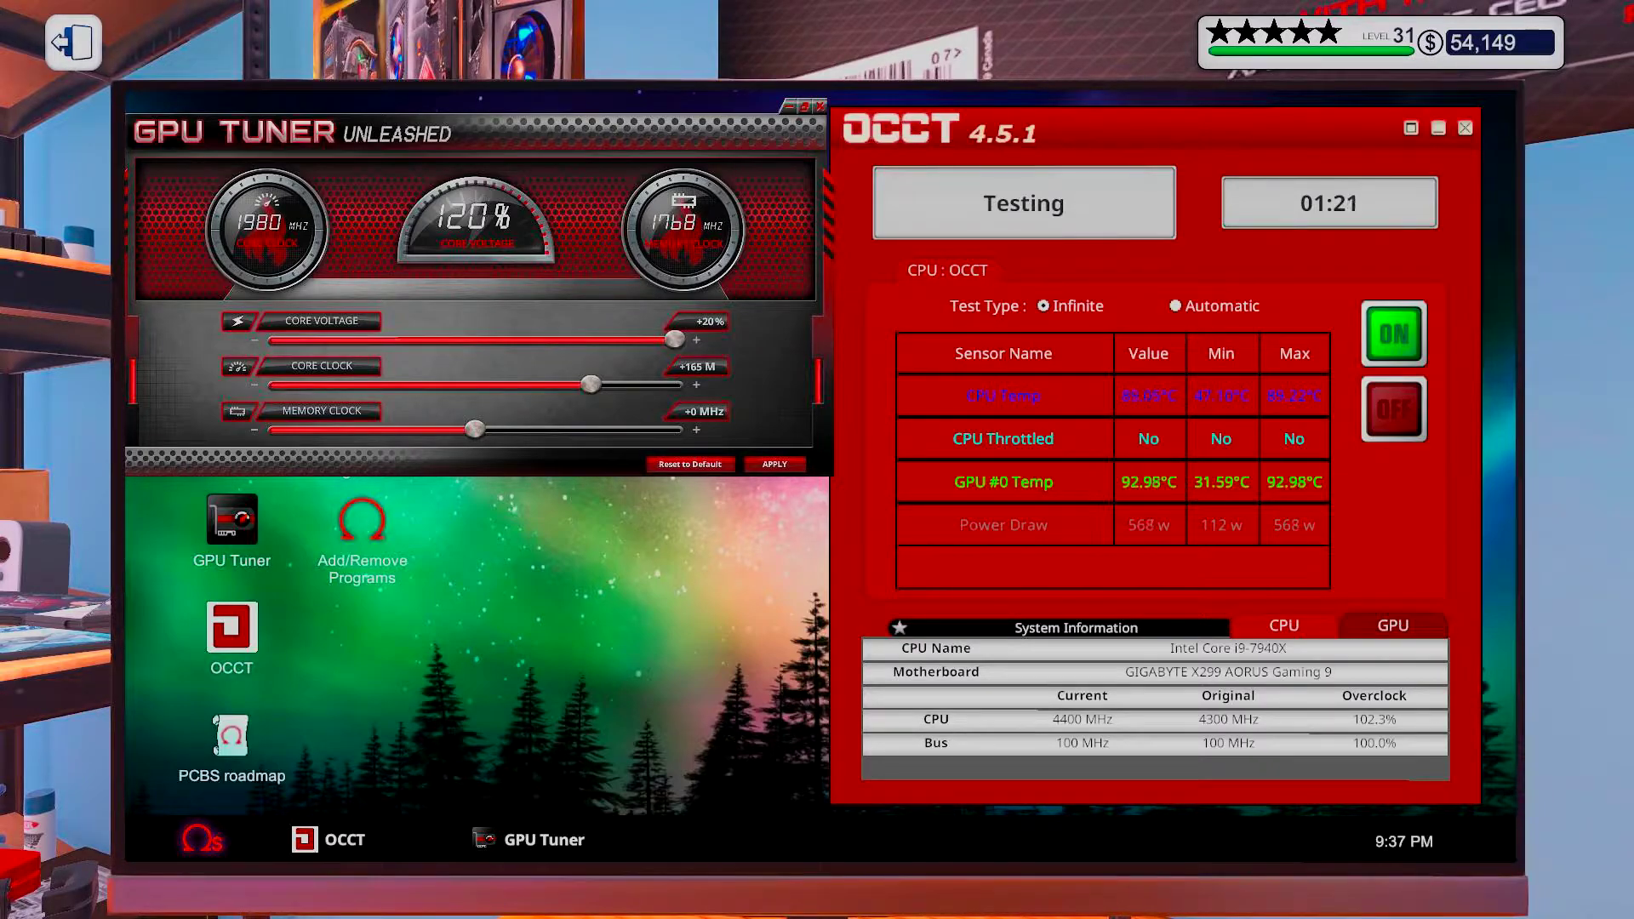
{"action": "left_click_drag", "start_coordinate": [590, 385], "coordinate": [593, 384]}
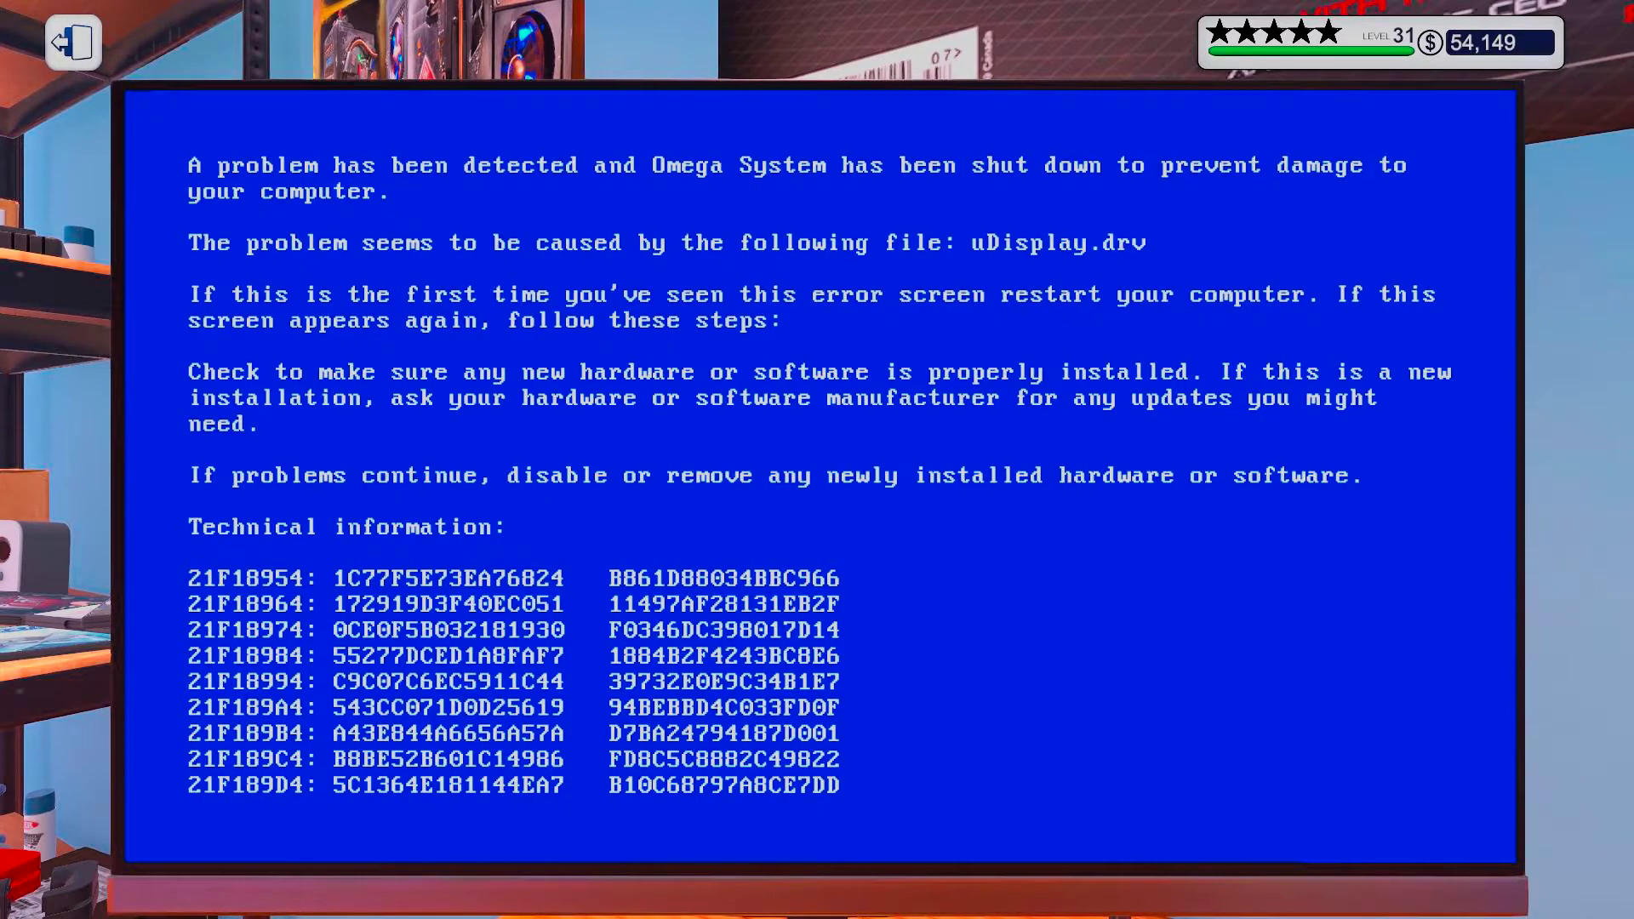
Restart the crashed PC and ease the GPU core clock back to +165 M
{"action": "key", "text": "p"}
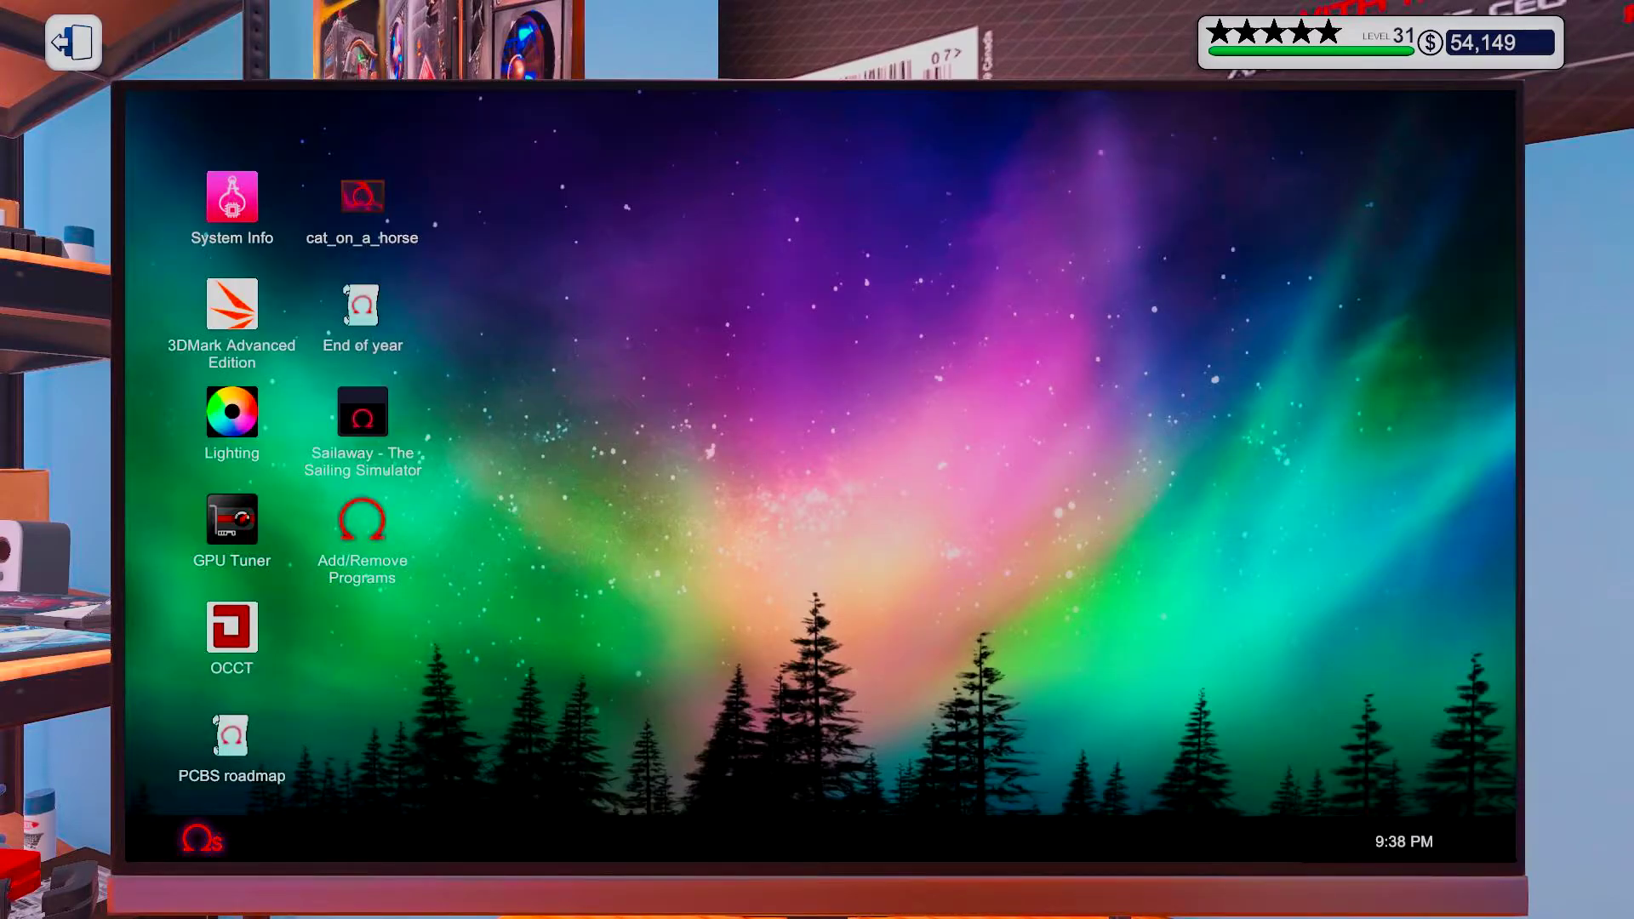
{"action": "double_click", "coordinate": [232, 518]}
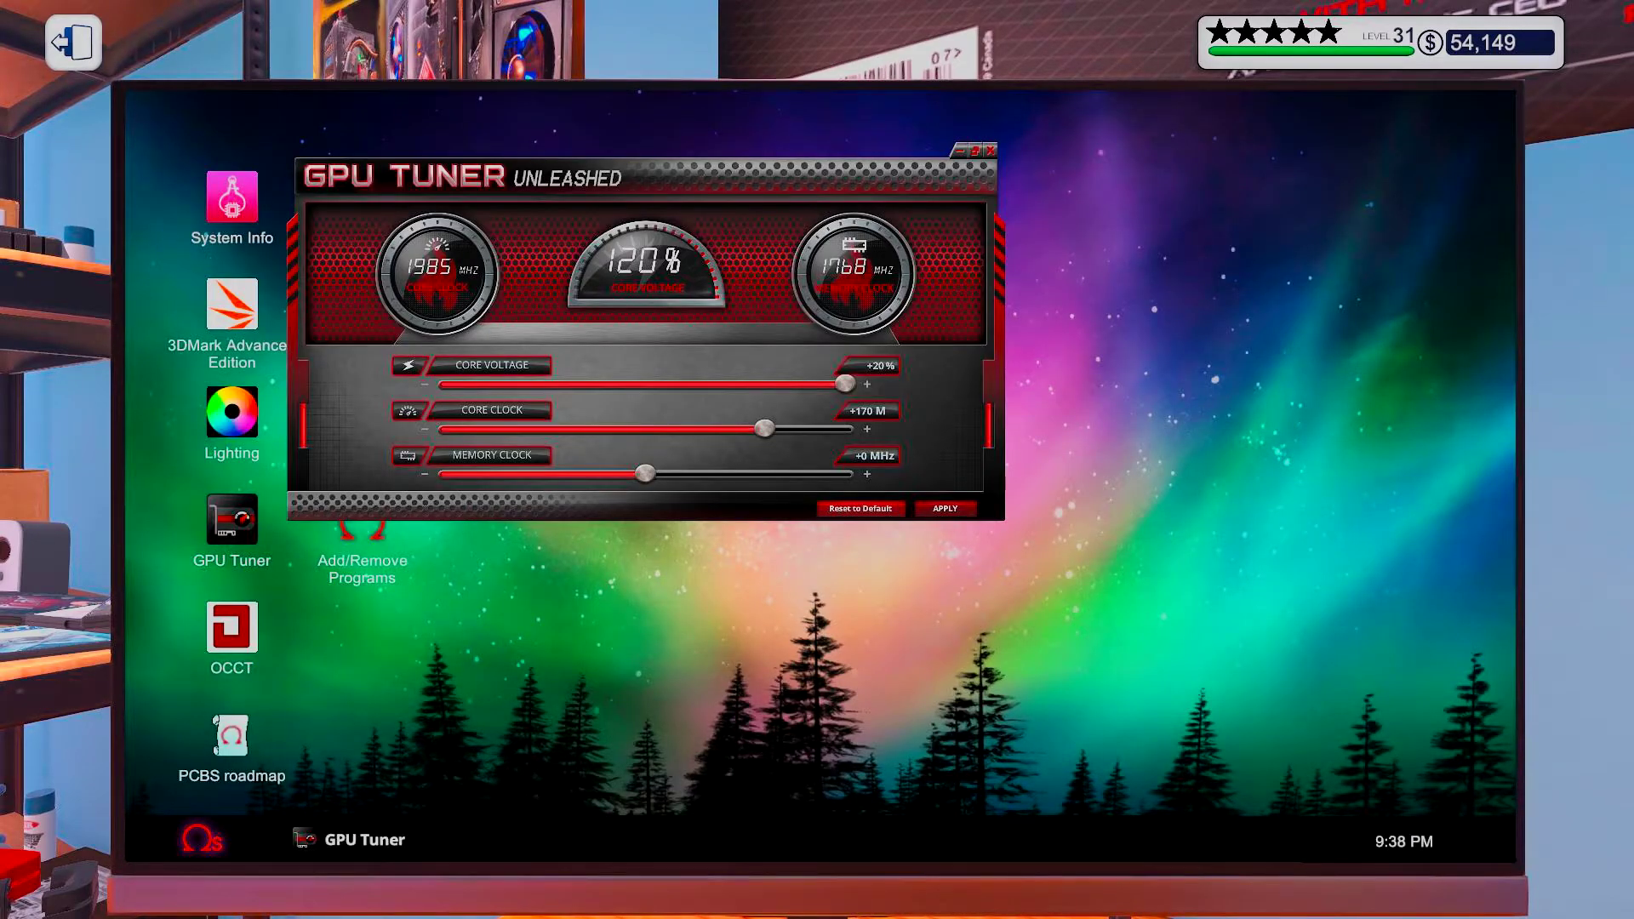
{"action": "left_click_drag", "start_coordinate": [763, 427], "coordinate": [762, 428]}
Start an OCCT stress test and arrange it beside the GPU Tuner window
{"action": "double_click", "coordinate": [232, 626]}
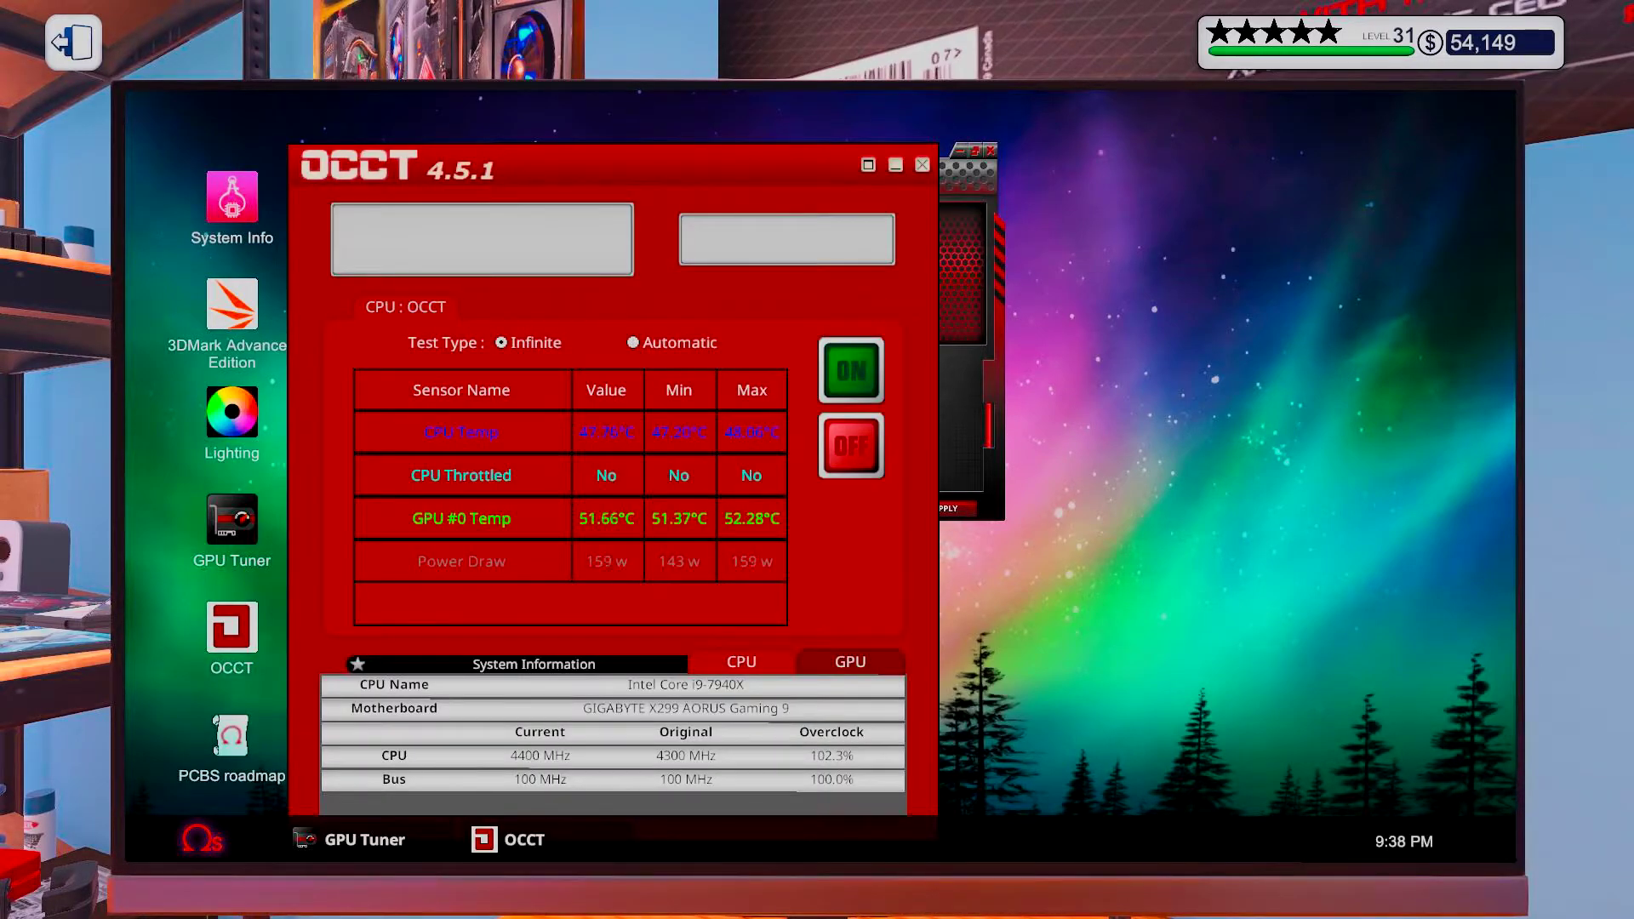
{"action": "left_click", "coordinate": [850, 370]}
{"action": "left_click_drag", "start_coordinate": [638, 166], "coordinate": [1172, 114]}
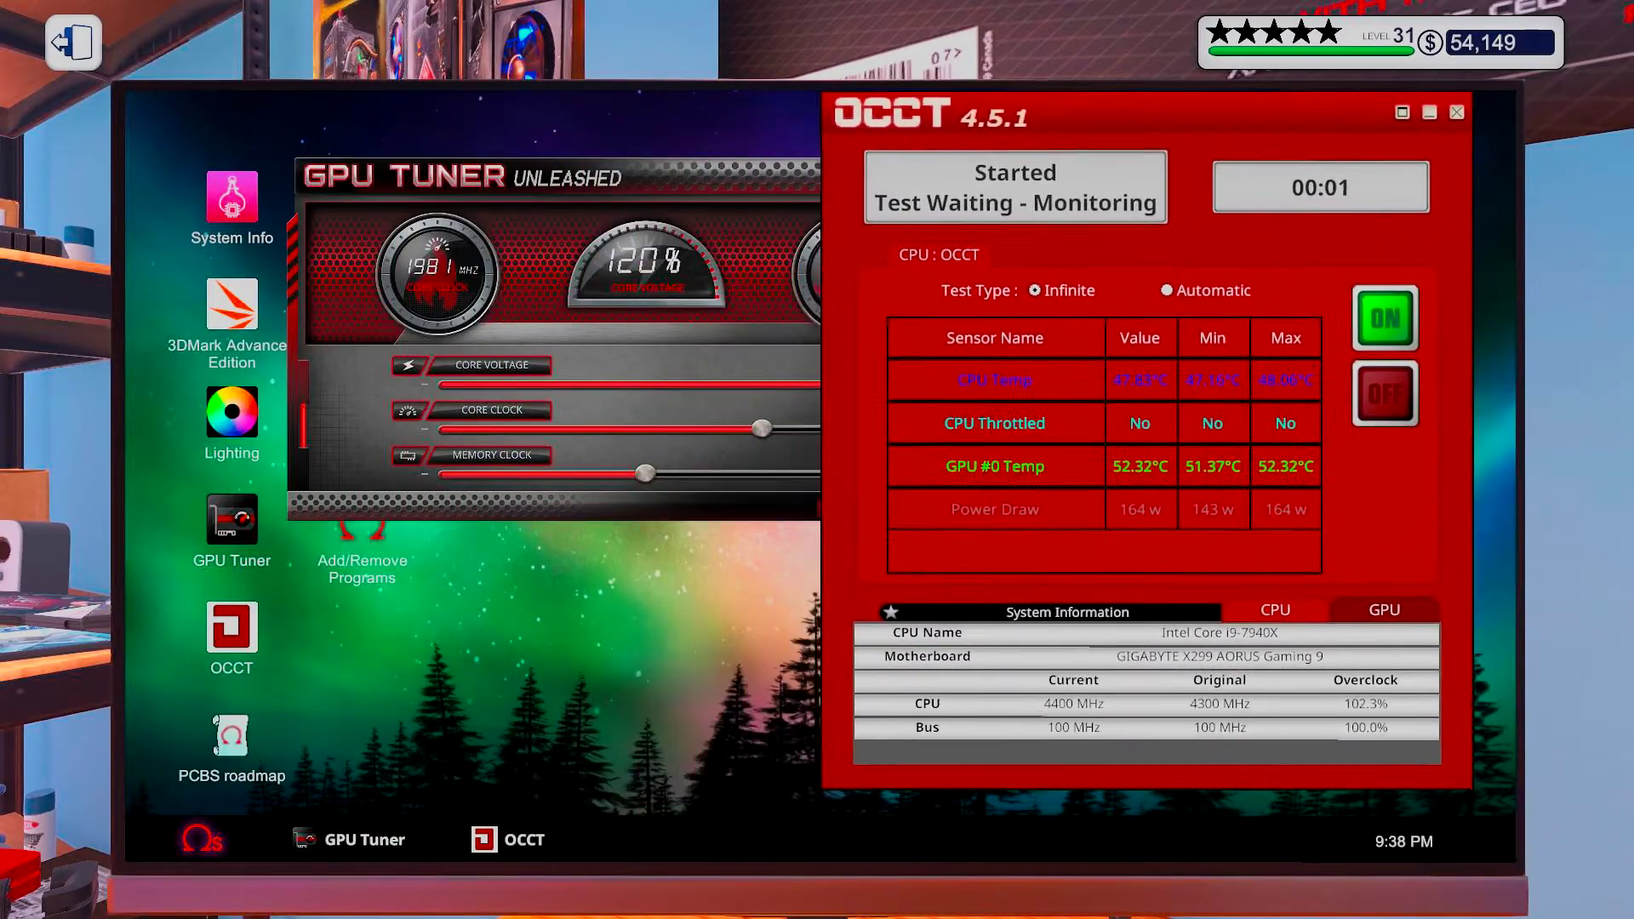
{"action": "left_click_drag", "start_coordinate": [1021, 116], "coordinate": [1050, 122]}
{"action": "mouse_move", "coordinate": [575, 177]}
{"action": "left_mouse_down"}
{"action": "mouse_move", "coordinate": [559, 83]}
{"action": "mouse_move", "coordinate": [455, 158]}
{"action": "mouse_move", "coordinate": [423, 152]}
{"action": "left_mouse_up"}
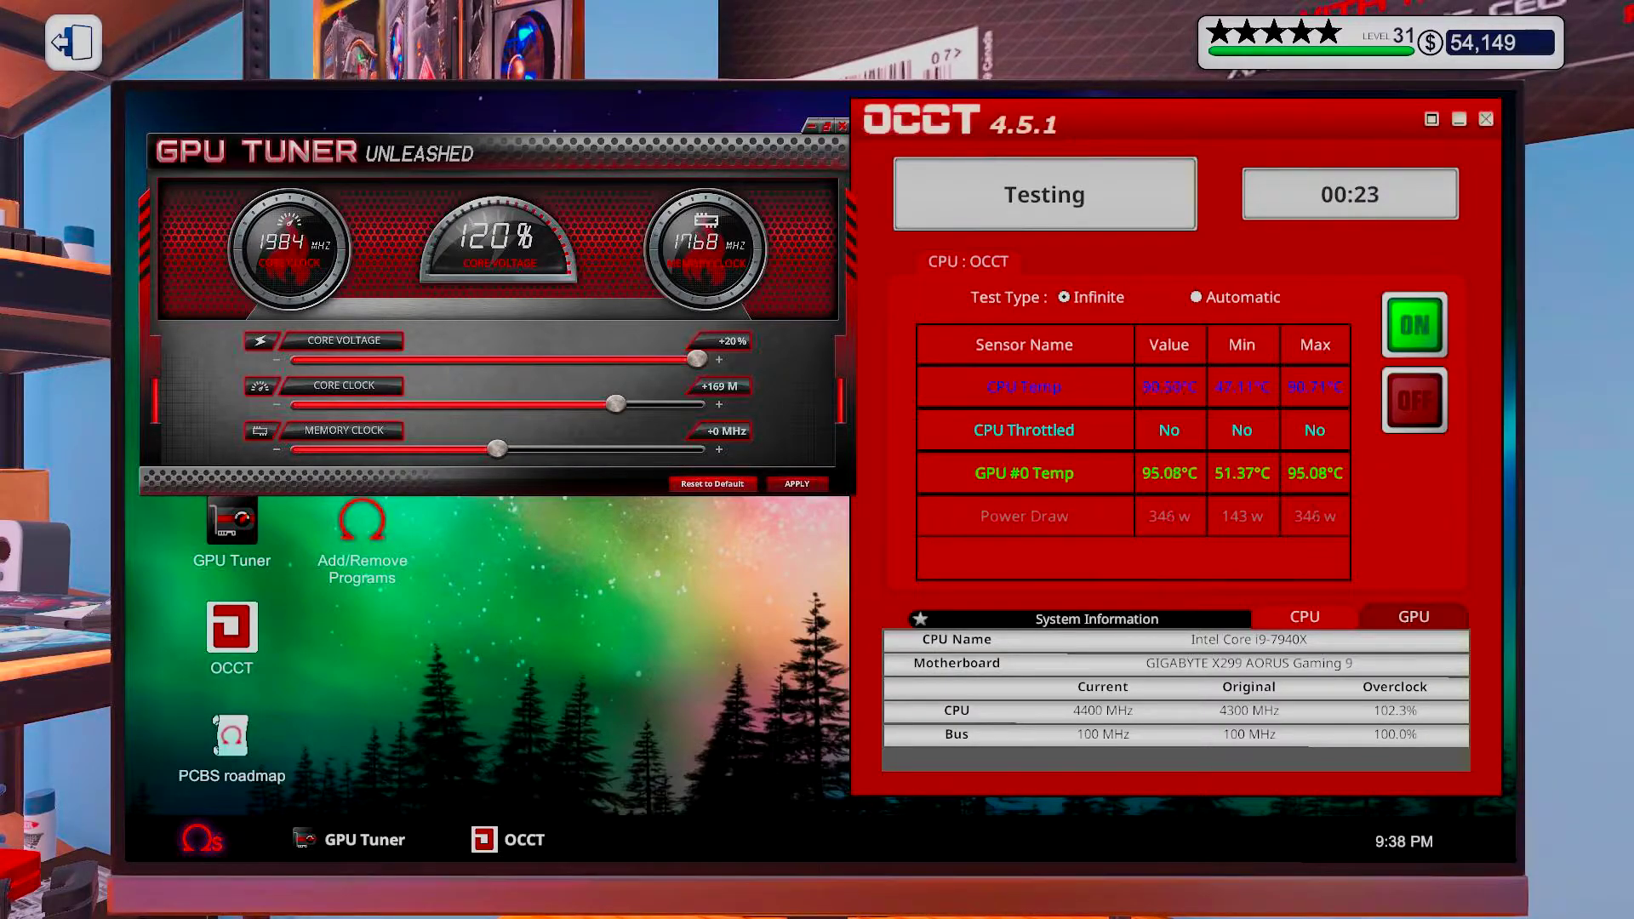
Close the GPU Tuner and OCCT windows
{"action": "left_click", "coordinate": [840, 125]}
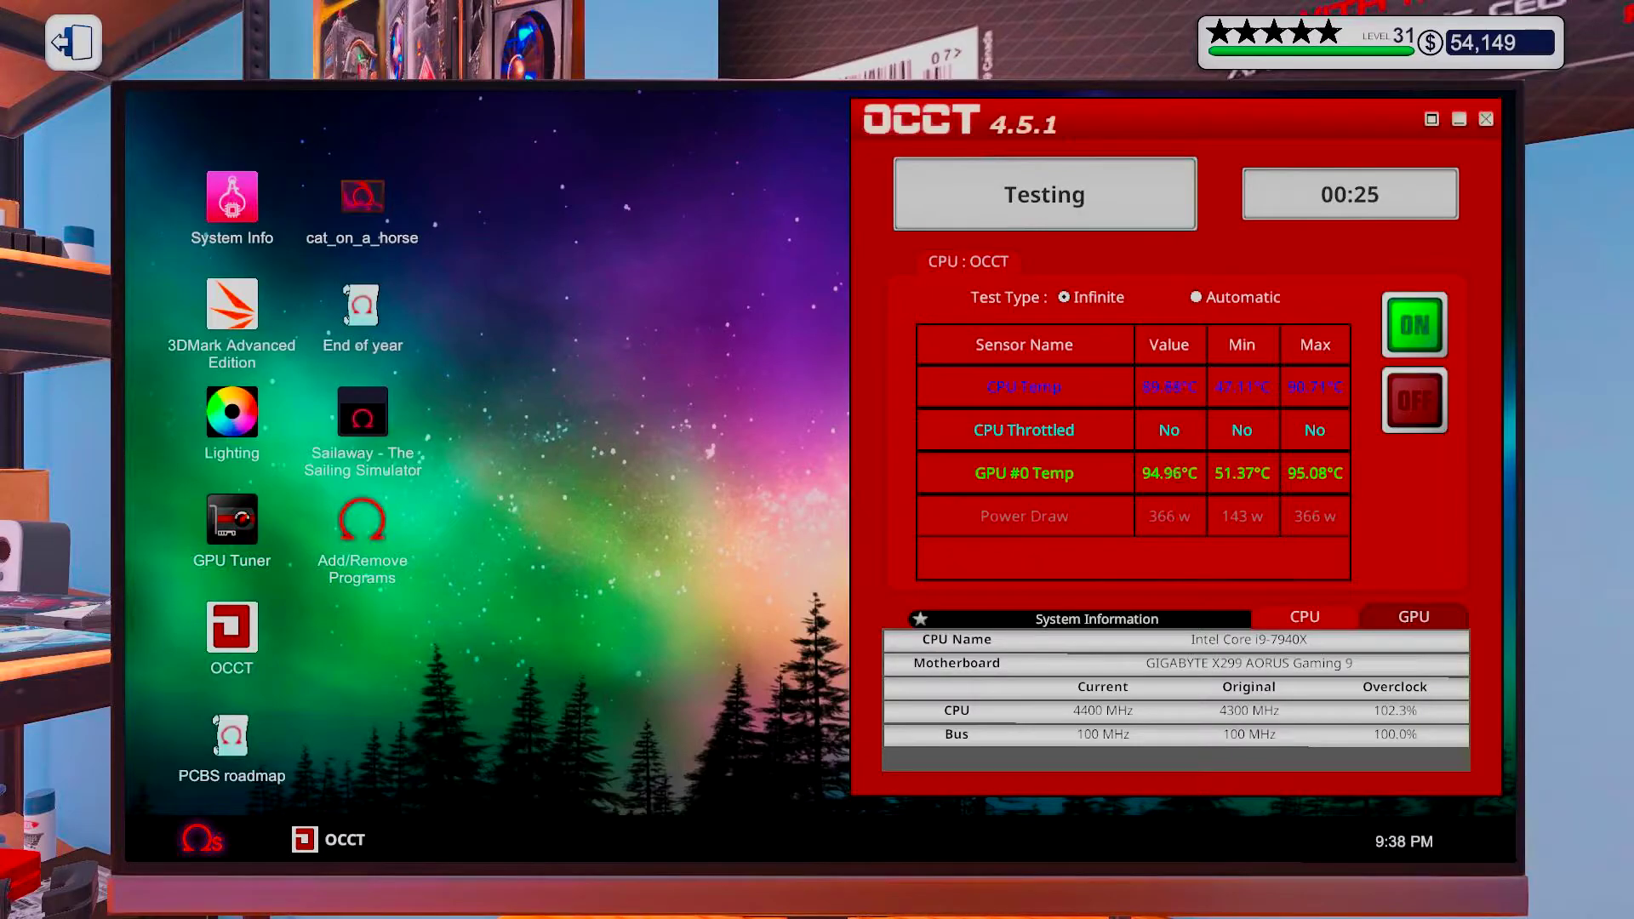
{"action": "left_click", "coordinate": [1484, 117]}
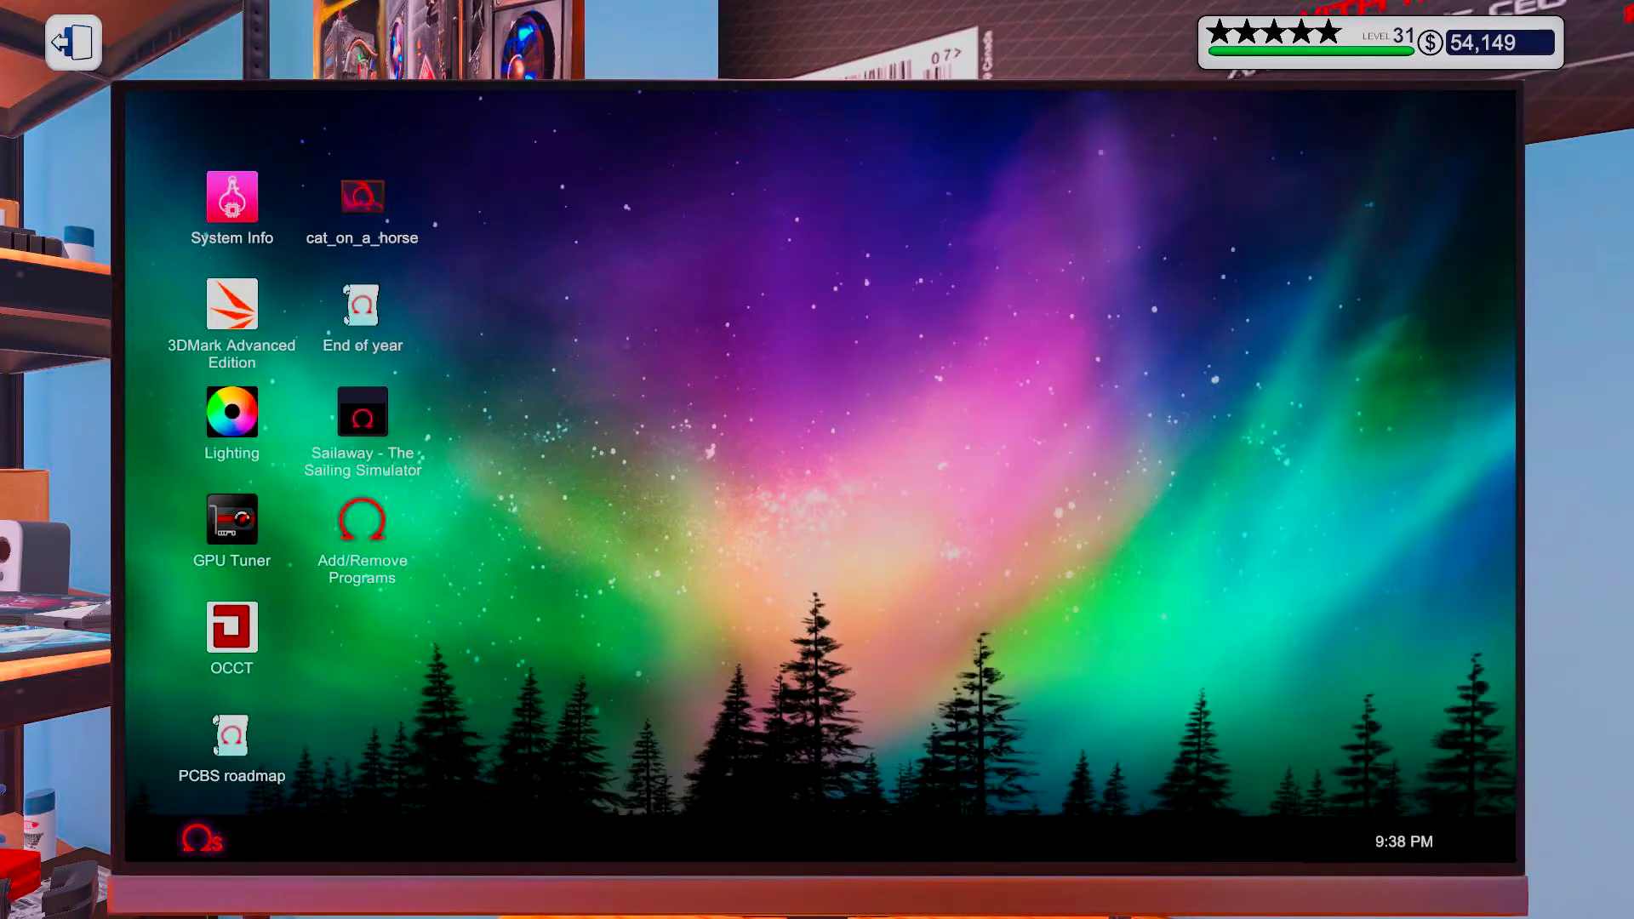
{"action": "double_click", "coordinate": [232, 413]}
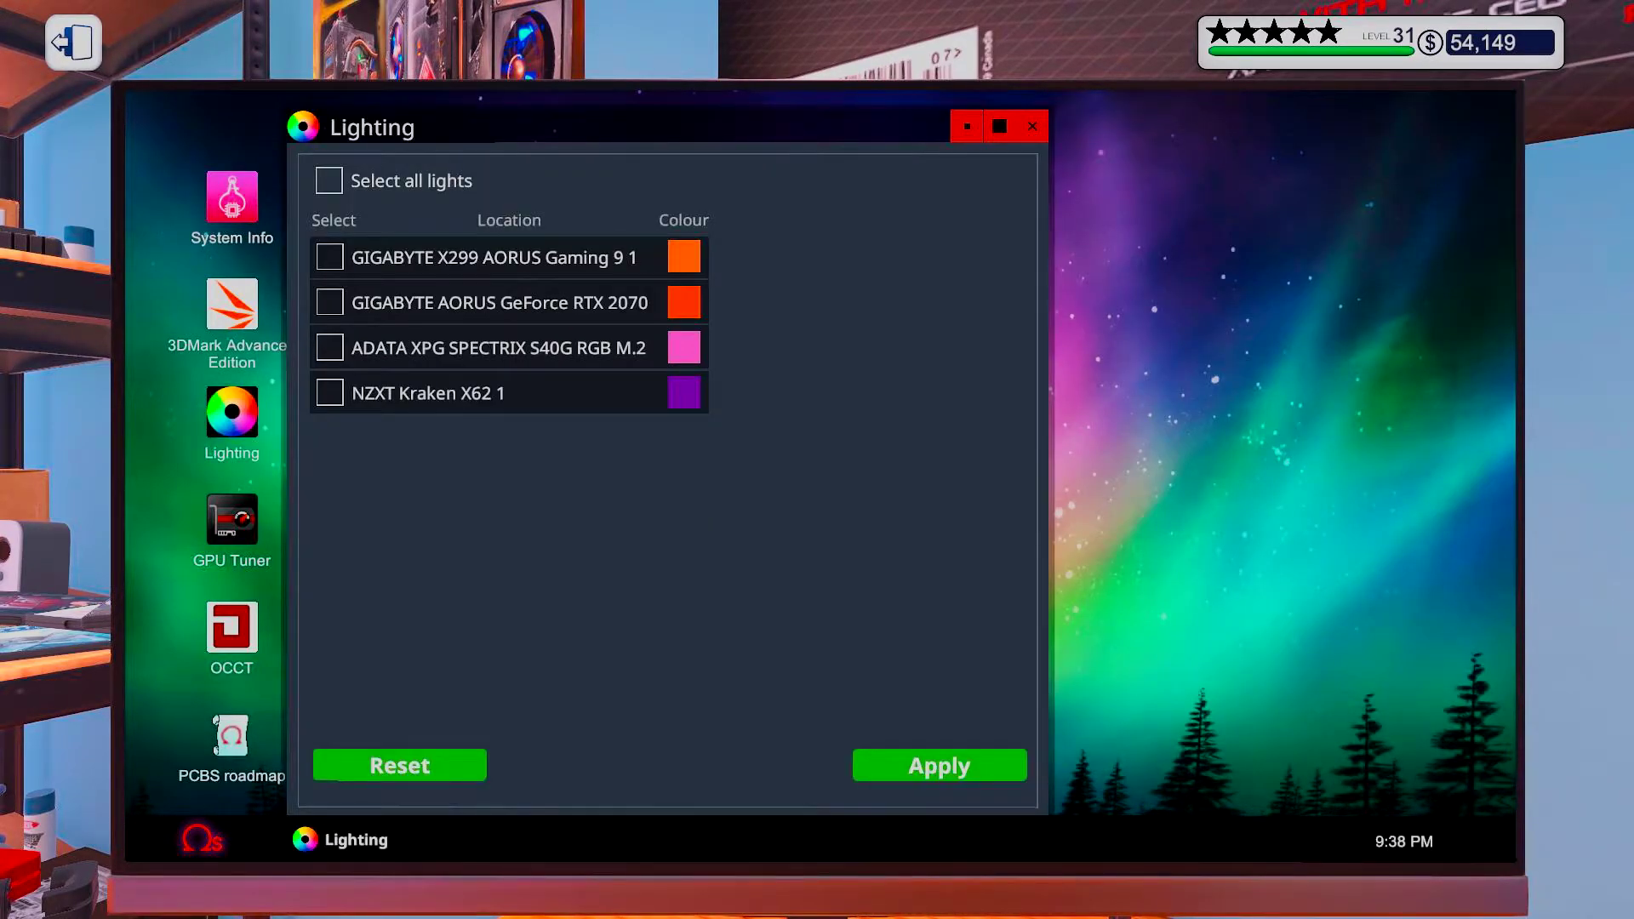
Set all four lights to R 255, G 0, B 0 and close Lighting
{"action": "left_click", "coordinate": [328, 181]}
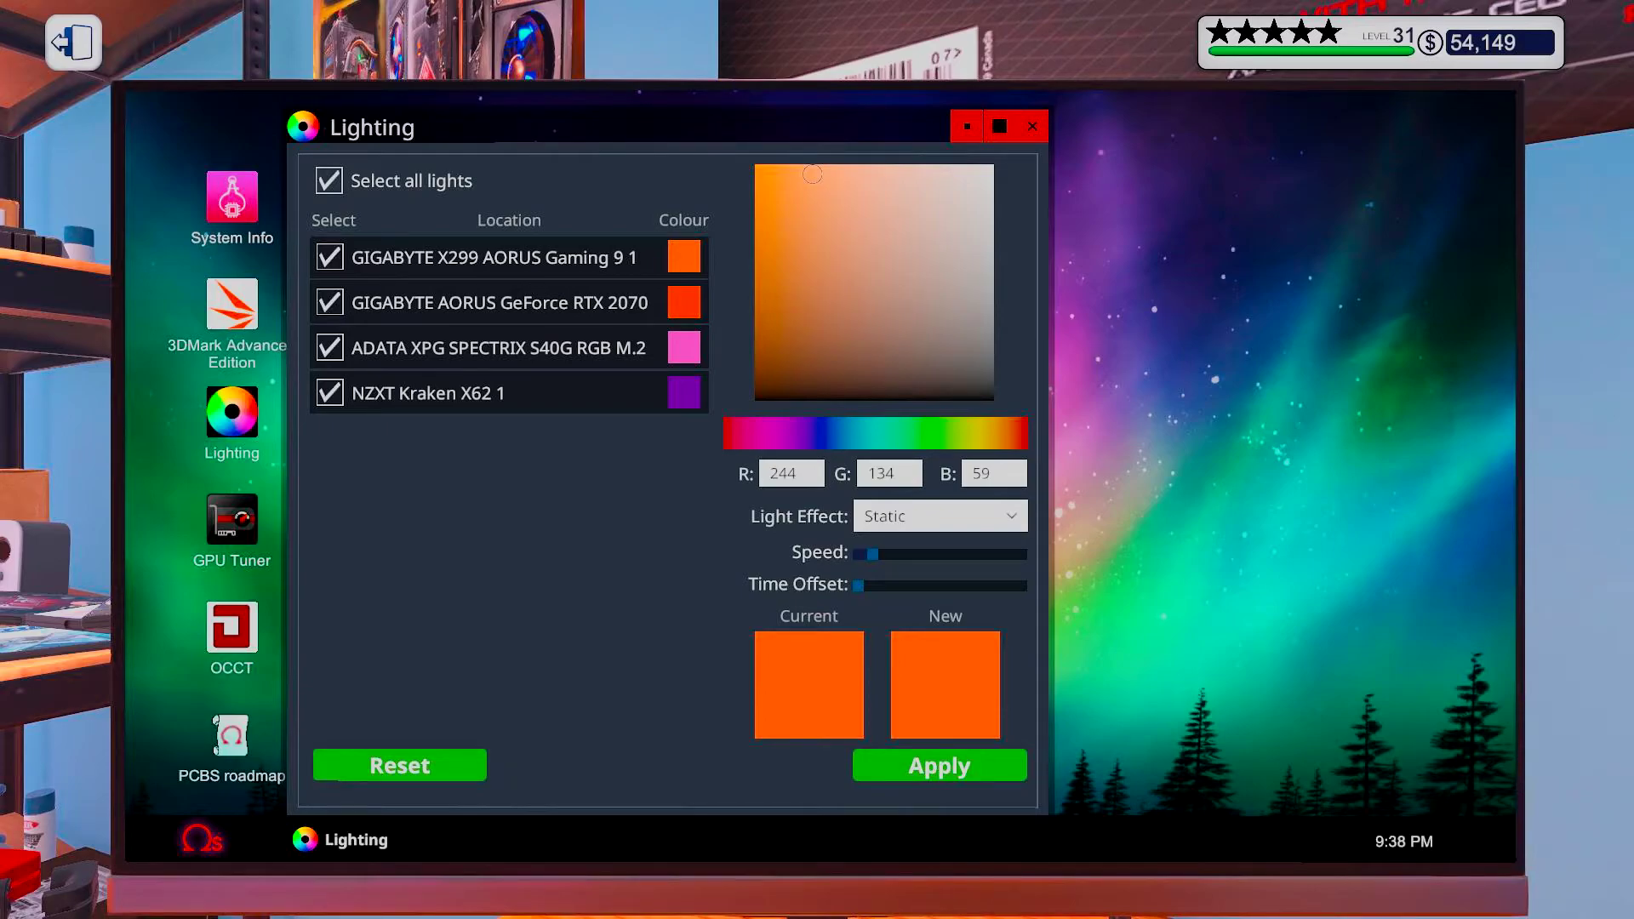
{"action": "left_click", "coordinate": [789, 474]}
{"action": "type", "text": "25"}
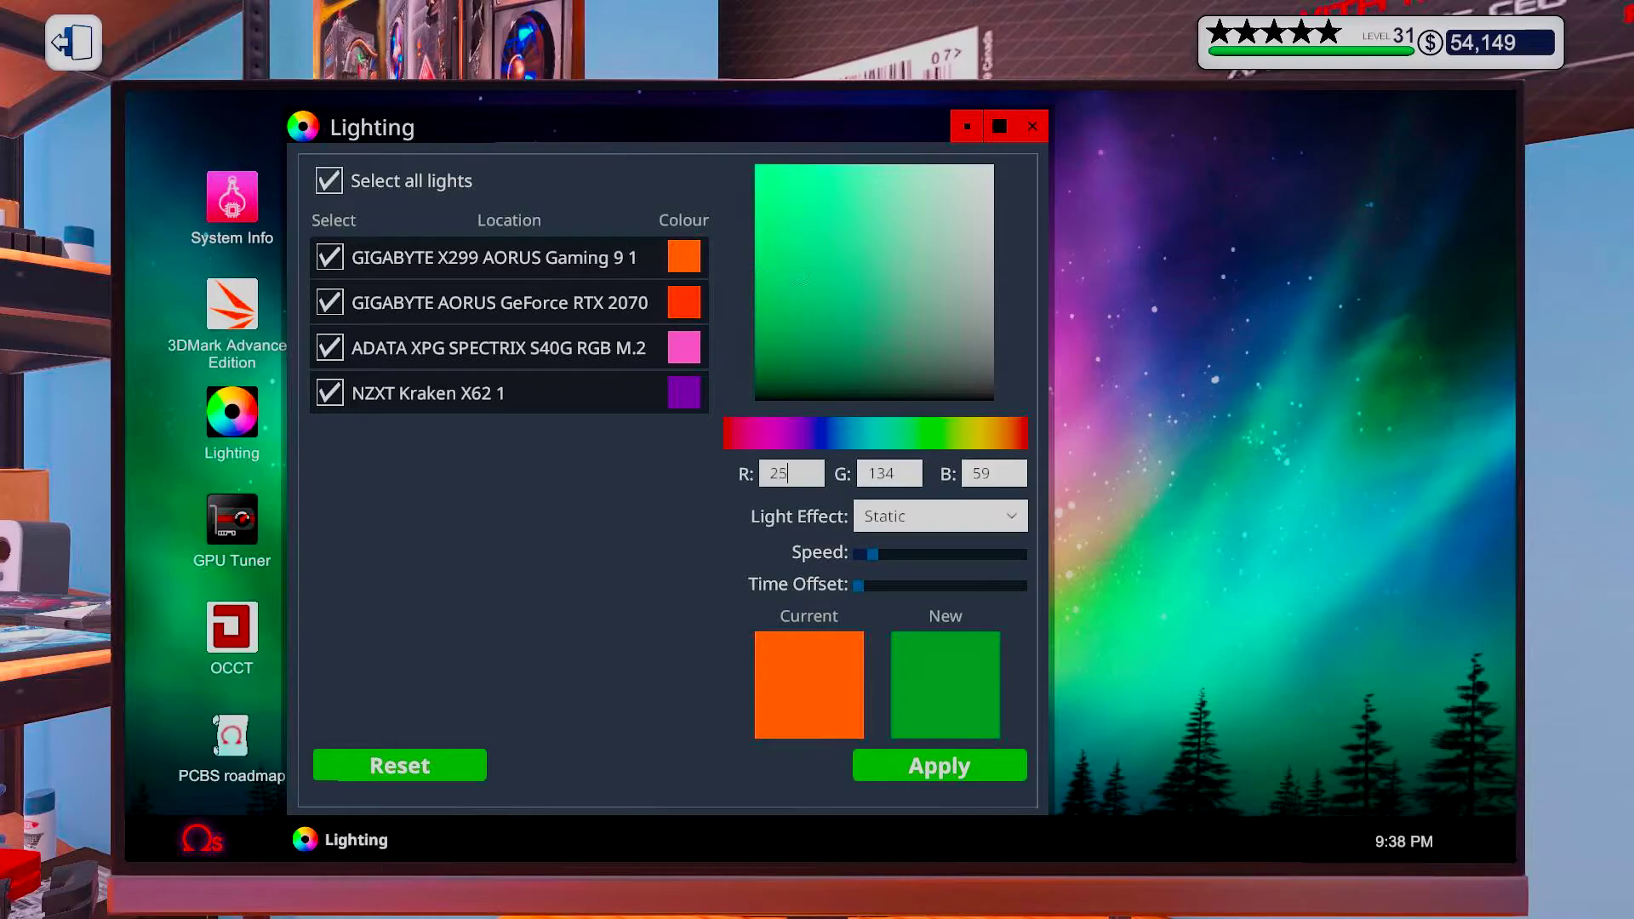
{"action": "type", "text": "5"}
{"action": "key", "text": "Tab"}
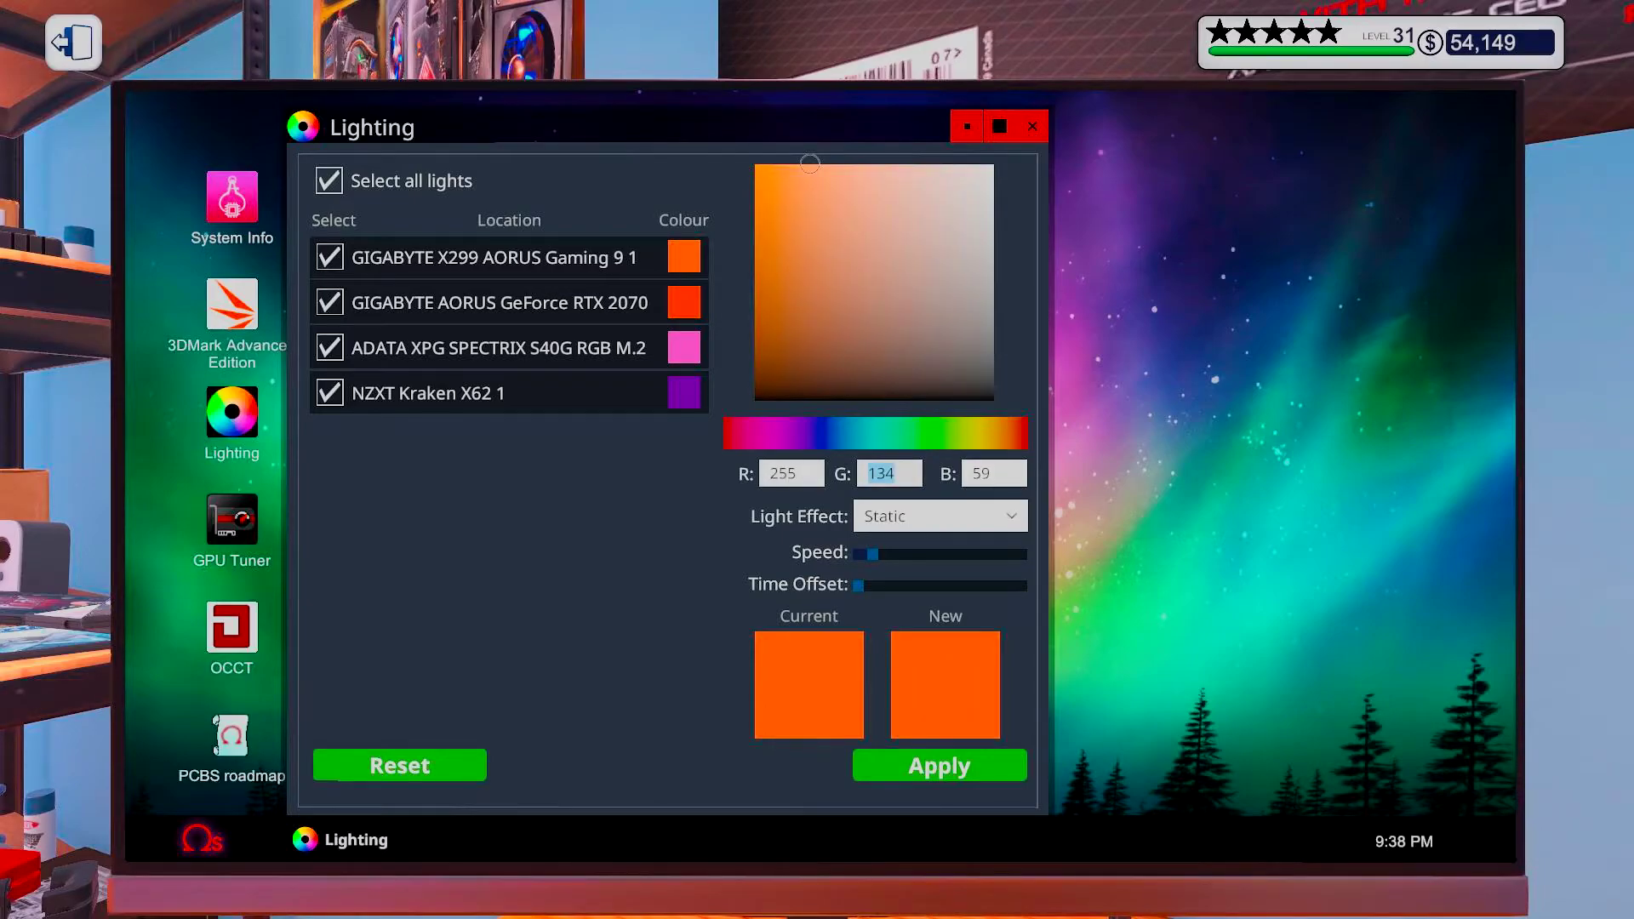
{"action": "type", "text": "0"}
{"action": "key", "text": "Tab"}
{"action": "type", "text": "0"}
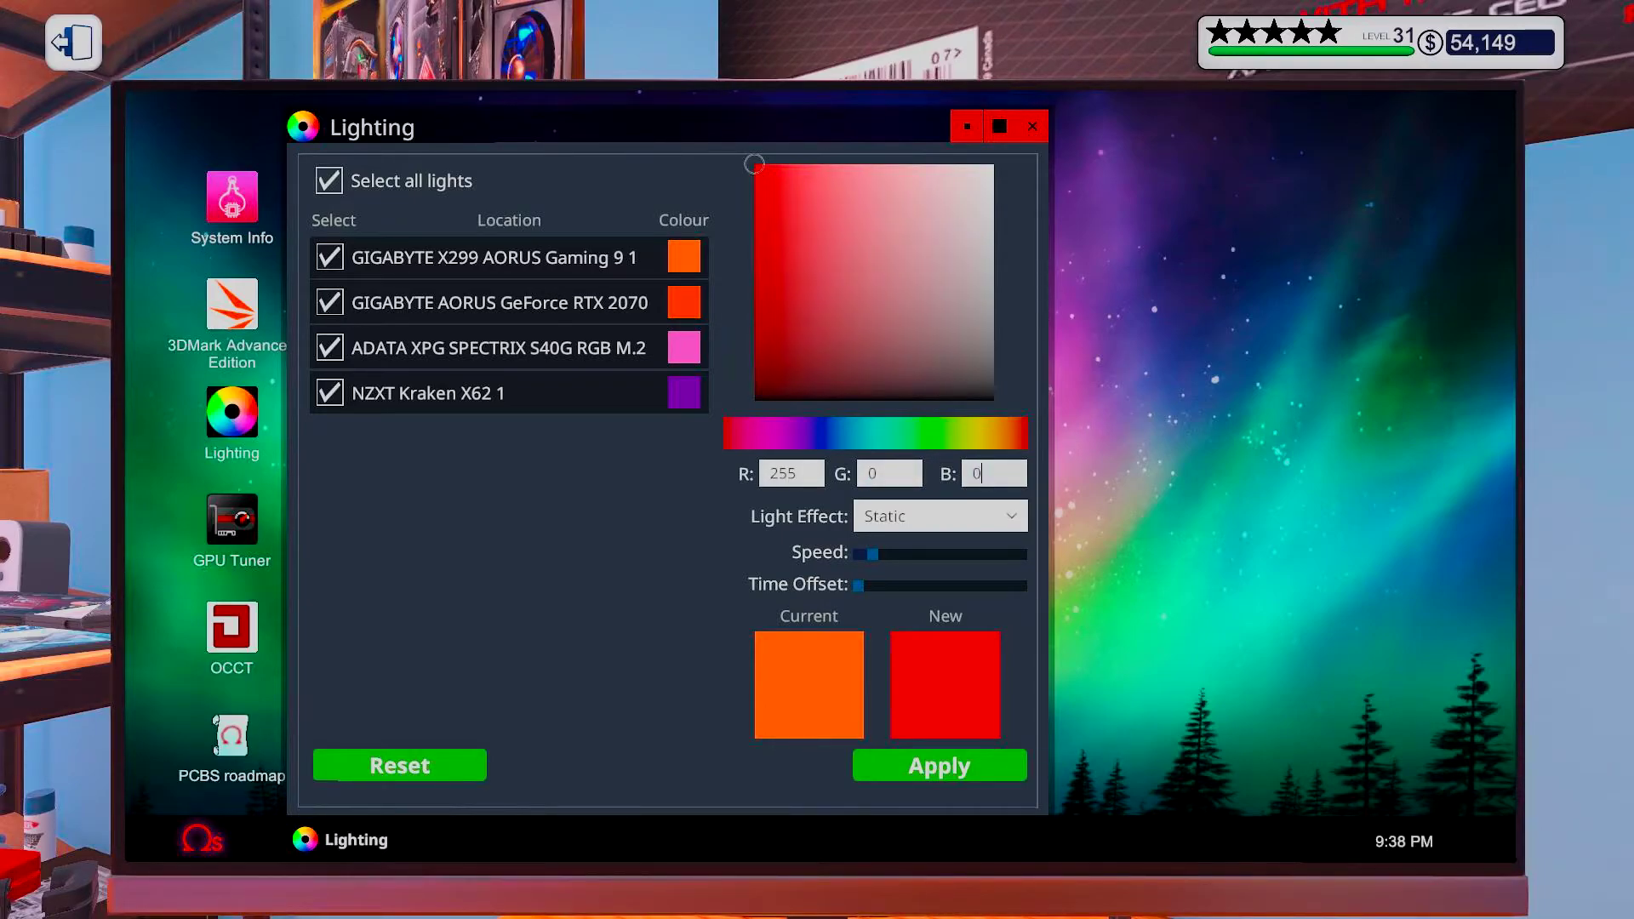
{"action": "left_click", "coordinate": [940, 765]}
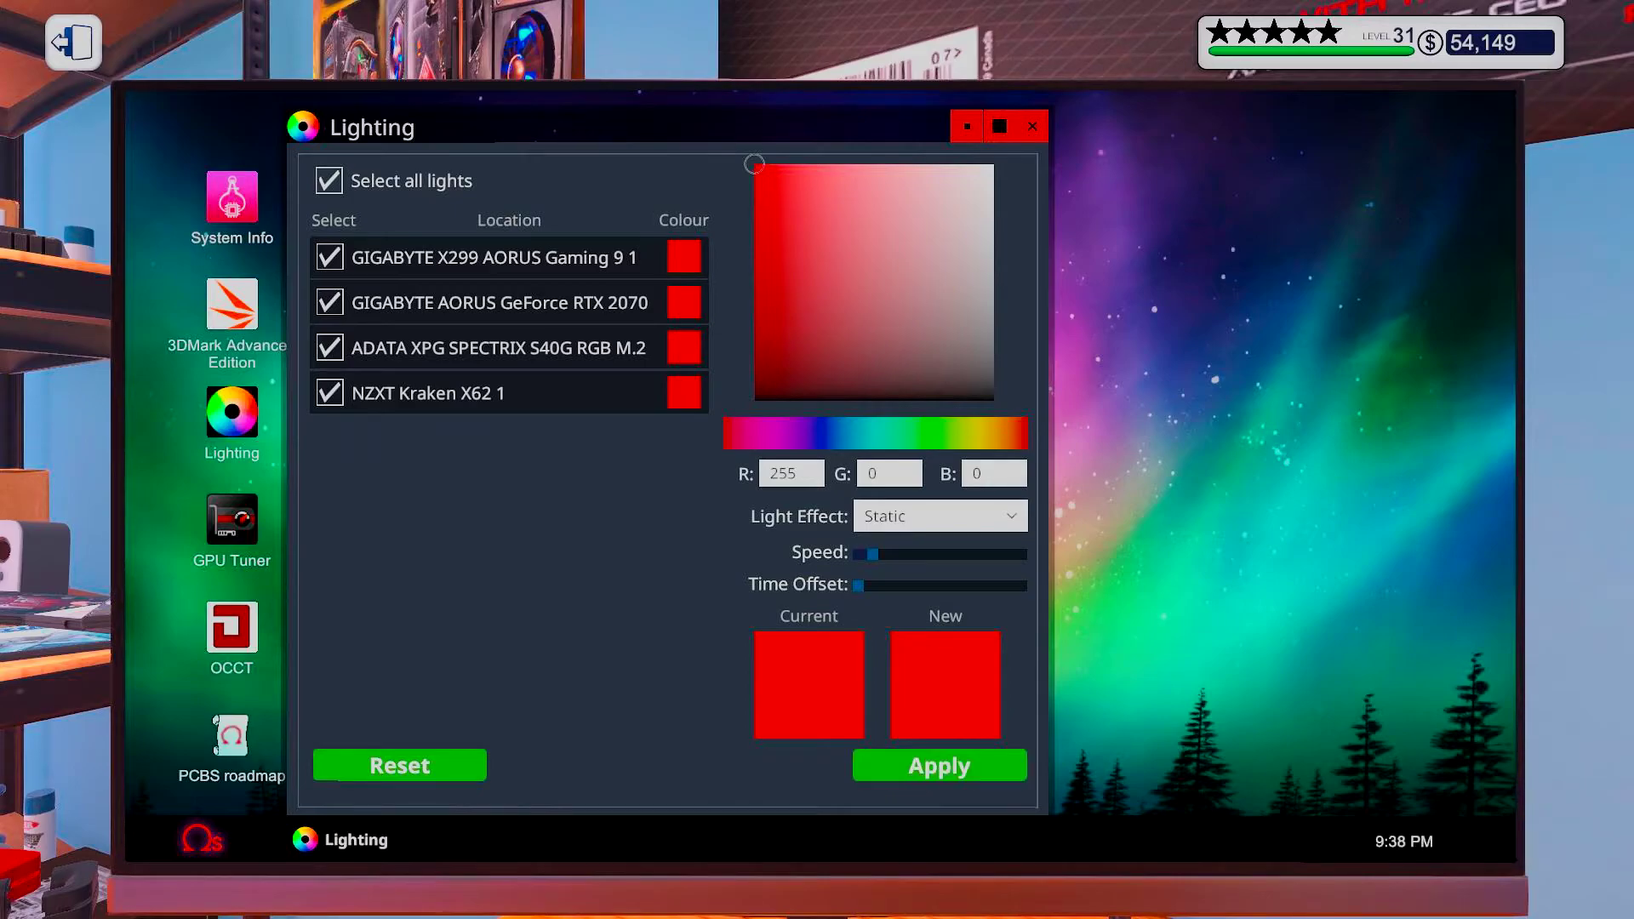
{"action": "key", "text": "Escape"}
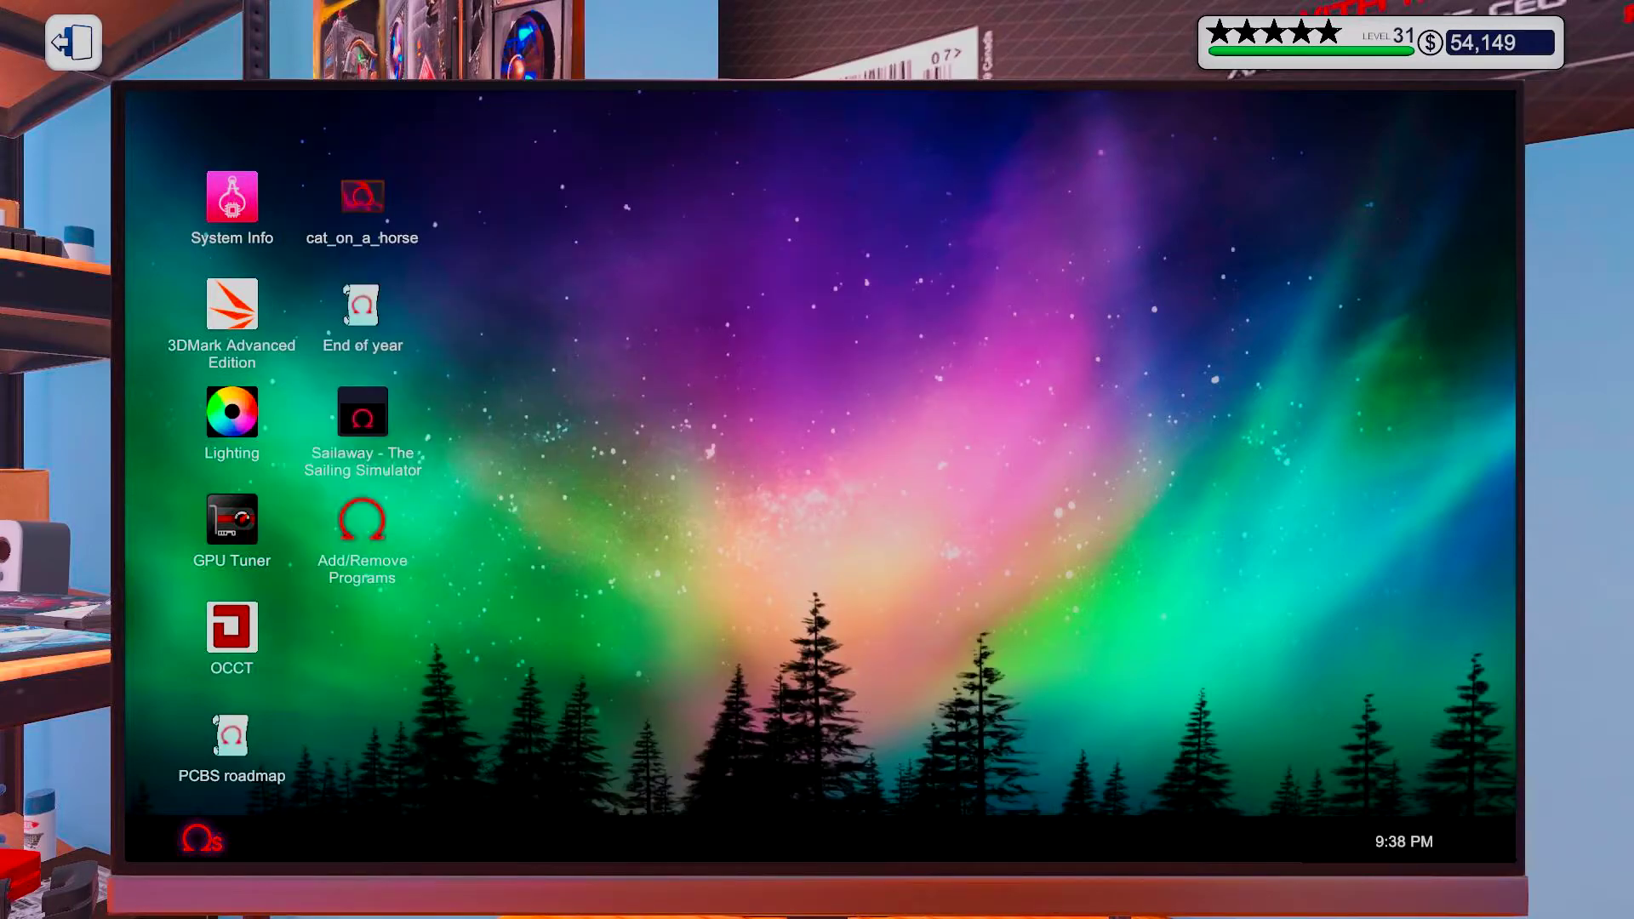
Start the Time Spy benchmark in 3DMark
{"action": "double_click", "coordinate": [205, 230]}
{"action": "double_click", "coordinate": [230, 307]}
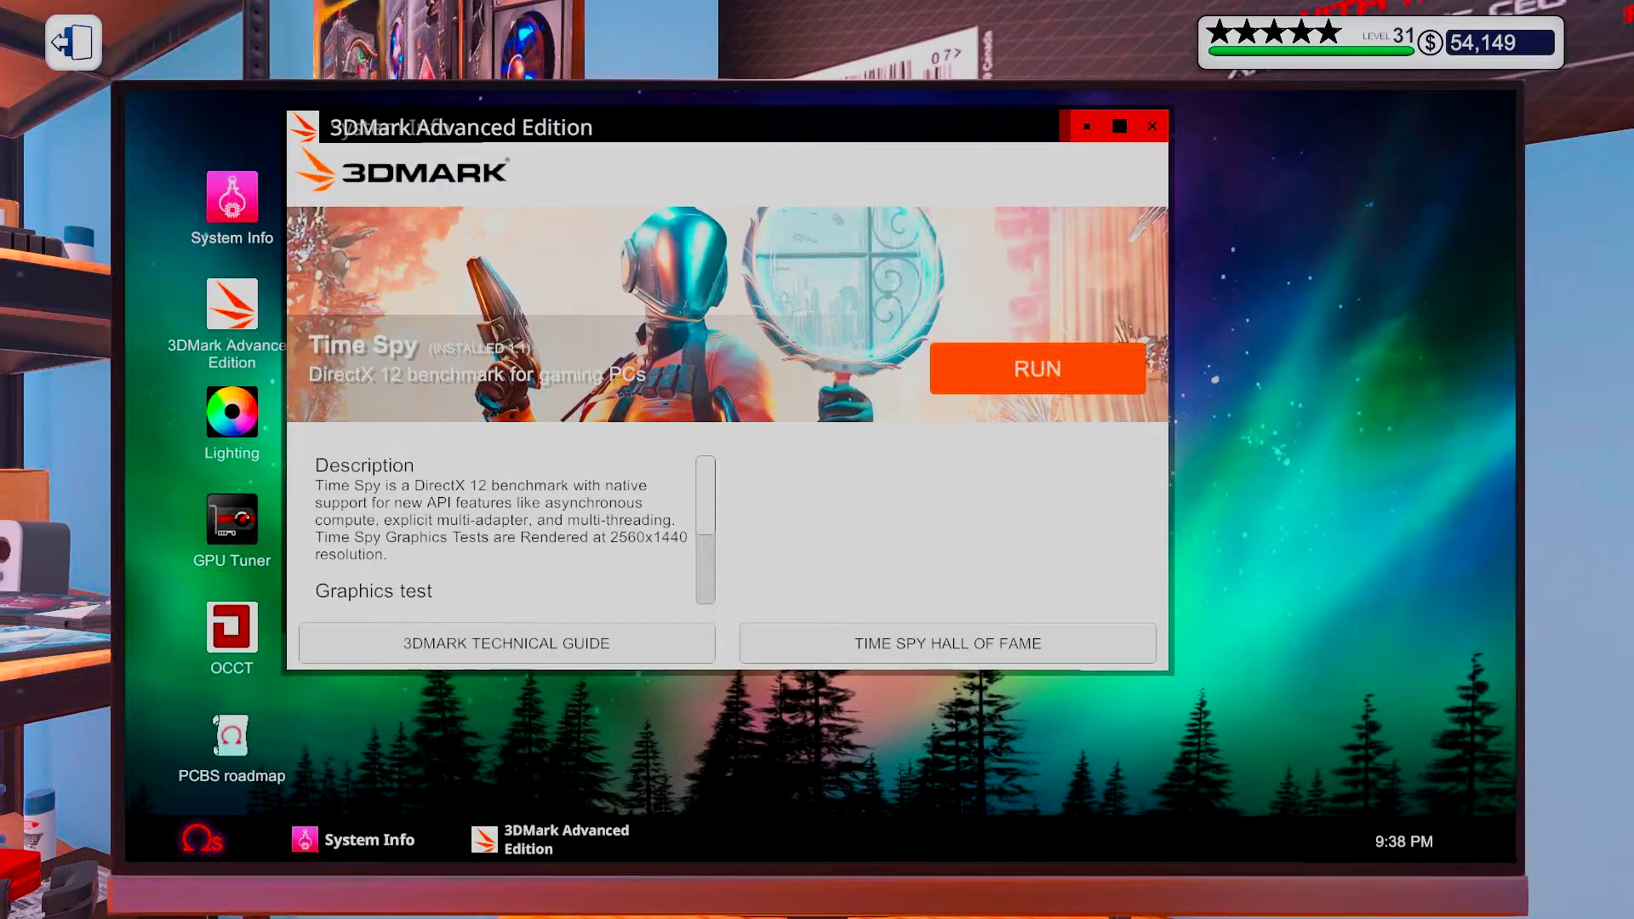
{"action": "left_click", "coordinate": [1039, 365]}
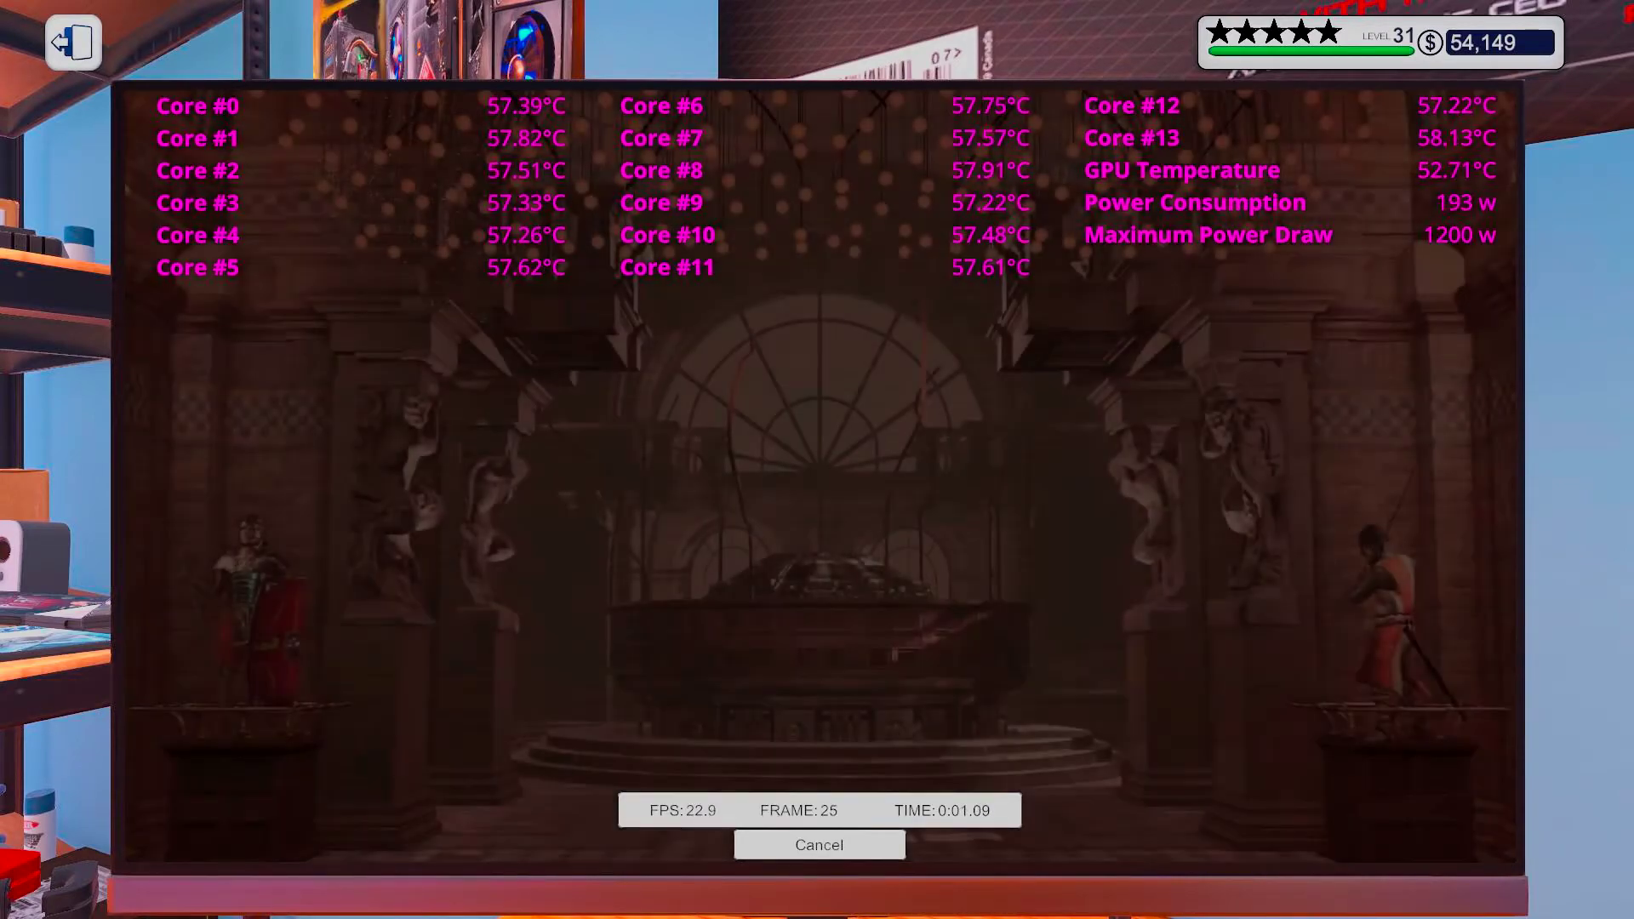
Work on the PC case during the benchmark, then return to watch it
{"action": "key", "text": "Escape"}
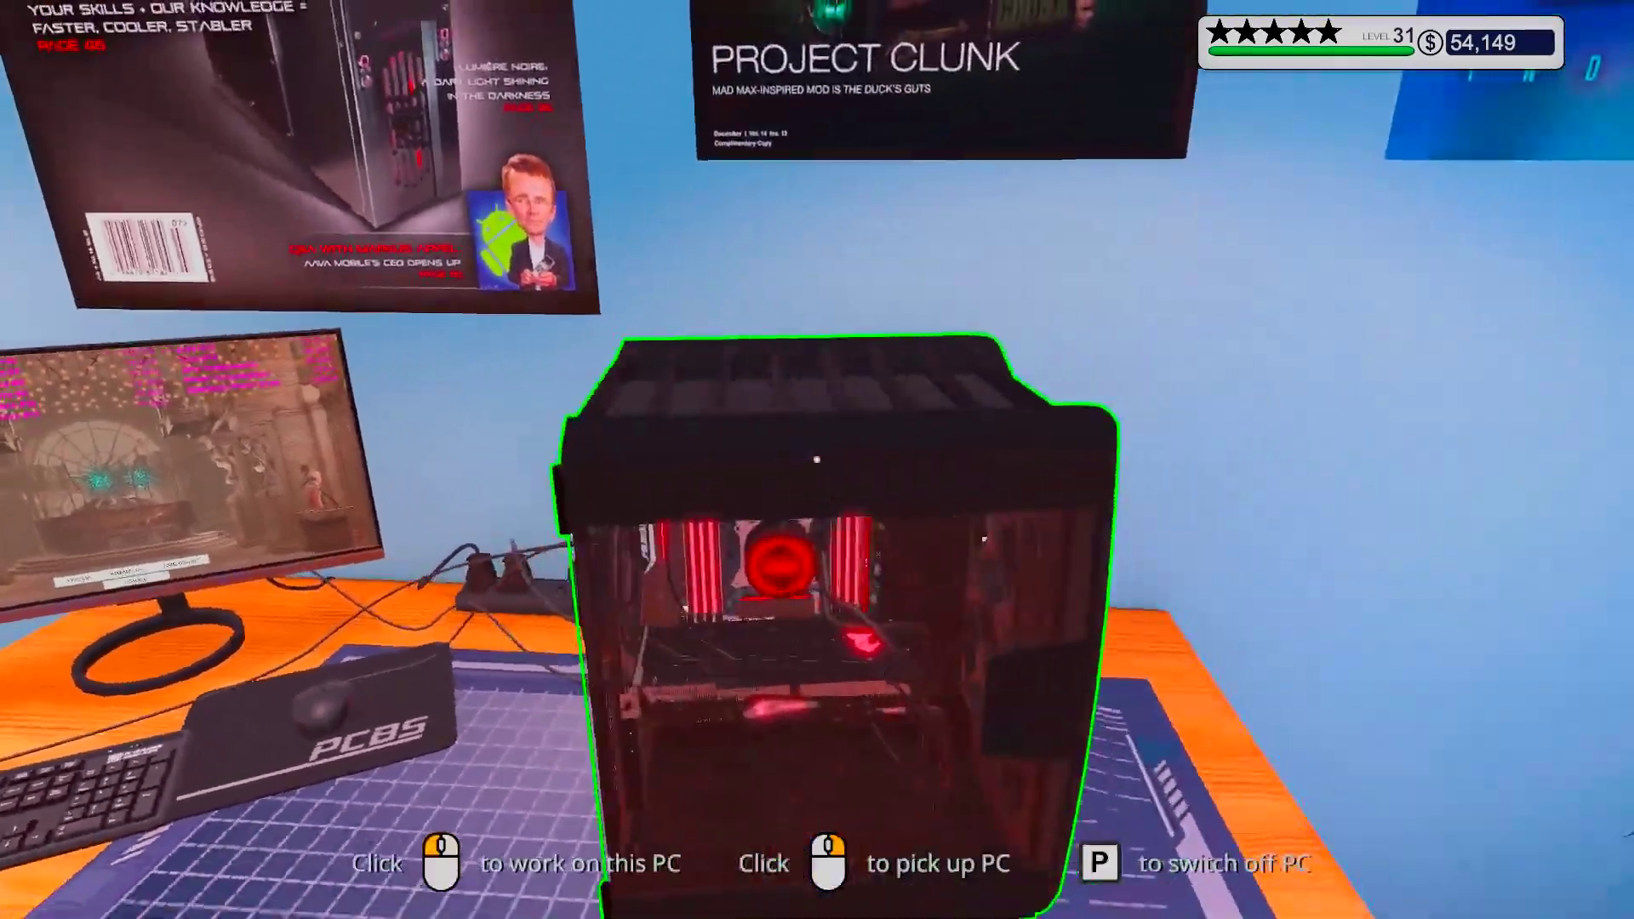
{"action": "left_click", "coordinate": [817, 460]}
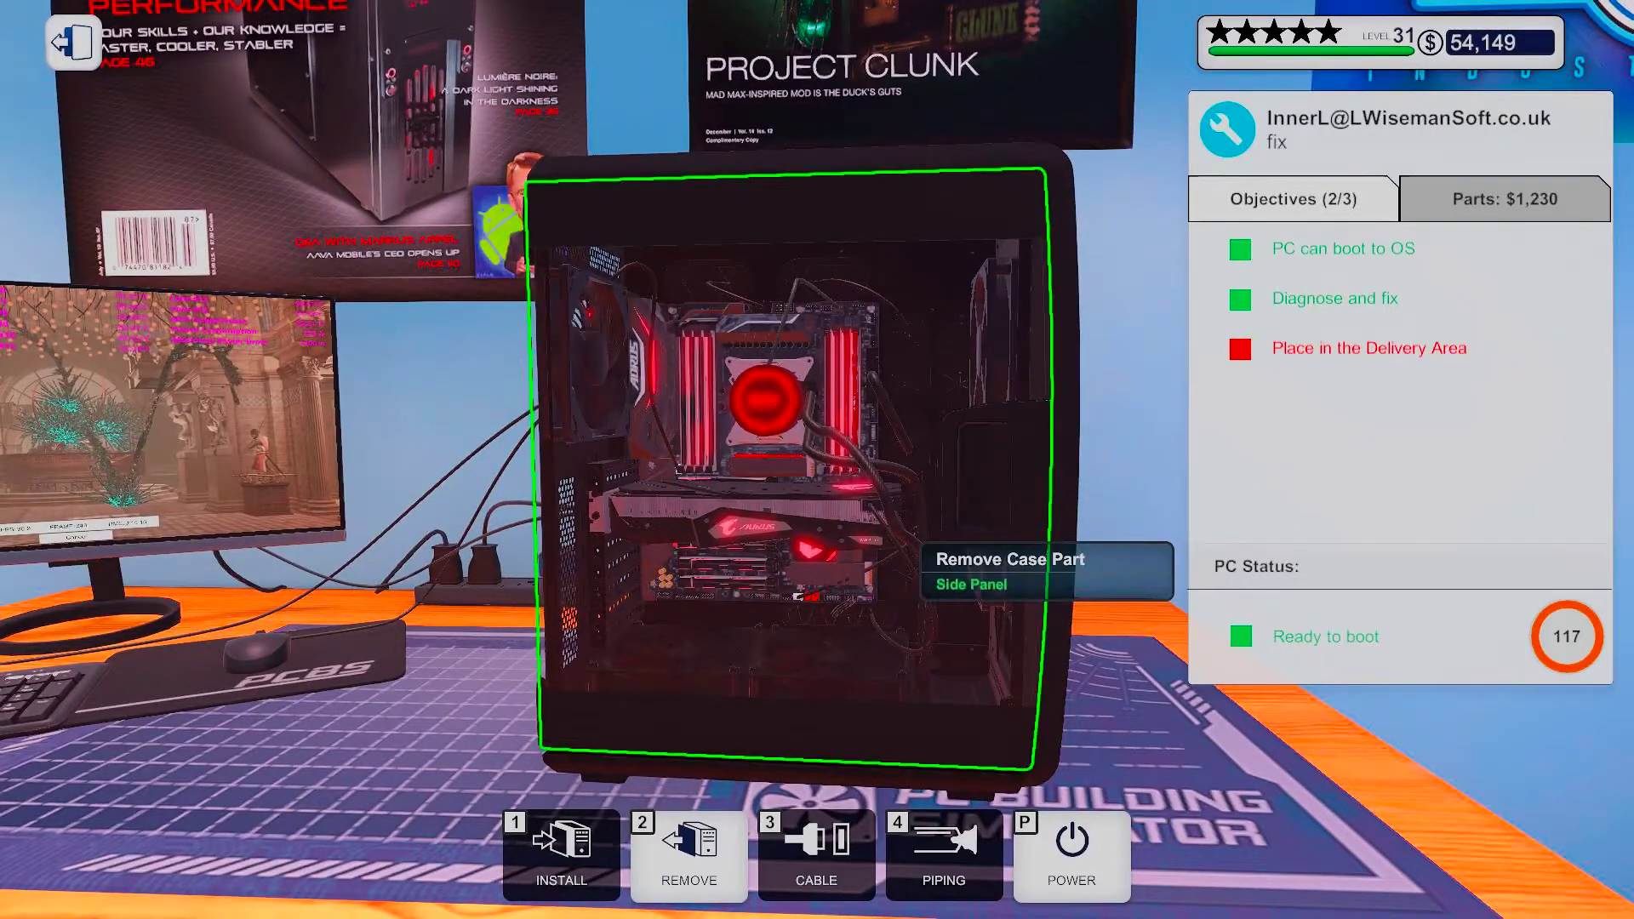
{"action": "key", "text": "Escape"}
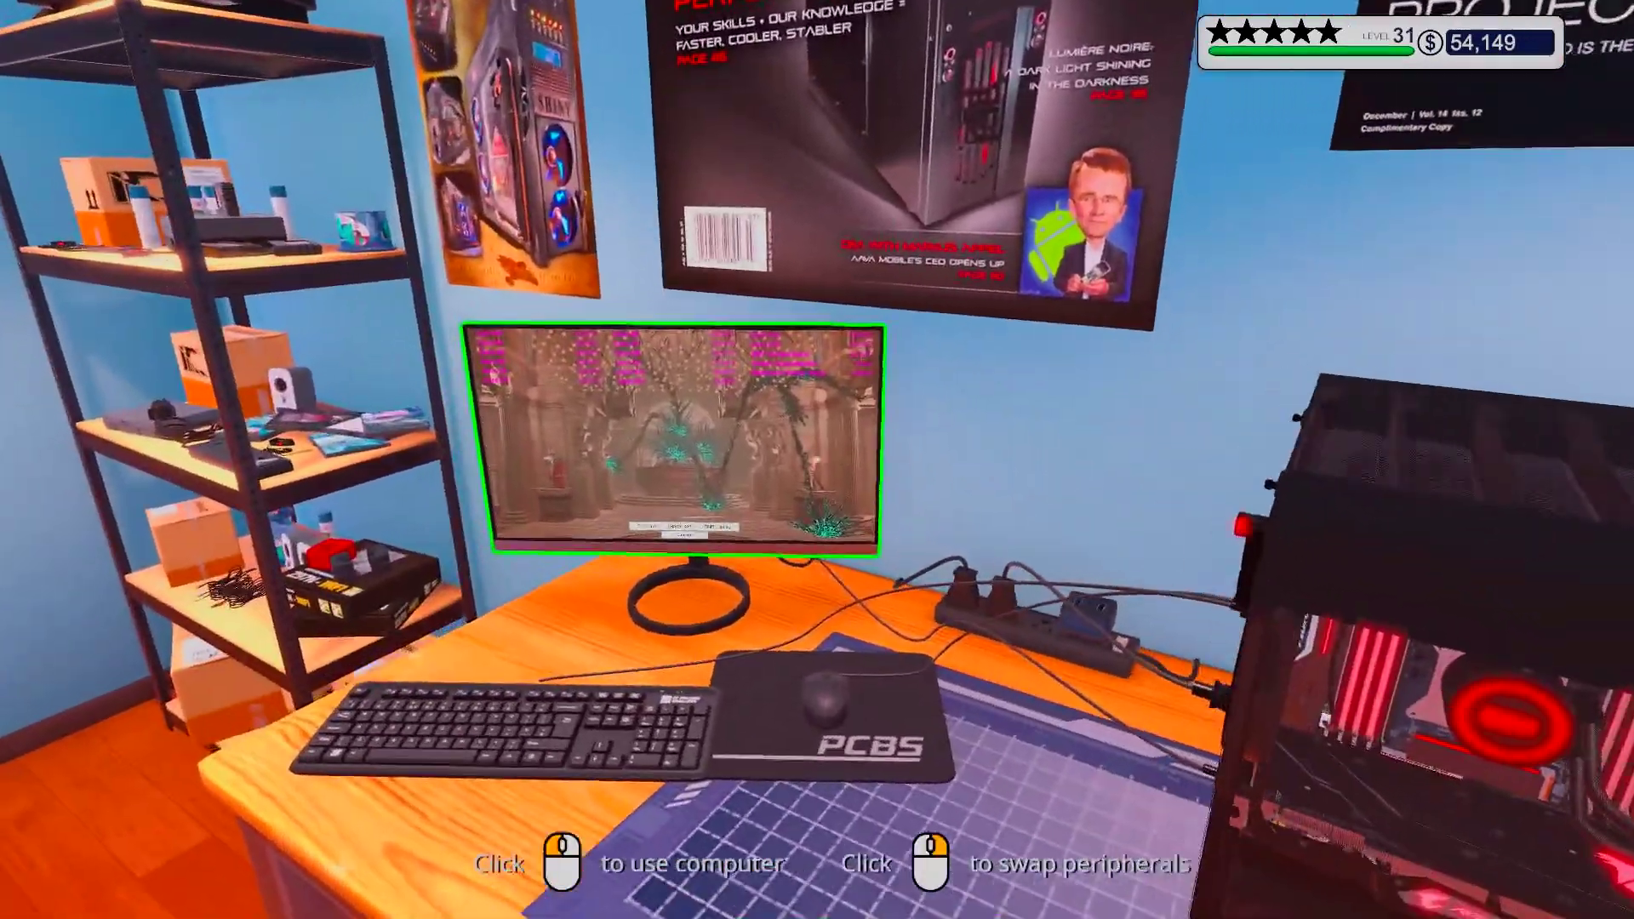
{"action": "left_click", "coordinate": [816, 459]}
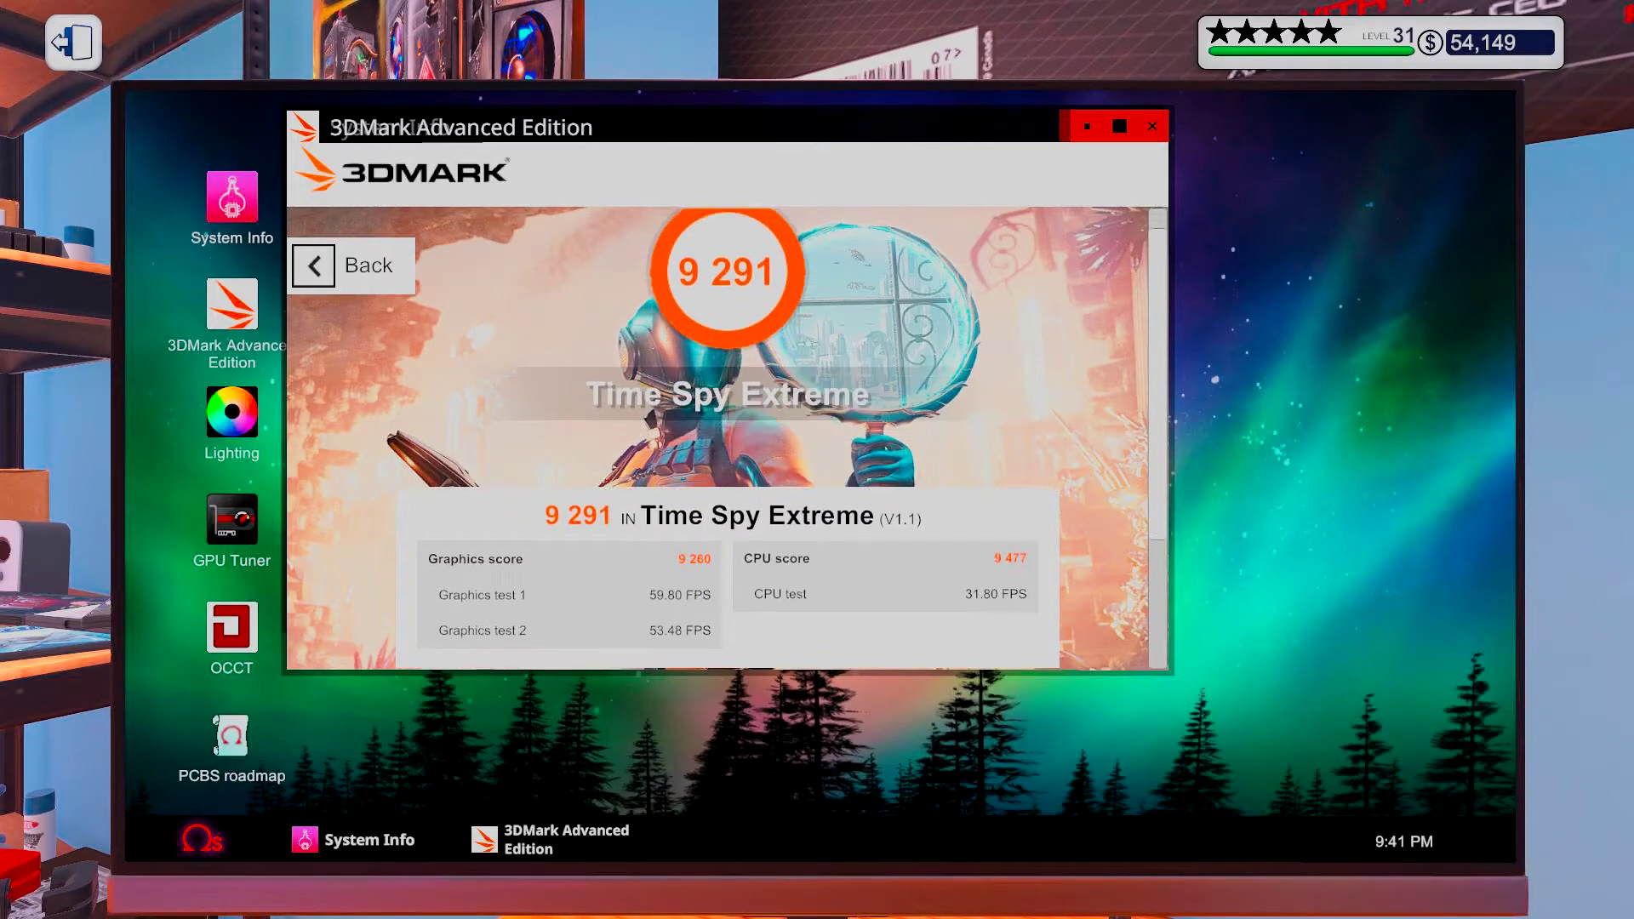
{"action": "scroll", "coordinate": [729, 434], "scroll_direction": "down", "scroll_amount": 1}
{"action": "scroll", "coordinate": [728, 435], "scroll_direction": "down", "scroll_amount": 1}
{"action": "scroll", "coordinate": [728, 434], "scroll_direction": "down", "scroll_amount": 1}
{"action": "scroll", "coordinate": [392, 442], "scroll_direction": "down", "scroll_amount": 1}
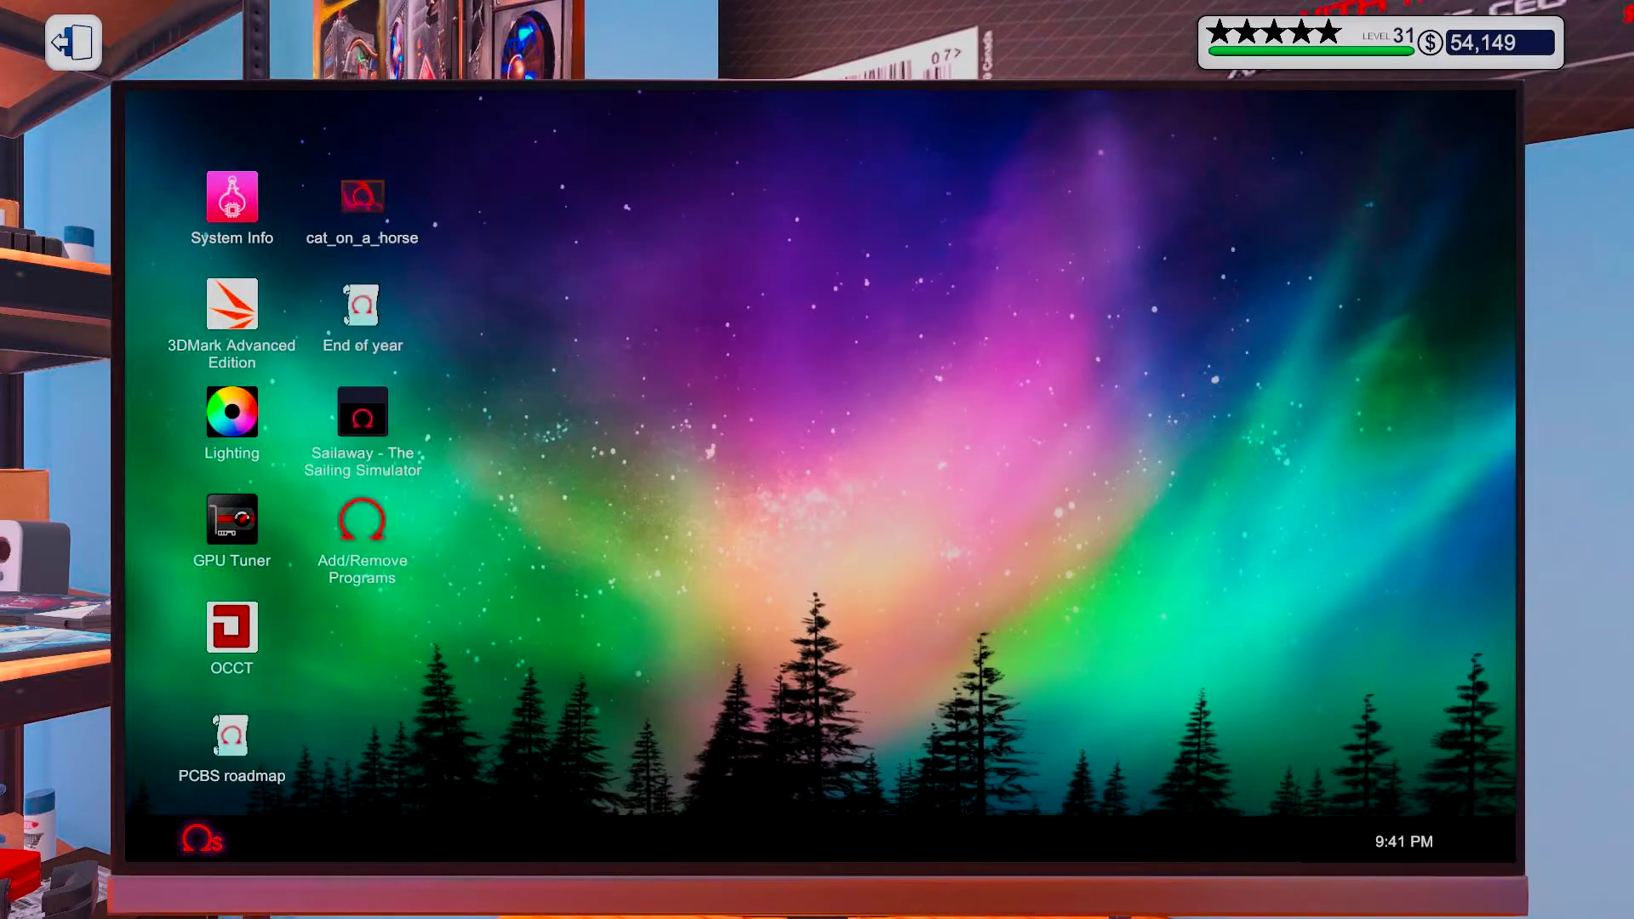
Walk to the office computer to check e-mail, then step away
{"action": "key", "text": "Escape"}
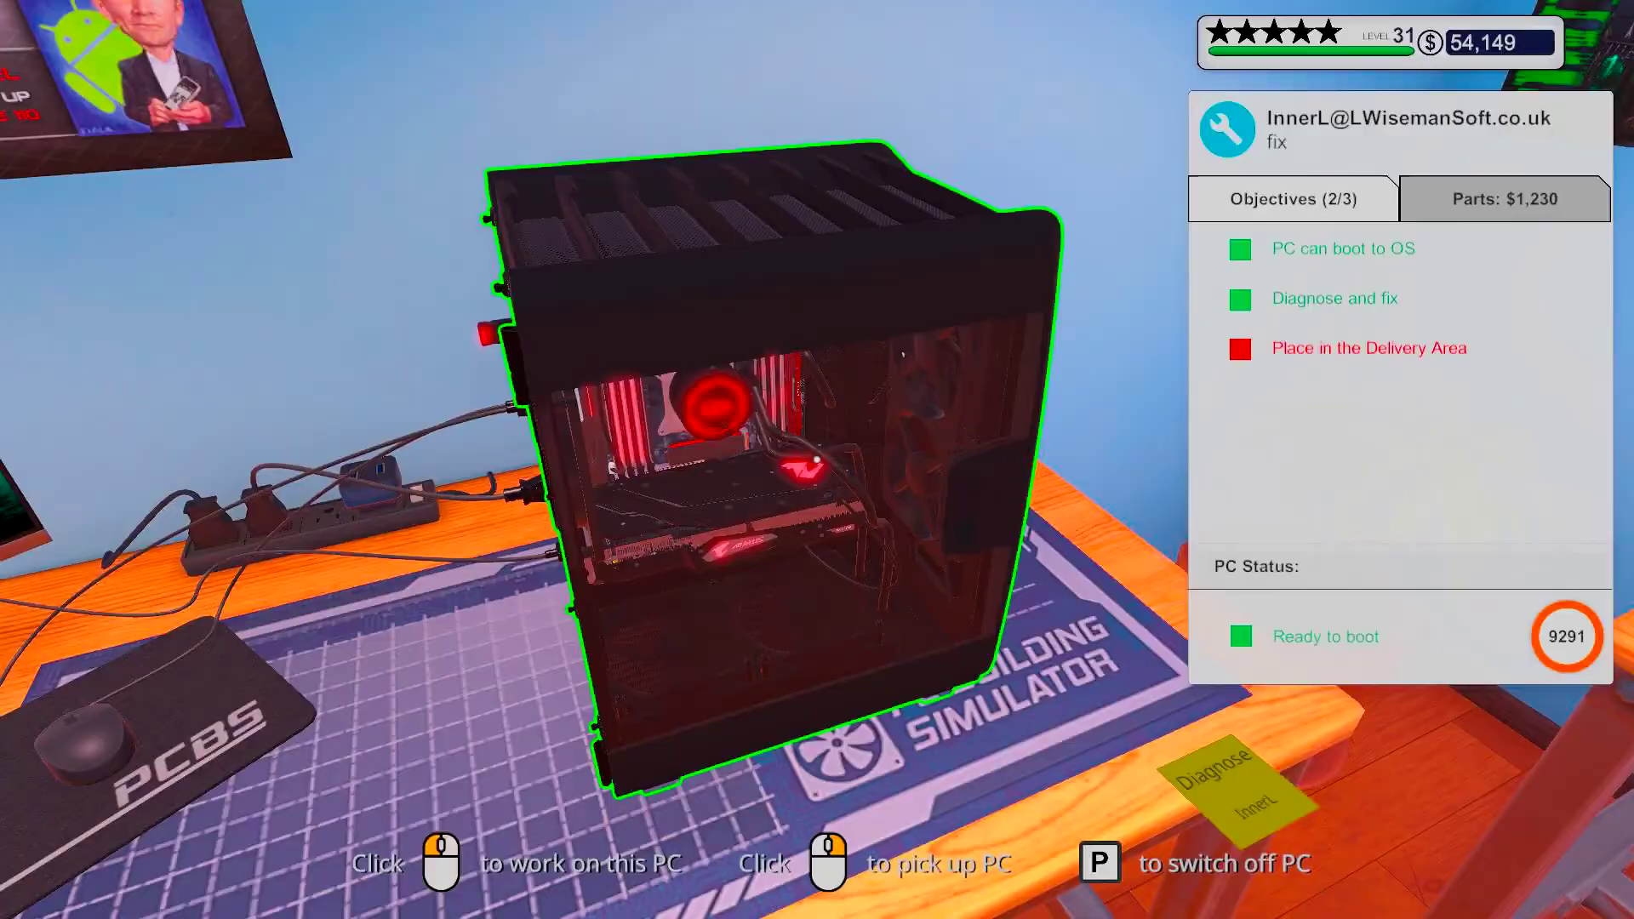
{"action": "key", "text": "w"}
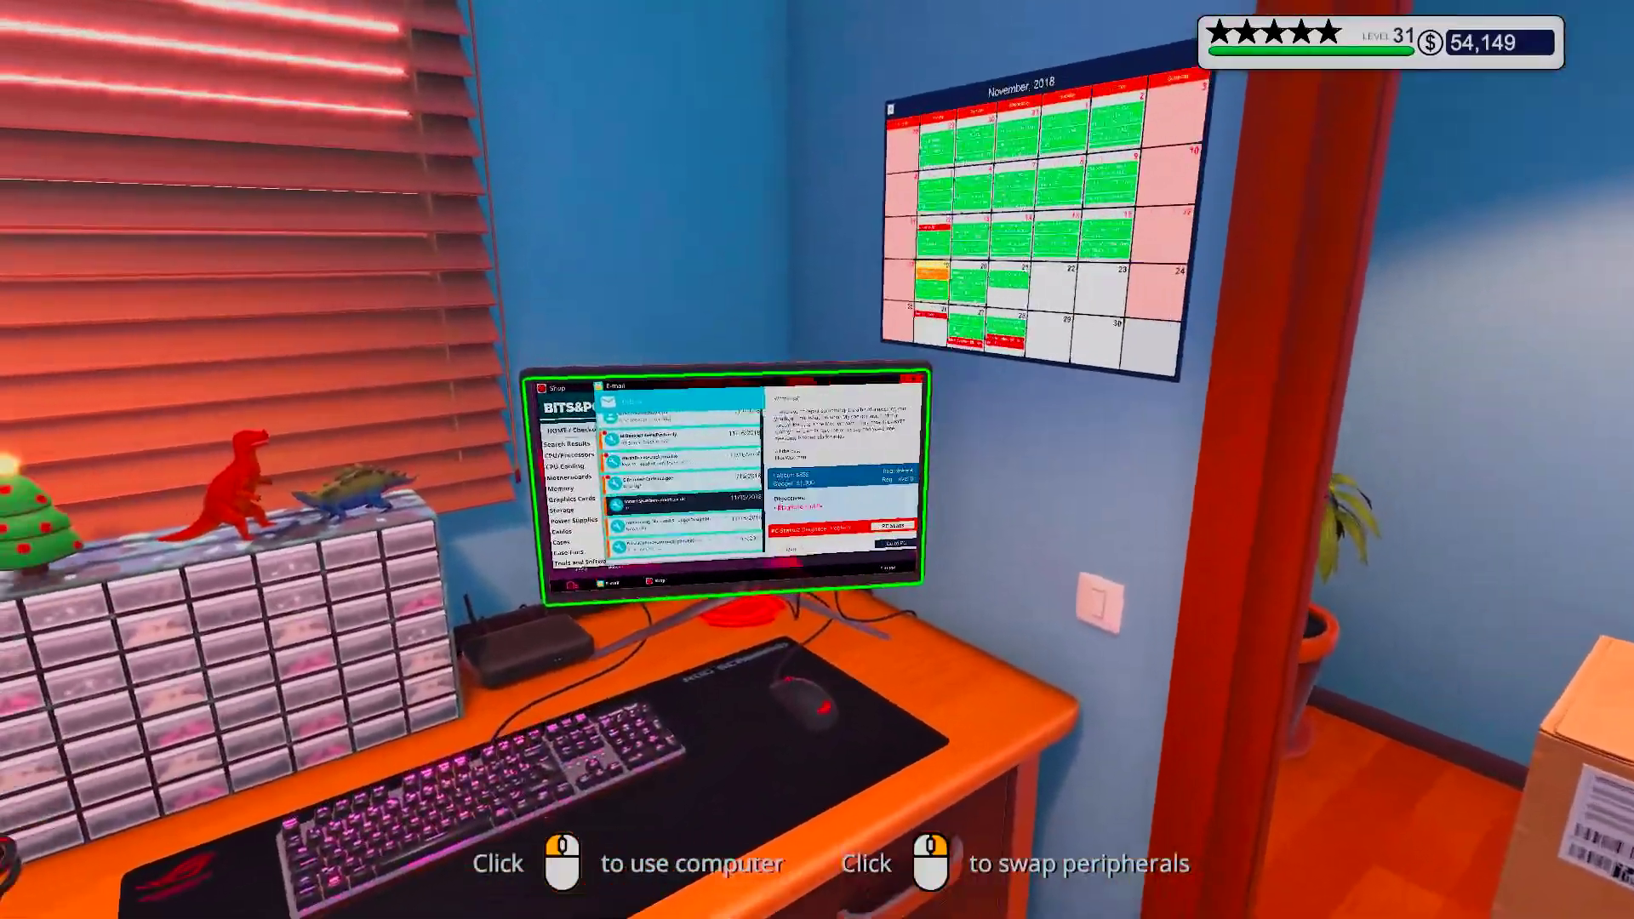
{"action": "left_click", "coordinate": [818, 460]}
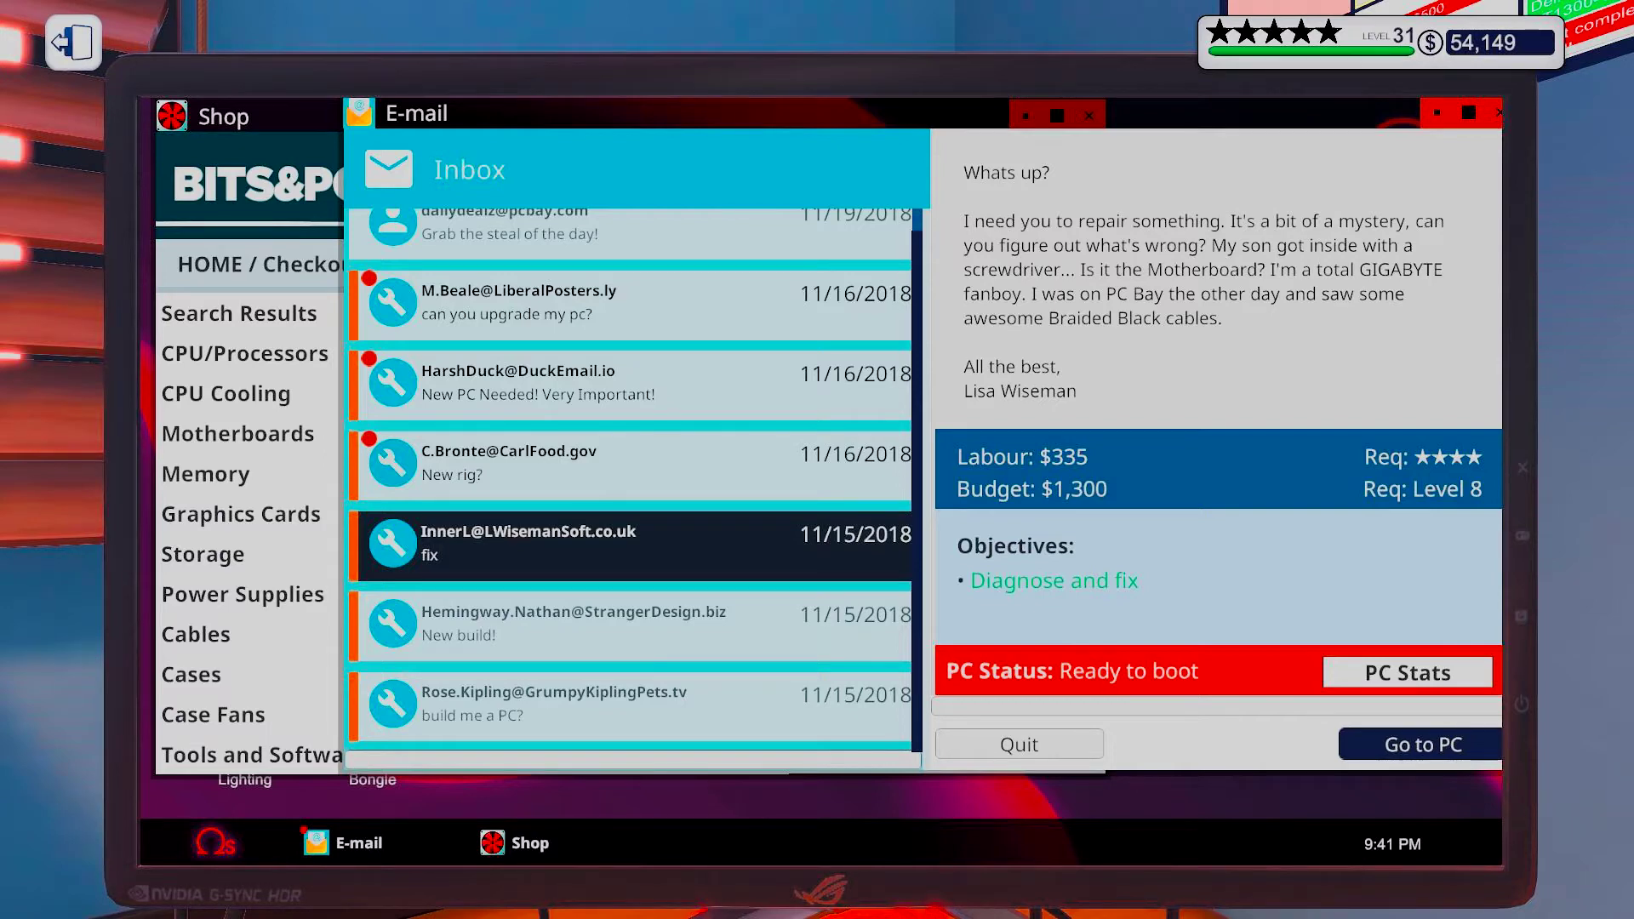
{"action": "key", "text": "Escape"}
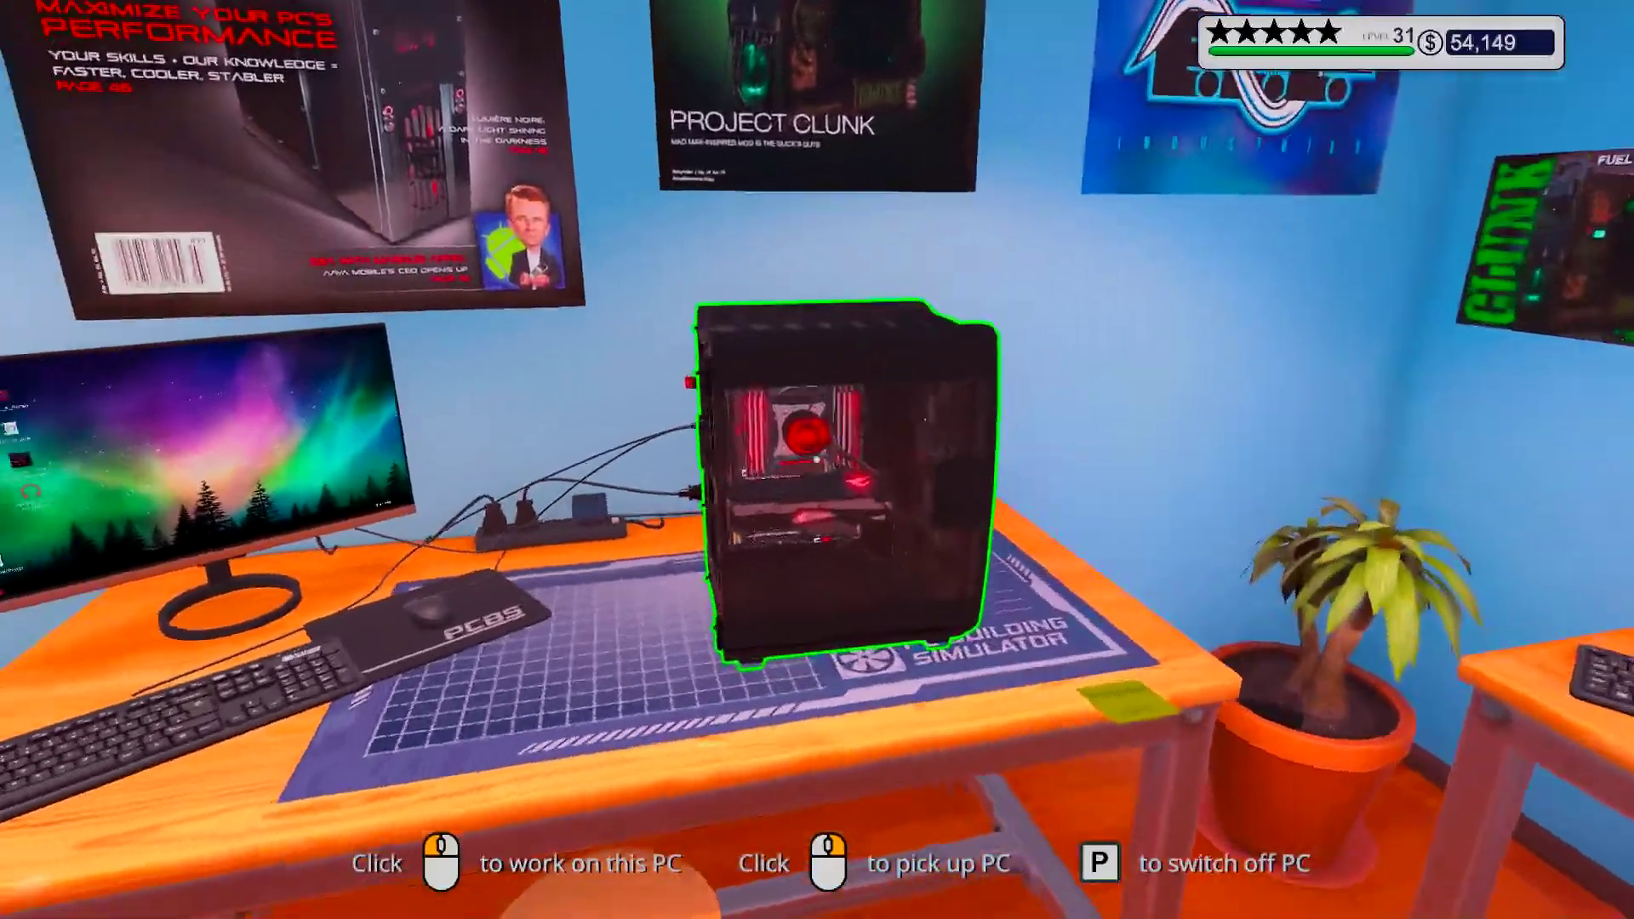
Carry the repaired PC to the delivery area and return to the office e-mail
{"action": "right_click", "coordinate": [817, 459]}
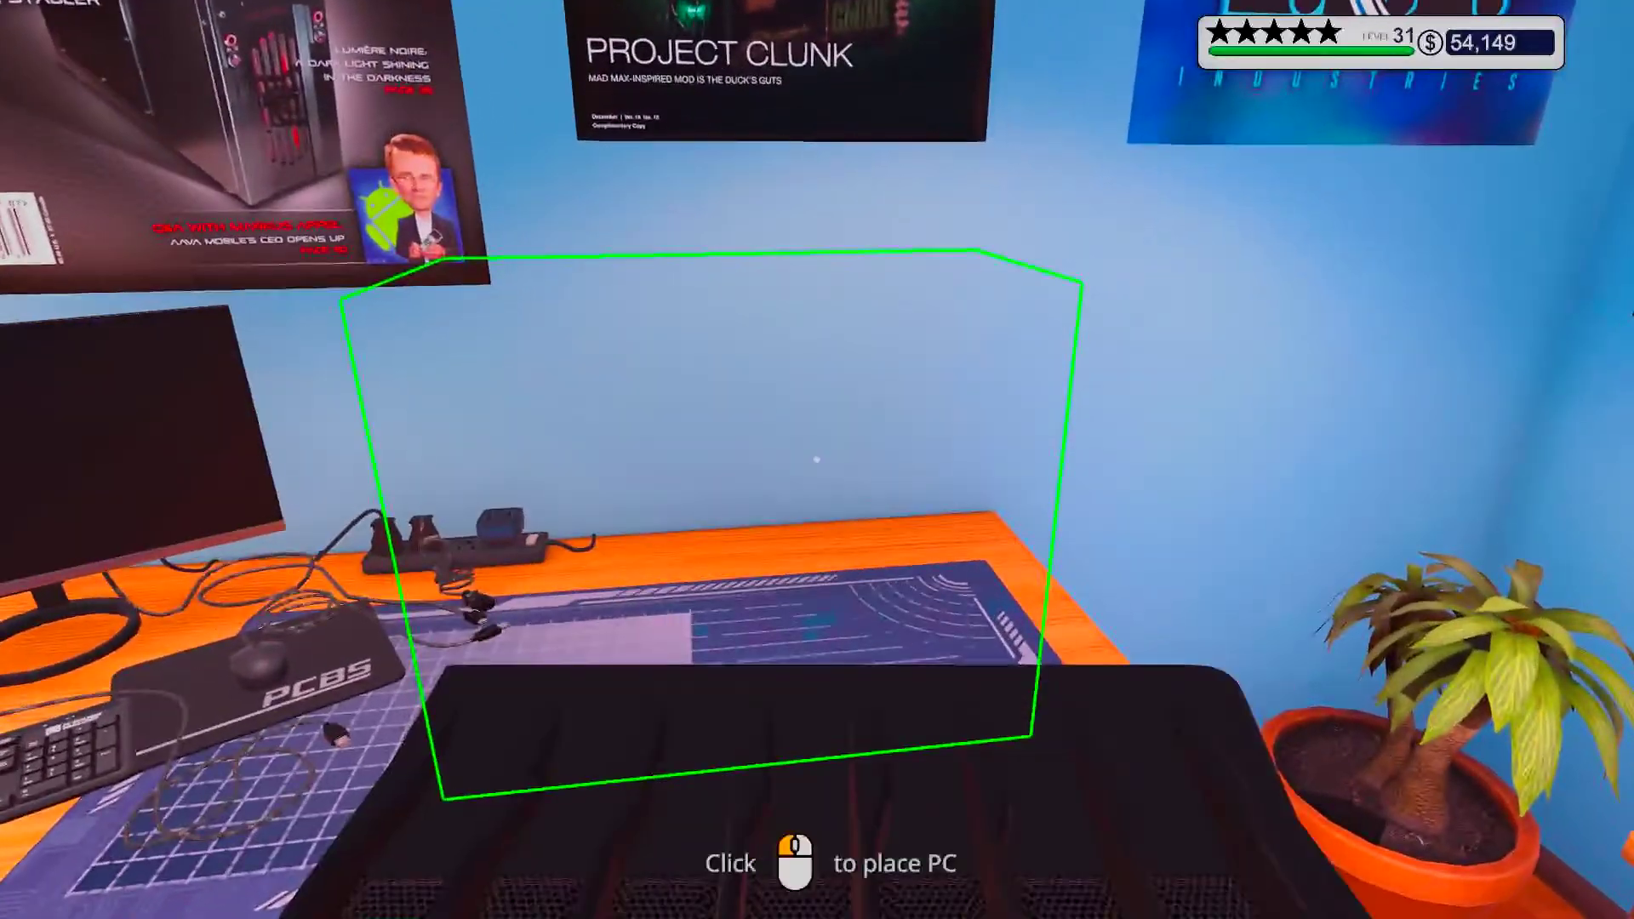
{"action": "key", "text": "w"}
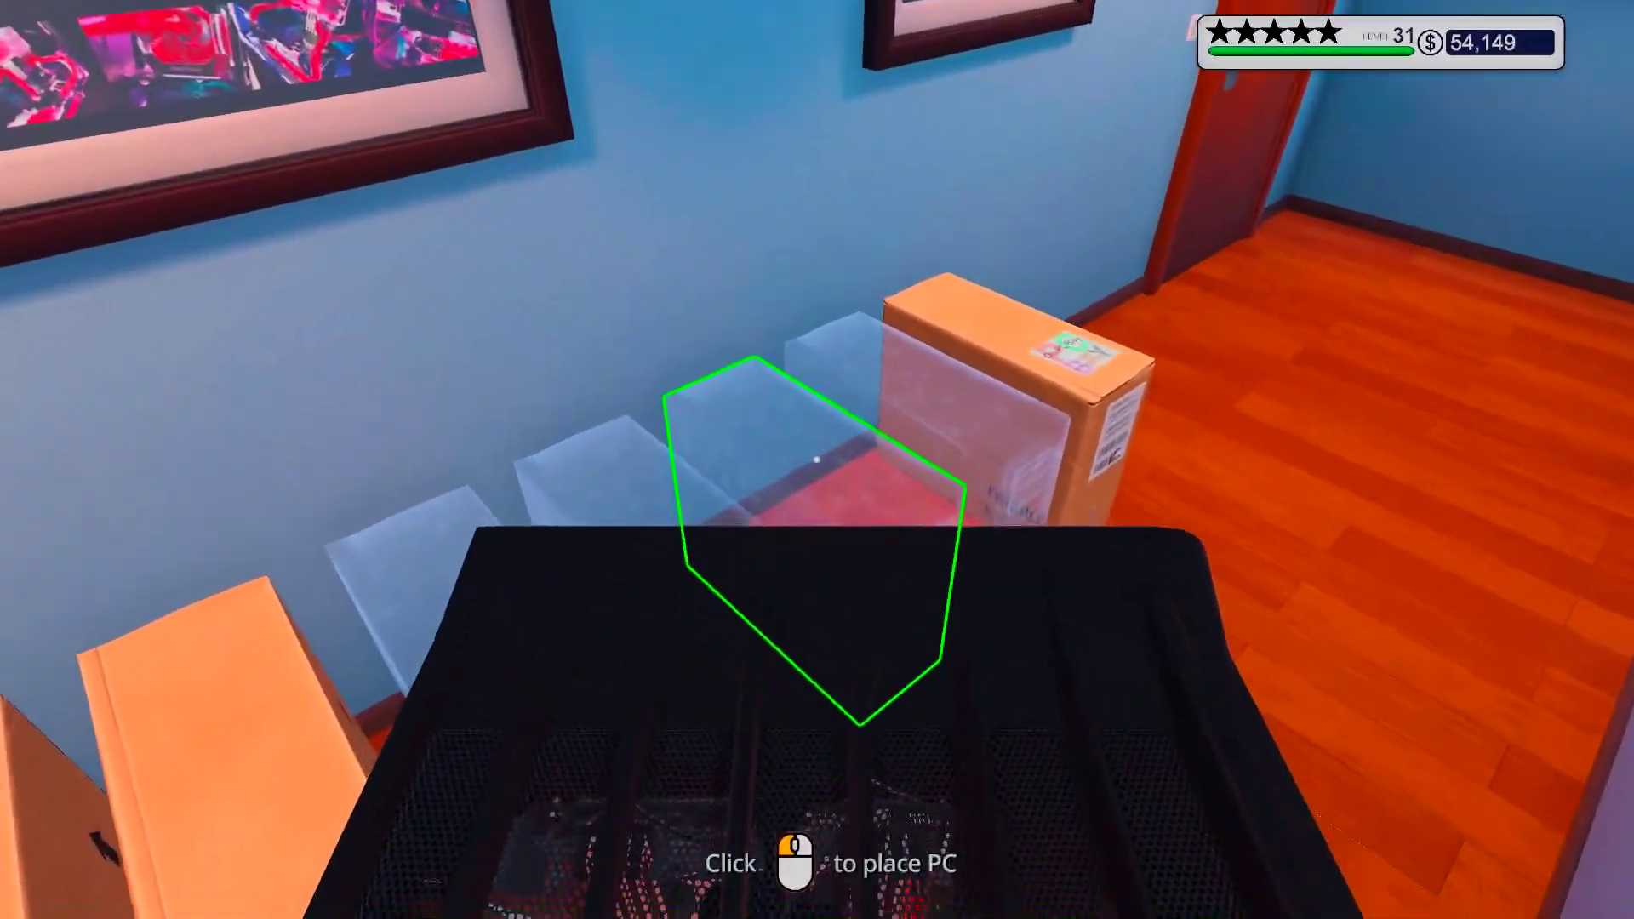
{"action": "right_click", "coordinate": [817, 459]}
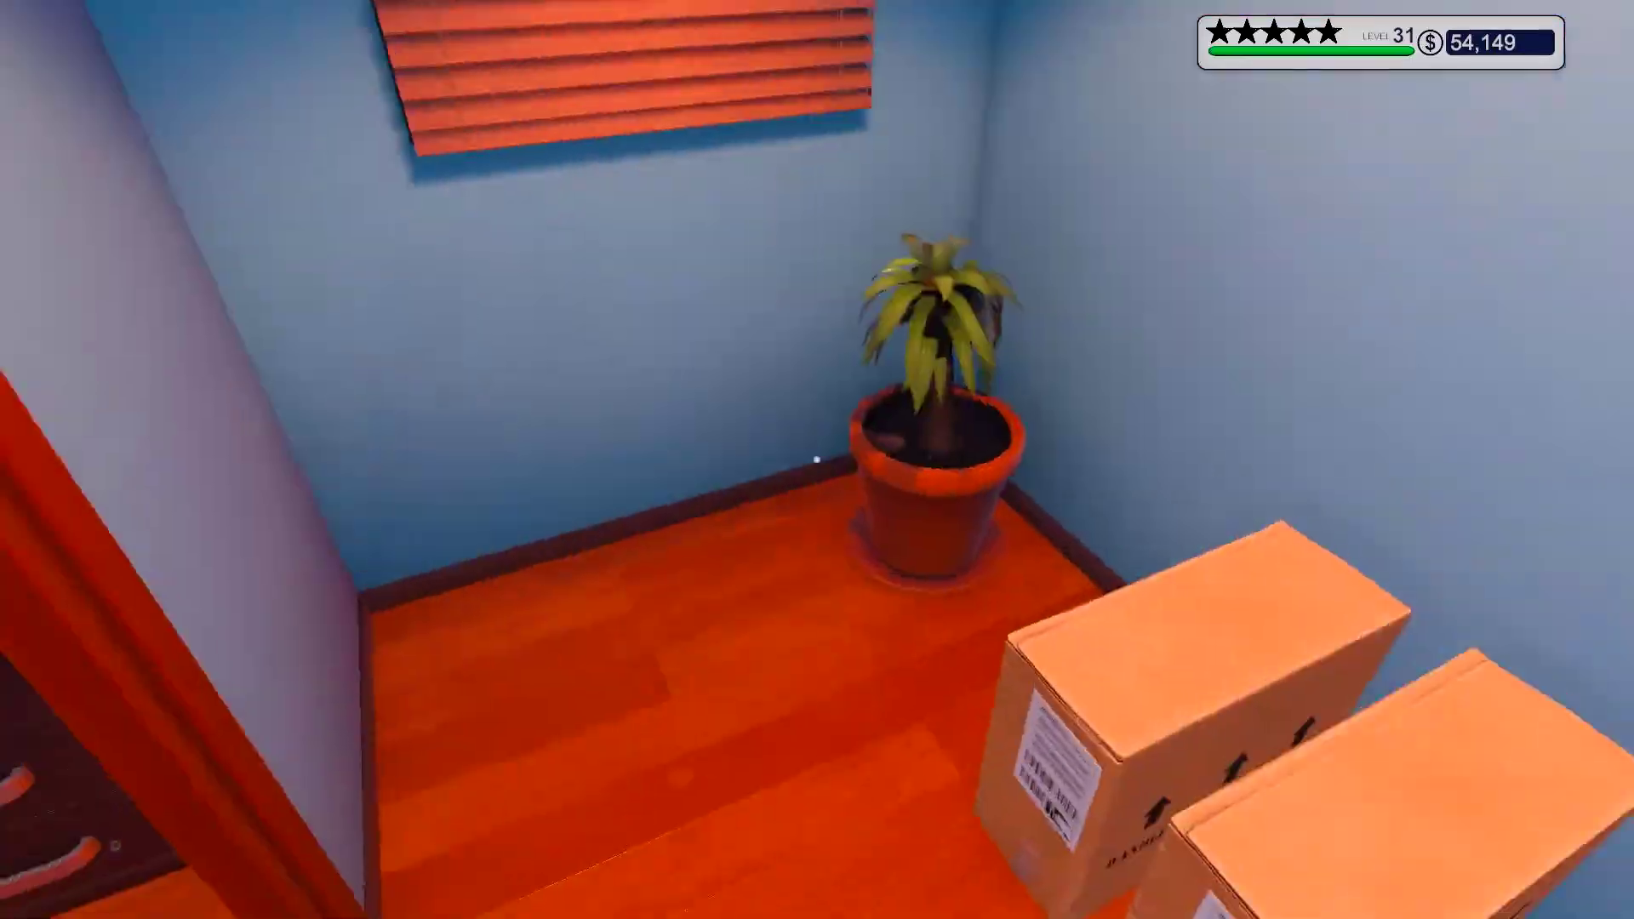
{"action": "key", "text": "w"}
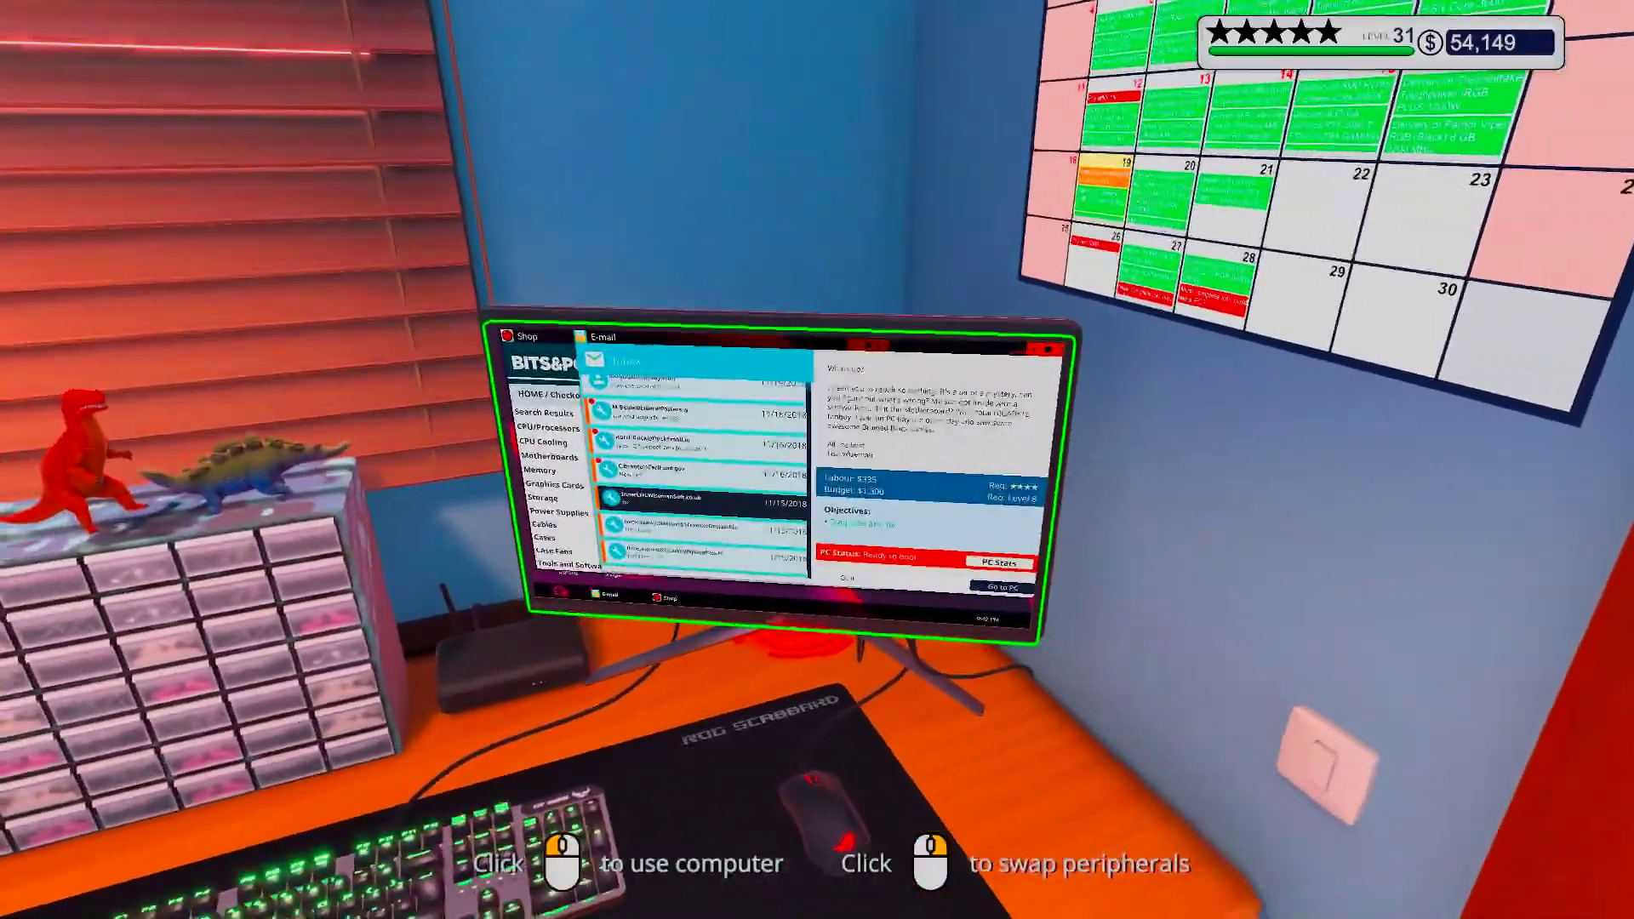
{"action": "left_click", "coordinate": [817, 460]}
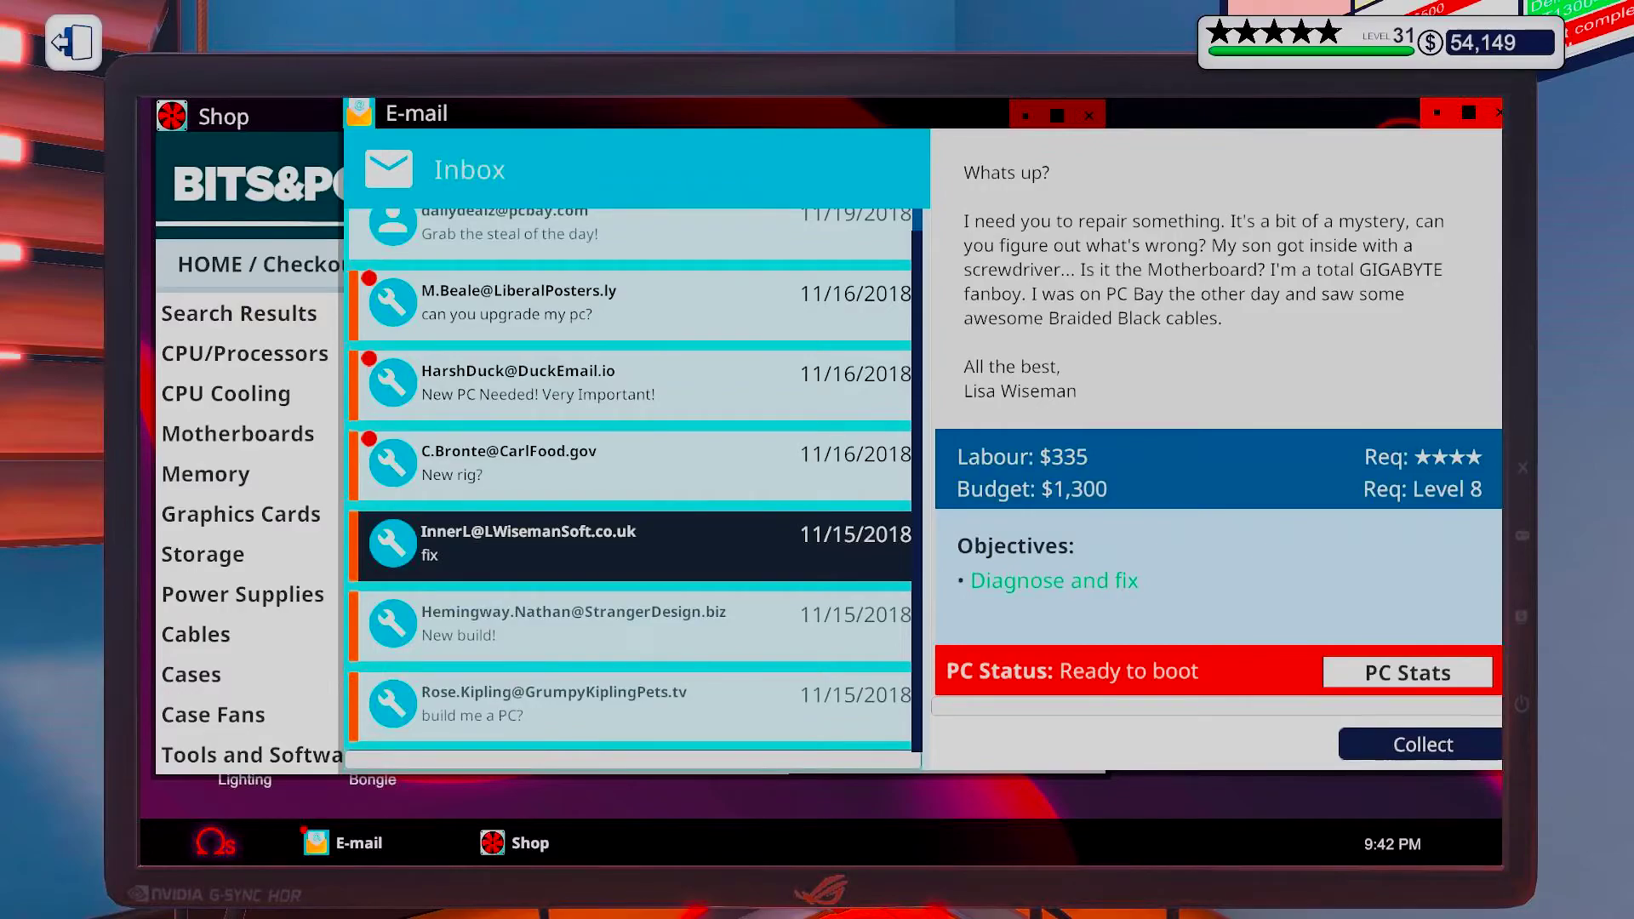
Collect the $1,565 fix job payment, dismiss the summary, and leave the computer
{"action": "left_click", "coordinate": [1422, 744]}
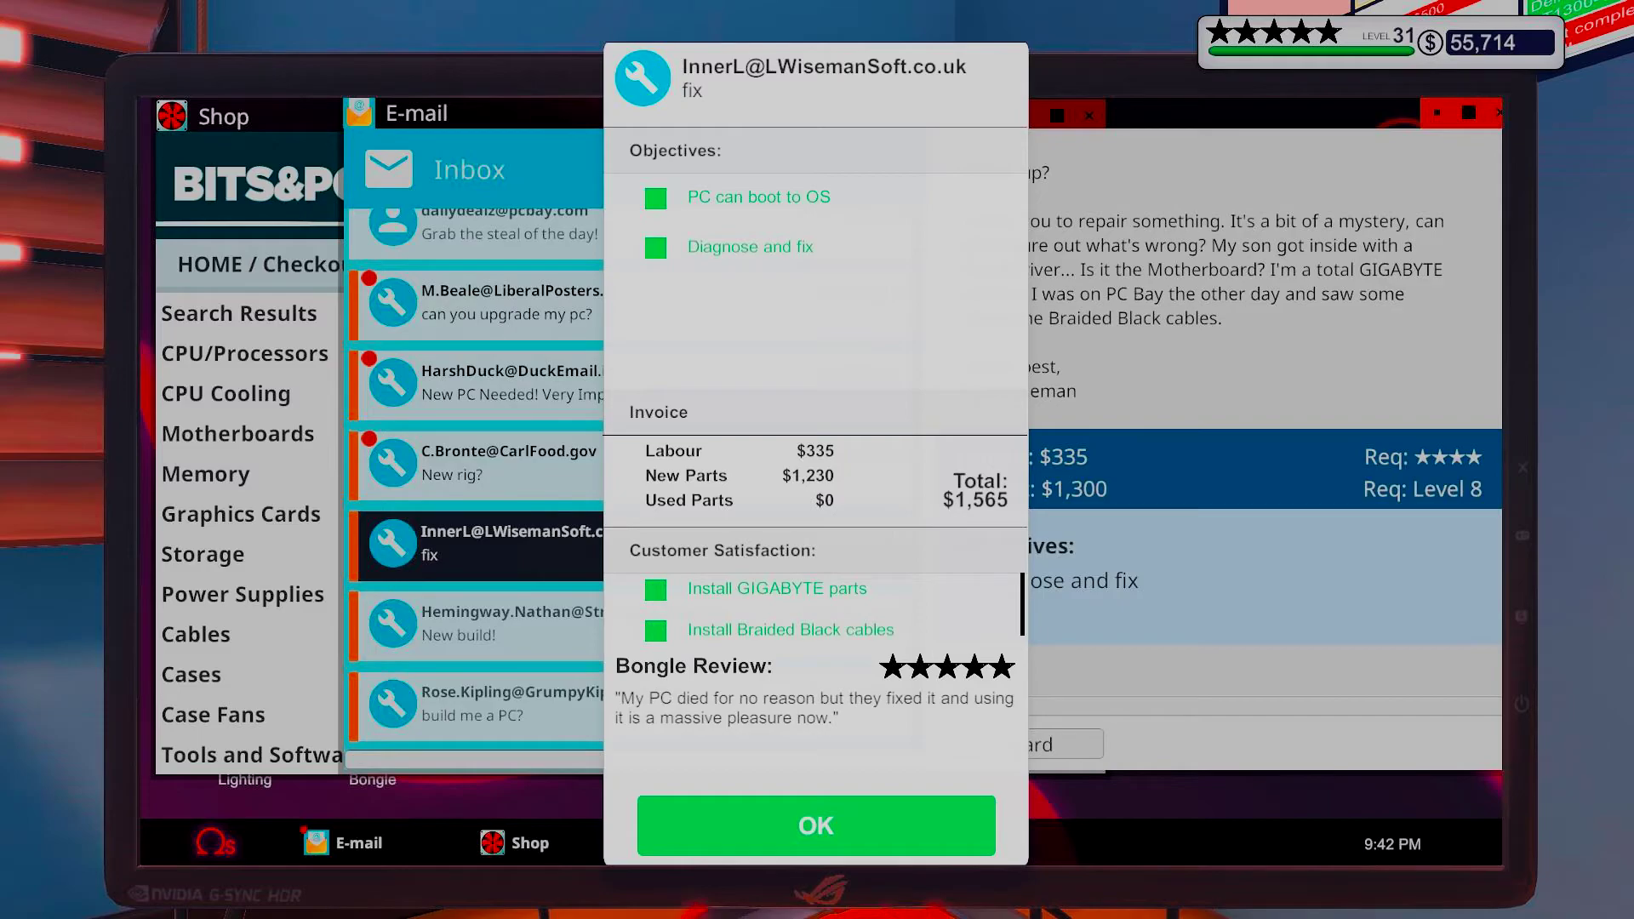
{"action": "left_click", "coordinate": [816, 825]}
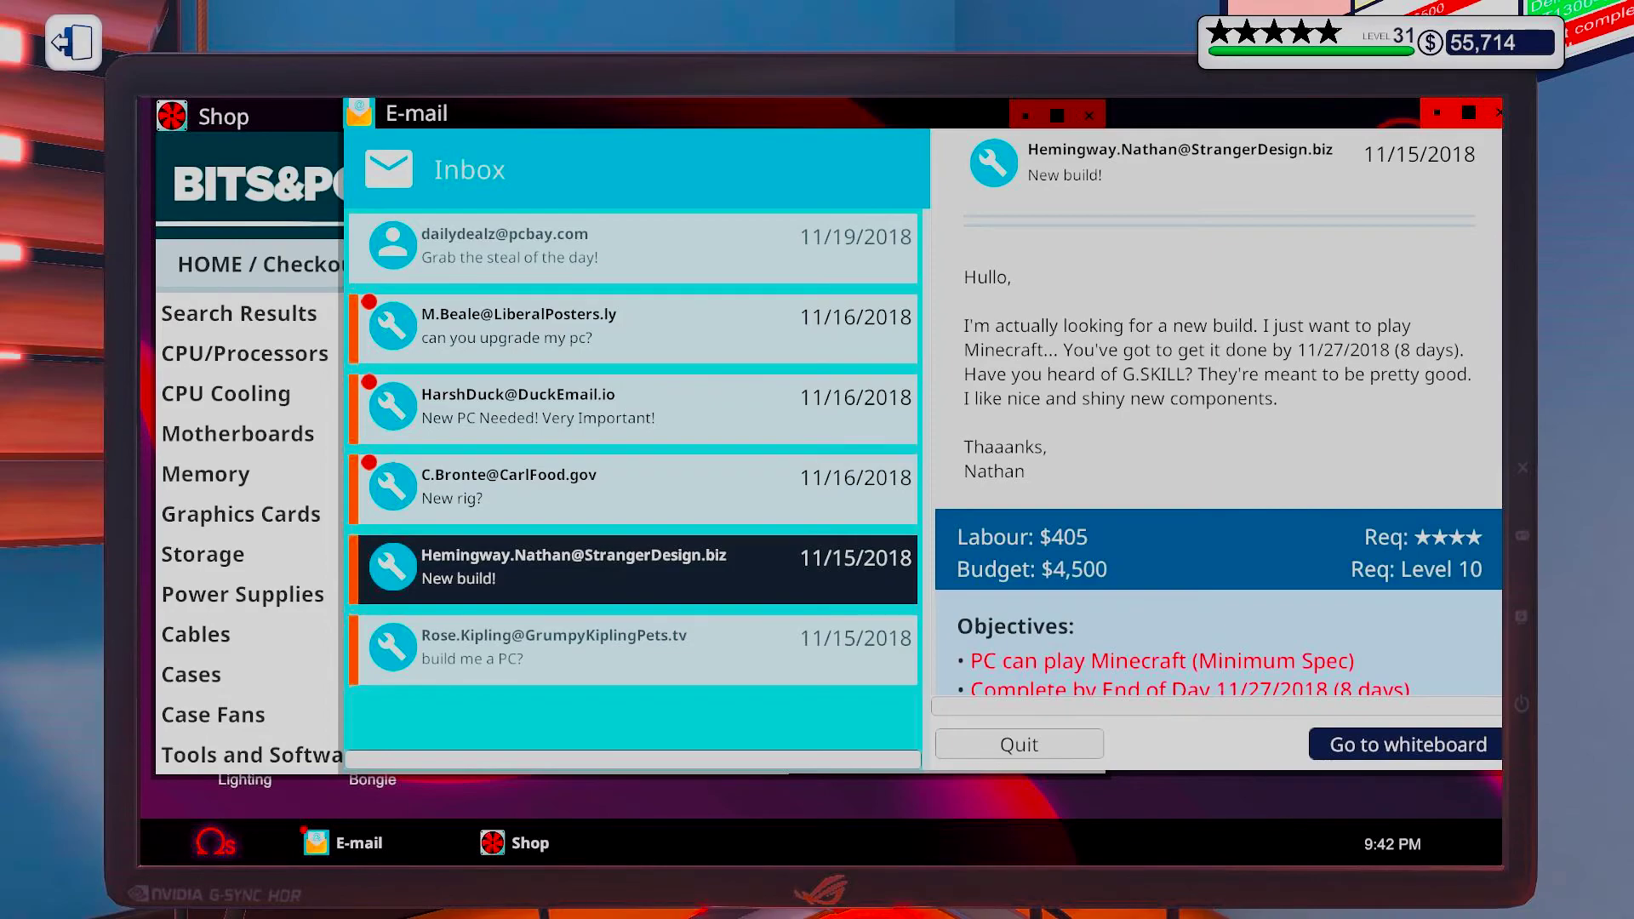
{"action": "key", "text": "Escape"}
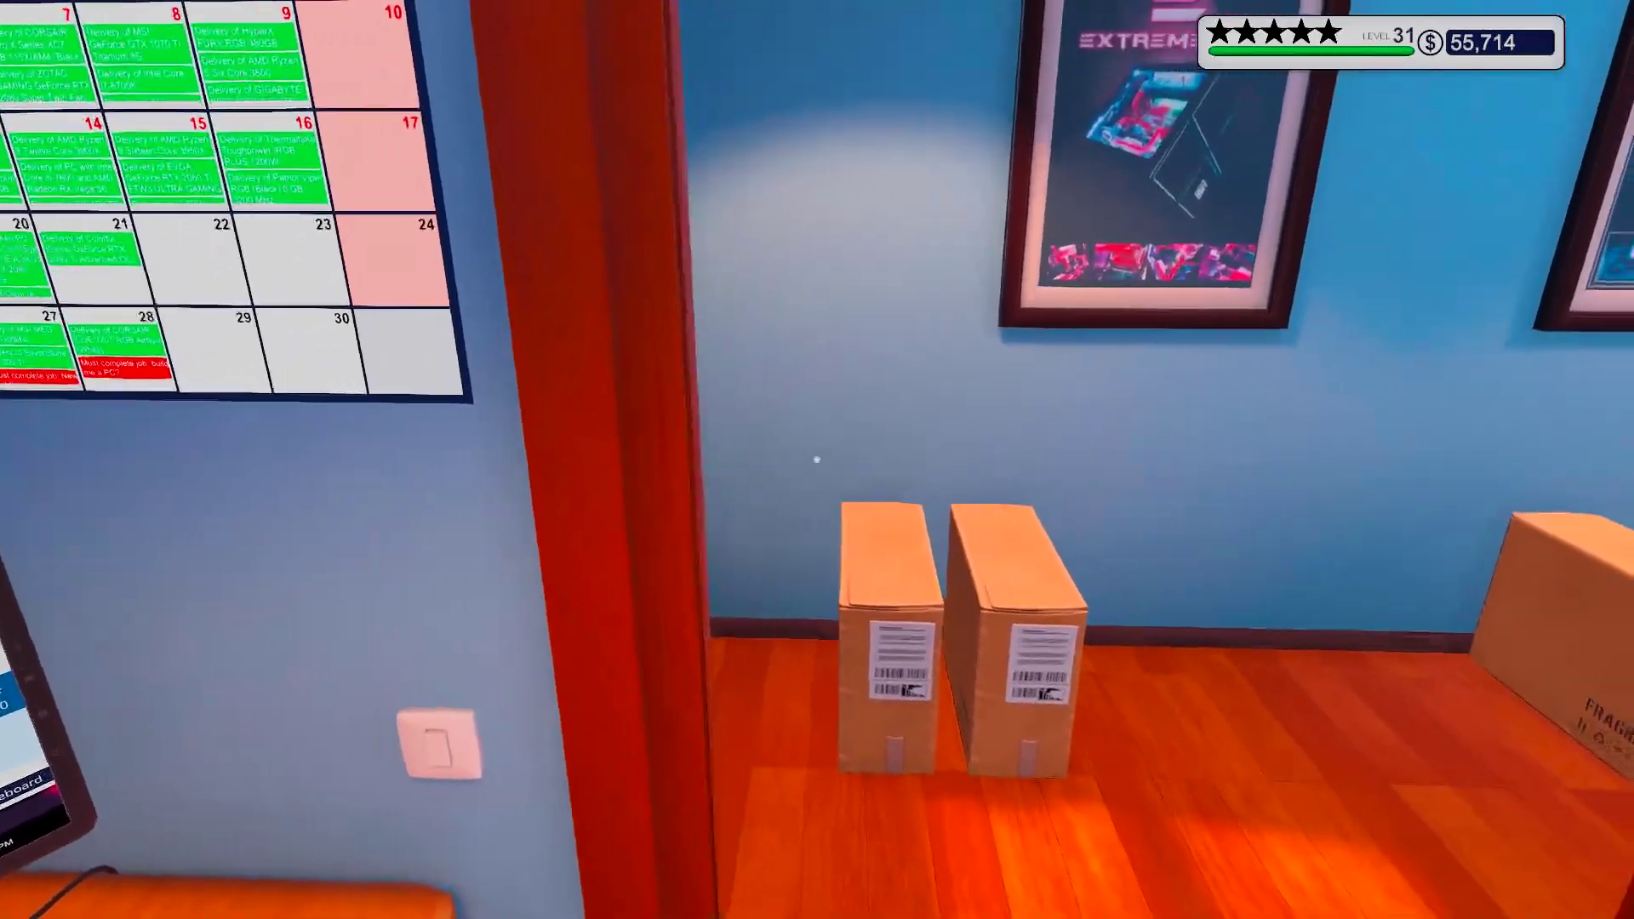
{"action": "key", "text": "s"}
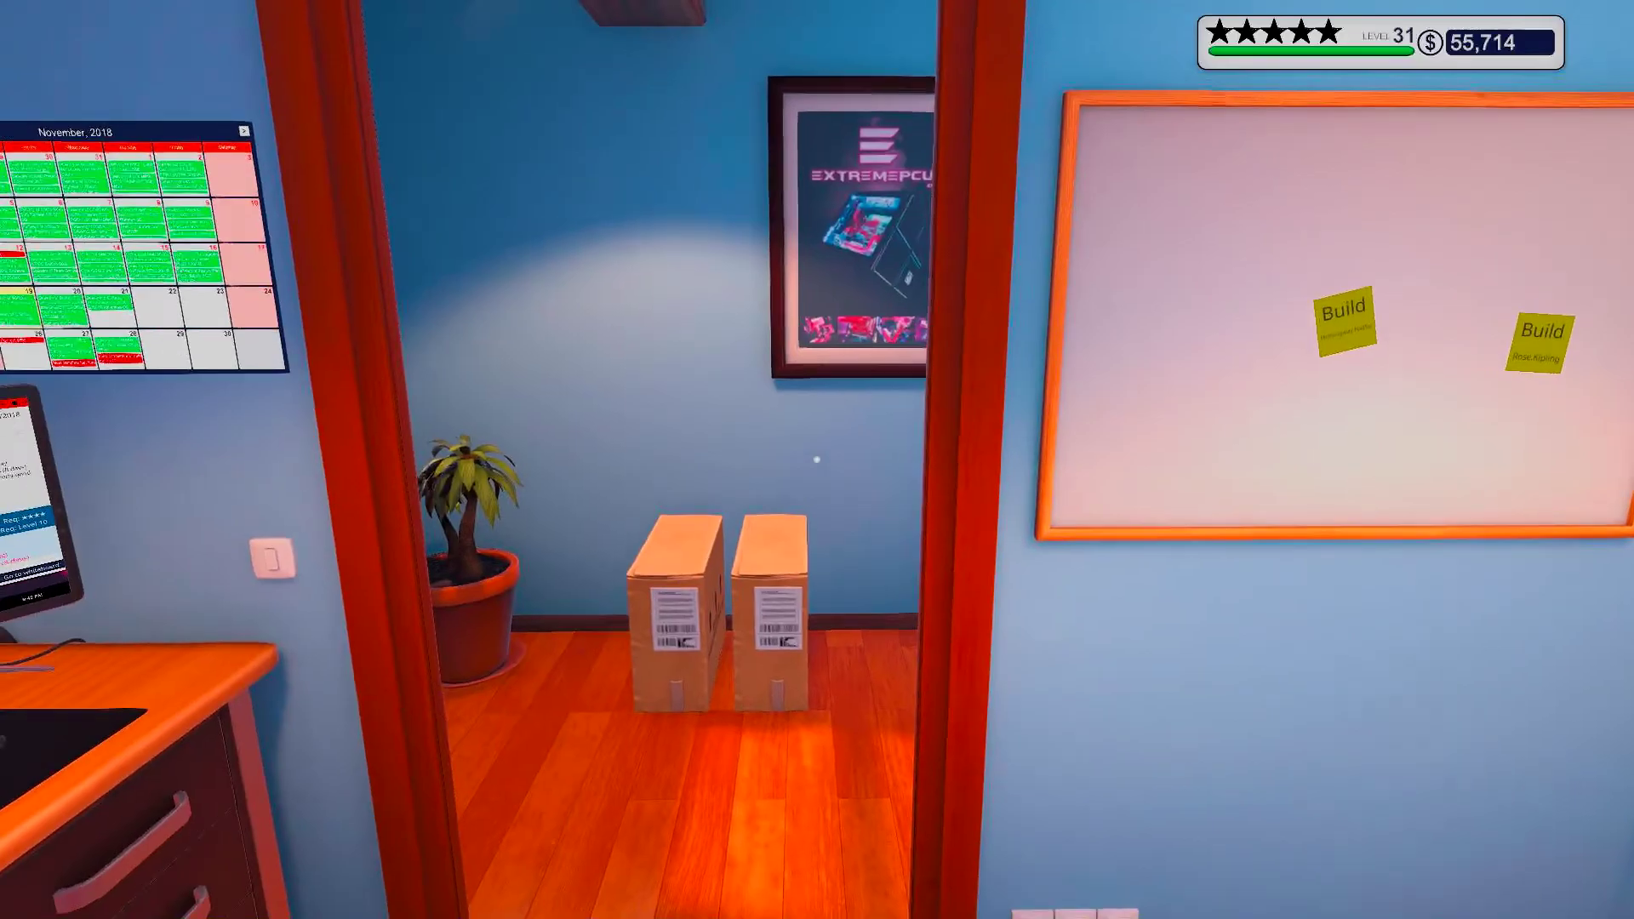
{"action": "key", "text": "s"}
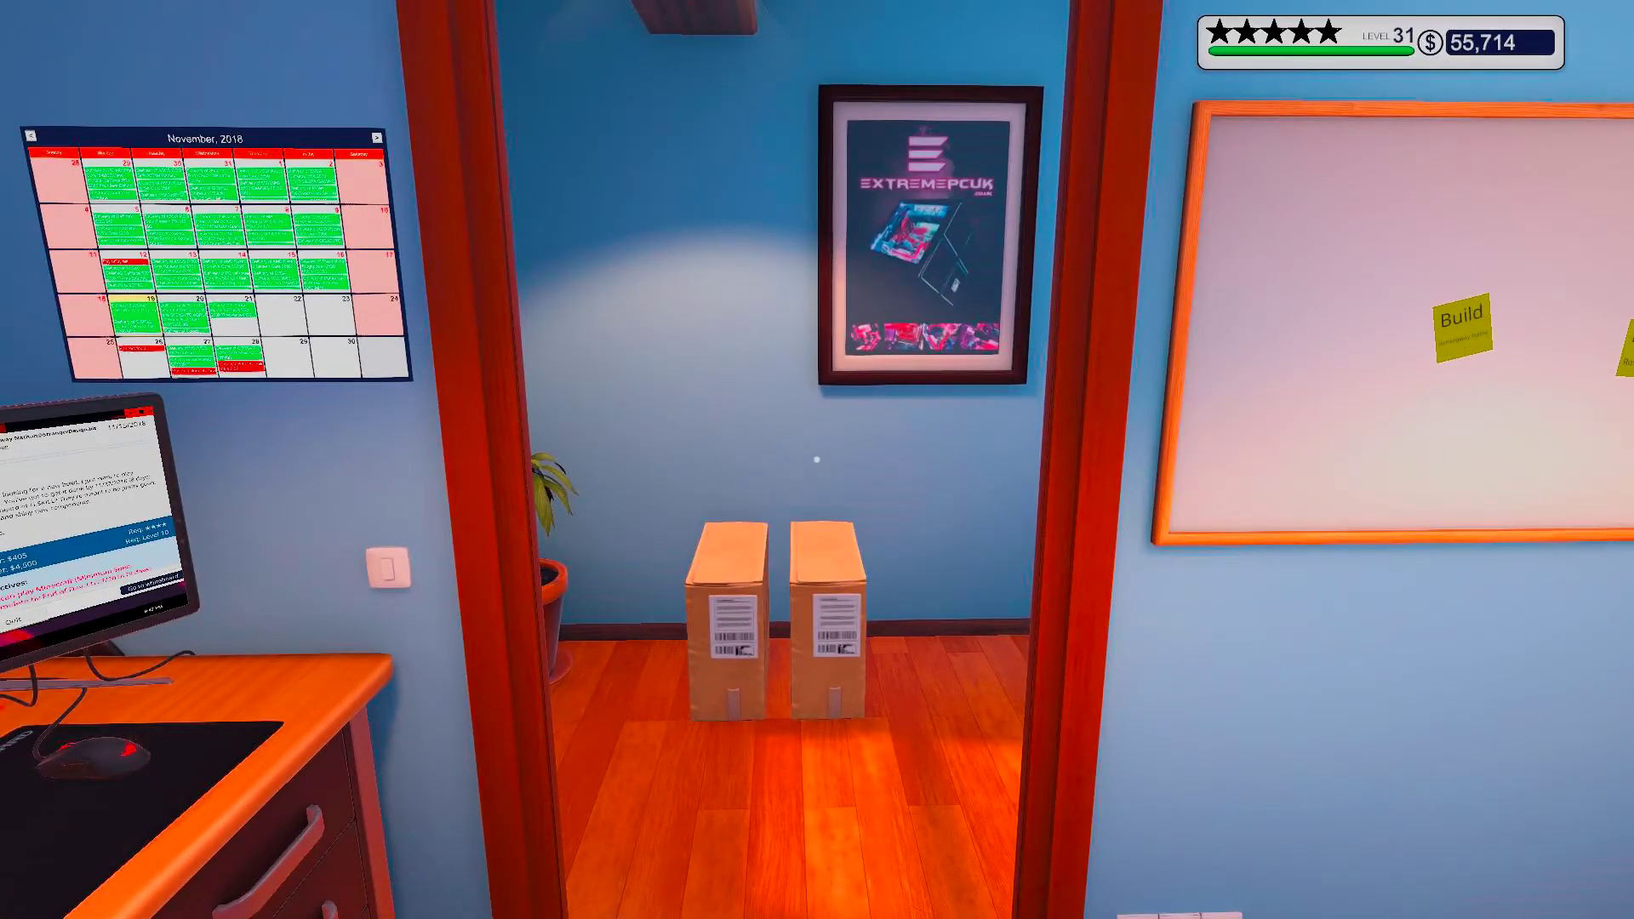